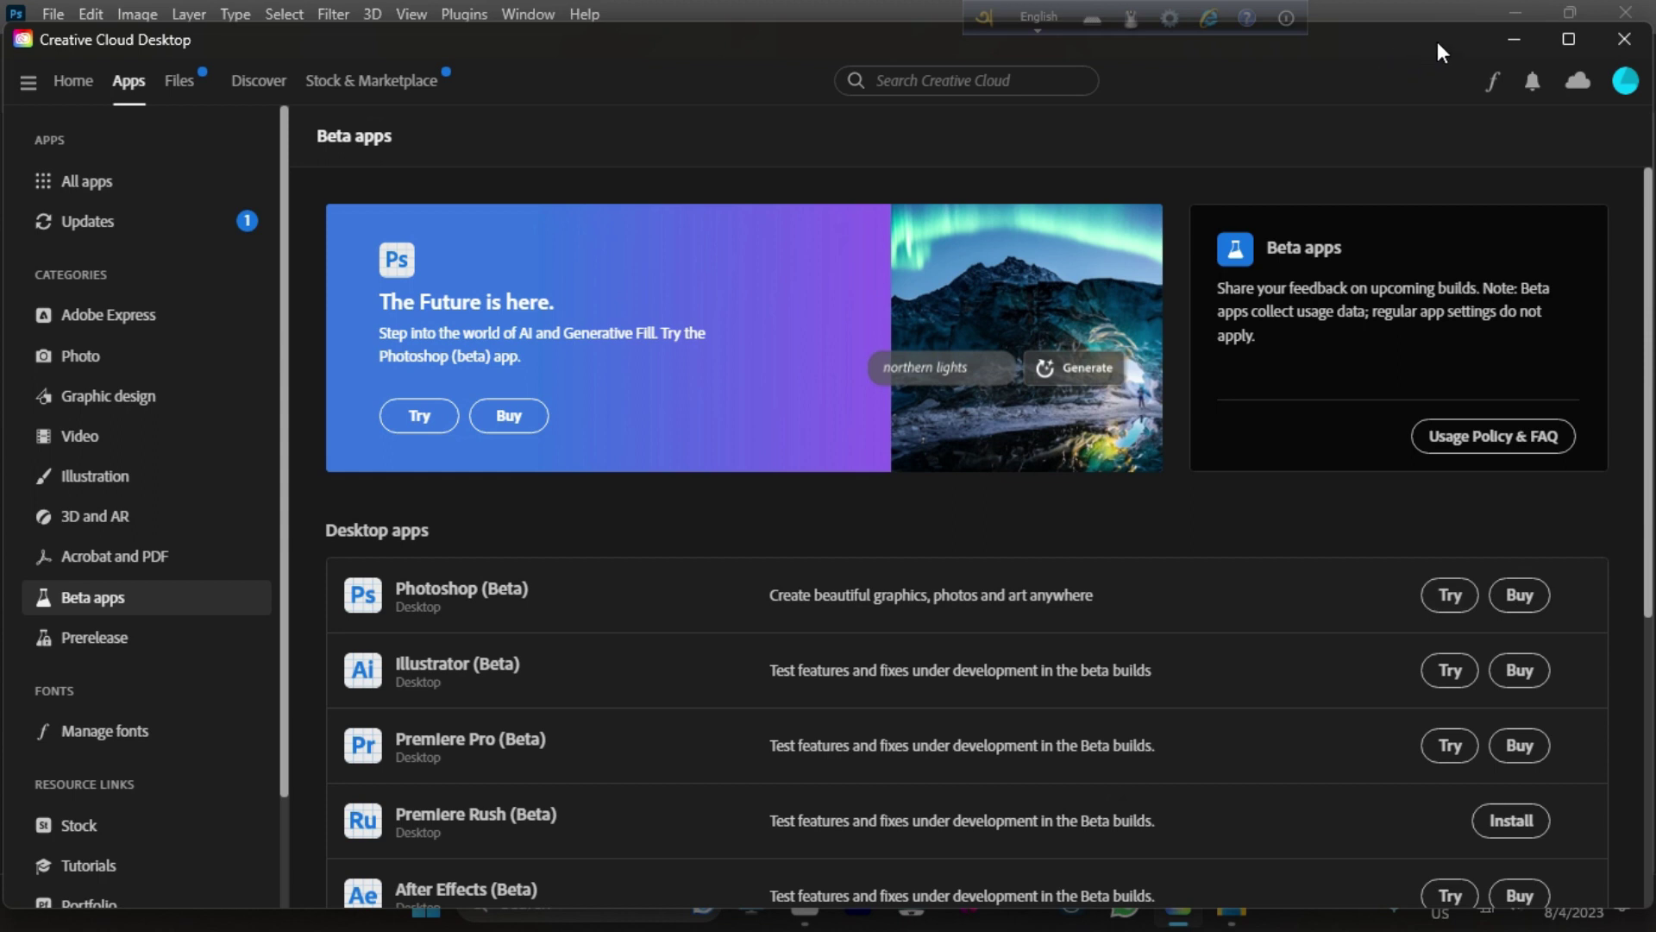
- Close Creative Cloud and open the rainy courtyard photo from the Photoshop Beta folder on the Desktop
{"action": "left_click", "coordinate": [1626, 40]}
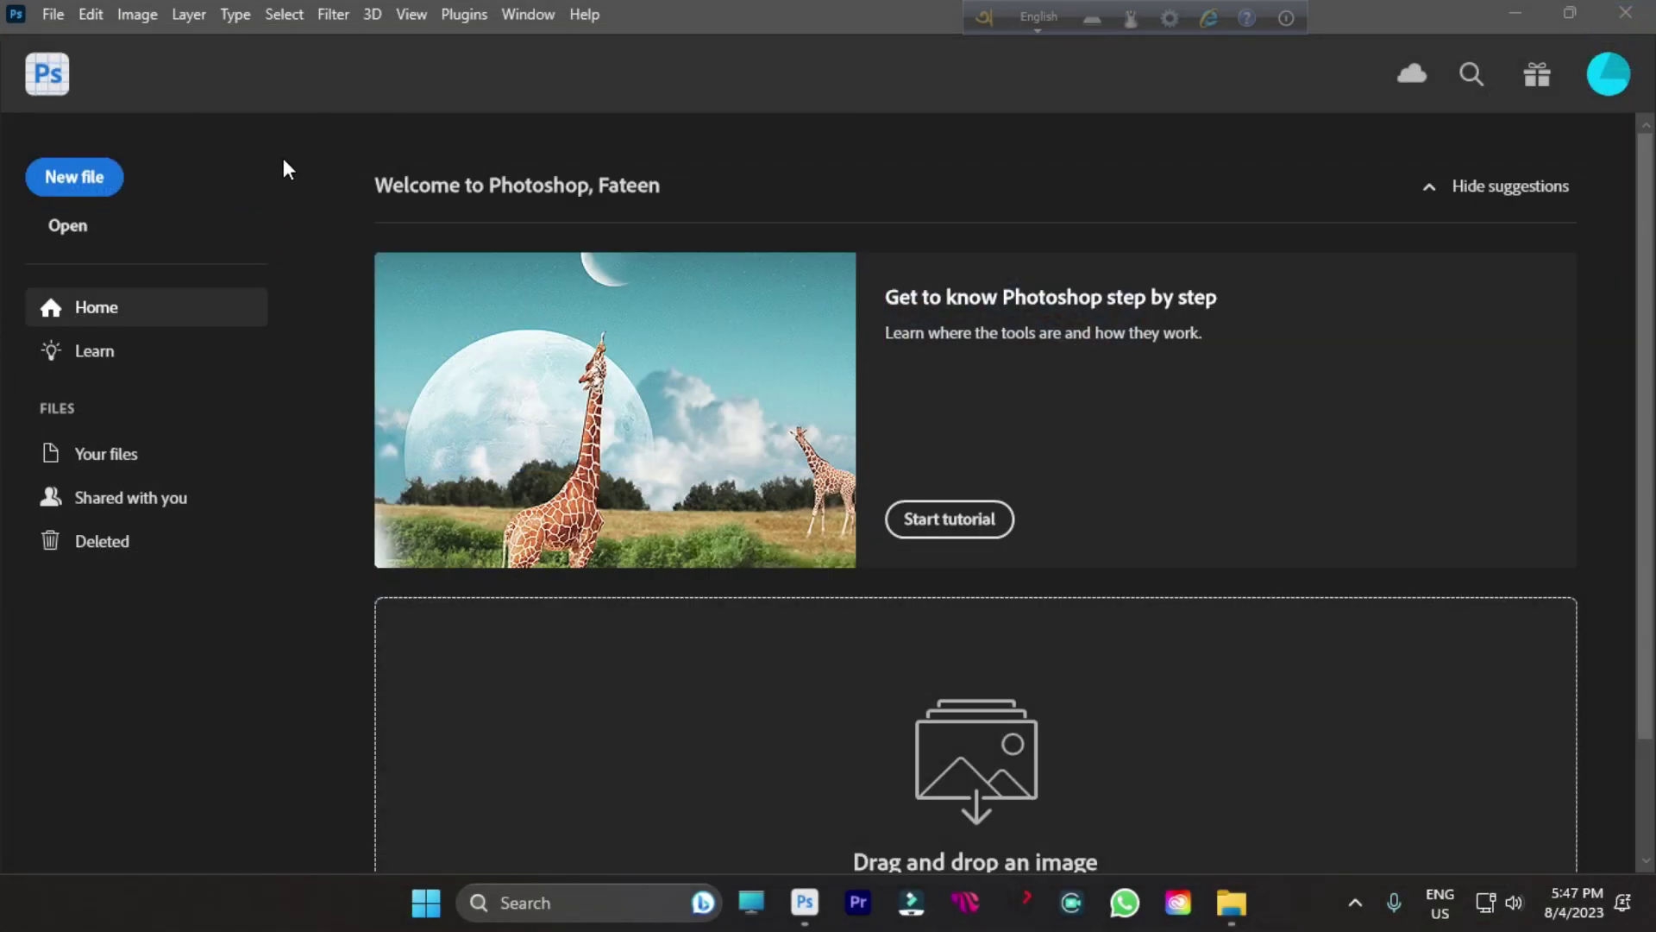
{"action": "left_click", "coordinate": [69, 226]}
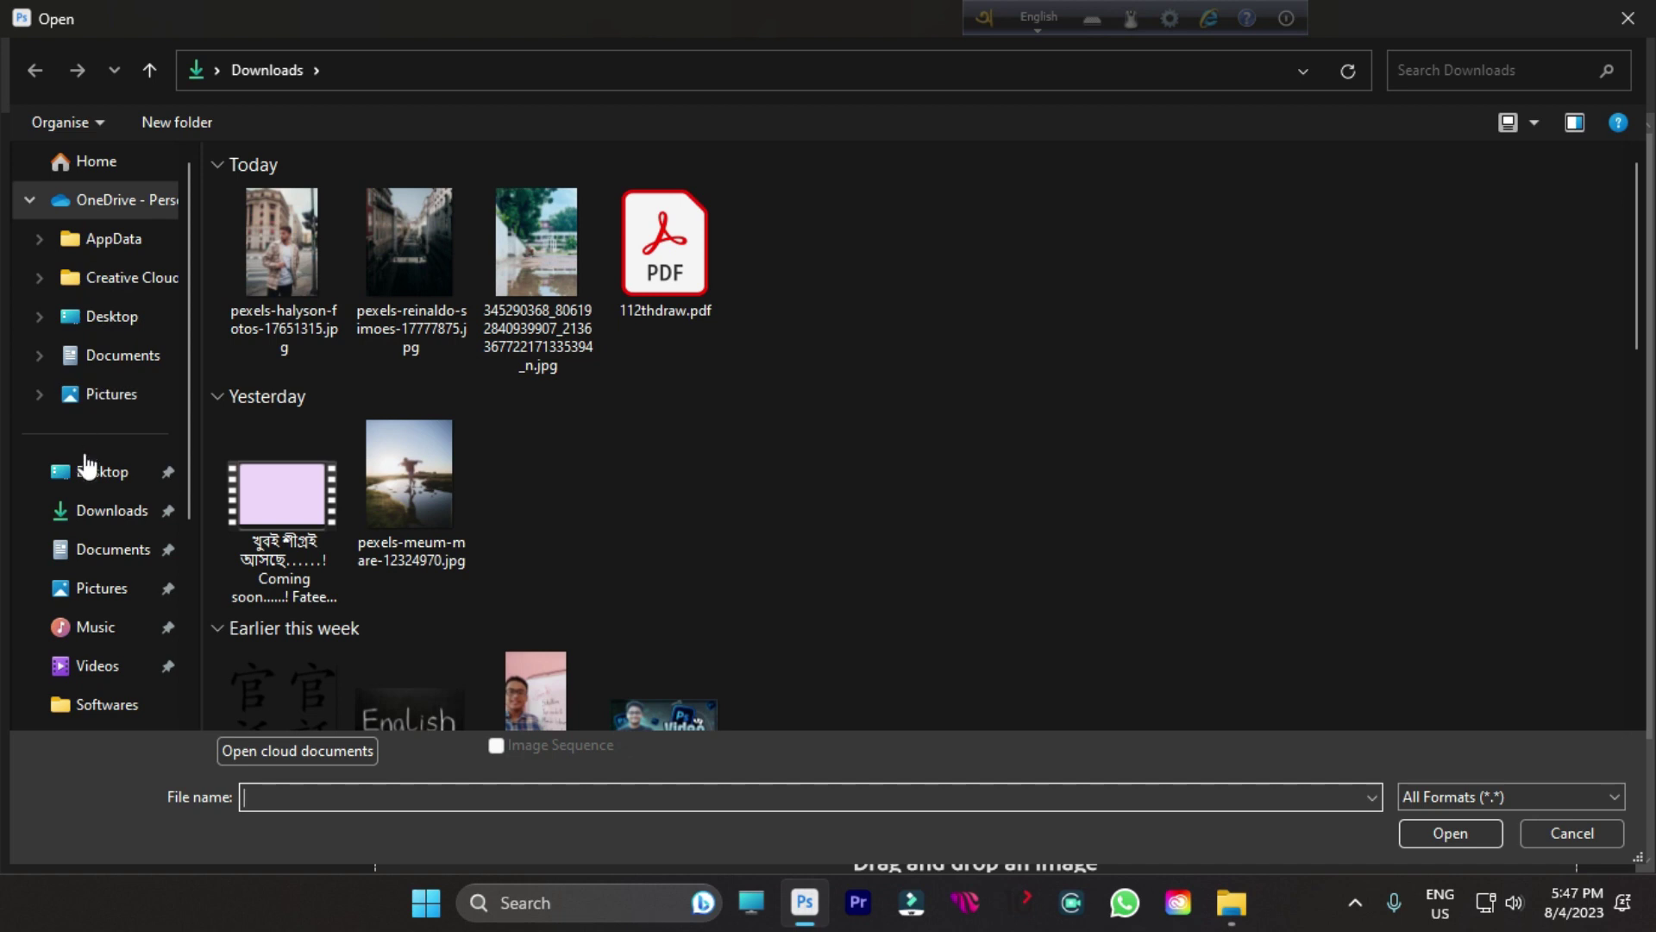
{"action": "left_click", "coordinate": [86, 470]}
{"action": "double_click", "coordinate": [287, 238]}
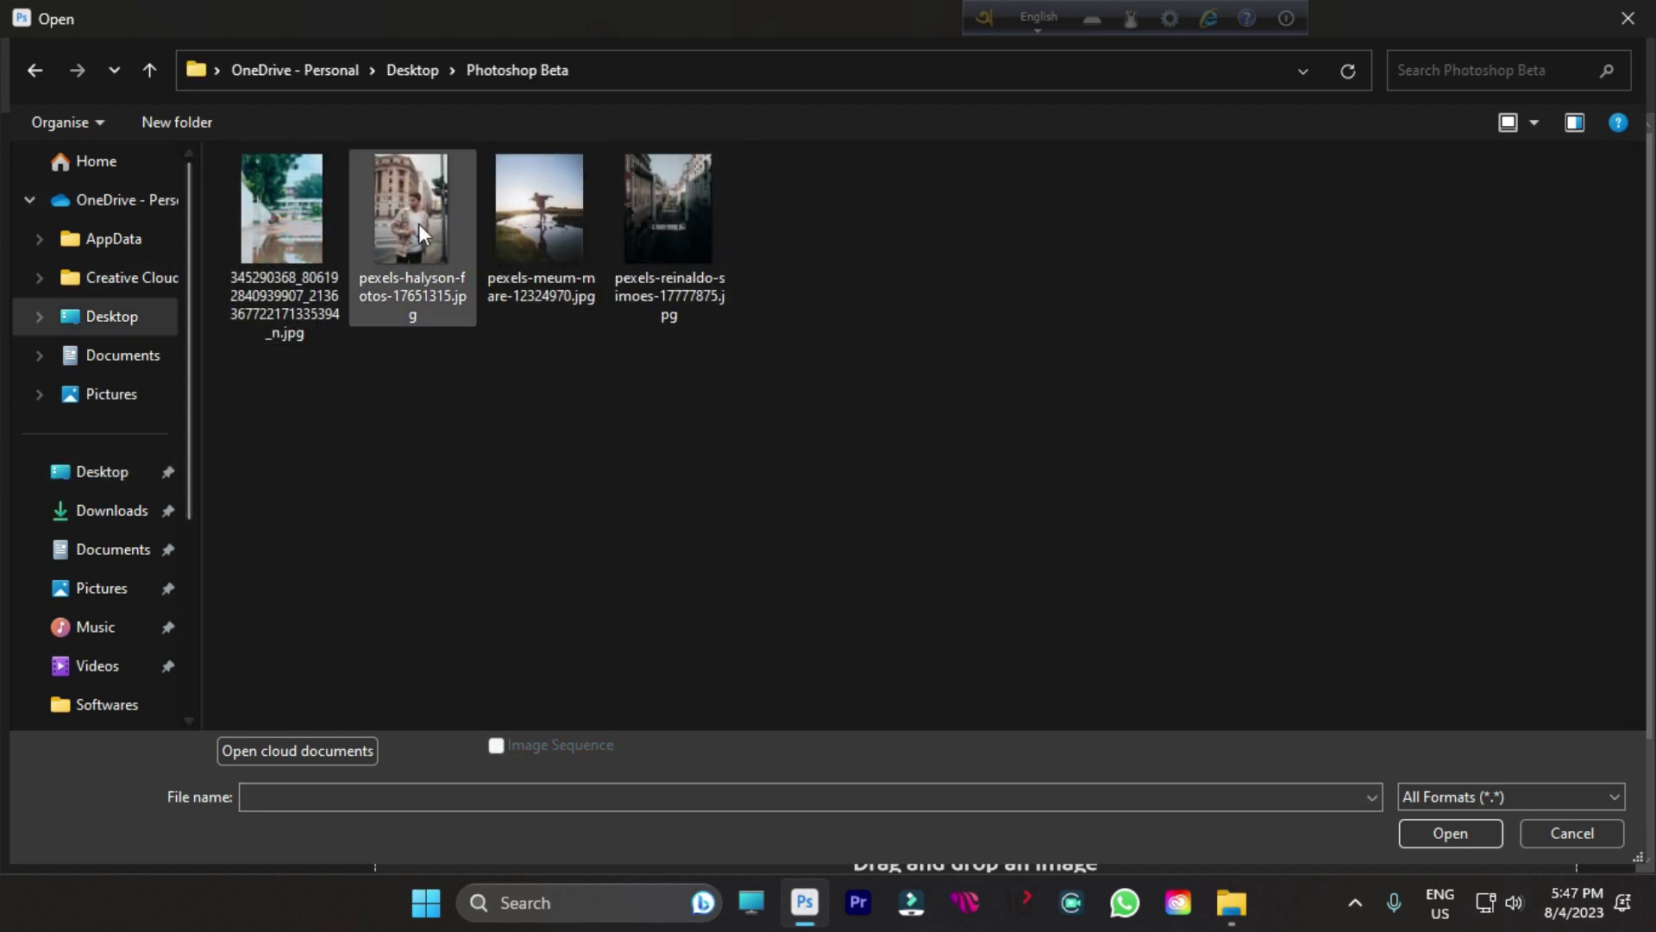
{"action": "double_click", "coordinate": [307, 215]}
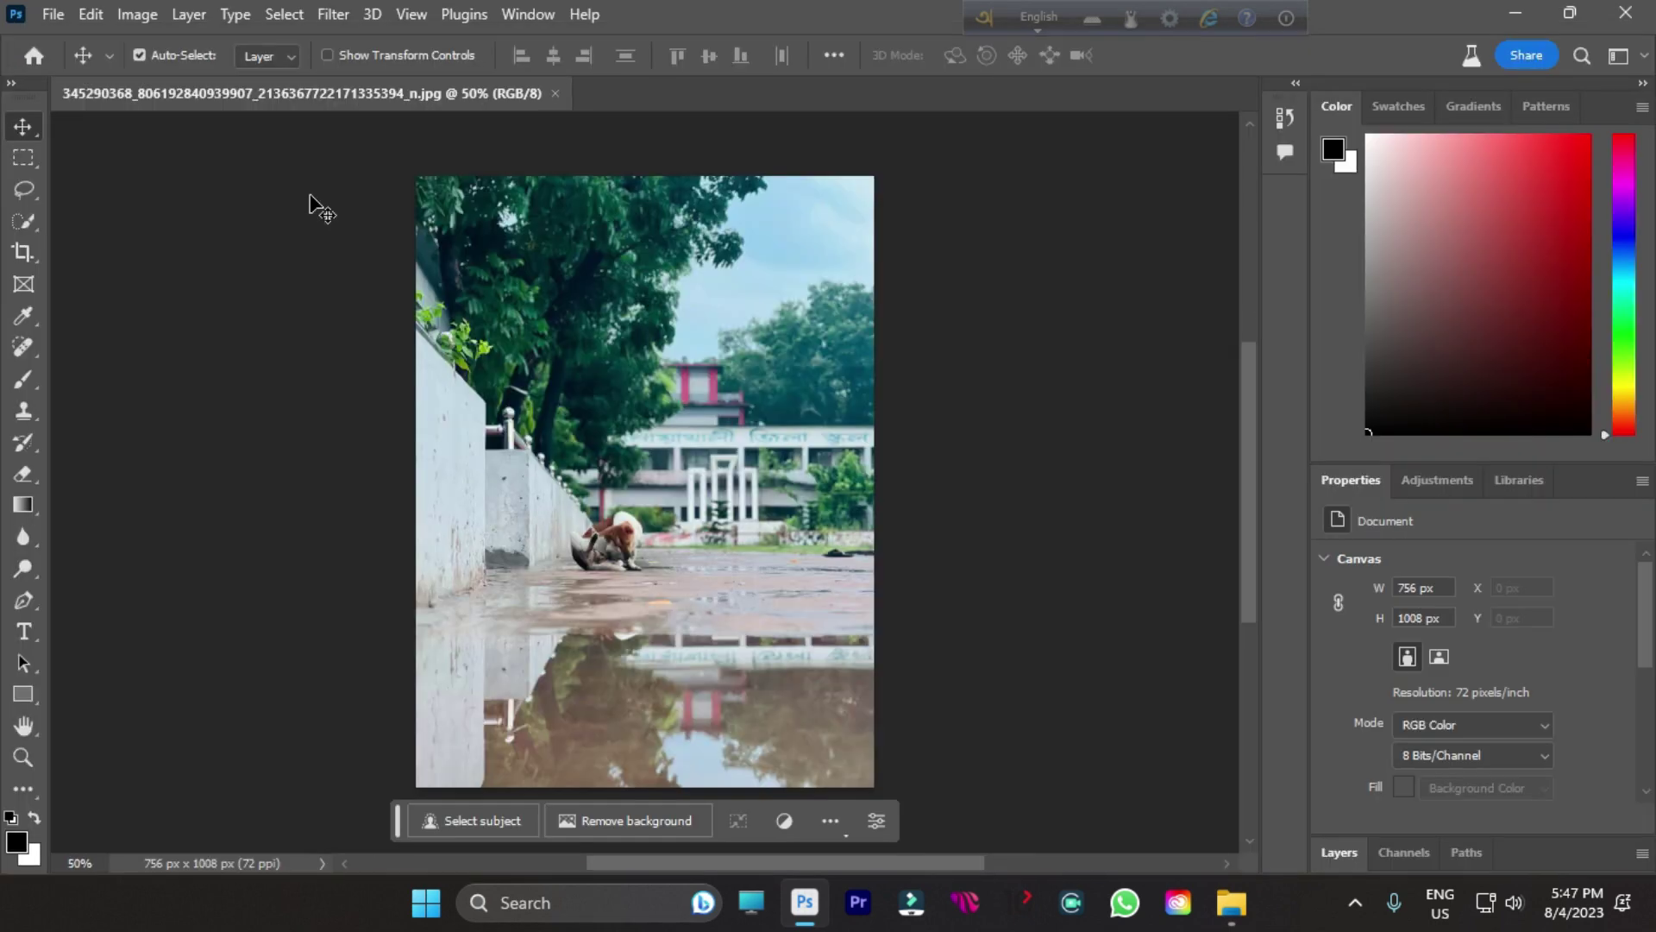
- Outline the dog beside the wall with a freehand Lasso selection, leaving a small margin around it
{"action": "scroll", "coordinate": [425, 380], "scroll_direction": "down", "scroll_amount": 3}
{"action": "scroll", "coordinate": [574, 384], "scroll_direction": "up", "scroll_amount": 5}
{"action": "scroll", "coordinate": [621, 414], "scroll_direction": "down", "scroll_amount": 4}
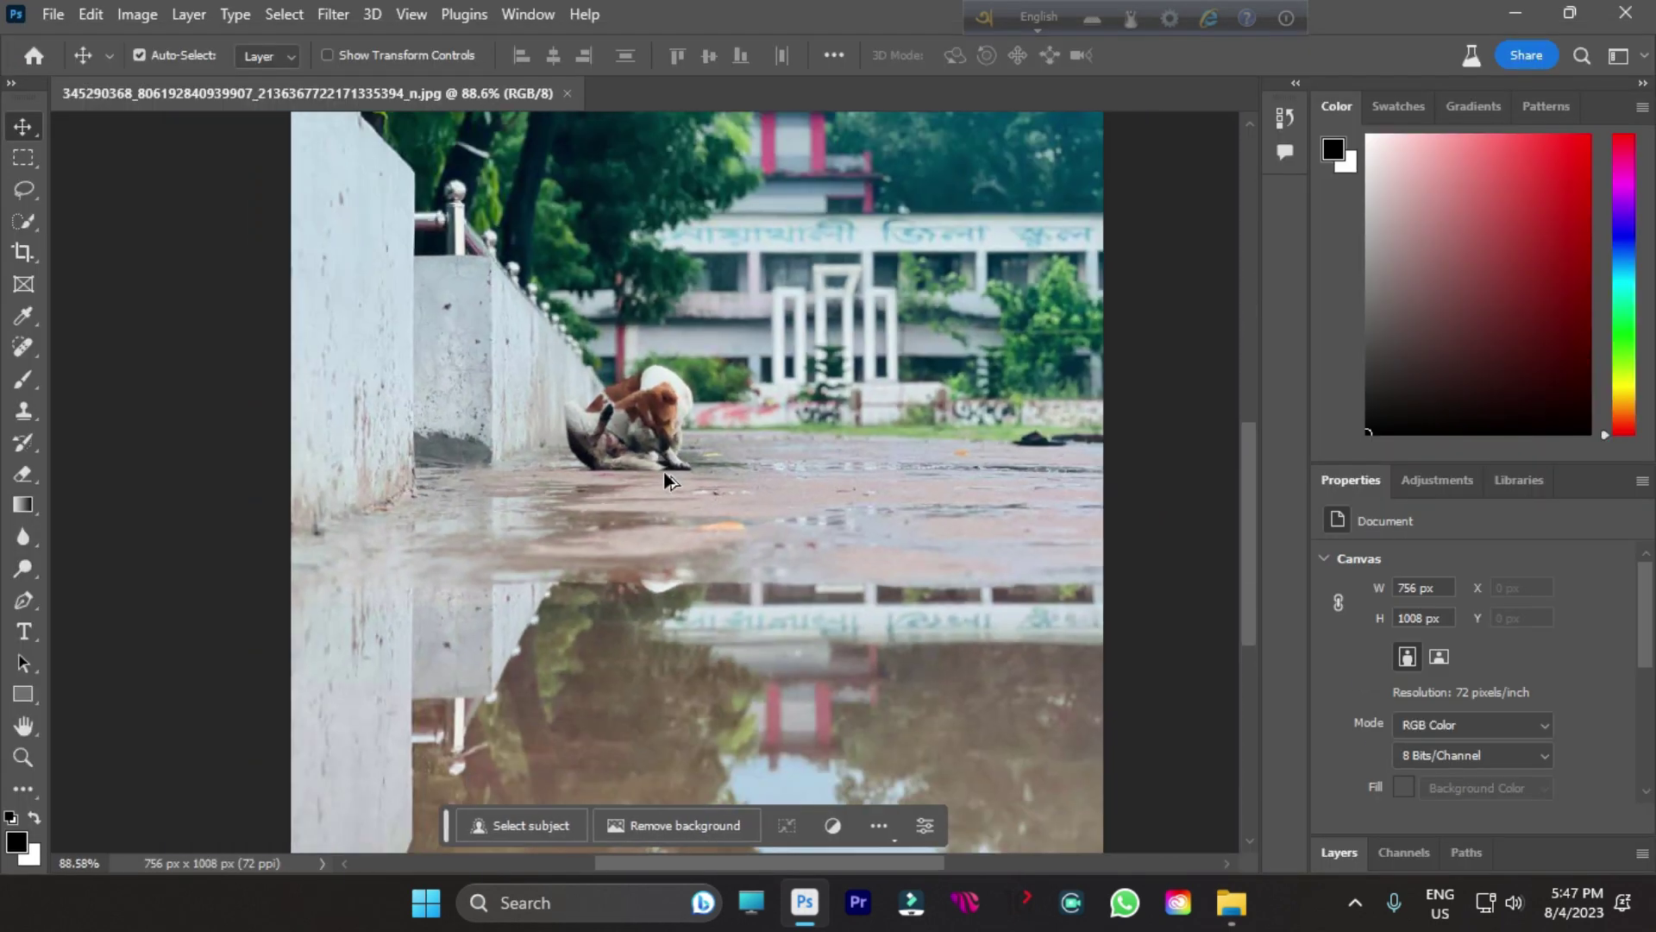
{"action": "scroll", "coordinate": [656, 457], "scroll_direction": "up", "scroll_amount": 3}
{"action": "scroll", "coordinate": [656, 457], "scroll_direction": "up", "scroll_amount": 3}
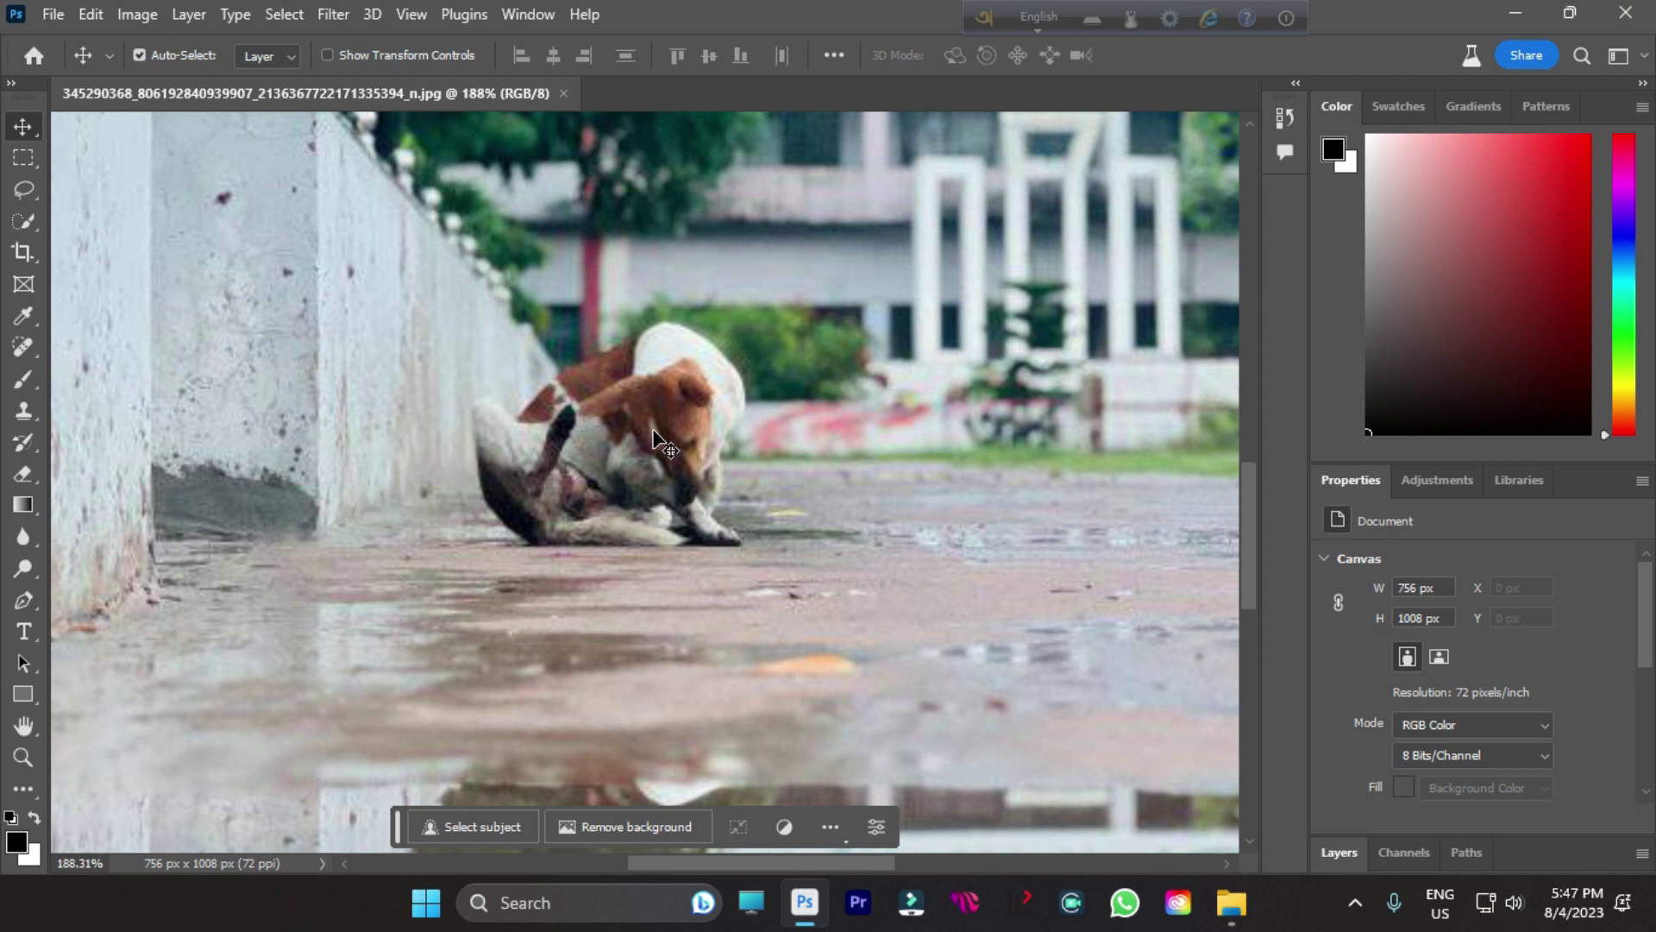
{"action": "scroll", "coordinate": [639, 491], "scroll_direction": "down", "scroll_amount": 4}
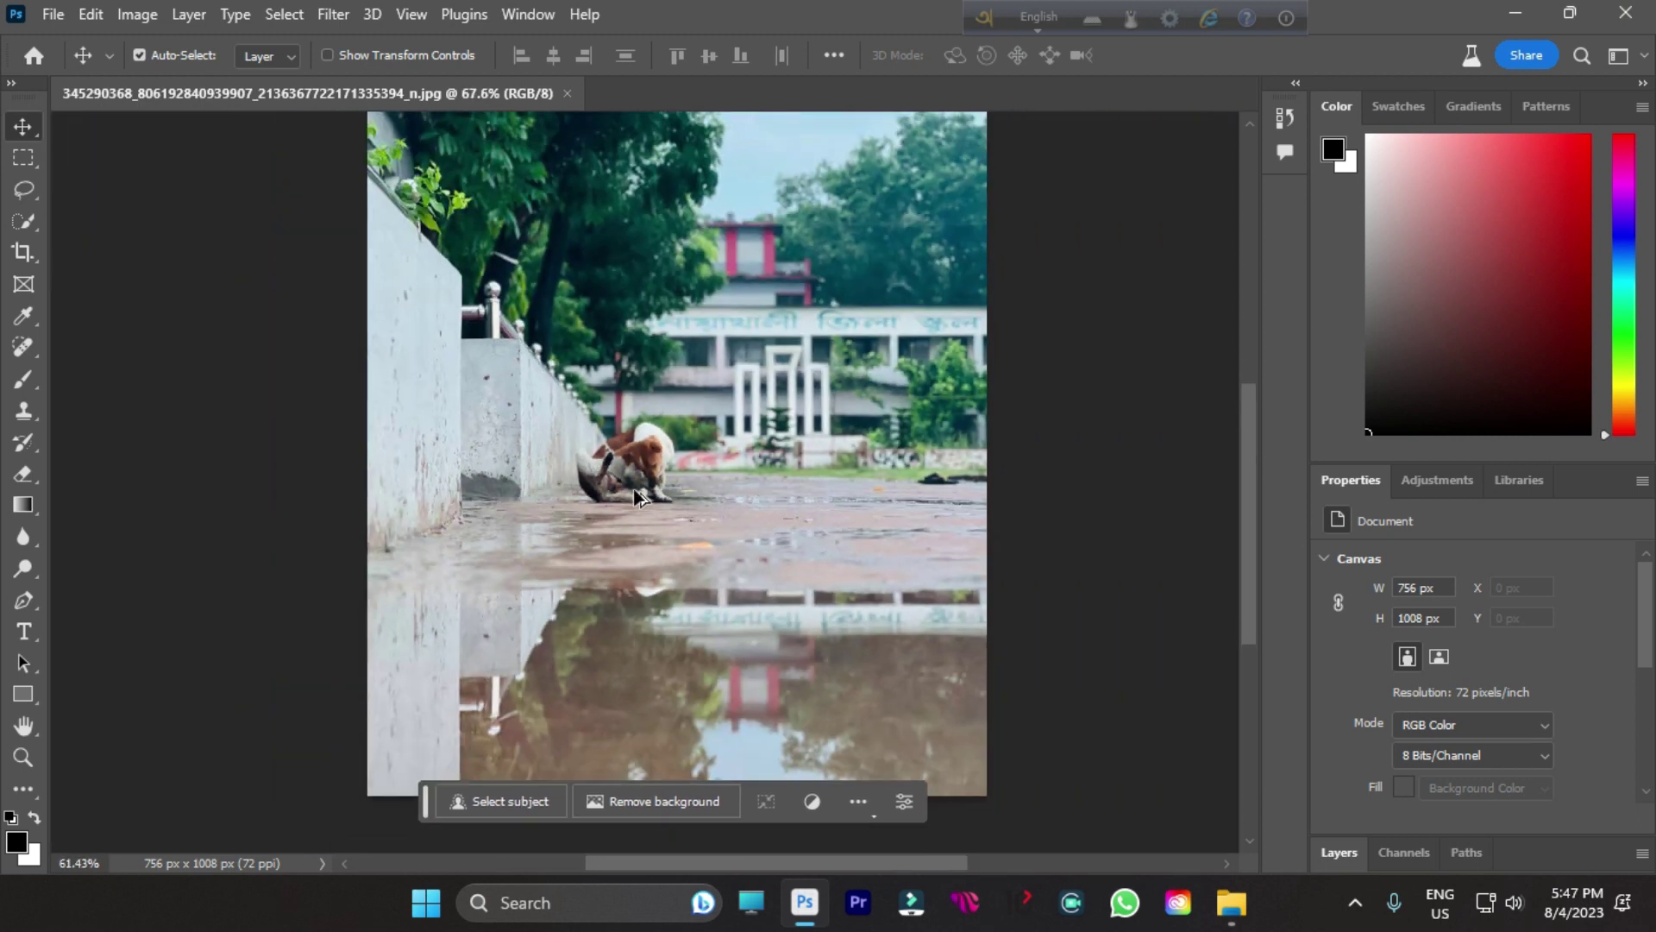
{"action": "scroll", "coordinate": [636, 510], "scroll_direction": "up", "scroll_amount": 2}
{"action": "left_click", "coordinate": [26, 188]}
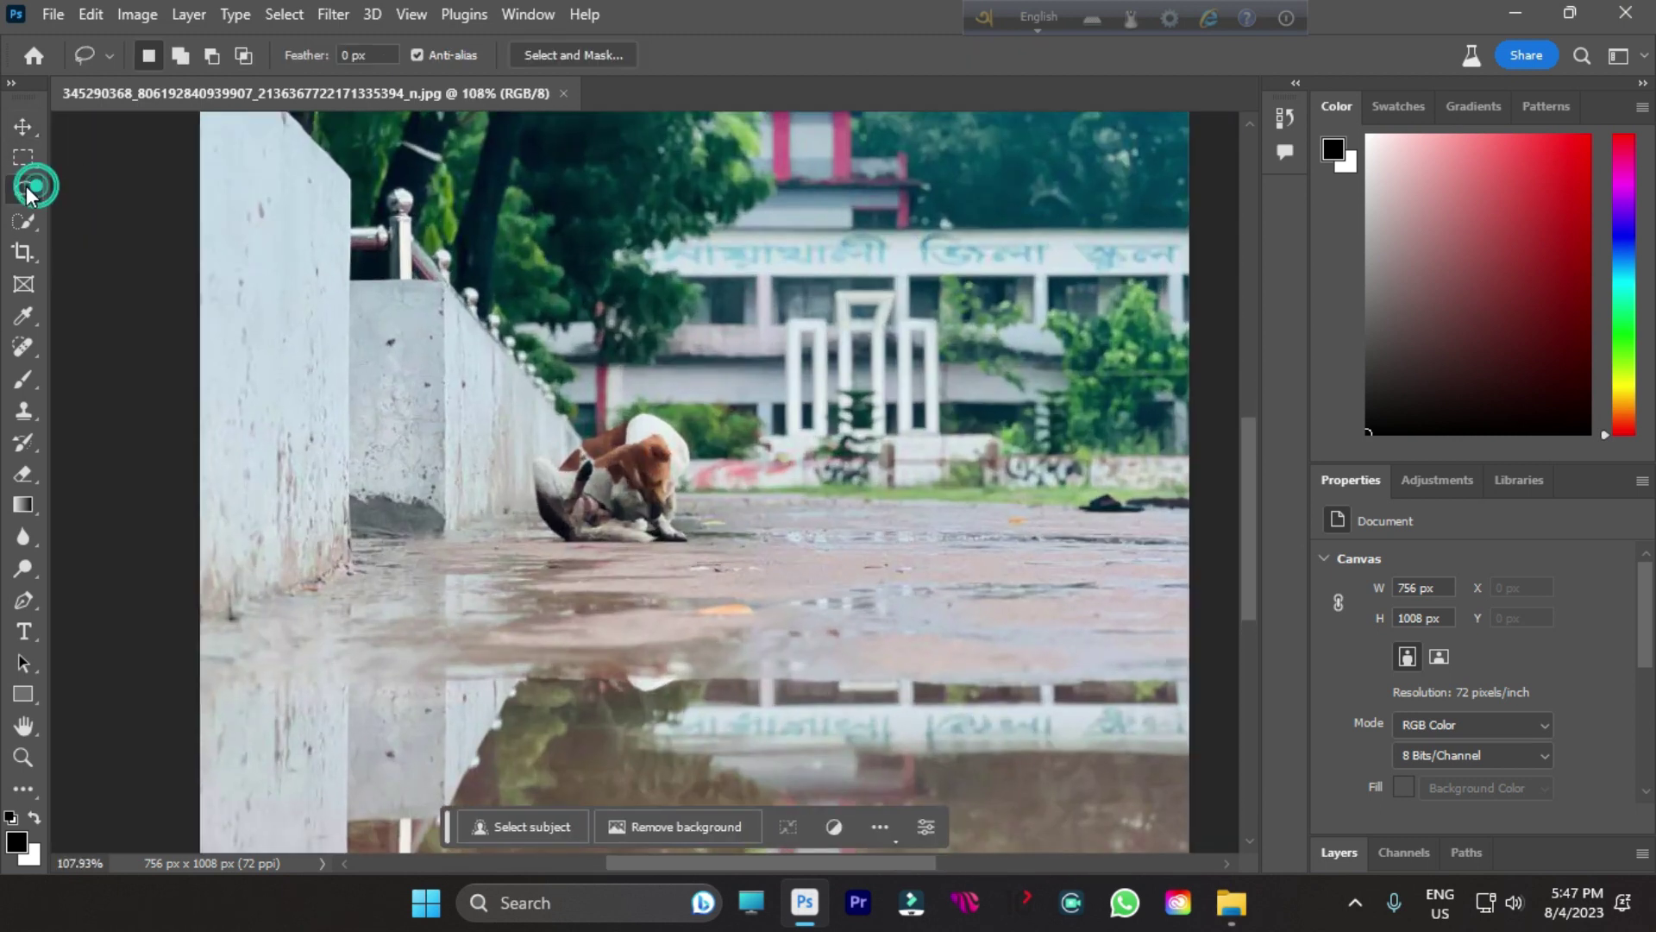
{"action": "left_click", "coordinate": [98, 183]}
{"action": "left_click_drag", "start_coordinate": [664, 410], "coordinate": [558, 428]}
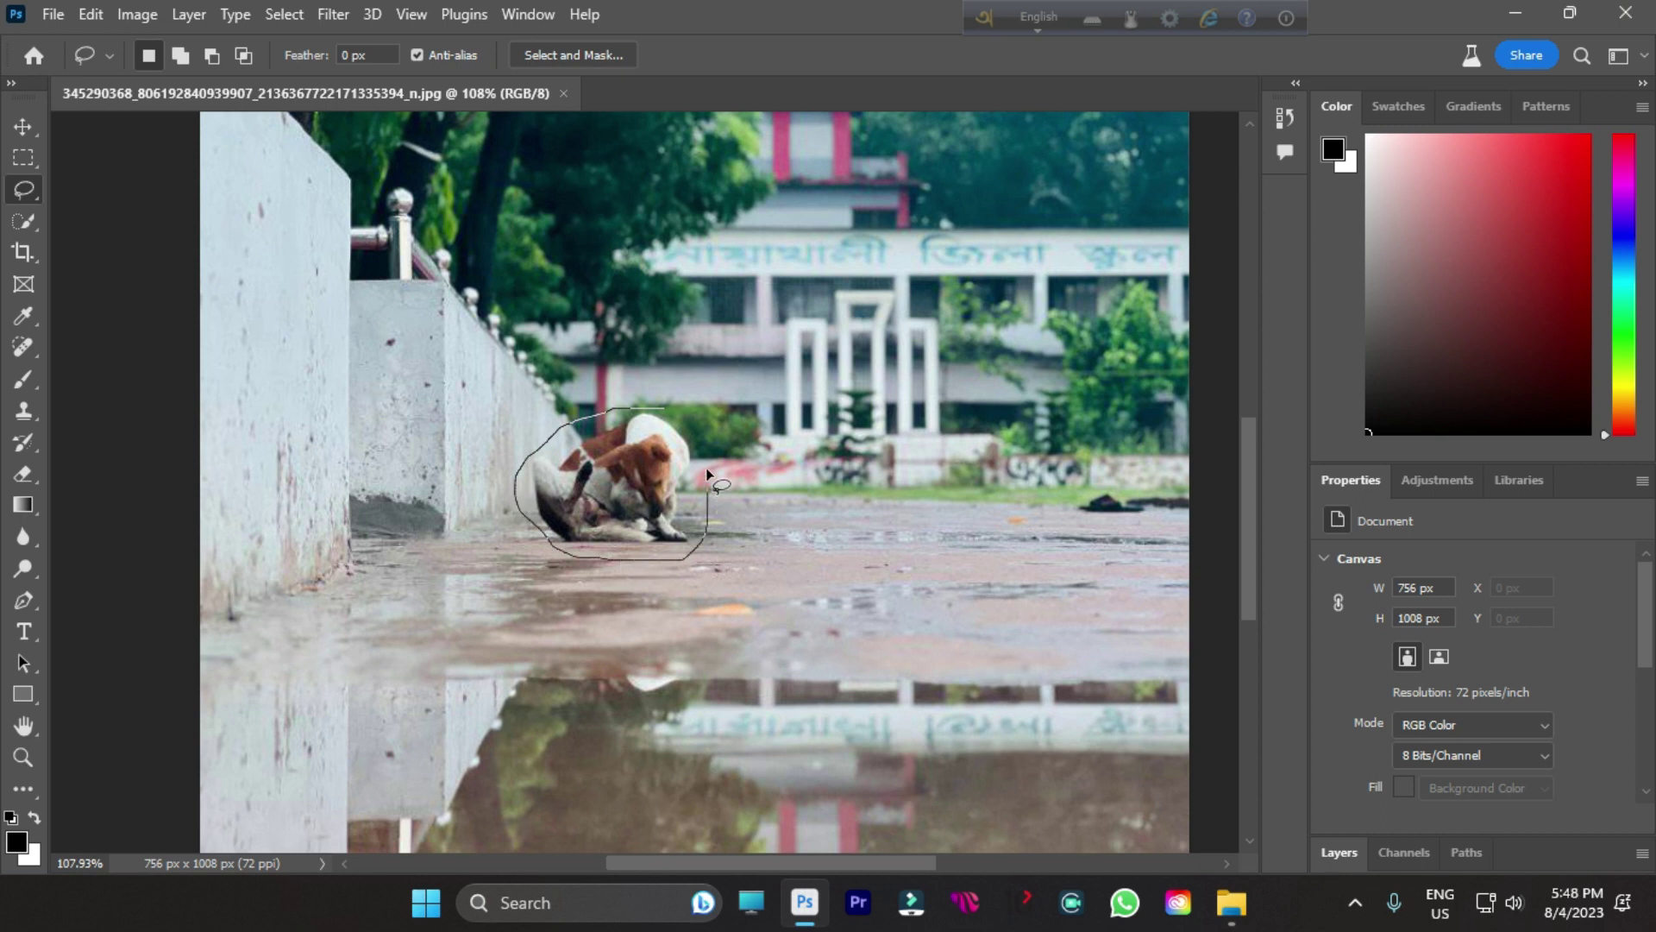
{"action": "left_click_drag", "start_coordinate": [669, 411], "coordinate": [671, 415]}
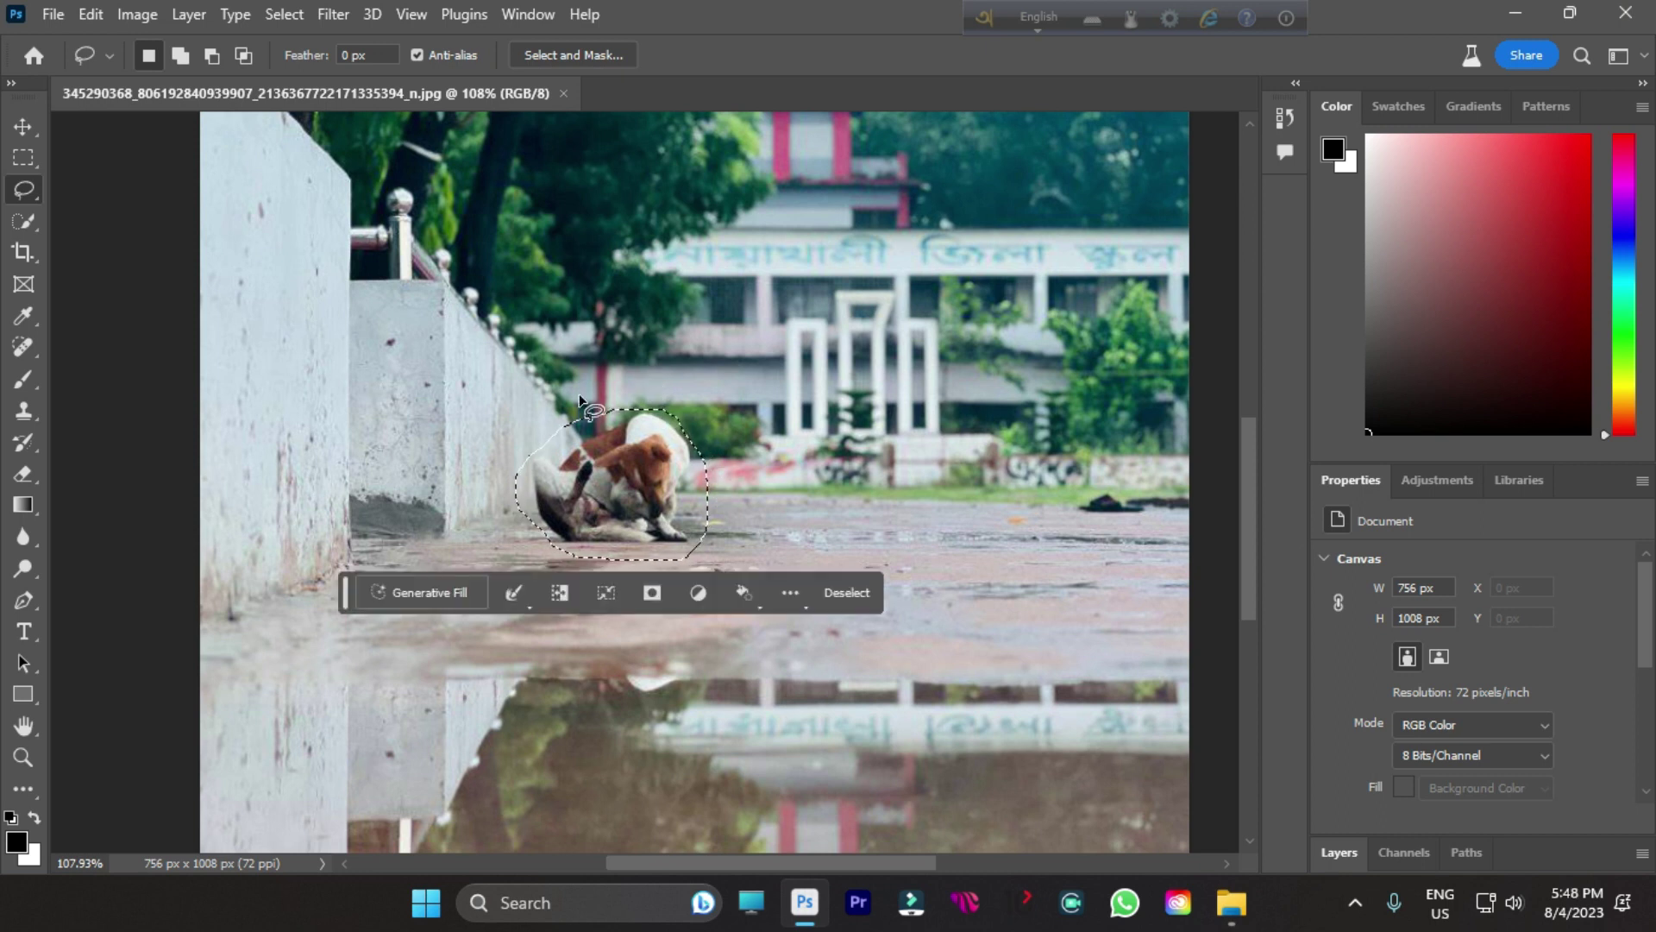
- Run Generative Fill on the dog selection with the prompt "Remove"
{"action": "left_click", "coordinate": [384, 590]}
{"action": "type", "text": "Remove"}
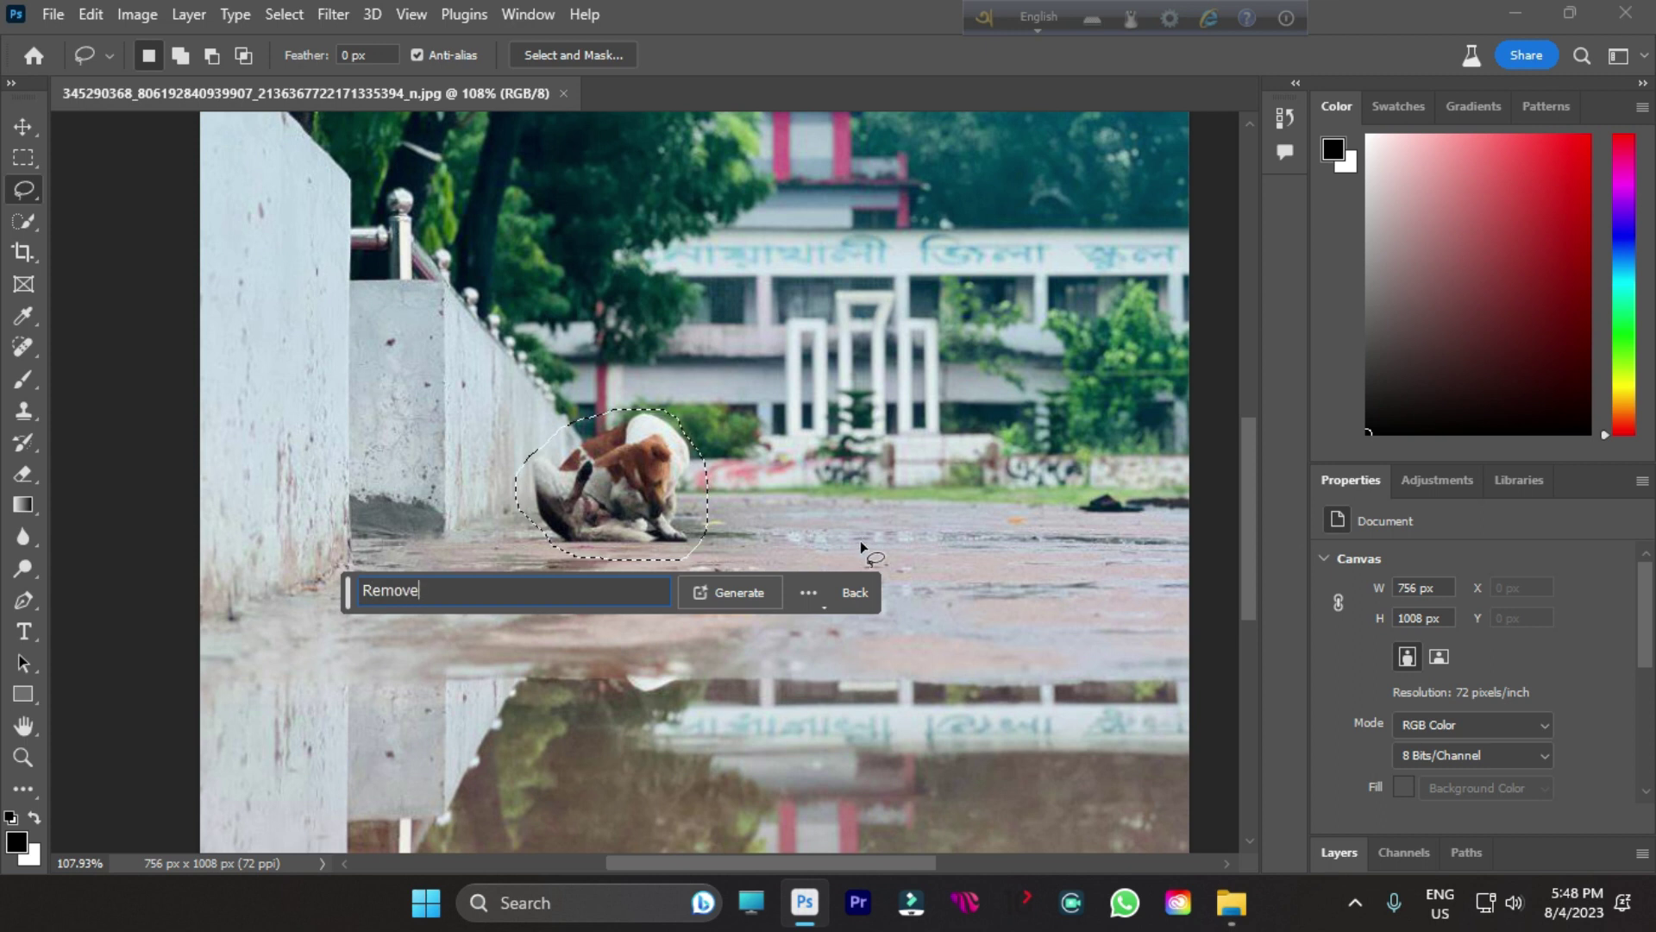
{"action": "left_click", "coordinate": [737, 590]}
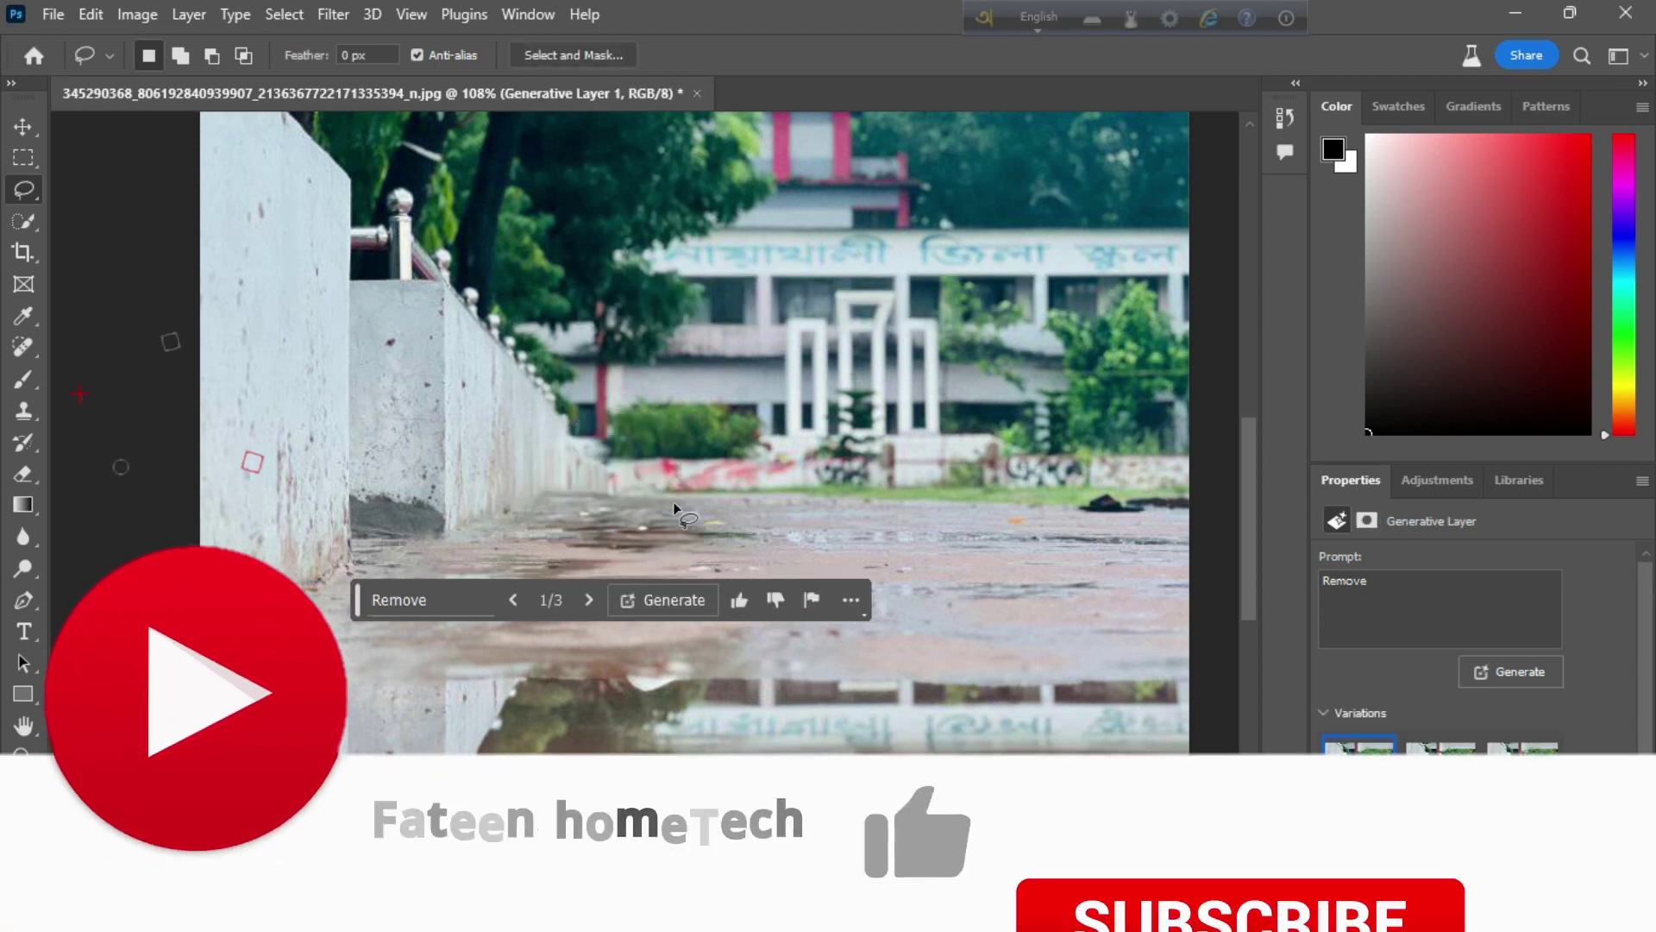
- Compare the generated variations of the dog removal and keep the third one
{"action": "left_click", "coordinate": [587, 597]}
{"action": "left_click", "coordinate": [588, 597]}
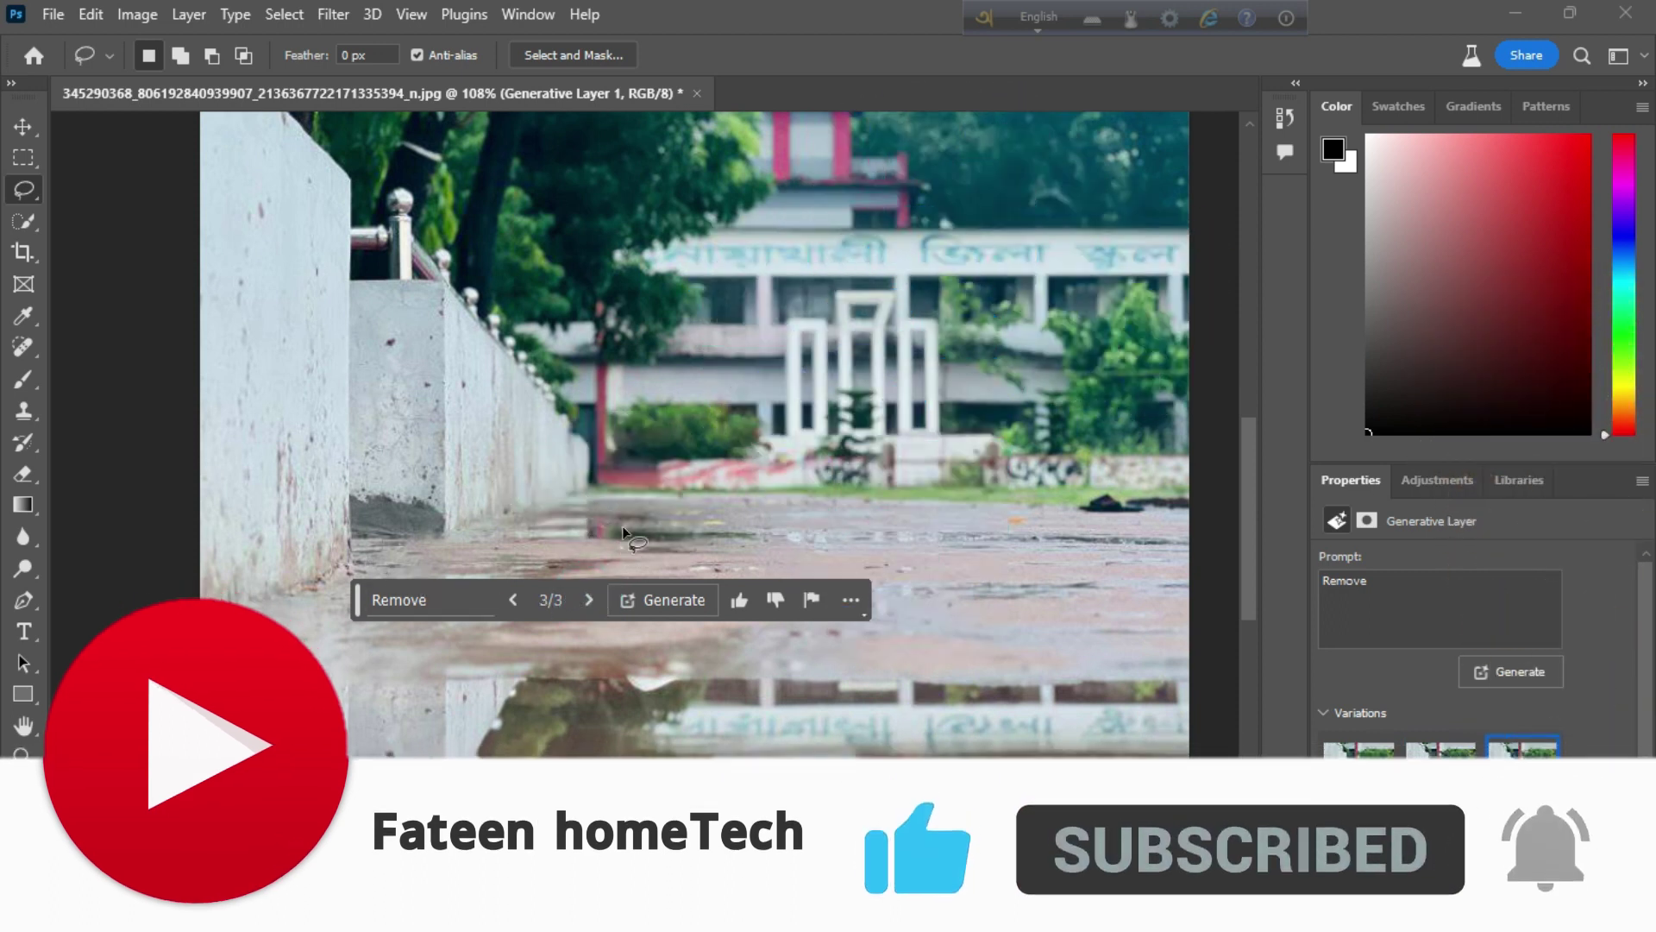
{"action": "left_click", "coordinate": [515, 598]}
{"action": "left_click", "coordinate": [591, 598]}
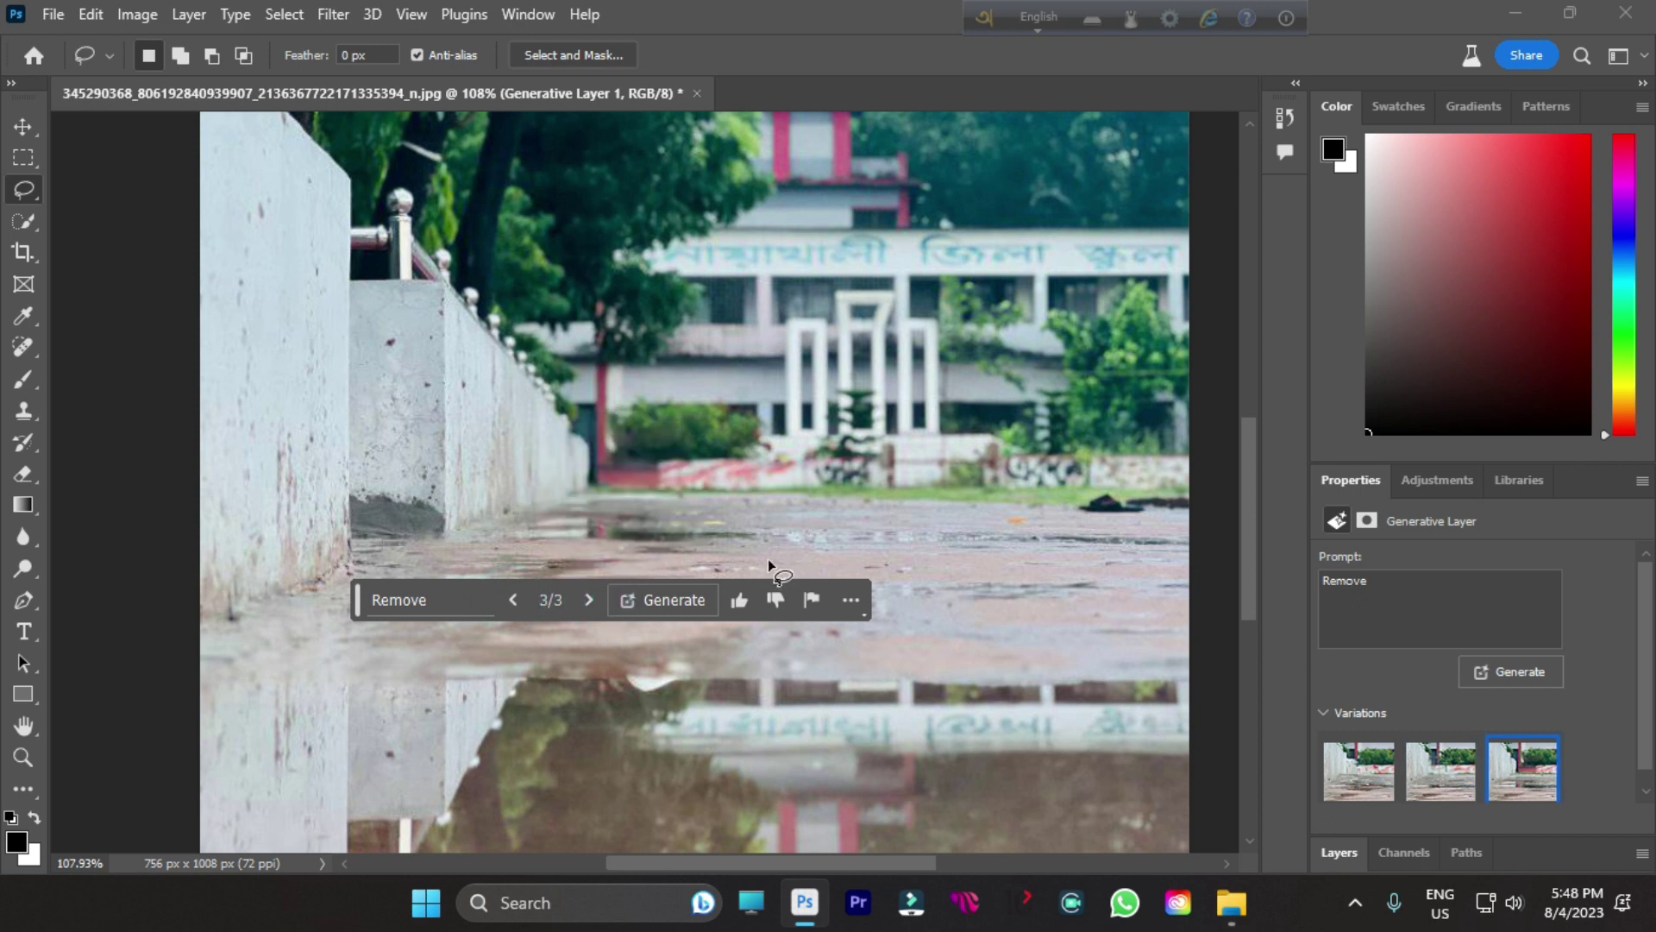
- Extend the canvas past the photo's right edge to about 861 px wide with the Crop tool, using Generative Expand as the fill
{"action": "scroll", "coordinate": [687, 519], "scroll_direction": "down", "scroll_amount": 5}
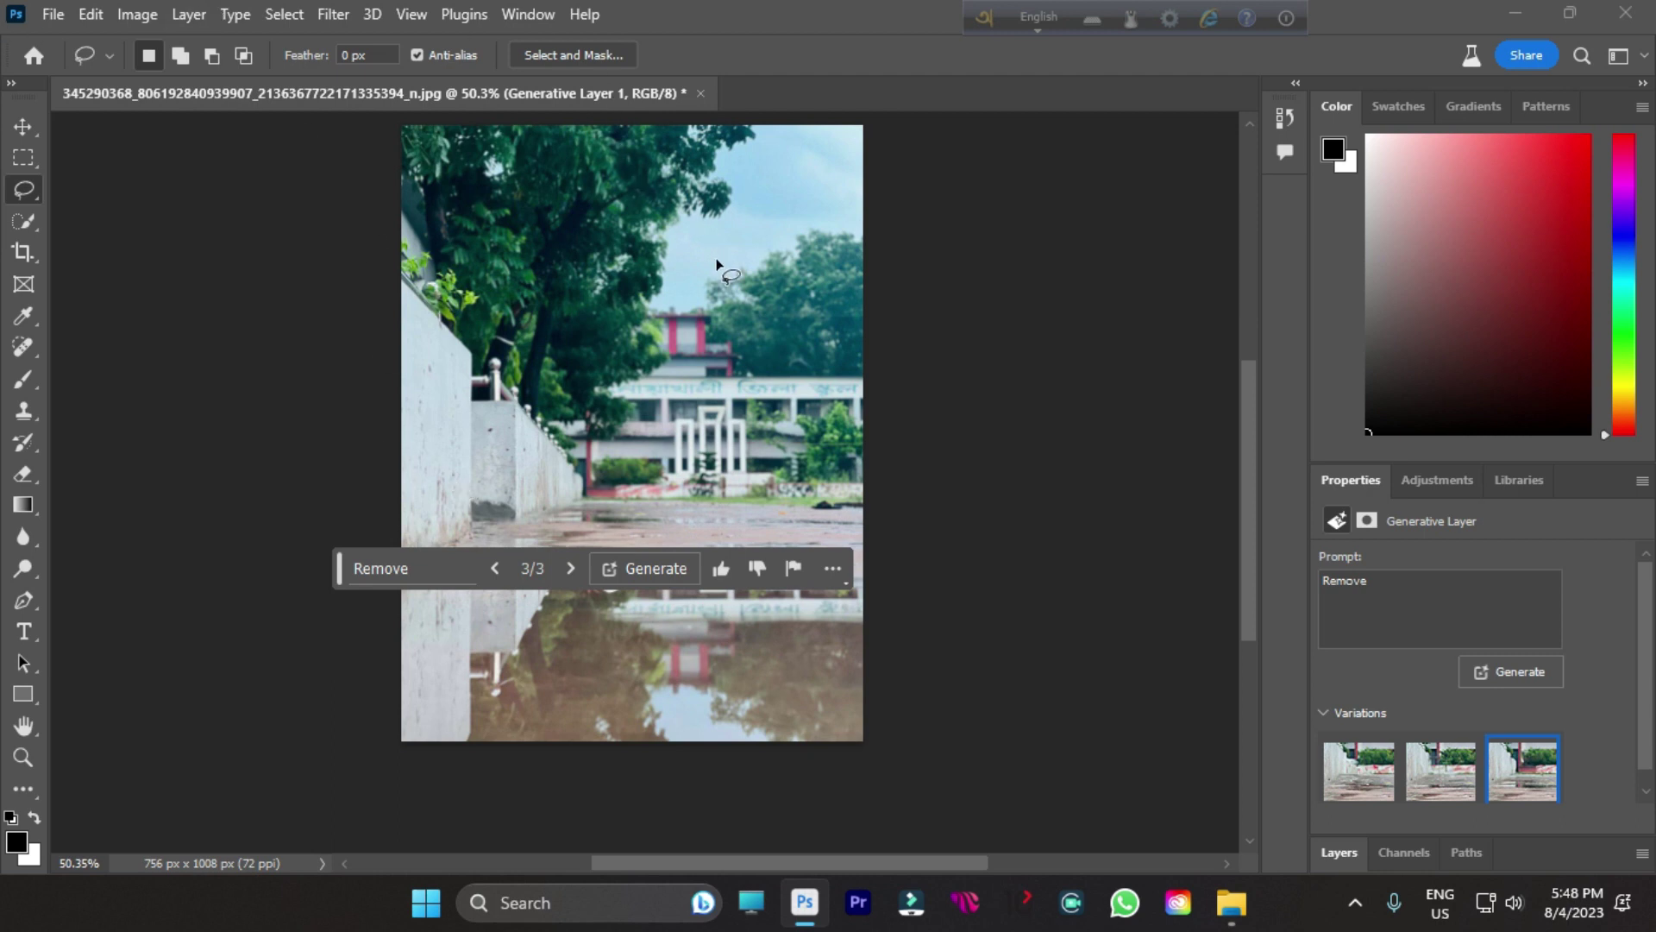
{"action": "scroll", "coordinate": [899, 515], "scroll_direction": "up", "scroll_amount": 5}
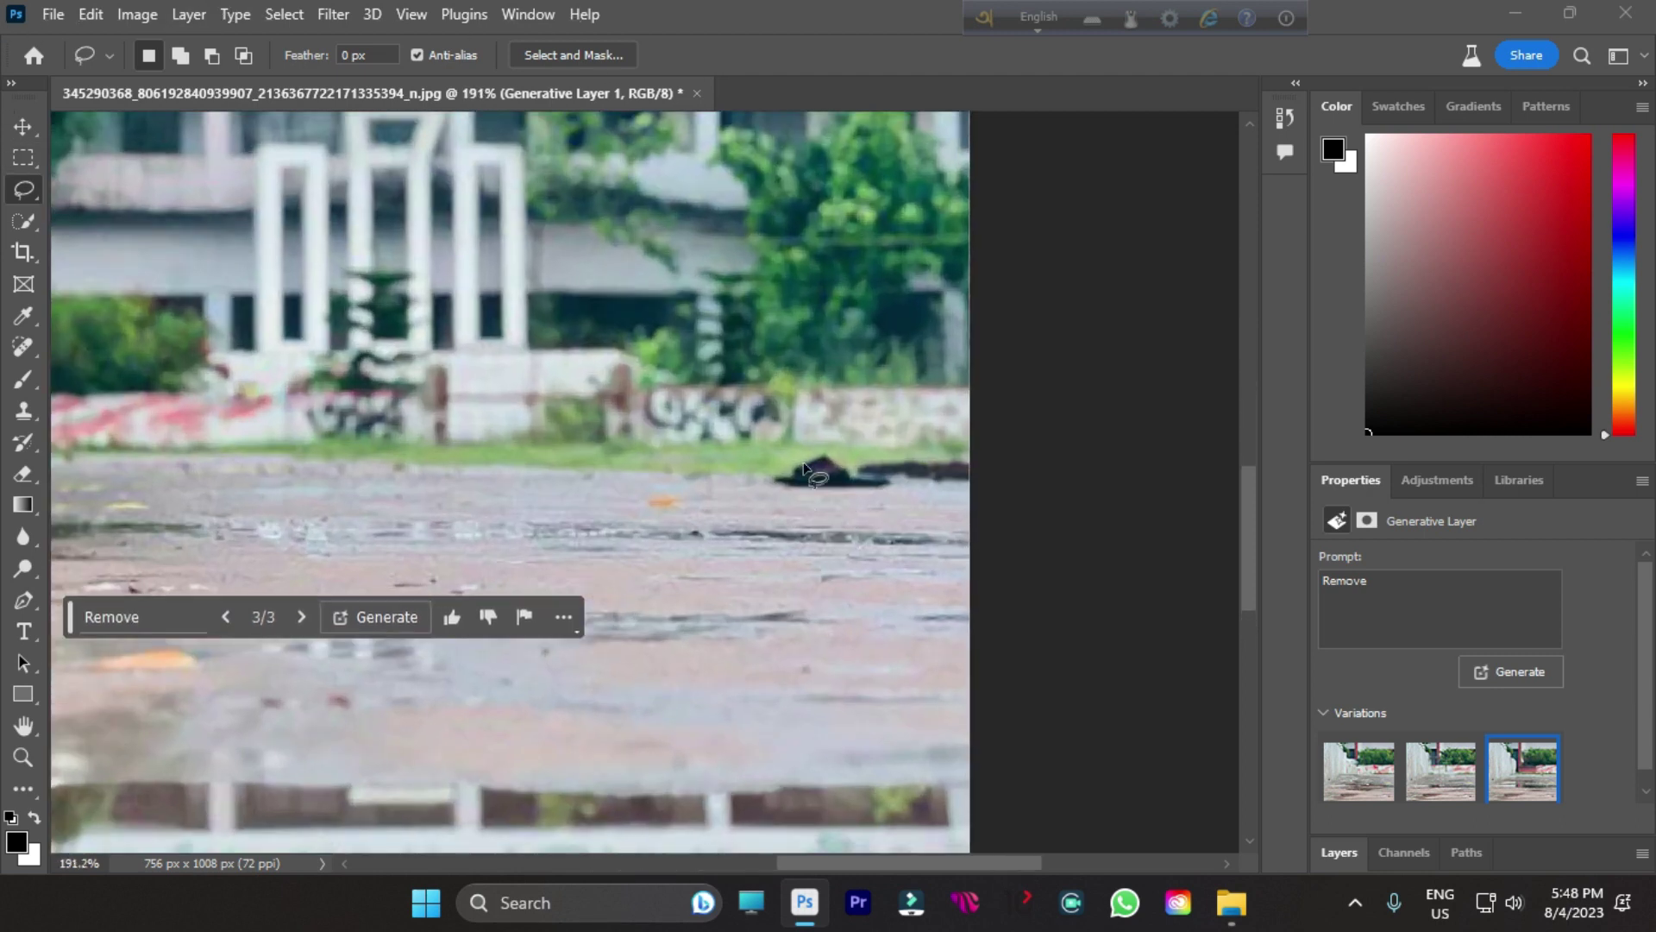
{"action": "scroll", "coordinate": [817, 476], "scroll_direction": "down", "scroll_amount": 3}
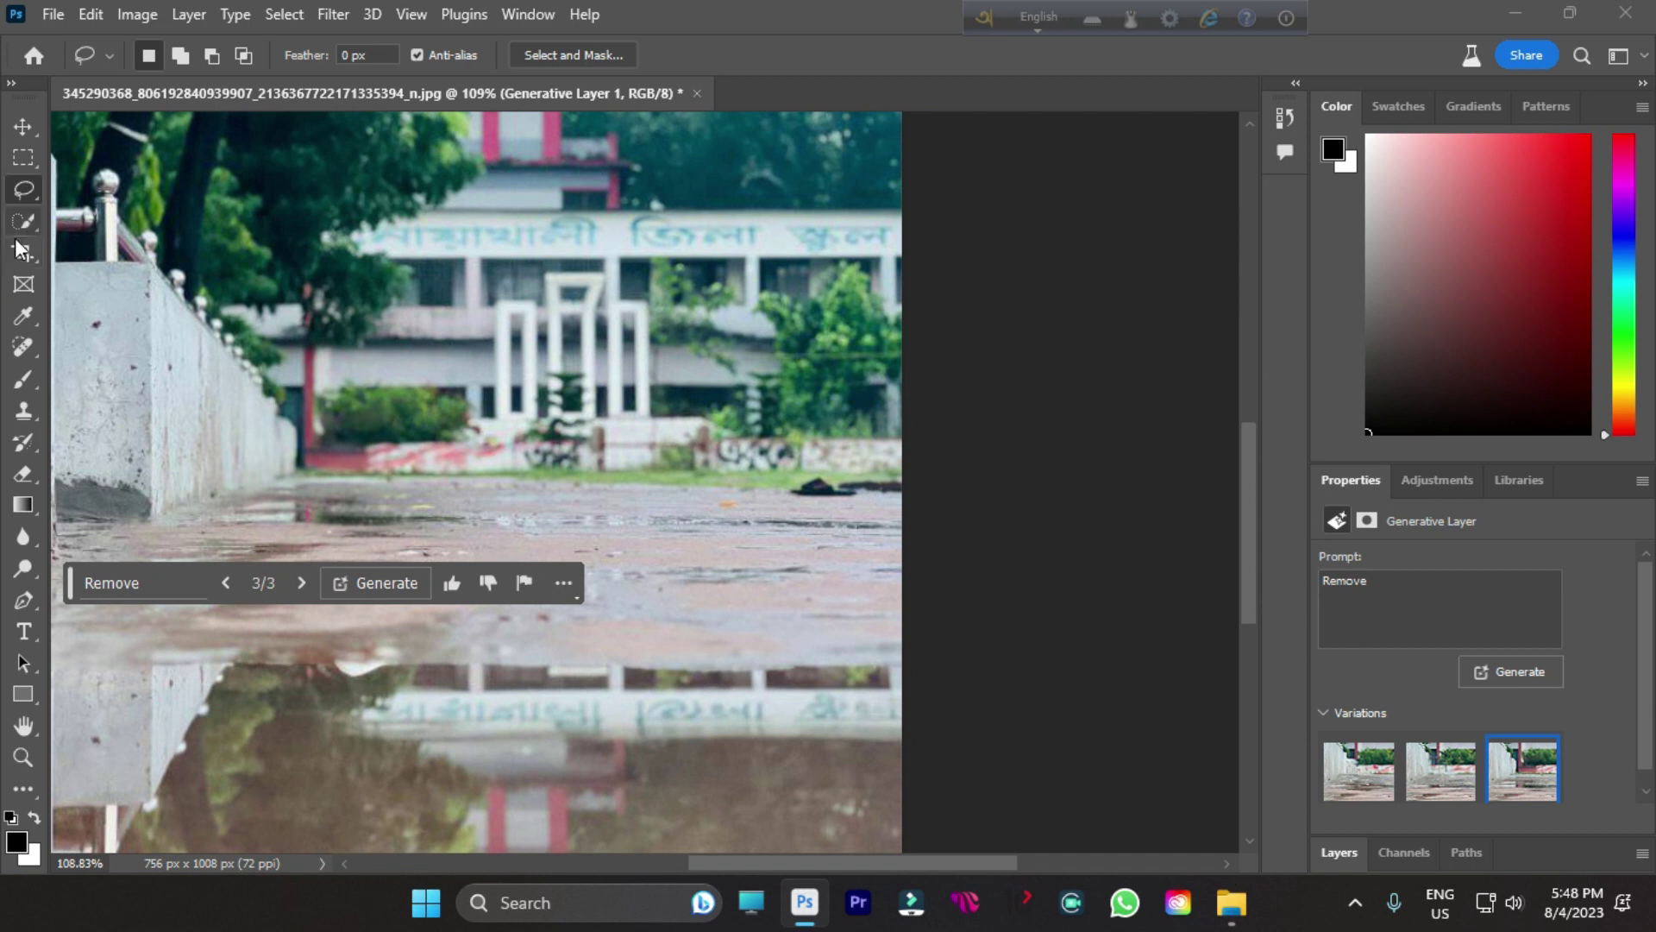
{"action": "left_click", "coordinate": [24, 251]}
{"action": "scroll", "coordinate": [828, 518], "scroll_direction": "down", "scroll_amount": 3}
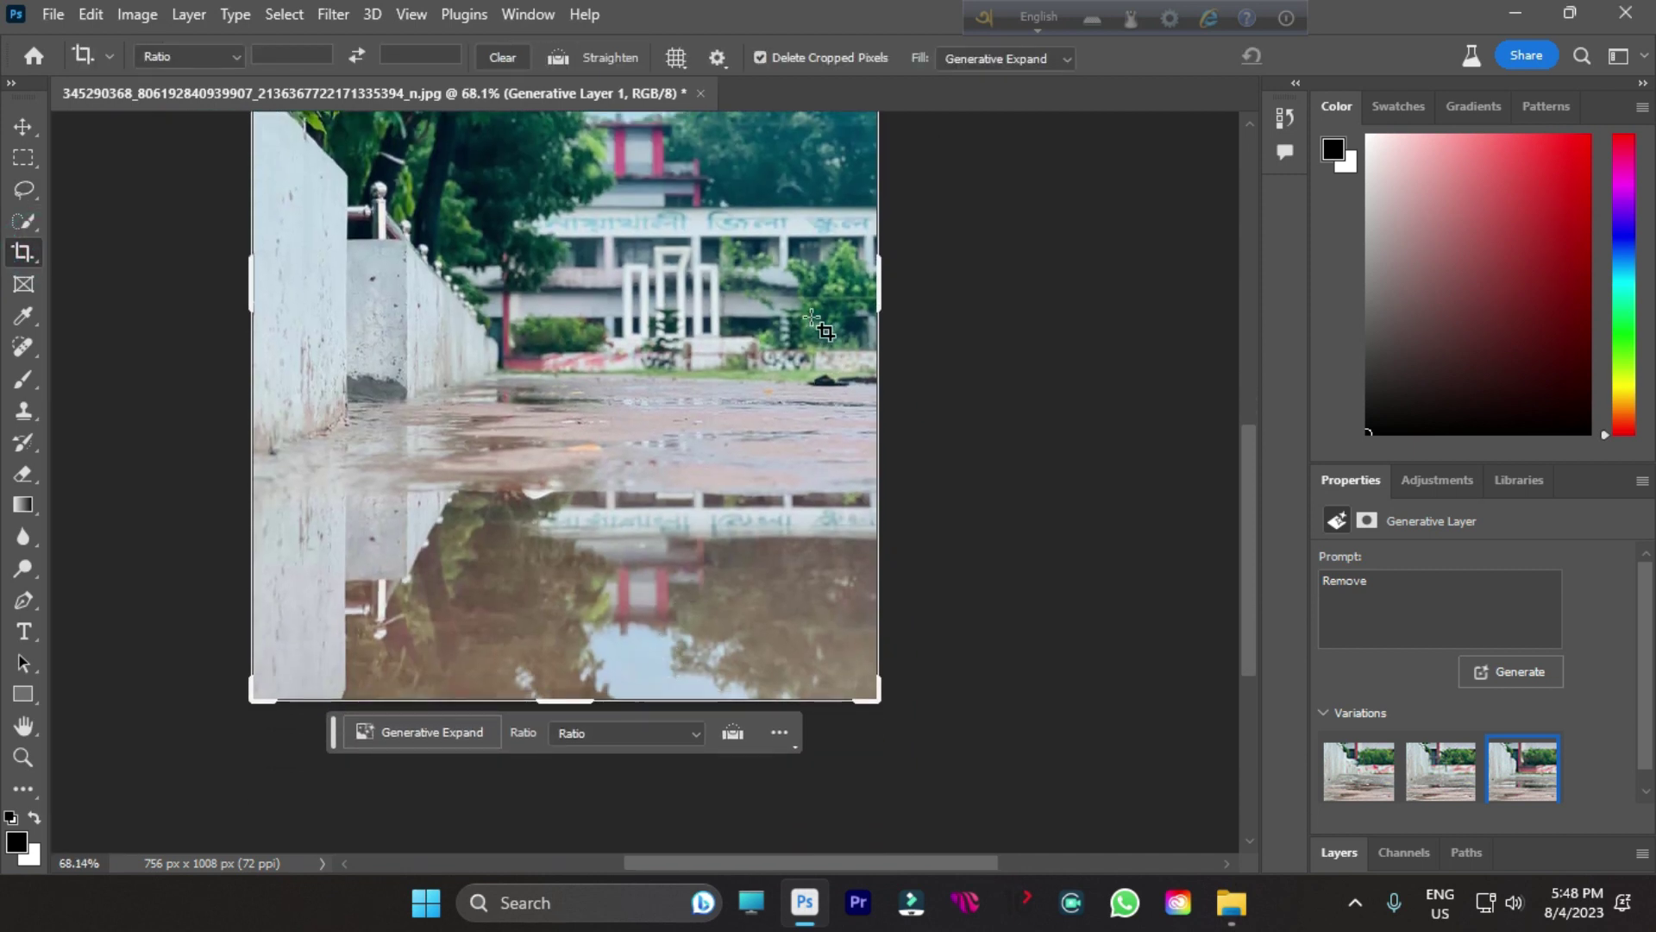
{"action": "left_click_drag", "start_coordinate": [887, 327], "coordinate": [923, 355]}
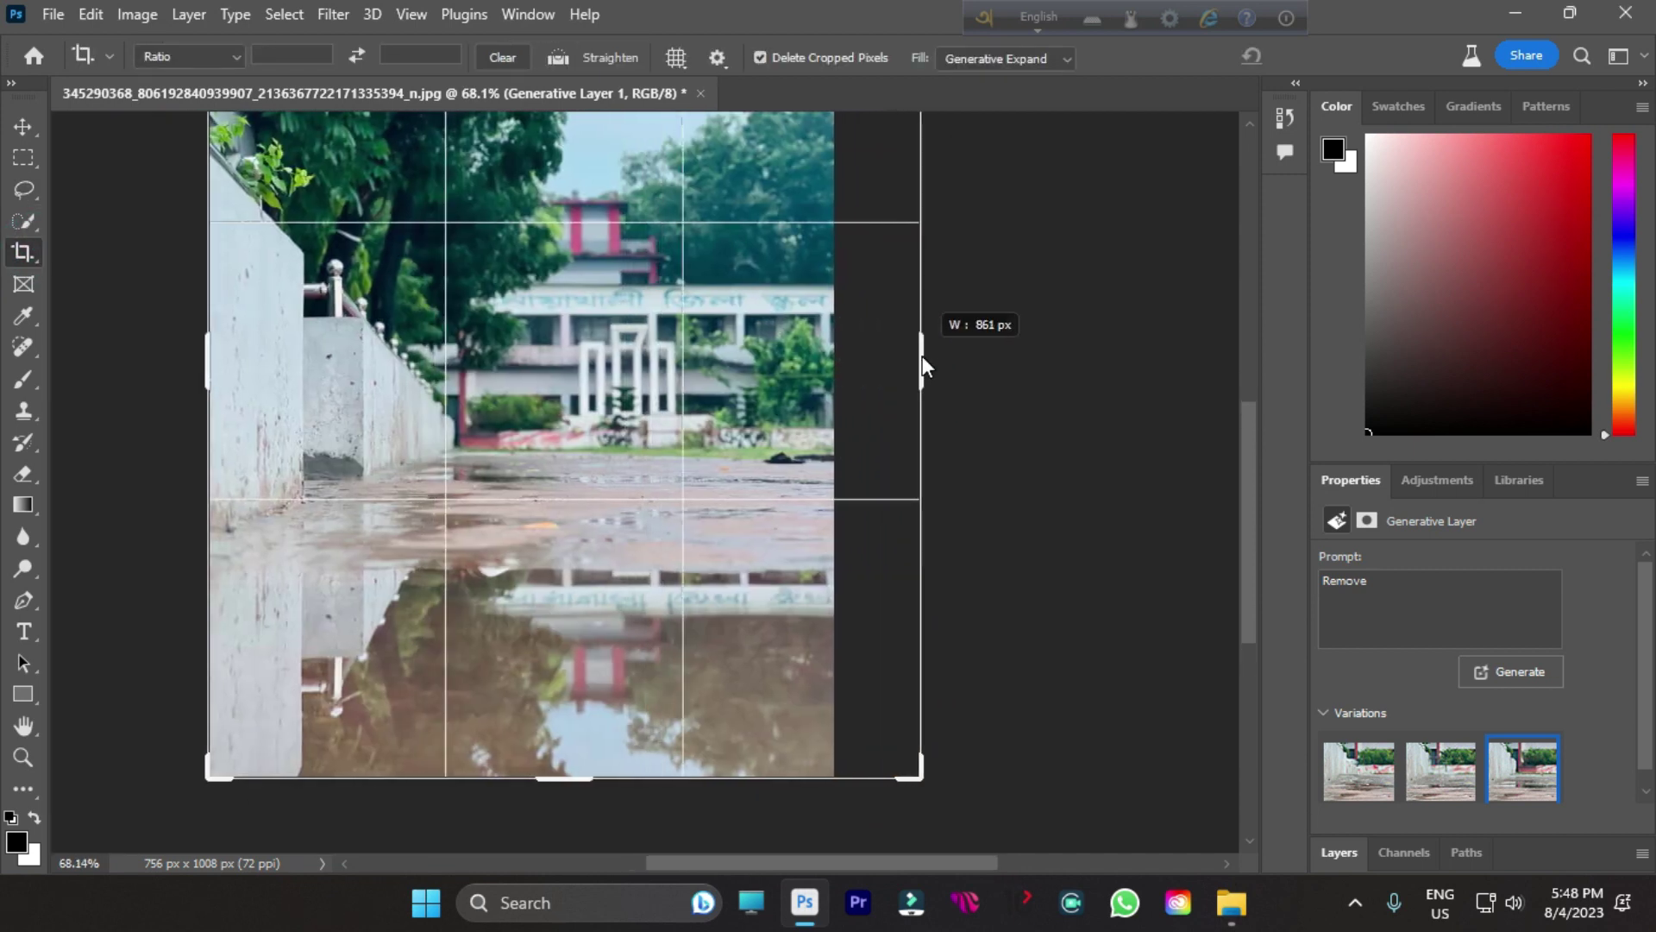
{"action": "left_click", "coordinate": [1335, 54]}
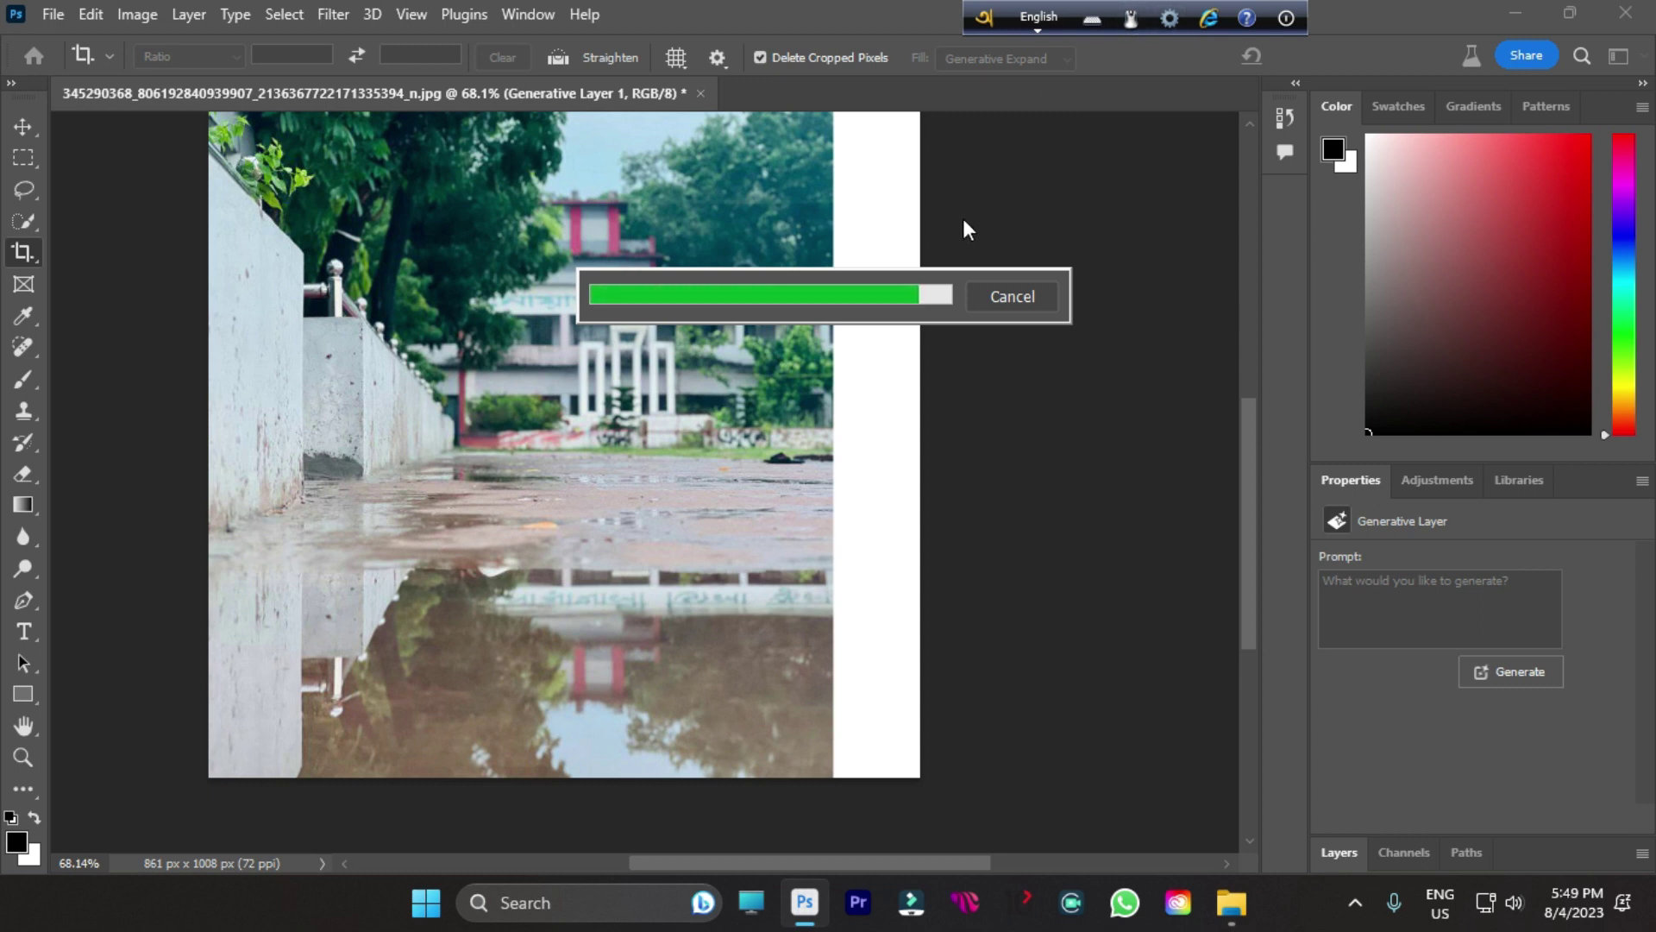
- Switch to File Explorer, preview the street portrait photo of the man in the plaid jacket, and return to Photoshop
{"action": "left_click", "coordinate": [1231, 902]}
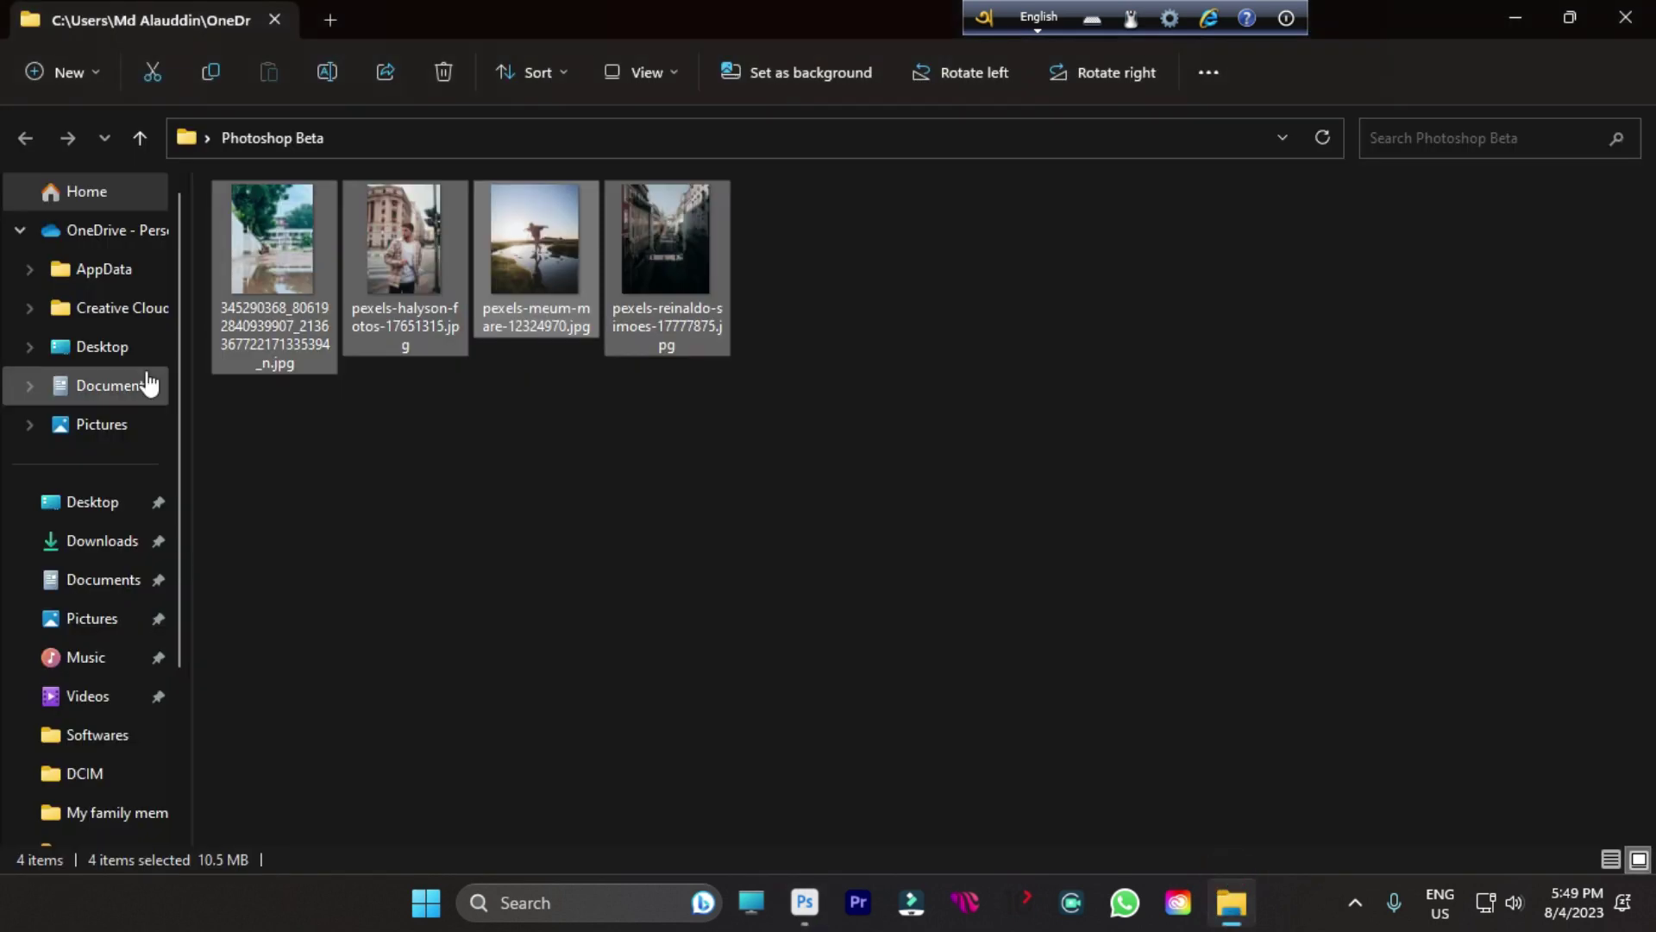
{"action": "left_click", "coordinate": [525, 495]}
{"action": "left_click", "coordinate": [381, 271]}
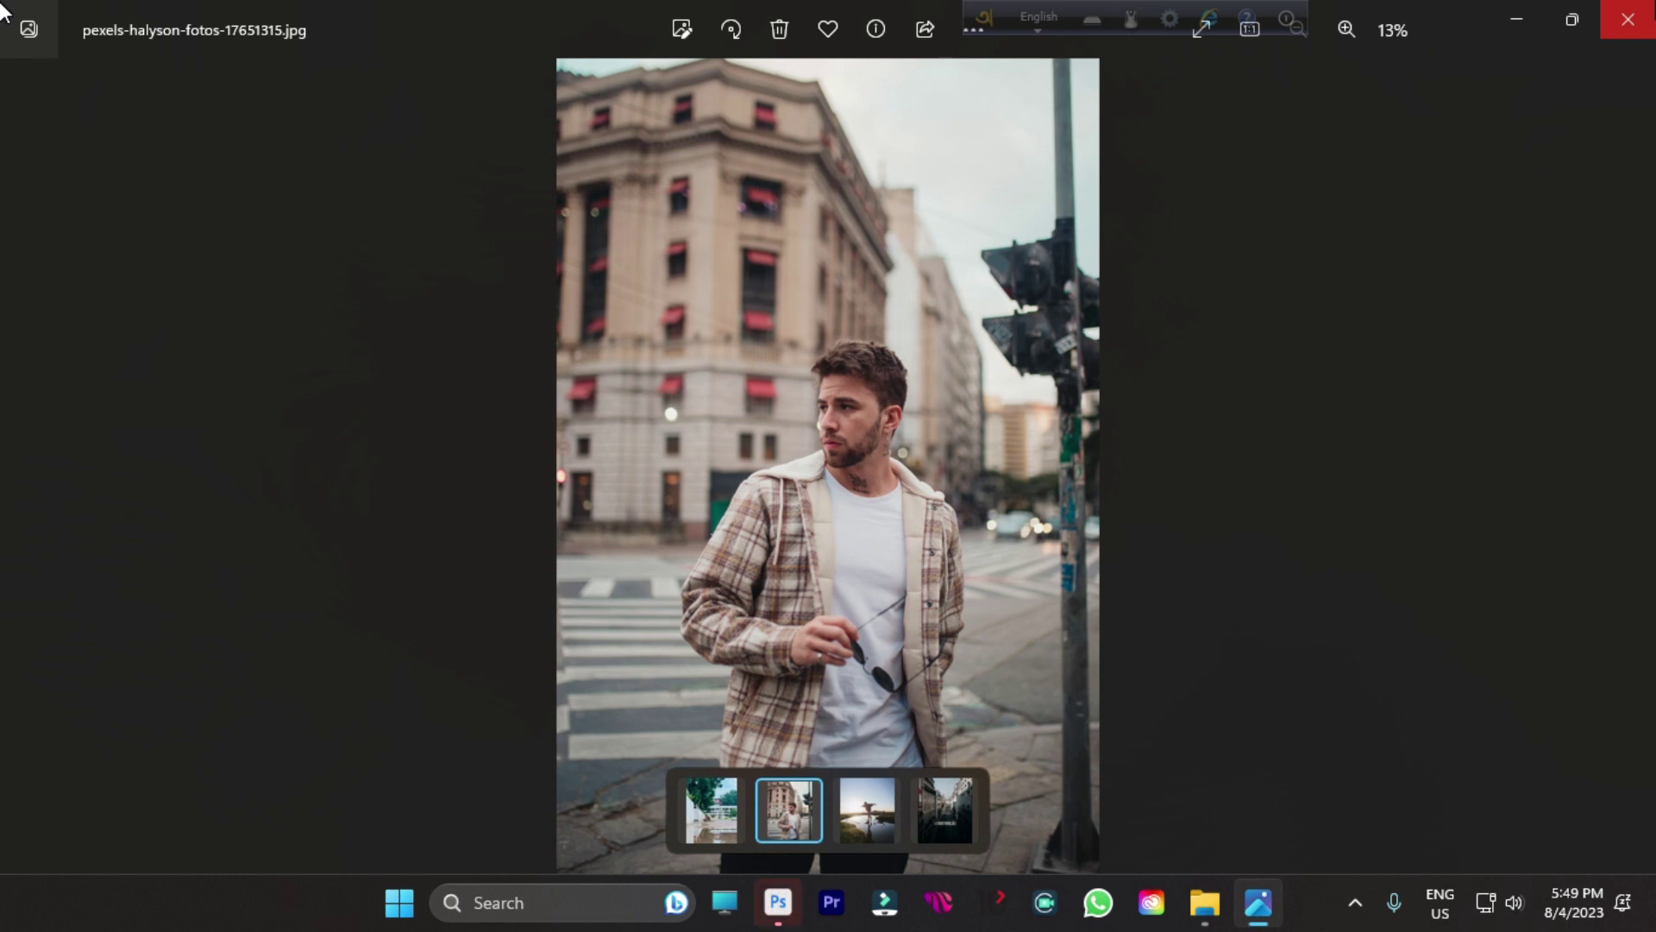
{"action": "left_click", "coordinate": [1652, 9]}
{"action": "left_click", "coordinate": [803, 902]}
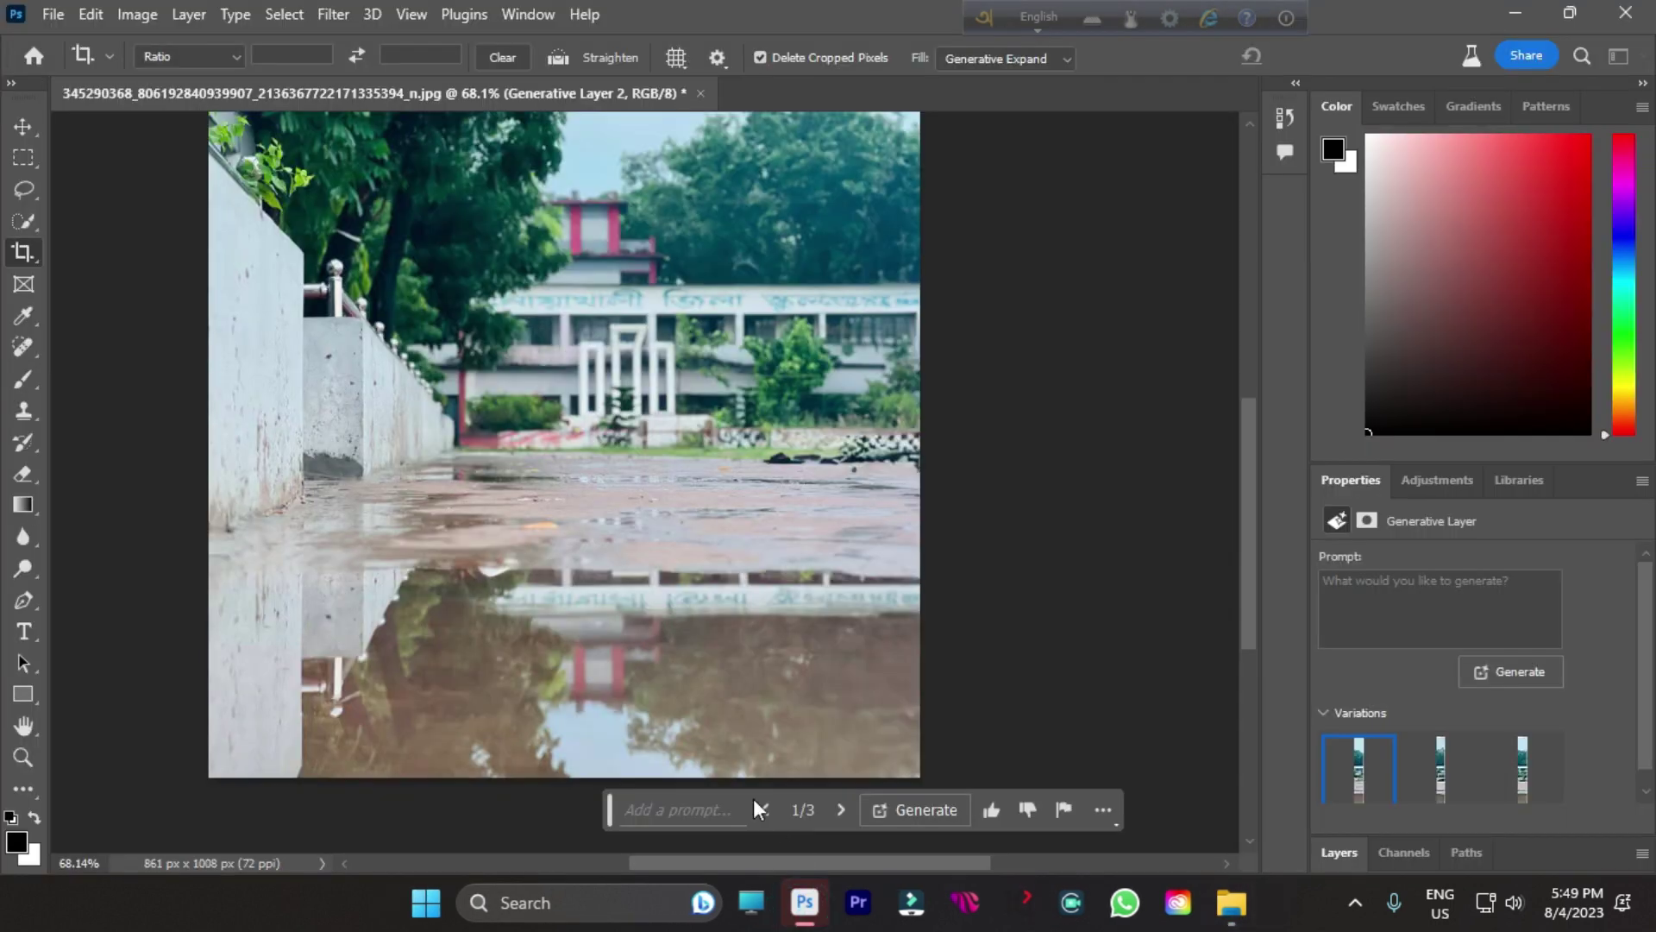
- Inspect the generated strip along the photo's right edge, checking the trees, building, ground and reflection up close
{"action": "scroll", "coordinate": [857, 647], "scroll_direction": "up", "scroll_amount": 2}
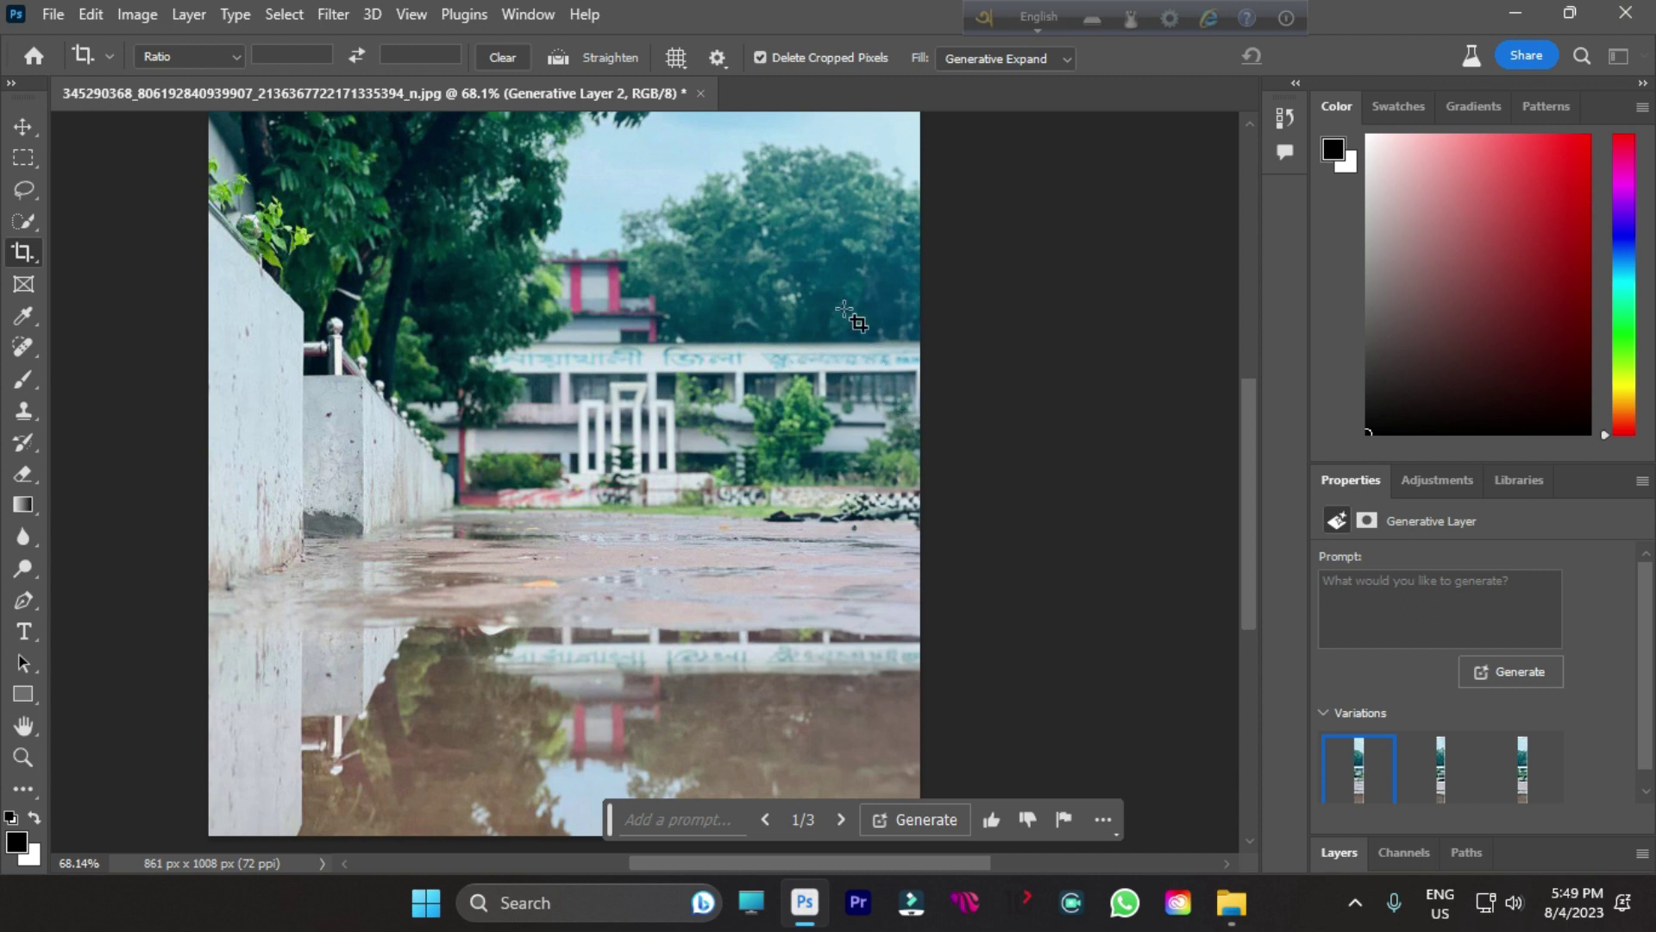
{"action": "scroll", "coordinate": [814, 347], "scroll_direction": "up", "scroll_amount": 13}
{"action": "scroll", "coordinate": [863, 402], "scroll_direction": "down", "scroll_amount": 4}
{"action": "scroll", "coordinate": [787, 407], "scroll_direction": "up", "scroll_amount": 4}
{"action": "scroll", "coordinate": [932, 490], "scroll_direction": "down", "scroll_amount": 8}
{"action": "scroll", "coordinate": [724, 629], "scroll_direction": "up", "scroll_amount": 5}
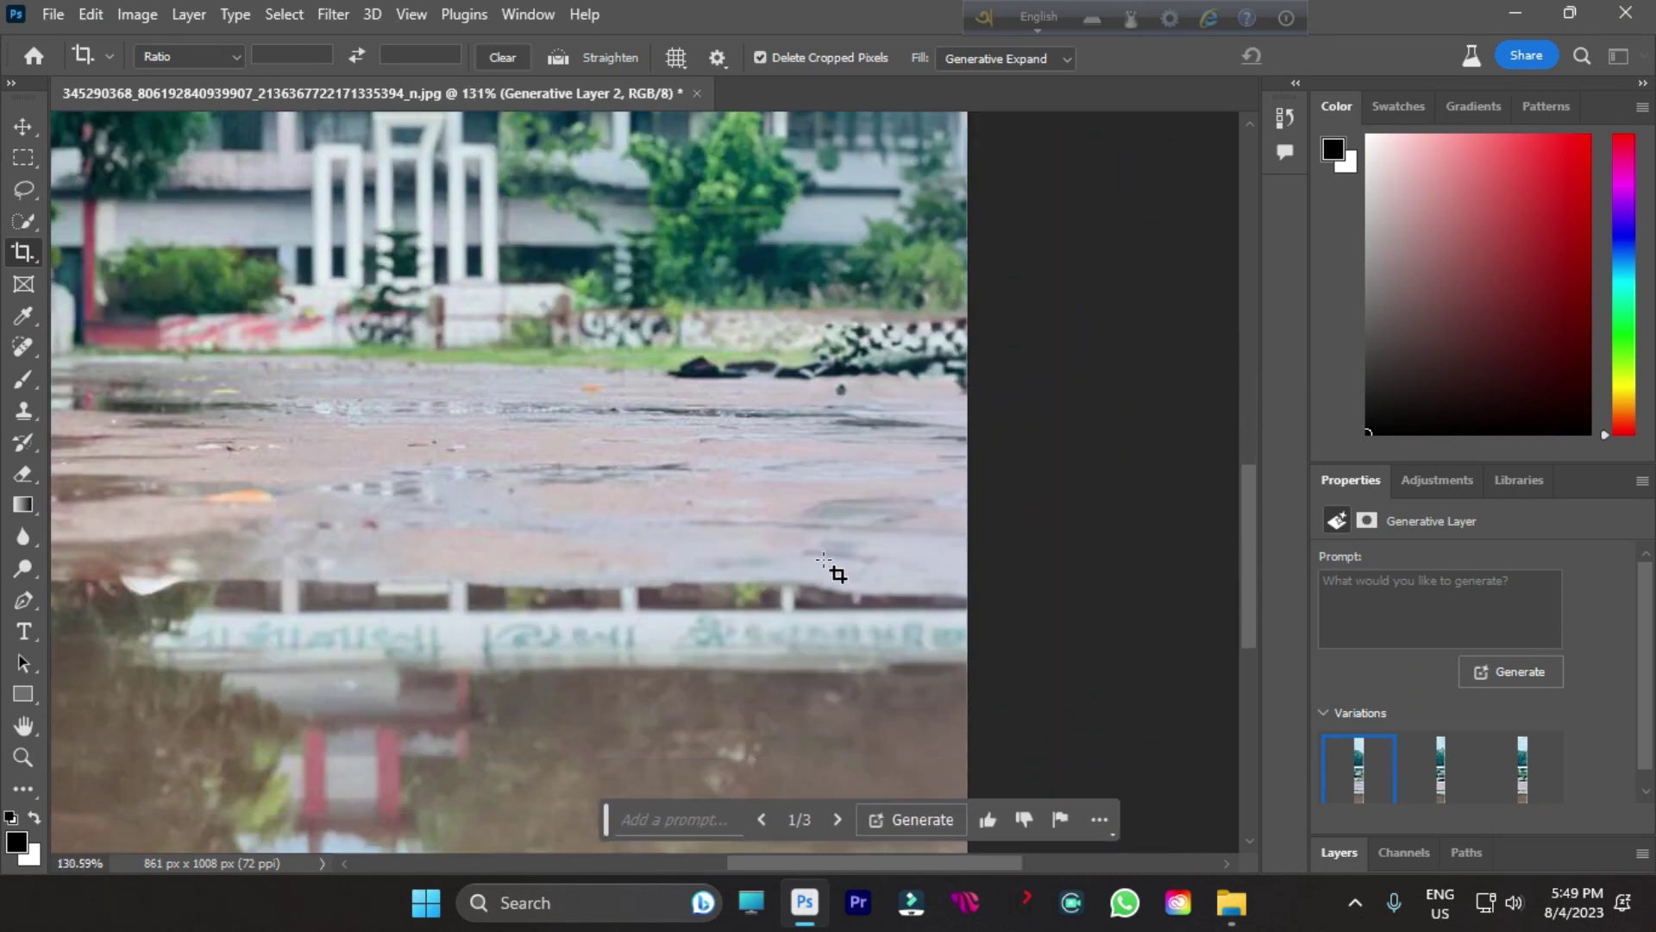
{"action": "scroll", "coordinate": [826, 560], "scroll_direction": "down", "scroll_amount": 3}
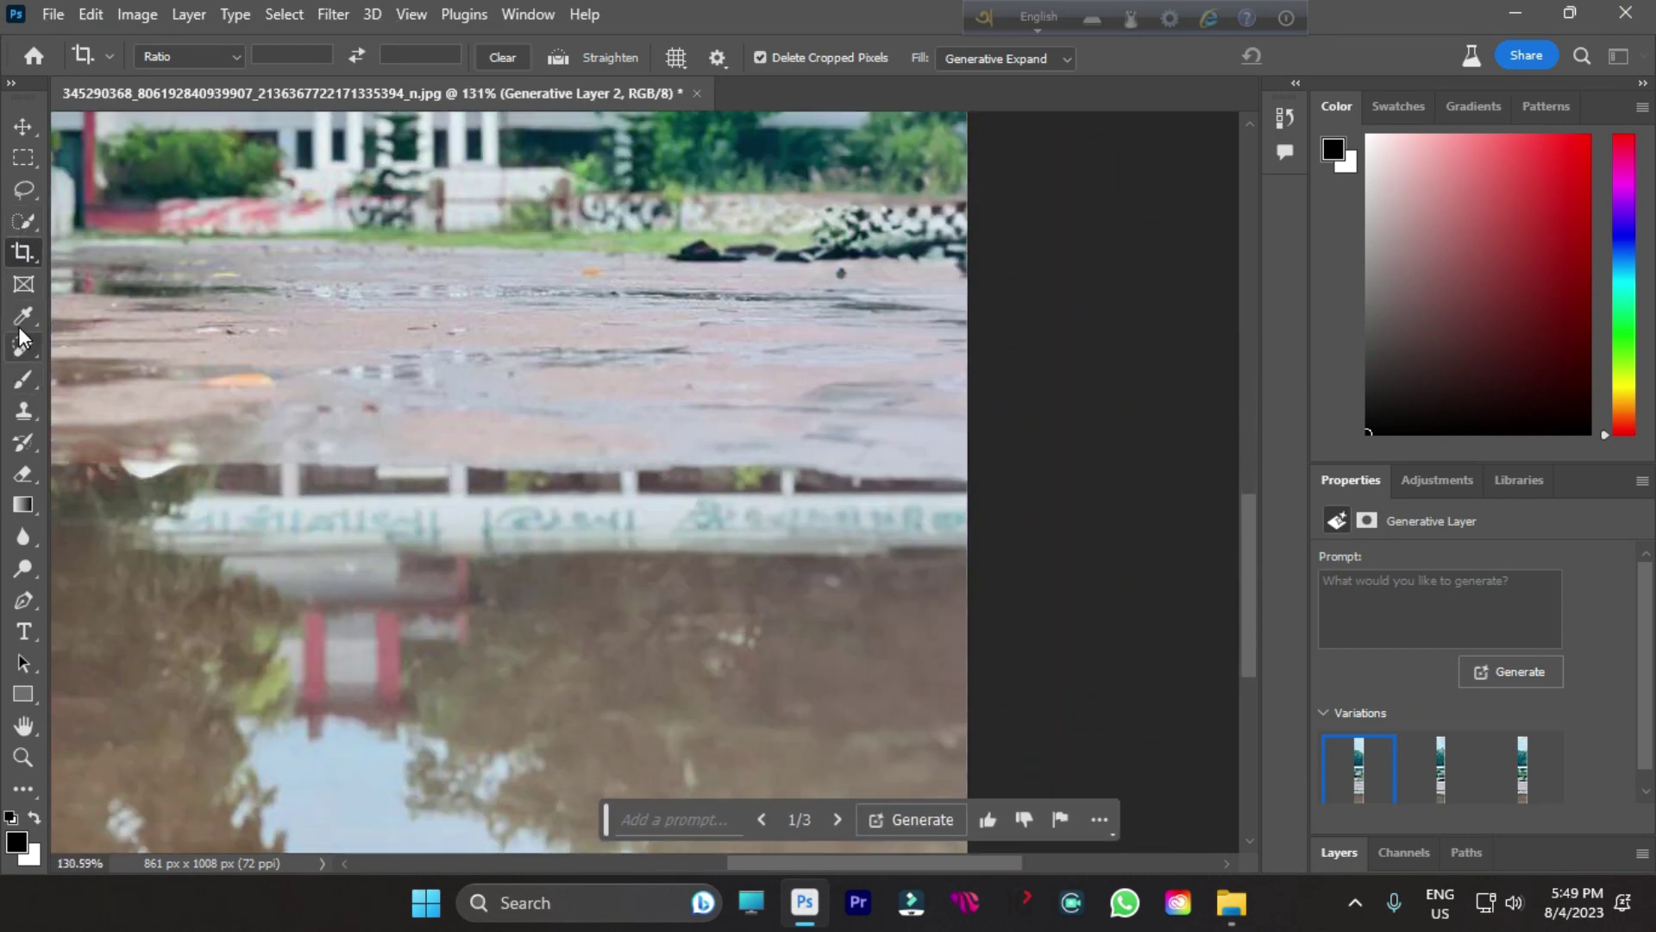
- Start retouching the generated expansion with the Spot Healing Brush and rasterize its smart object layer
{"action": "left_click", "coordinate": [19, 328]}
{"action": "left_click", "coordinate": [21, 346]}
{"action": "left_click", "coordinate": [78, 350]}
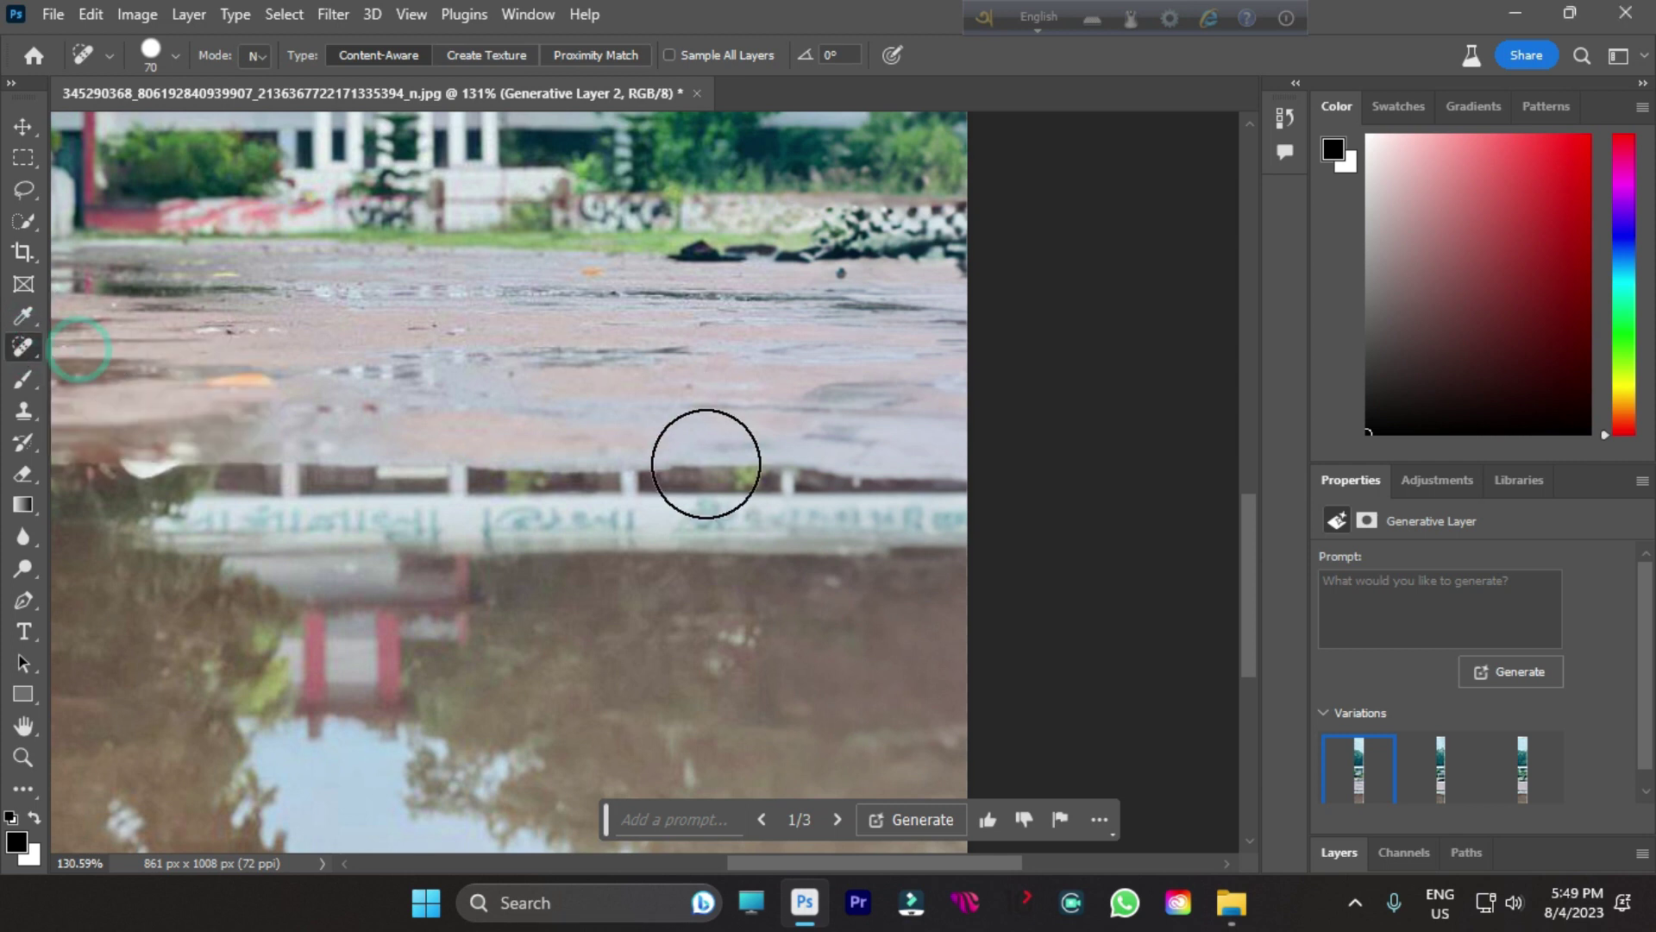
{"action": "left_click", "coordinate": [684, 528]}
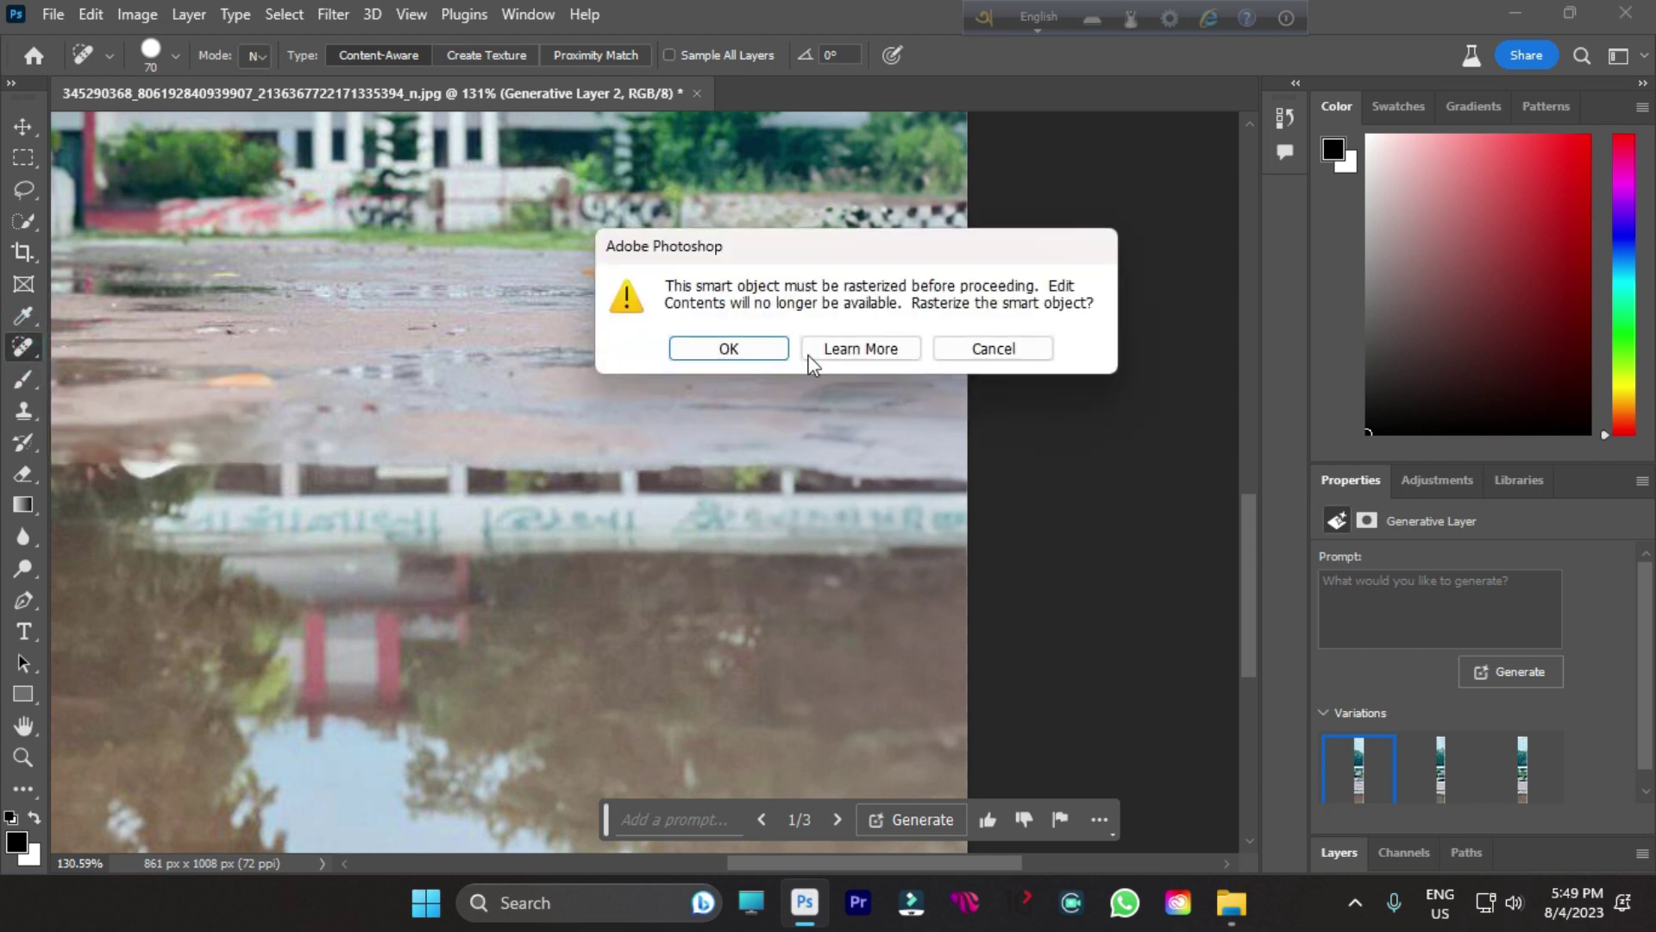
{"action": "left_click", "coordinate": [690, 354]}
- Leave the healing tool for the Move tool and examine the expanded photo as a whole and up close
{"action": "scroll", "coordinate": [897, 483], "scroll_direction": "up", "scroll_amount": 3}
{"action": "scroll", "coordinate": [863, 379], "scroll_direction": "down", "scroll_amount": 3}
{"action": "scroll", "coordinate": [854, 352], "scroll_direction": "up", "scroll_amount": 2}
{"action": "left_click", "coordinate": [23, 126]}
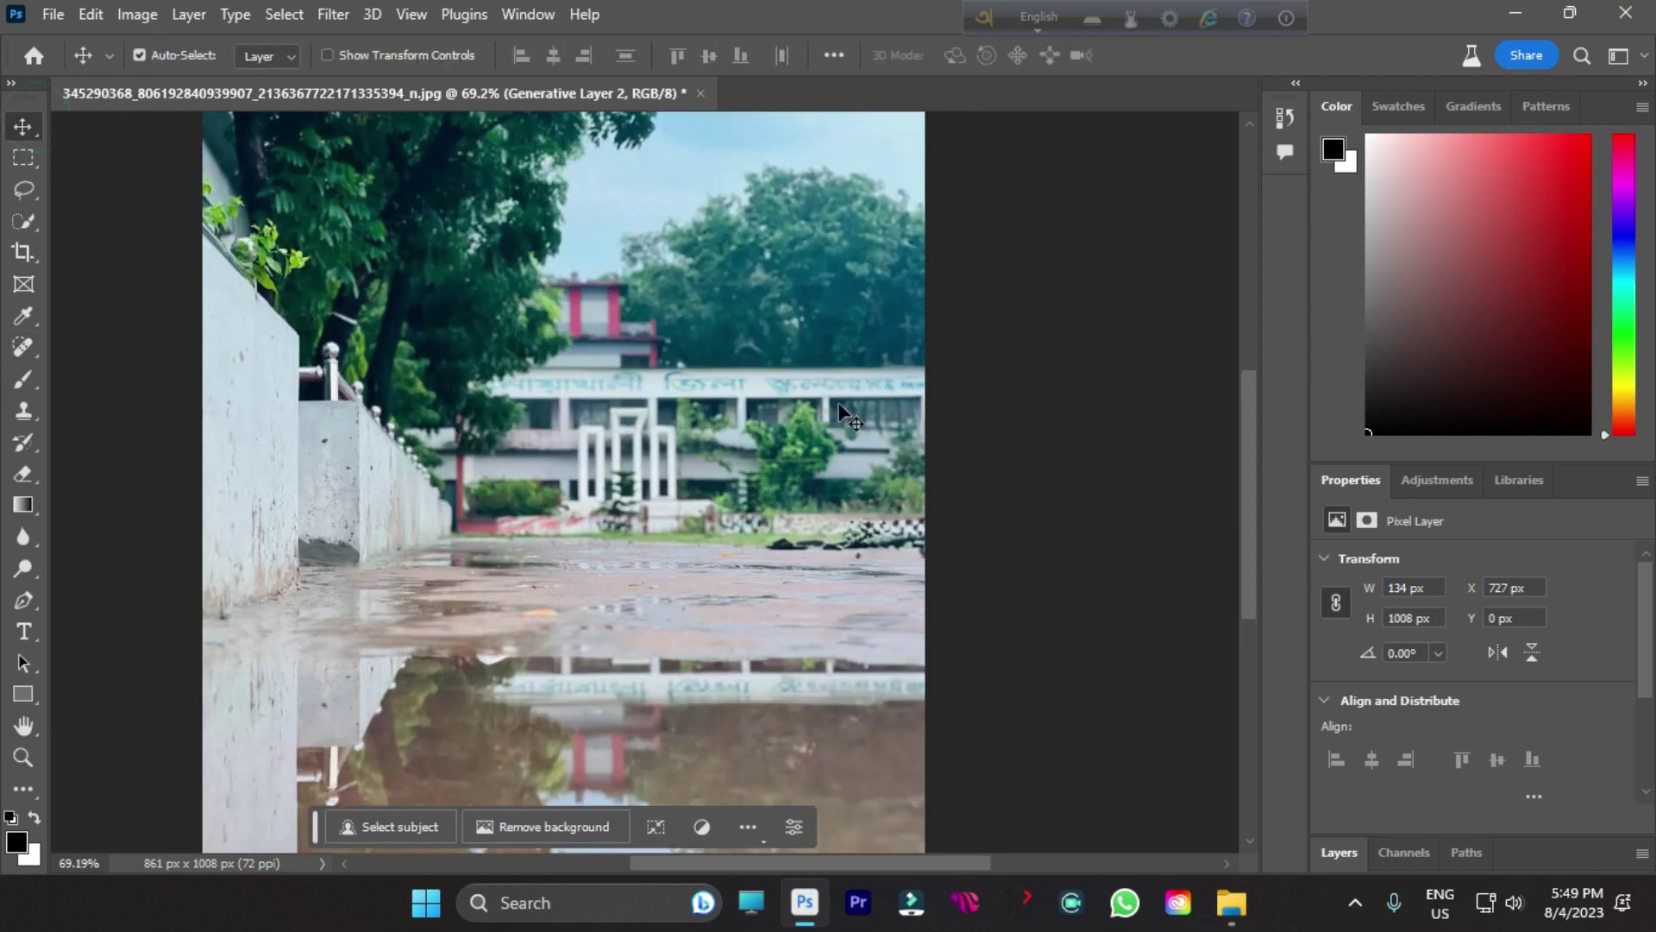
{"action": "scroll", "coordinate": [682, 434], "scroll_direction": "down", "scroll_amount": 3}
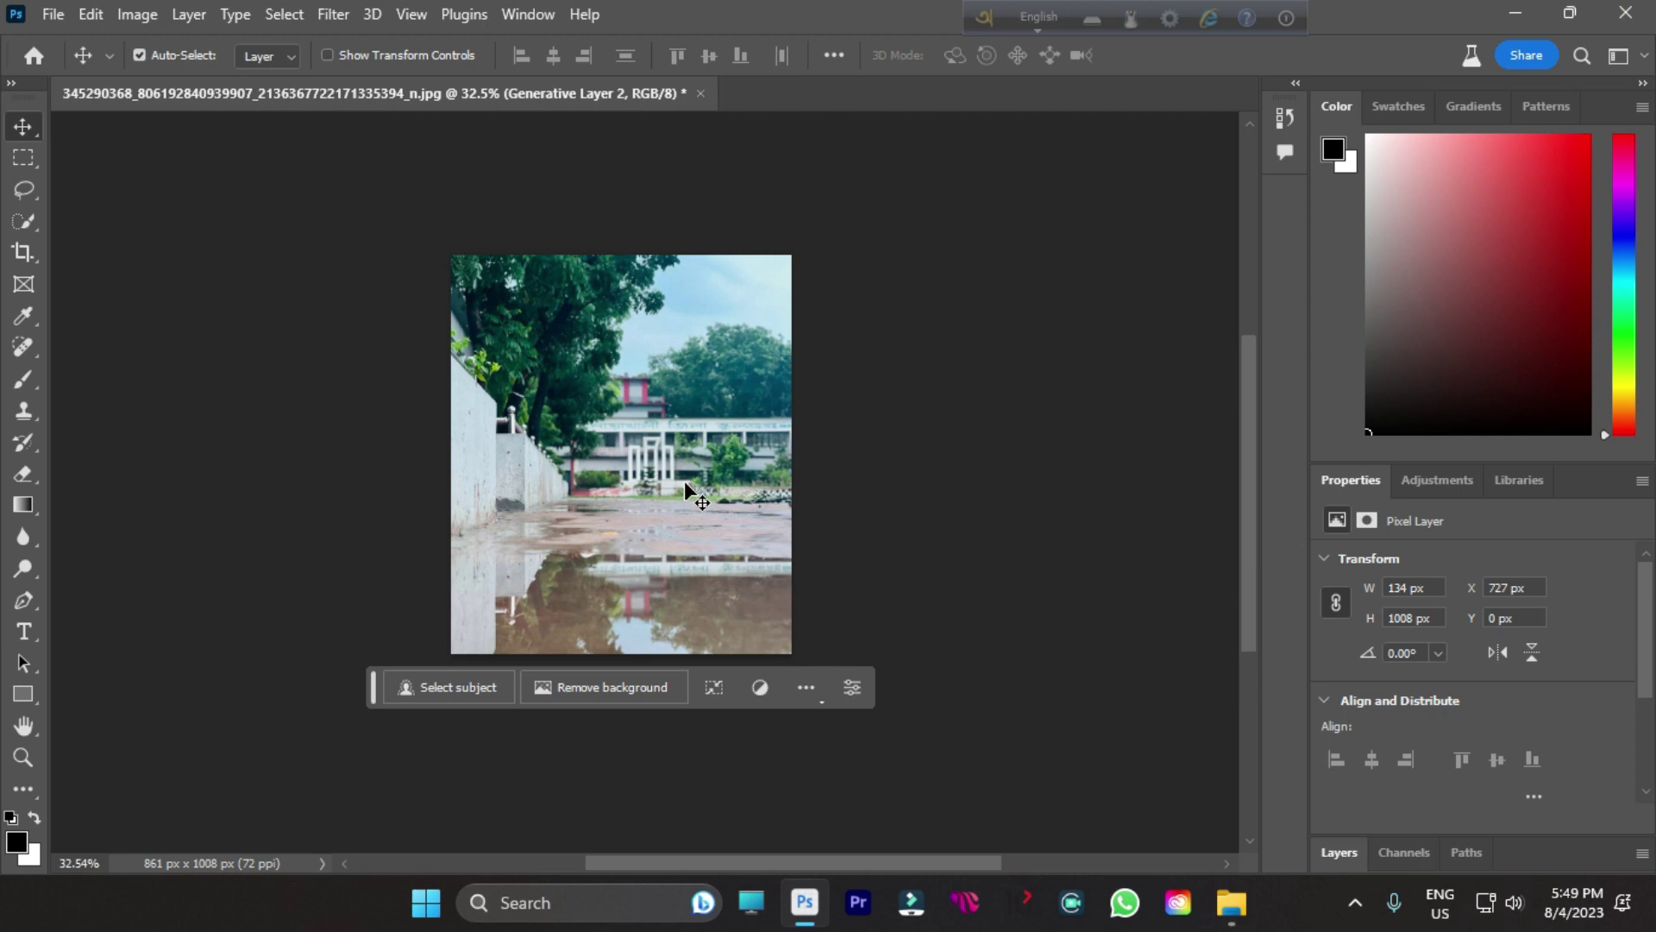
{"action": "scroll", "coordinate": [684, 480], "scroll_direction": "up", "scroll_amount": 3}
{"action": "scroll", "coordinate": [792, 401], "scroll_direction": "up", "scroll_amount": 1}
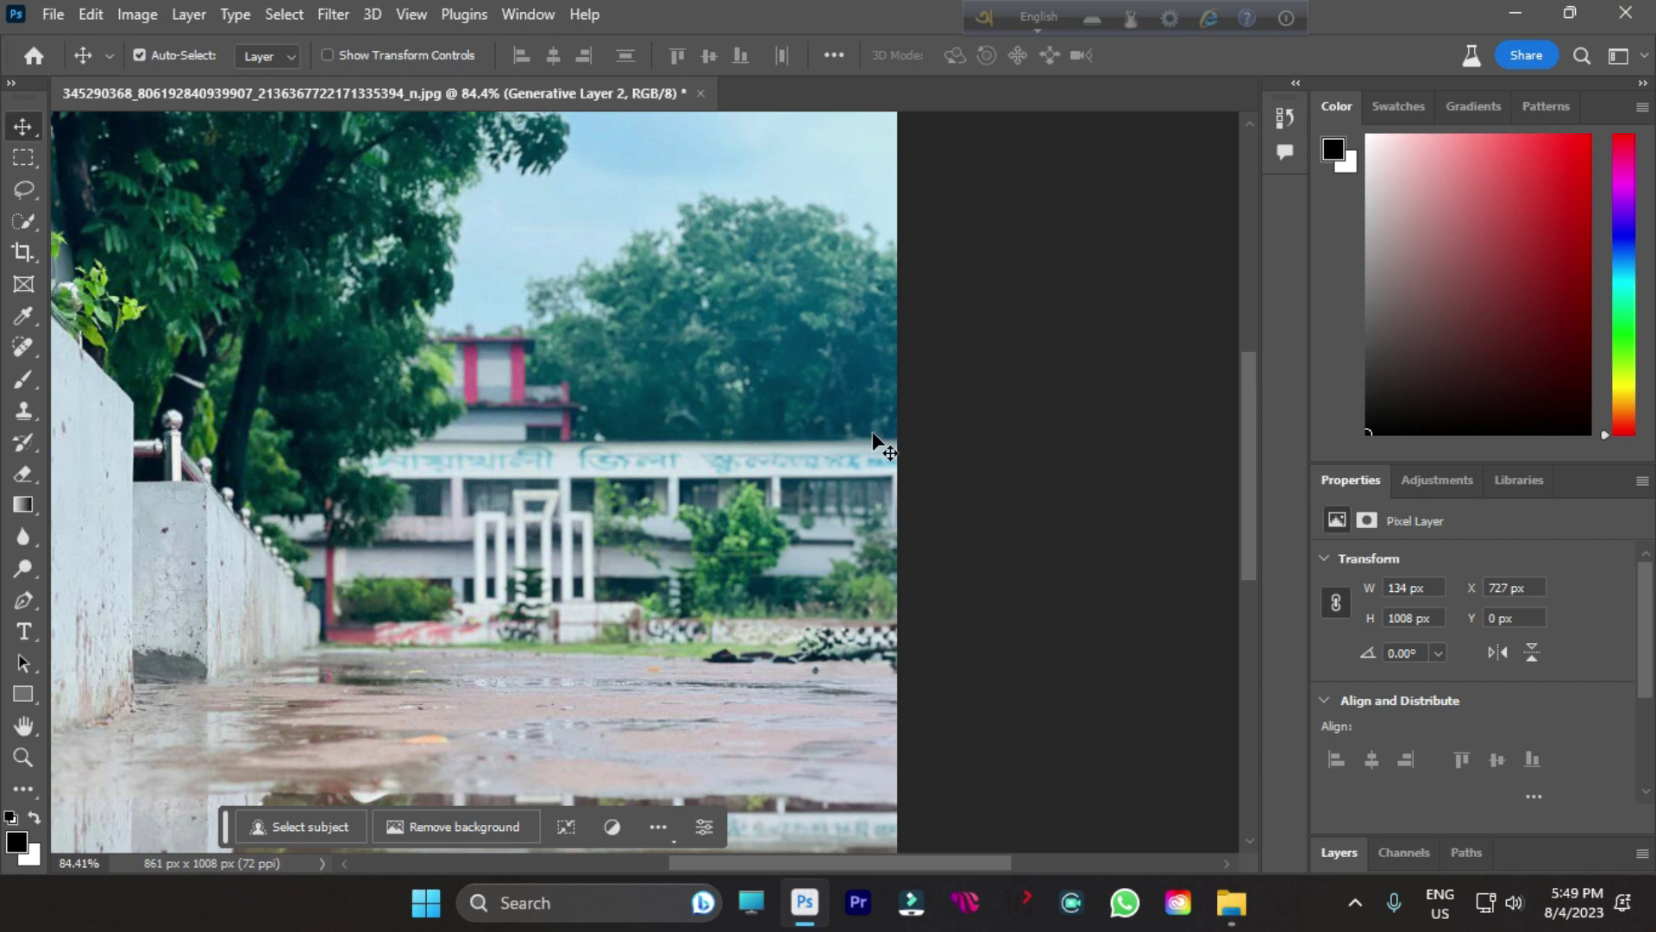
{"action": "scroll", "coordinate": [849, 399], "scroll_direction": "down", "scroll_amount": 1}
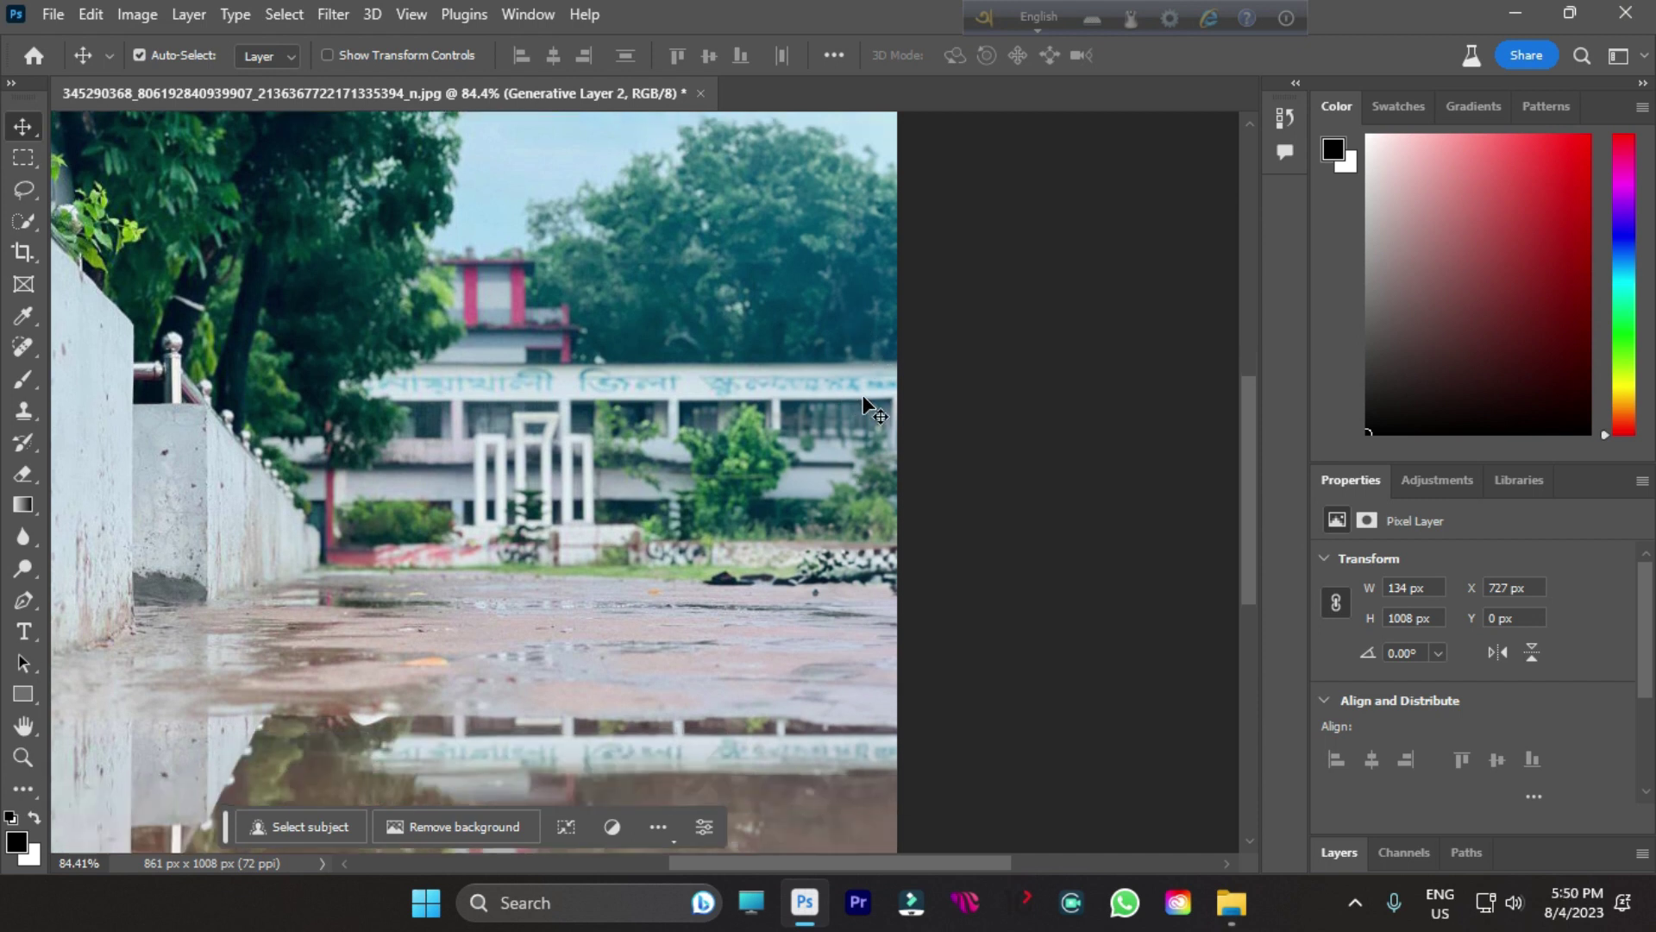
{"action": "scroll", "coordinate": [752, 411], "scroll_direction": "down", "scroll_amount": 2}
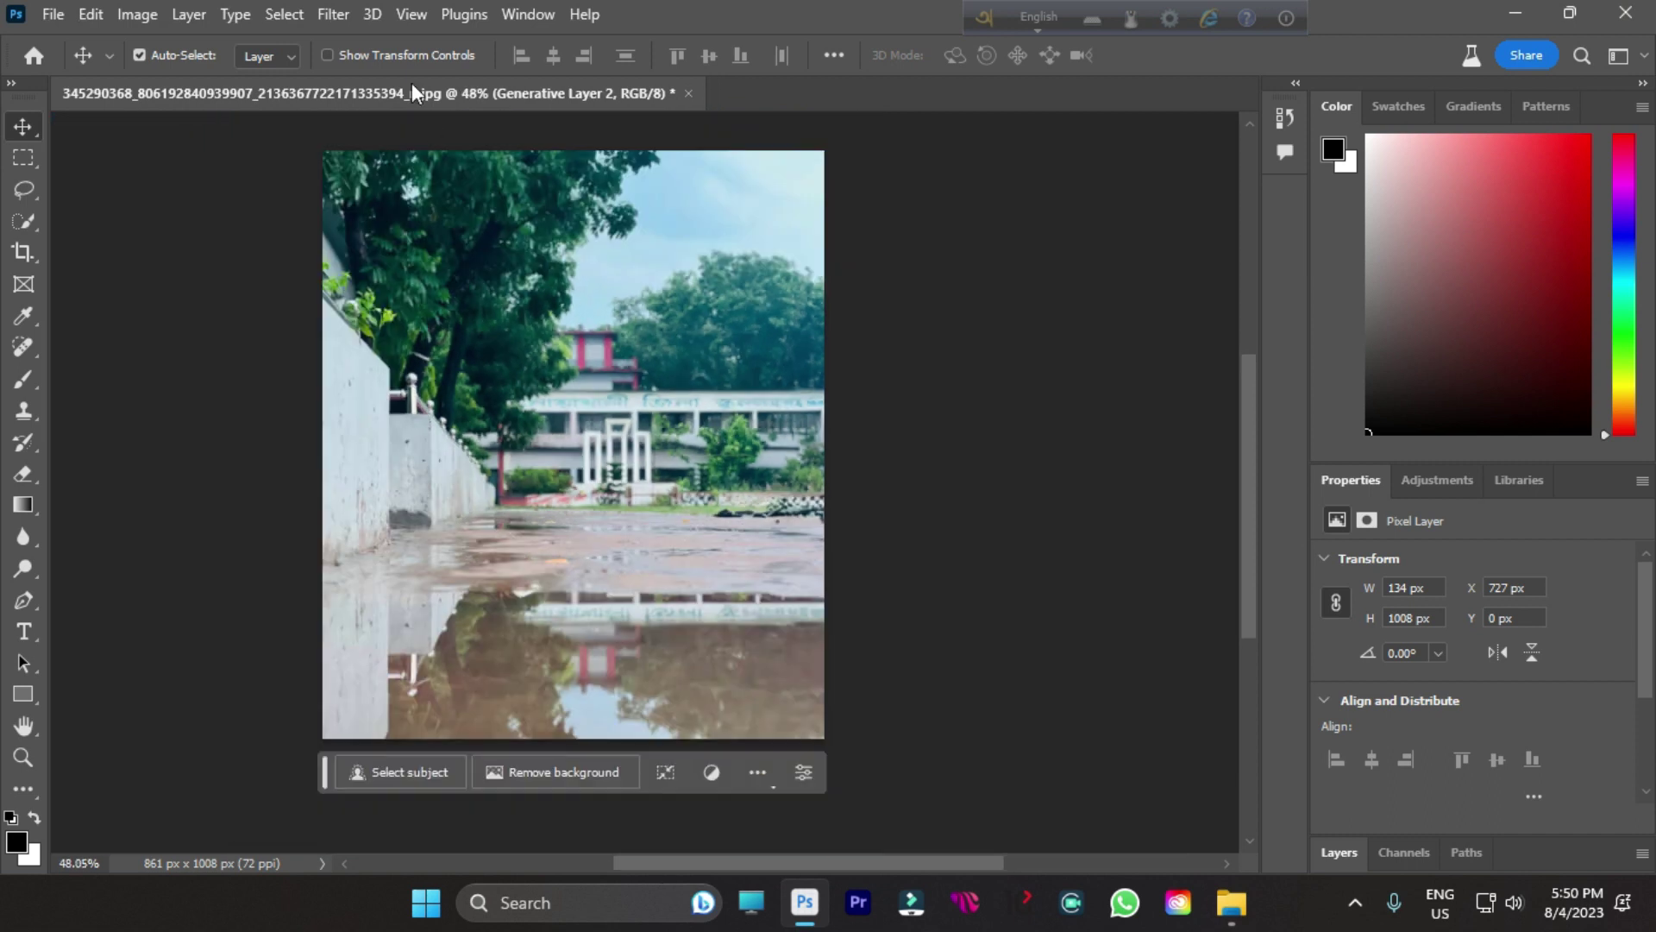
- Close the expanded campus photo without saving and open pexels-halyson-fotos-17651315.jpg from the Photoshop Beta folder
{"action": "left_click", "coordinate": [687, 93]}
{"action": "left_click", "coordinate": [817, 363]}
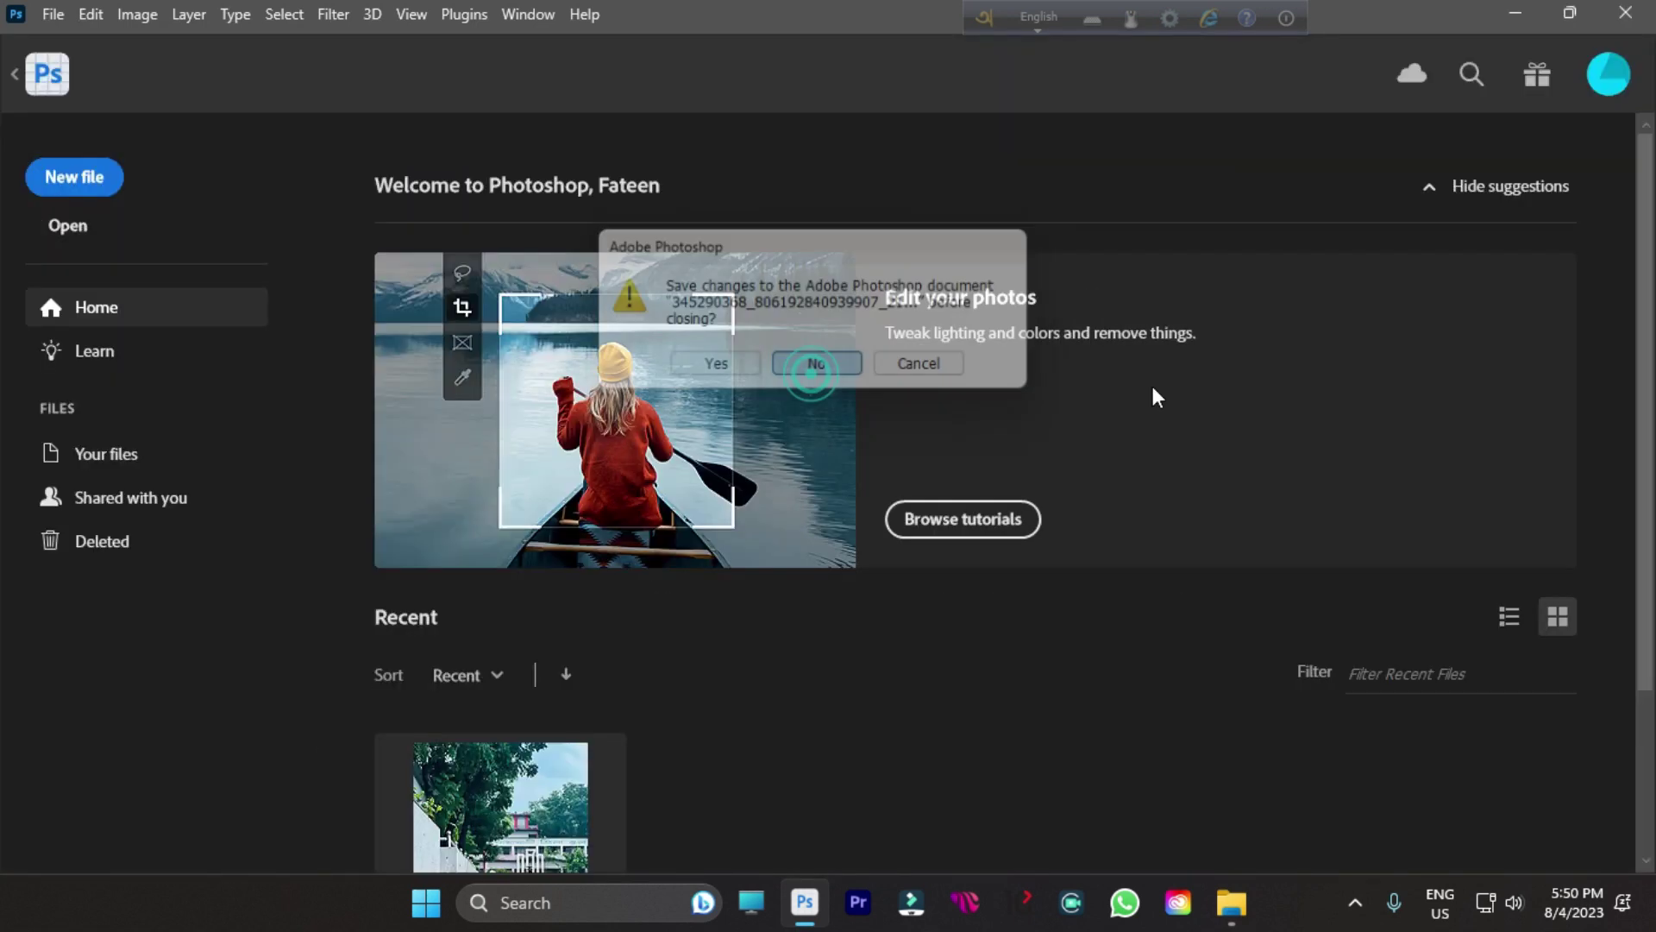
{"action": "left_click", "coordinate": [54, 225]}
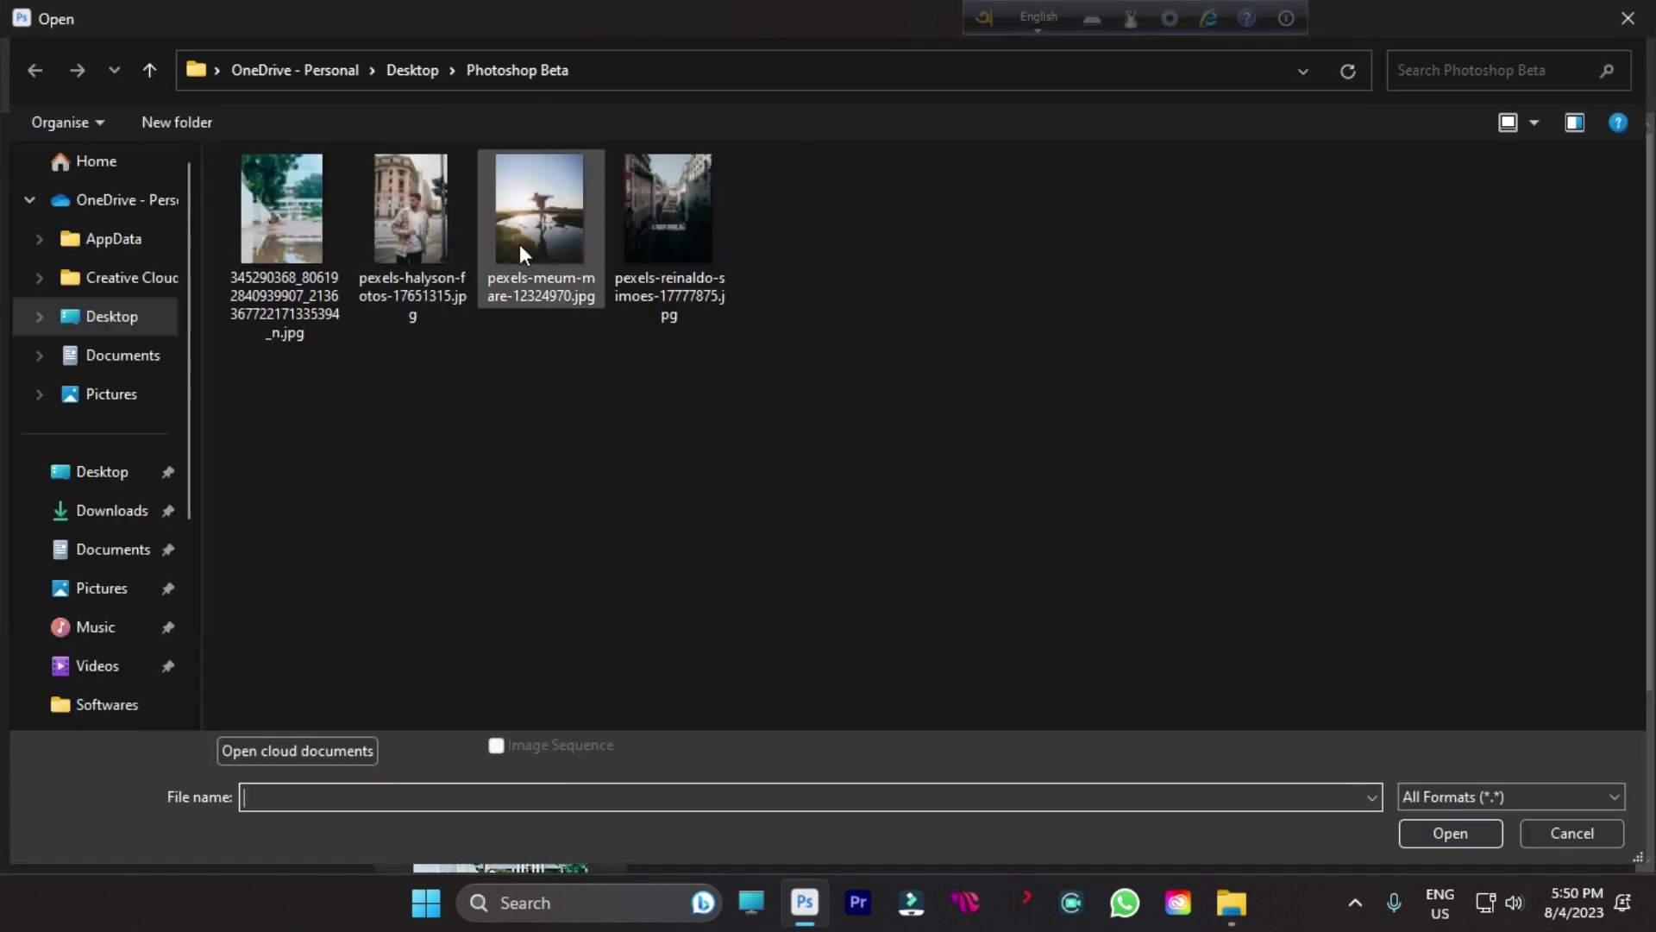
{"action": "double_click", "coordinate": [415, 210]}
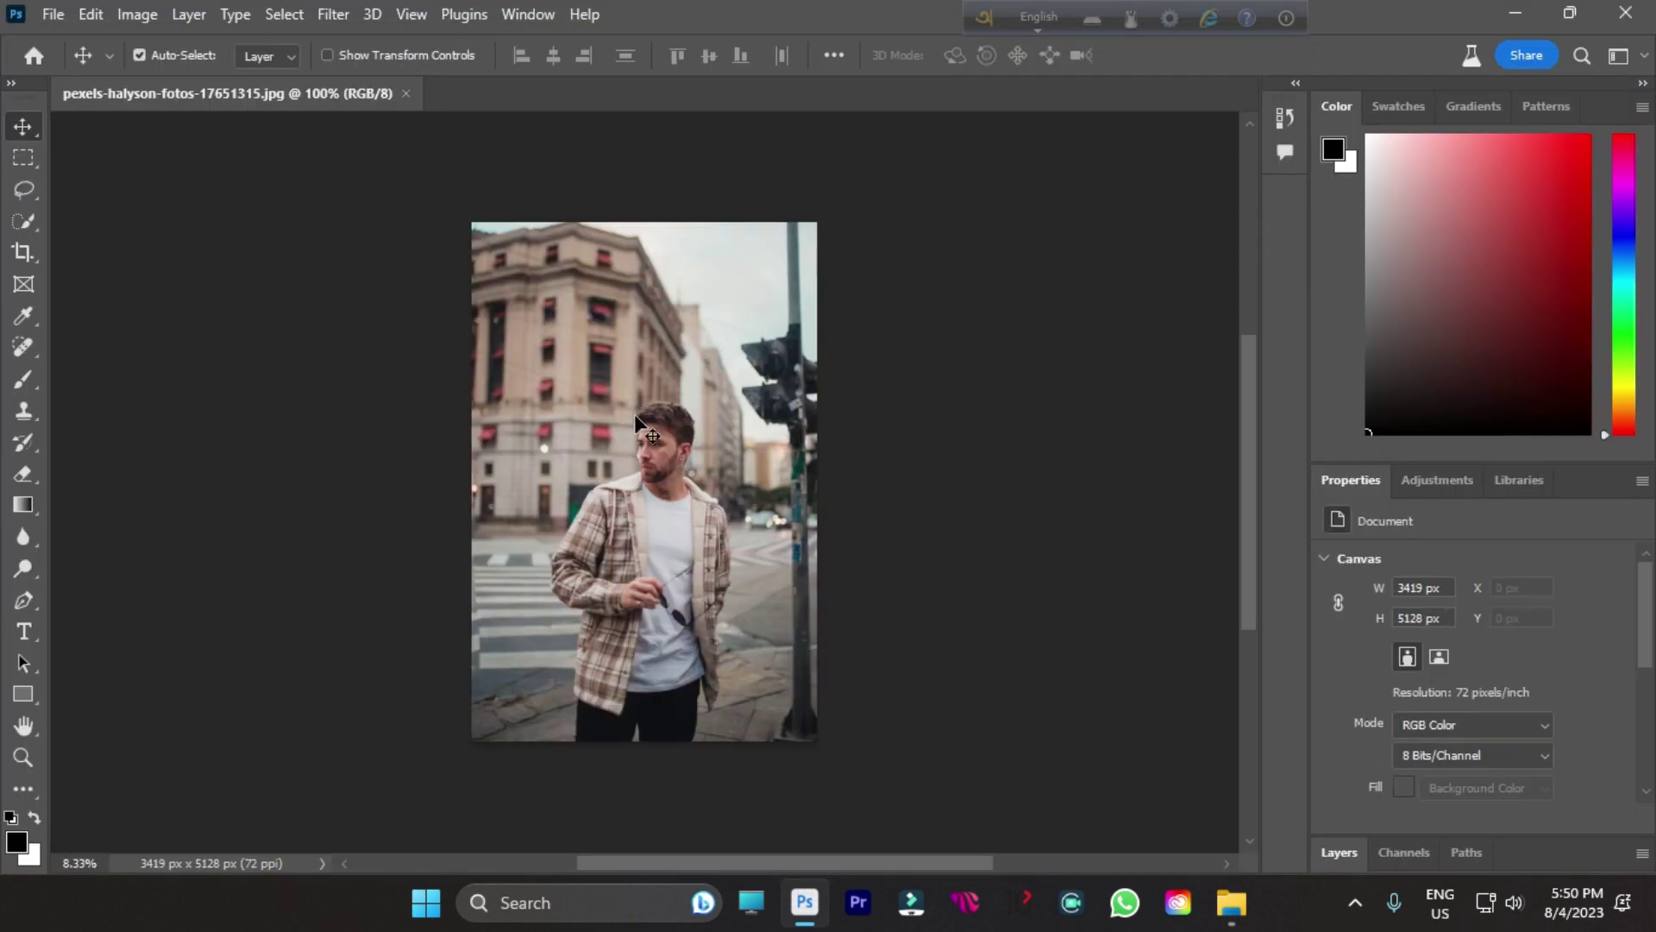
- Switch to the Lasso tool for outlining the traffic light beside the man
{"action": "scroll", "coordinate": [644, 453], "scroll_direction": "up", "scroll_amount": 1}
{"action": "scroll", "coordinate": [809, 496], "scroll_direction": "down", "scroll_amount": 2}
{"action": "scroll", "coordinate": [845, 263], "scroll_direction": "up", "scroll_amount": 1}
{"action": "scroll", "coordinate": [846, 267], "scroll_direction": "up", "scroll_amount": 4}
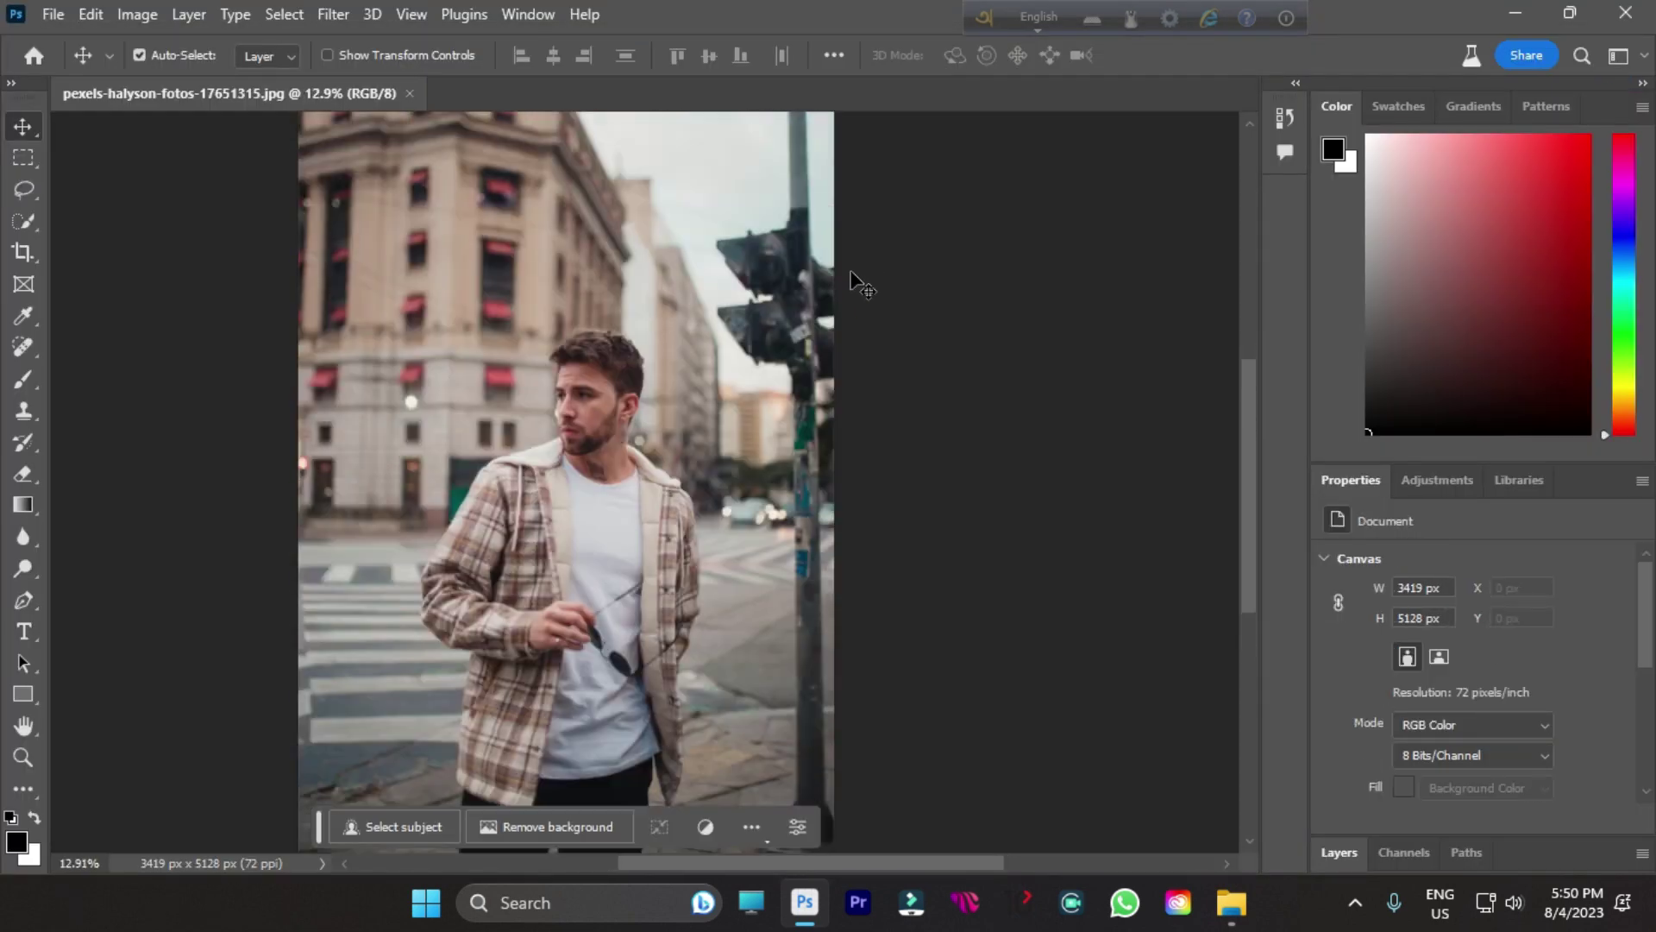
{"action": "left_click", "coordinate": [24, 189]}
{"action": "left_click_drag", "start_coordinate": [781, 157], "coordinate": [747, 318]}
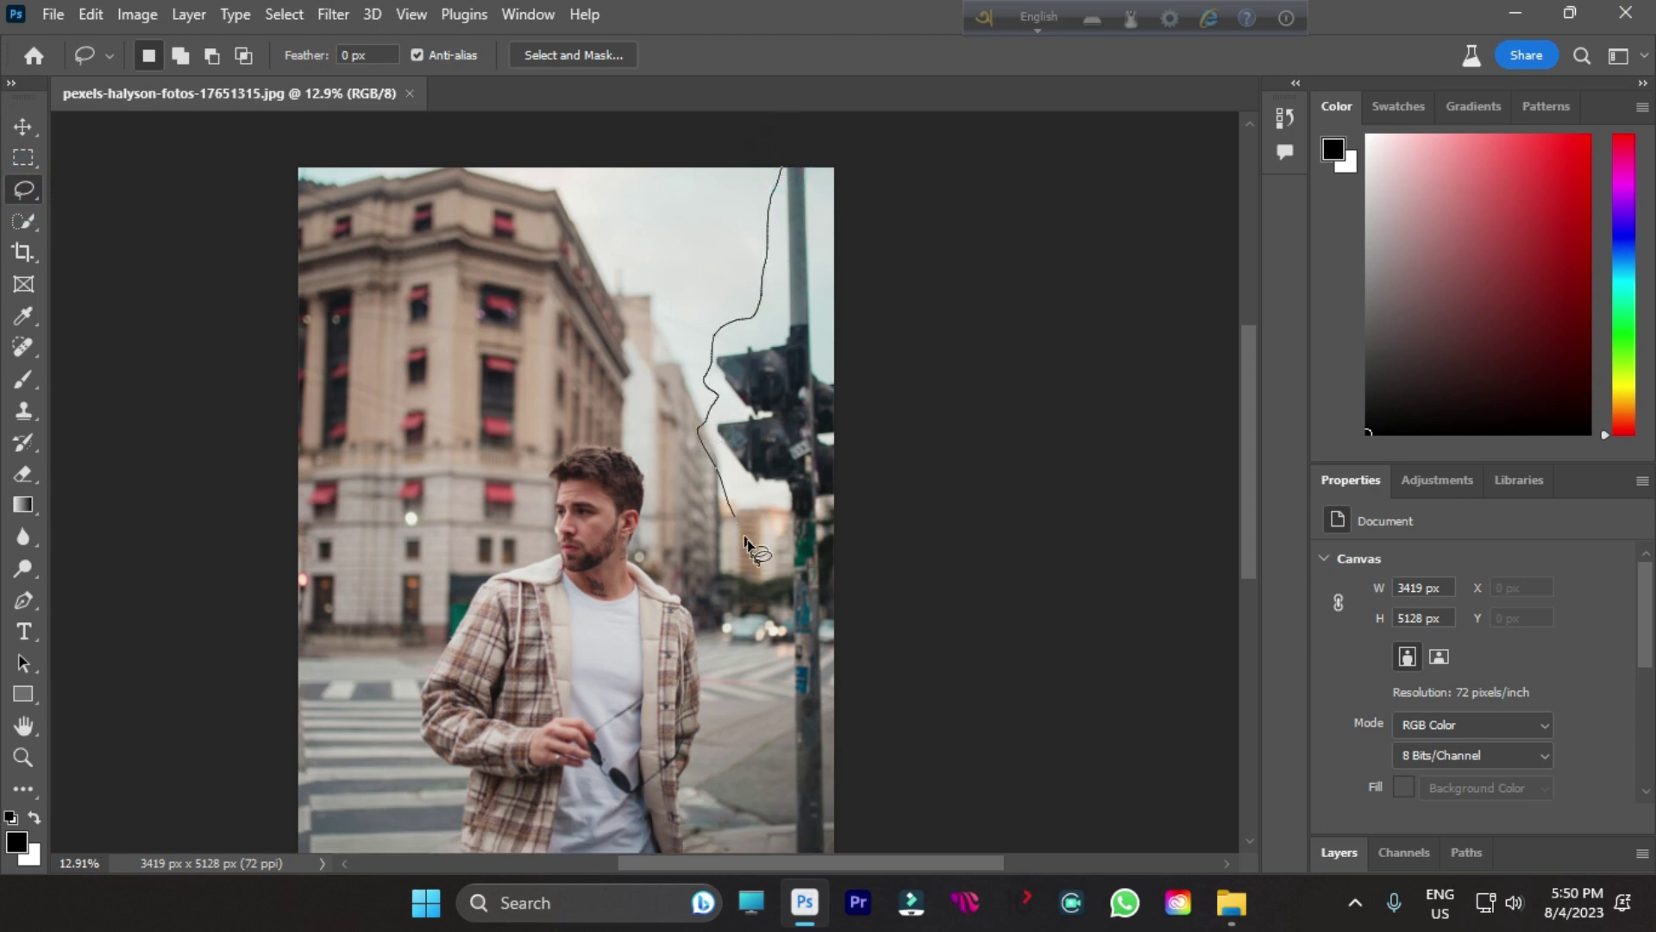
{"action": "left_click_drag", "start_coordinate": [777, 929], "coordinate": [774, 929]}
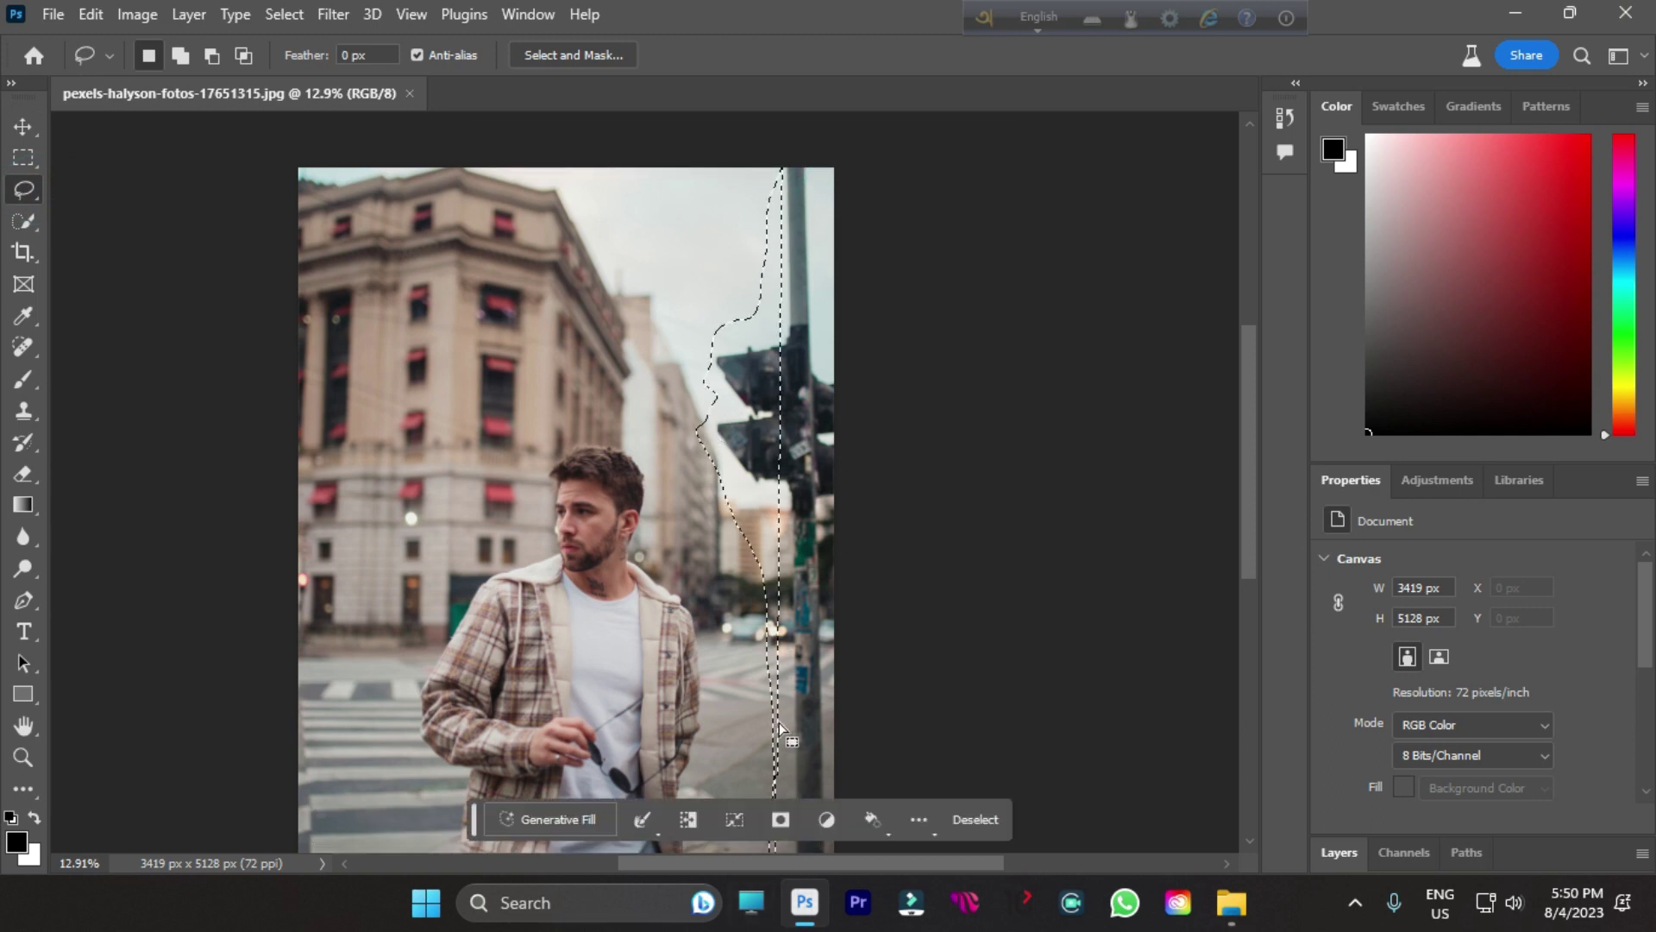
{"action": "scroll", "coordinate": [785, 717], "scroll_direction": "down", "scroll_amount": 3}
{"action": "scroll", "coordinate": [790, 661], "scroll_direction": "down", "scroll_amount": 2}
{"action": "left_click", "coordinate": [721, 204]}
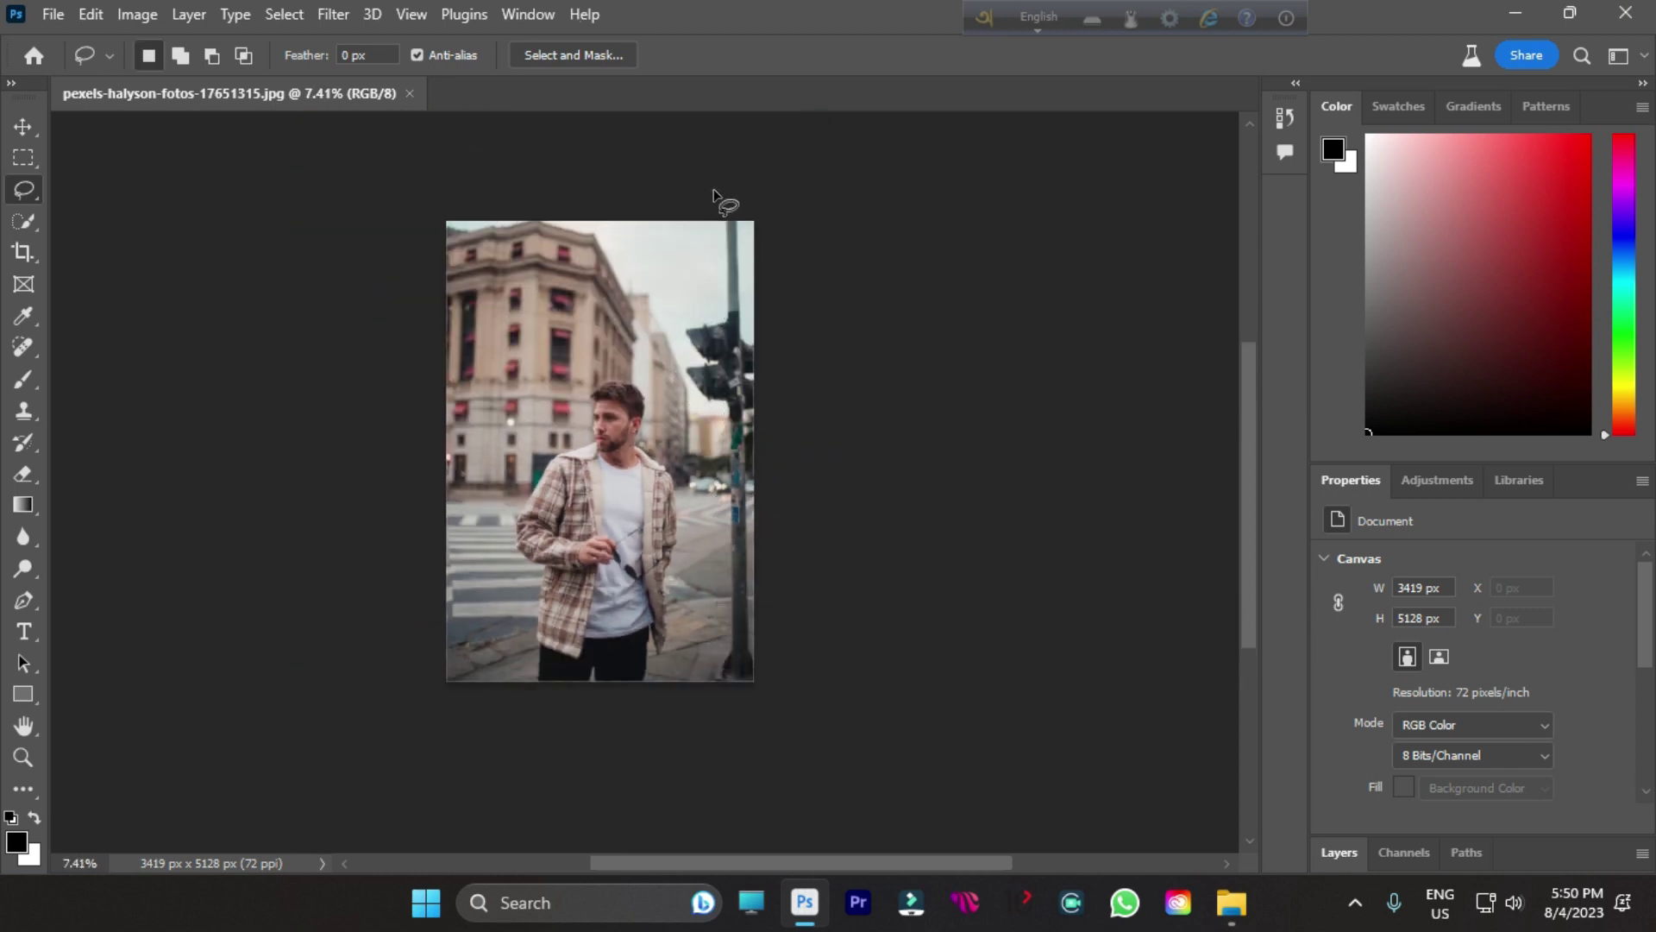
- Outline the traffic light and its full pole with the Lasso and run Generative Fill with the prompt "Remove"
{"action": "mouse_move", "coordinate": [723, 204]}
{"action": "left_mouse_down"}
{"action": "mouse_move", "coordinate": [724, 299]}
{"action": "mouse_move", "coordinate": [693, 317]}
{"action": "left_mouse_up"}
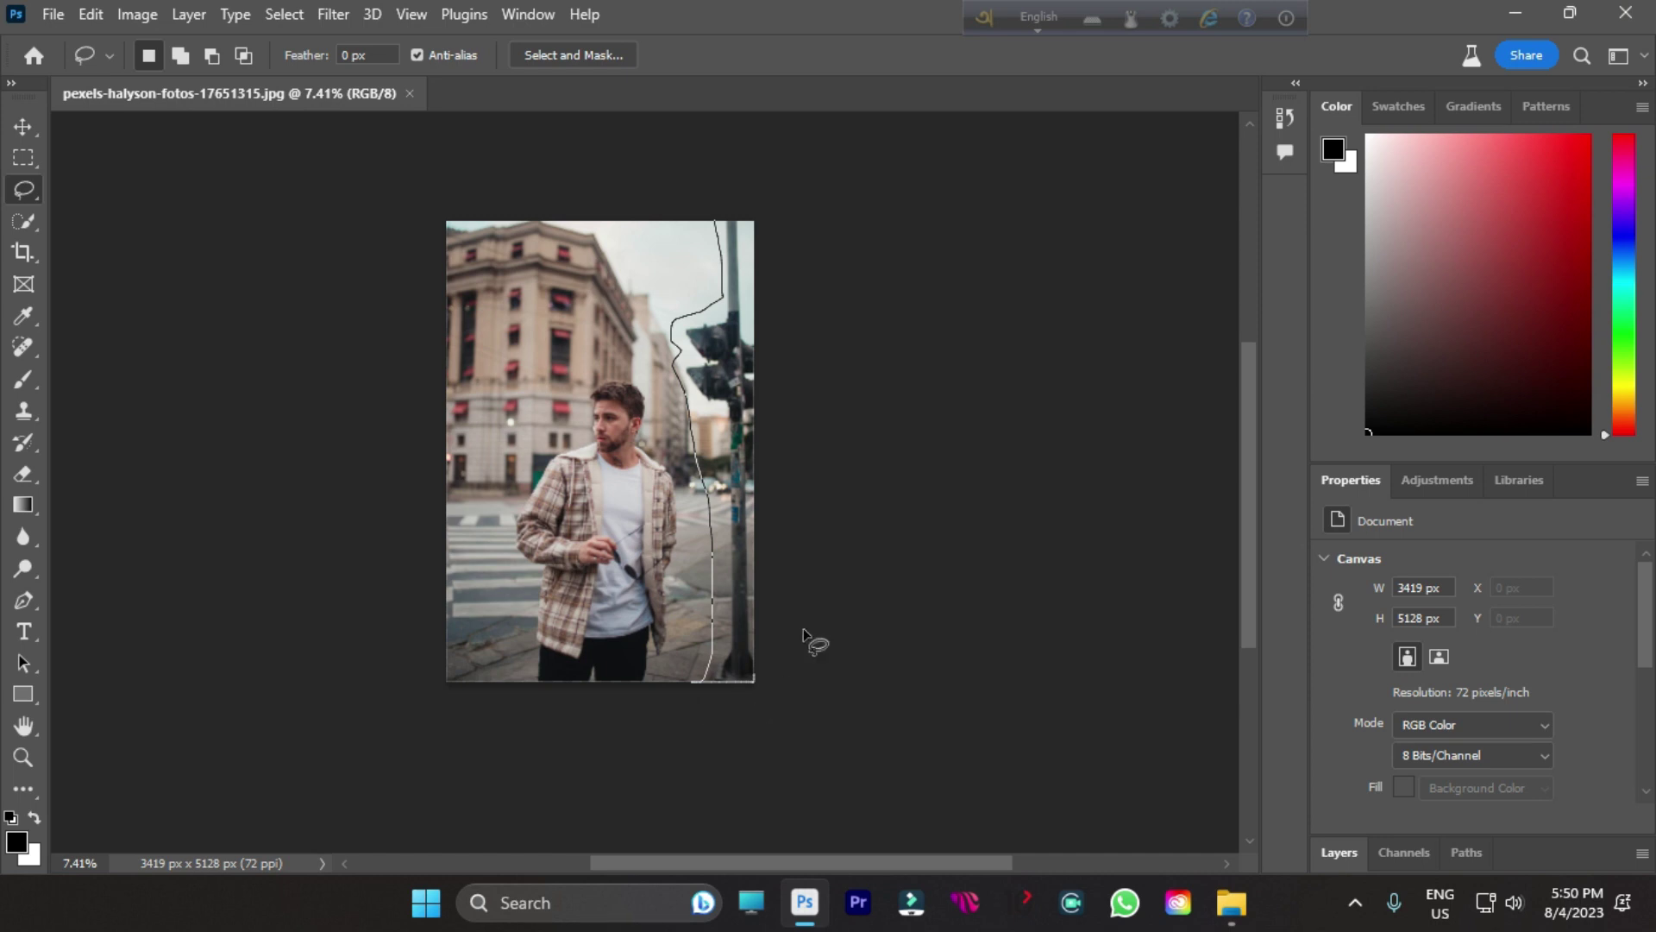
{"action": "left_click_drag", "start_coordinate": [721, 204], "coordinate": [690, 207]}
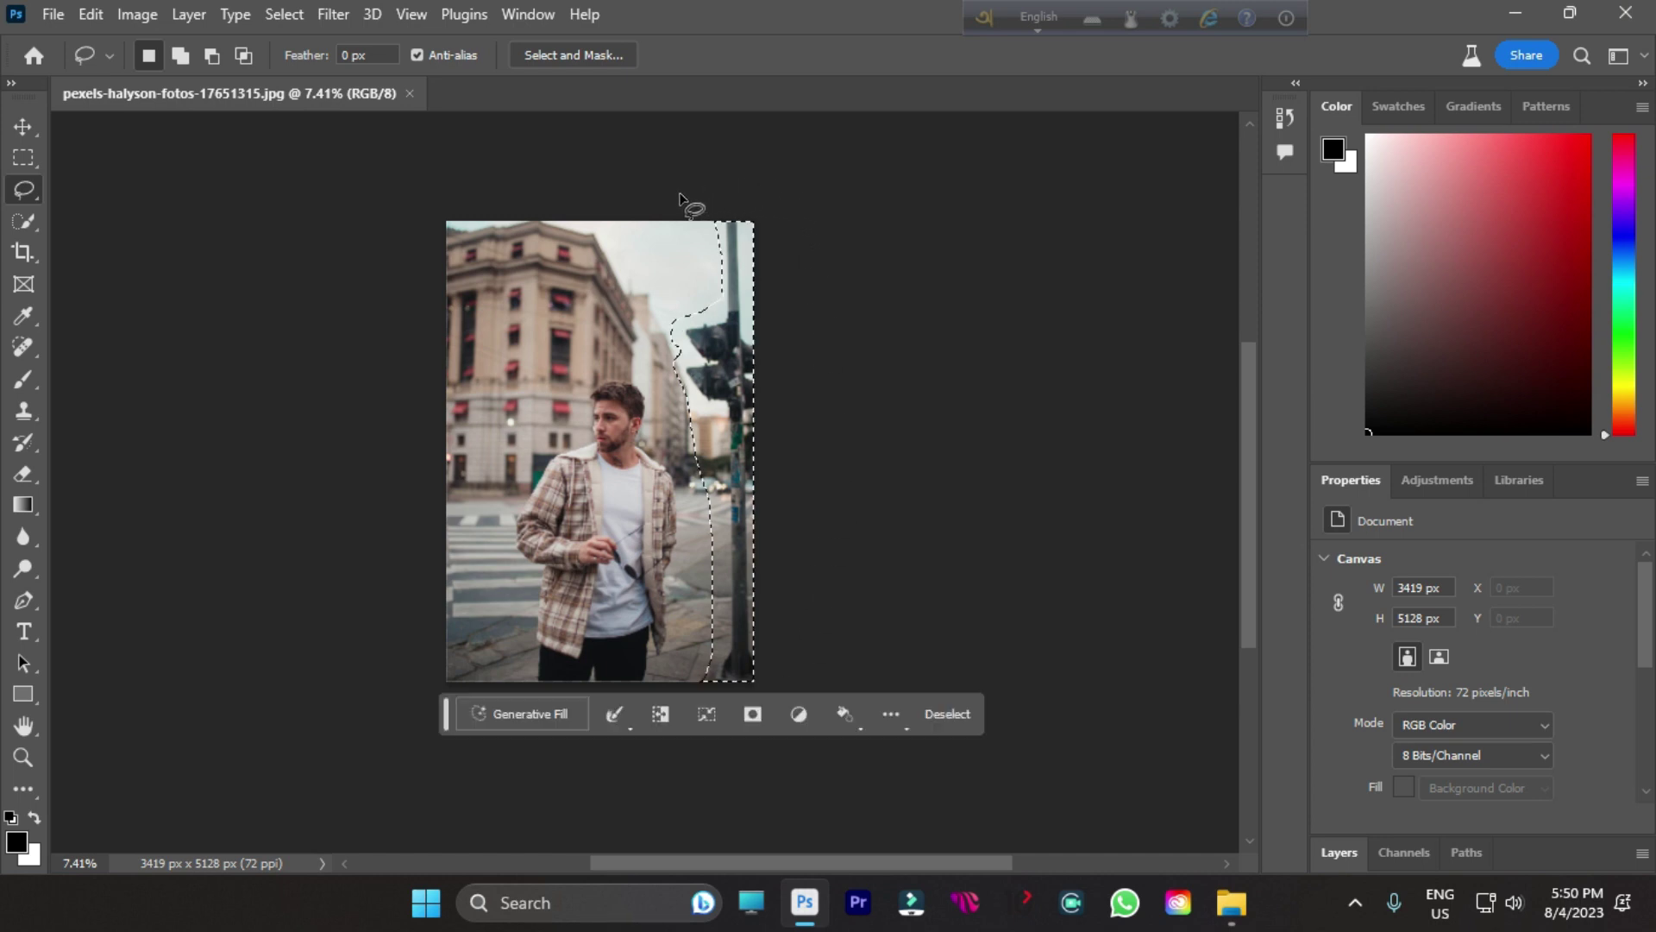
{"action": "left_click", "coordinate": [516, 712]}
{"action": "type", "text": "Remove"}
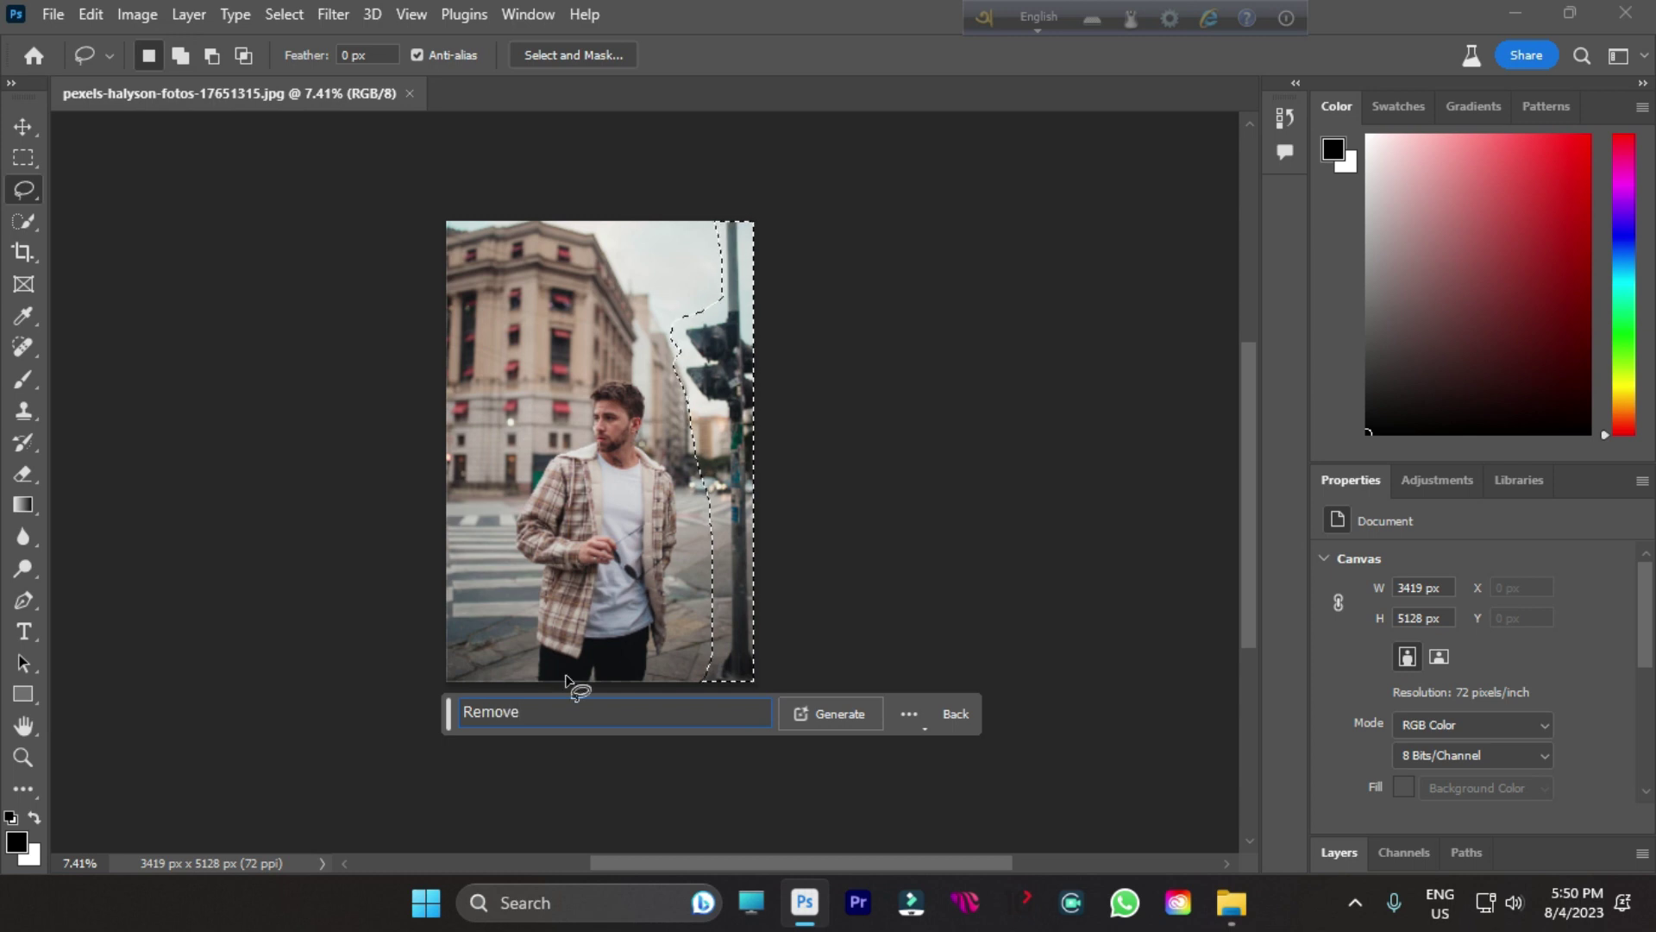
{"action": "left_click", "coordinate": [843, 713]}
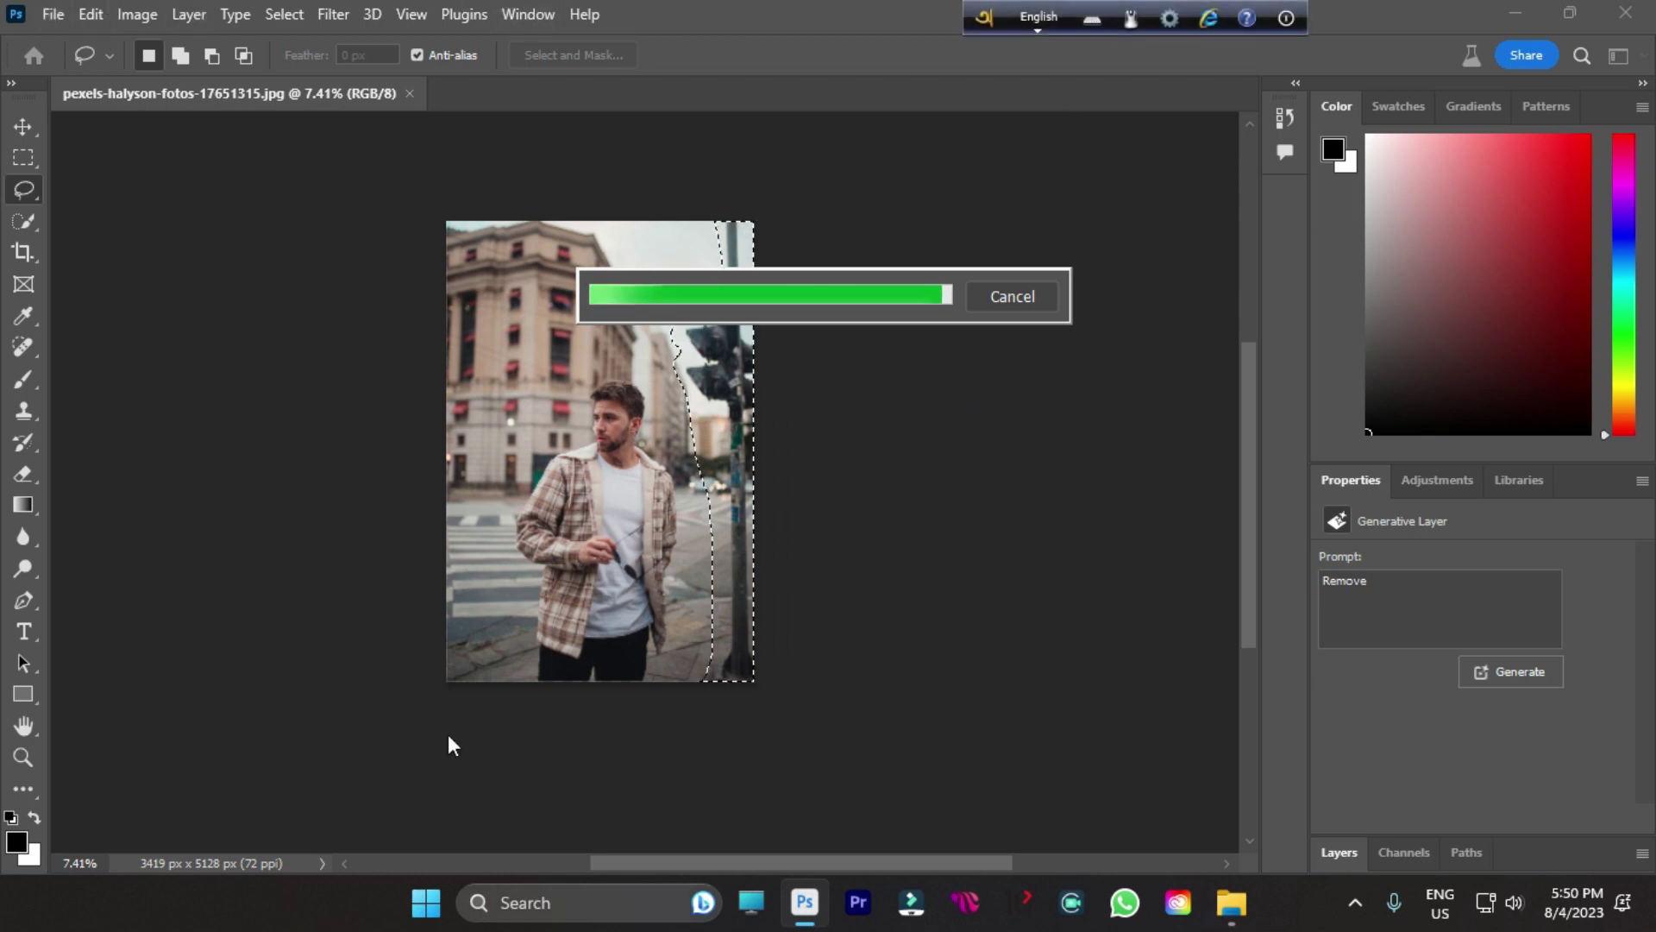
{"action": "left_click", "coordinate": [52, 14]}
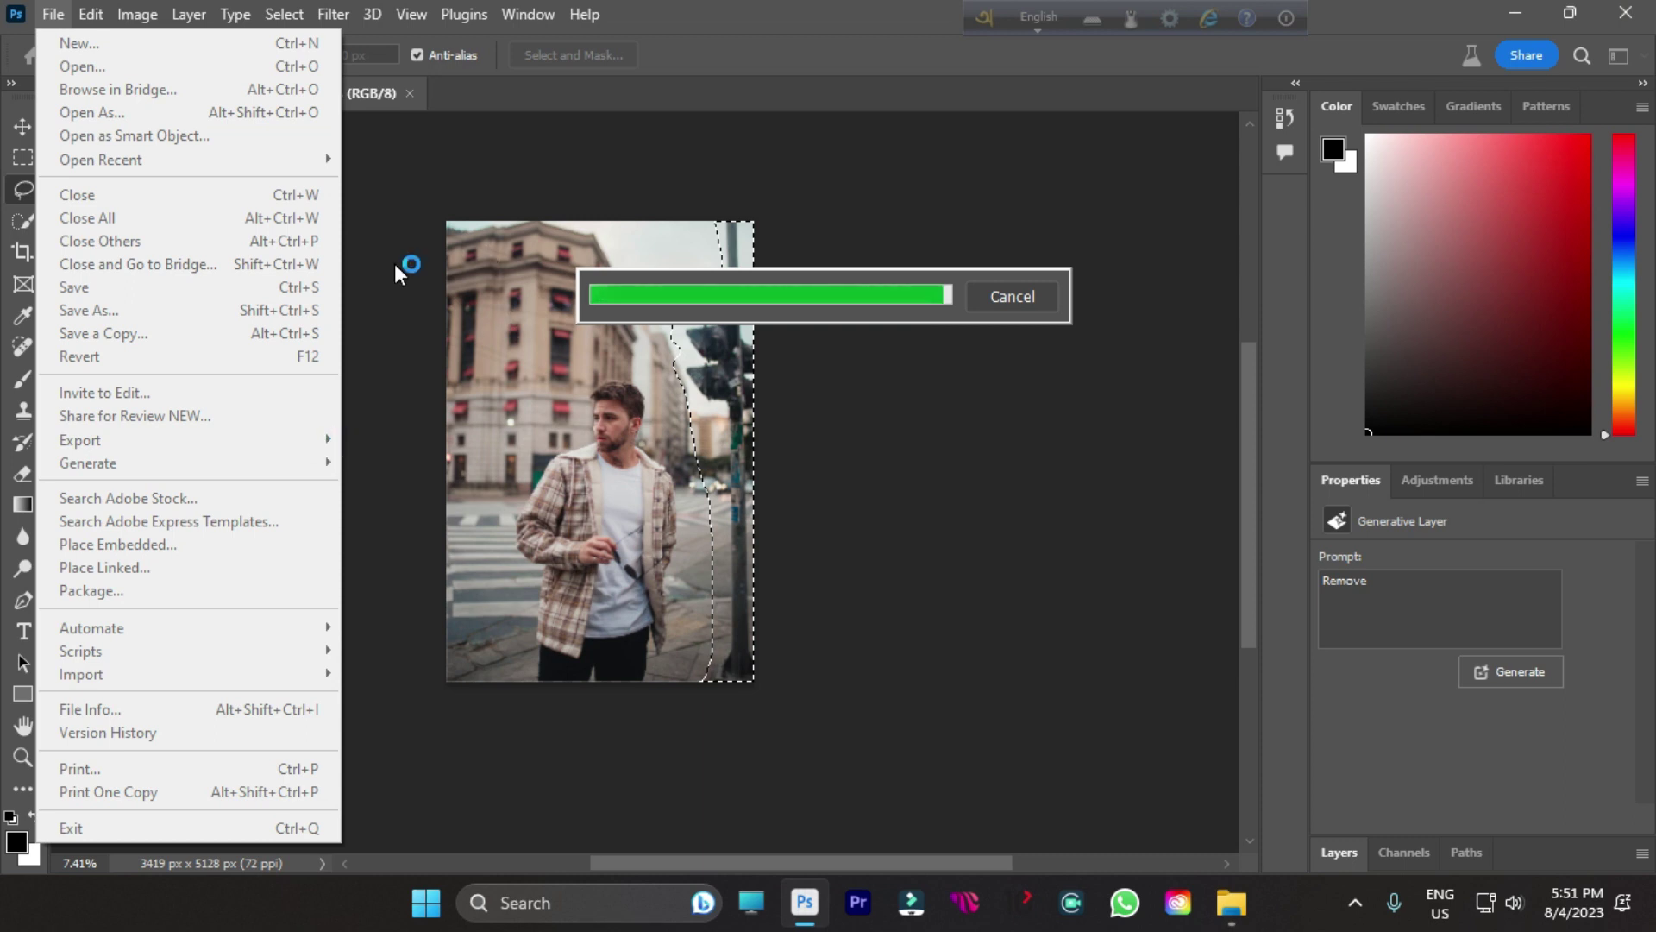
{"action": "mouse_move", "coordinate": [528, 14]}
{"action": "left_click", "coordinate": [172, 217]}
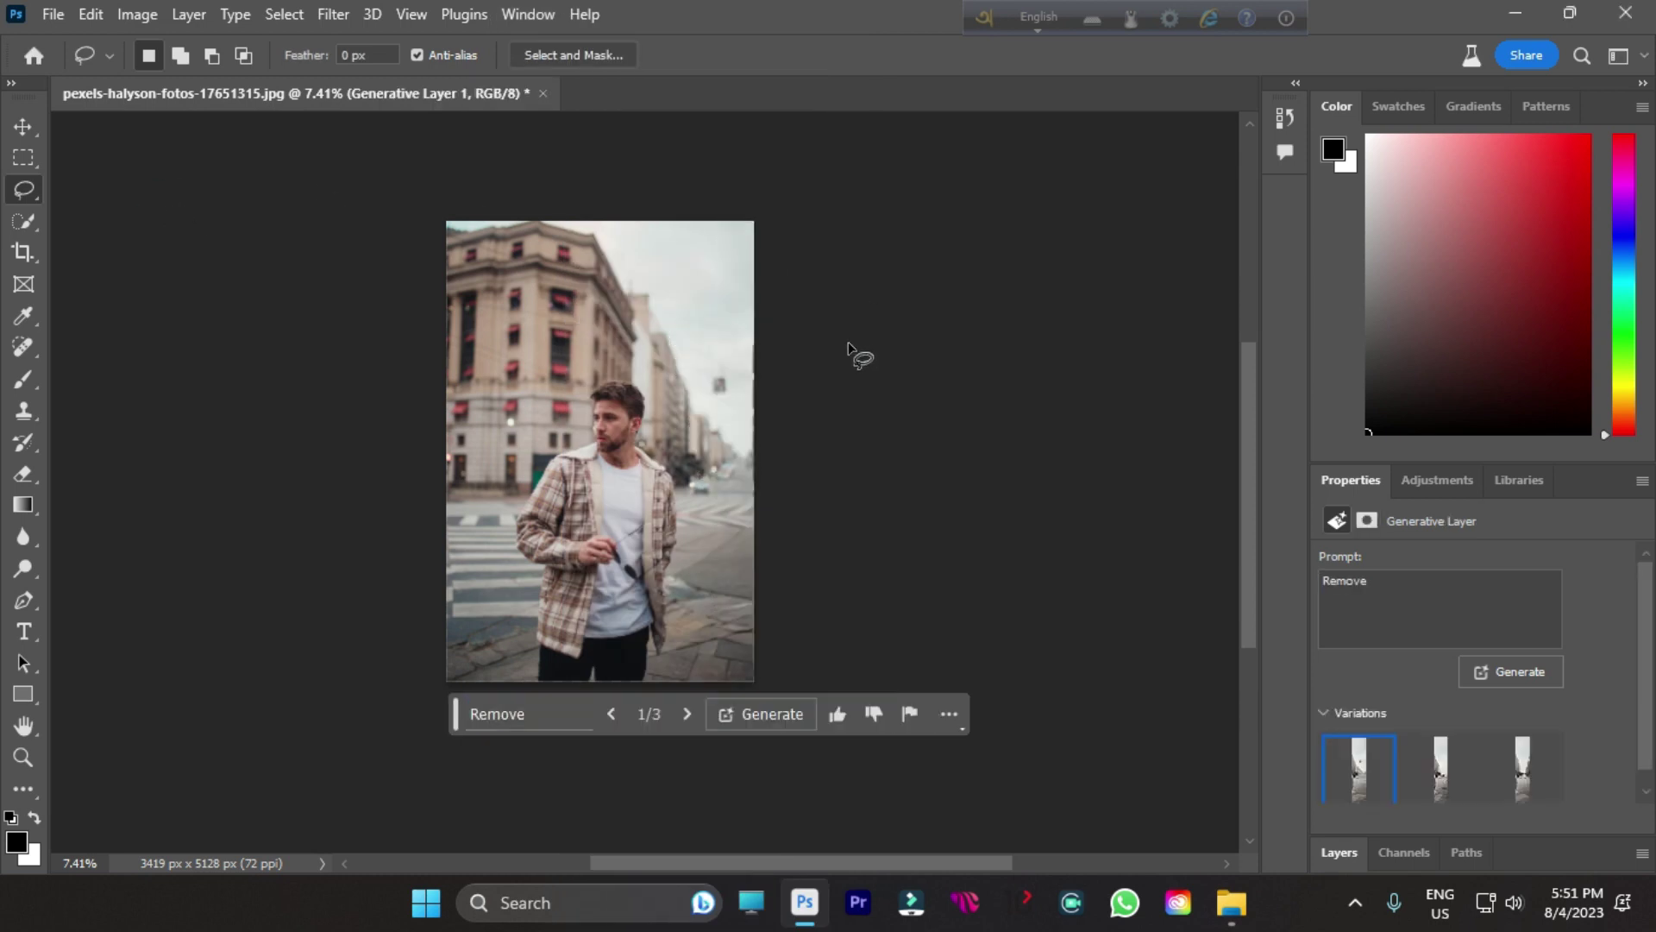
- Compare the generated variations for the removed traffic light and keep the third one
{"action": "left_click", "coordinate": [687, 714]}
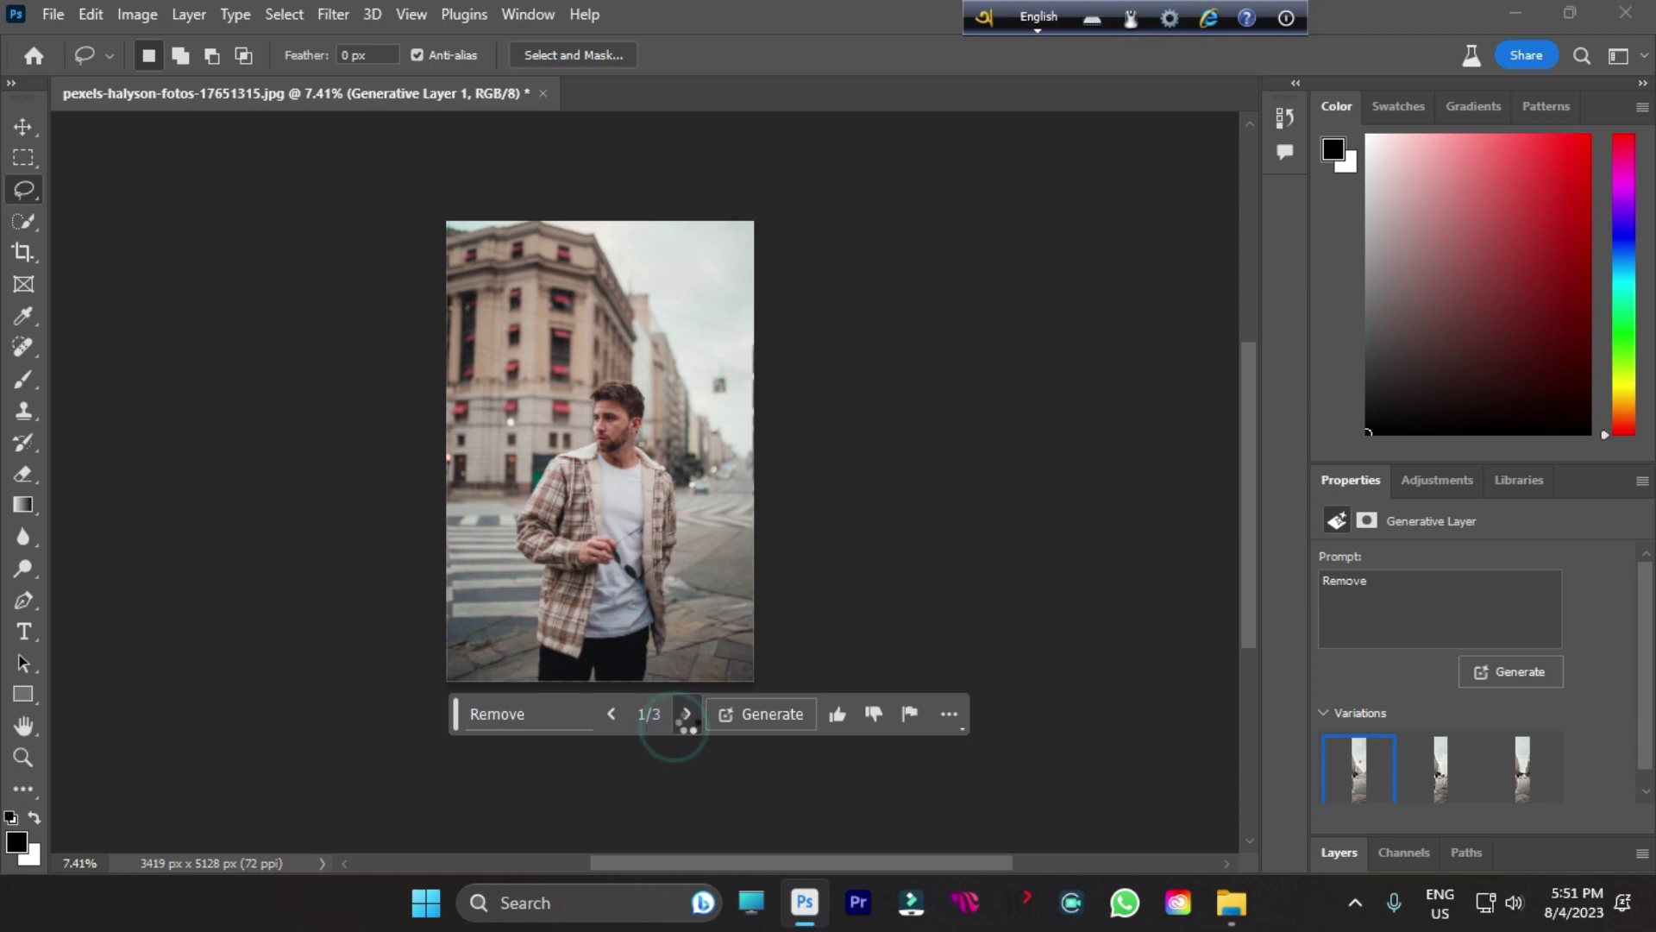
{"action": "left_click", "coordinate": [686, 714]}
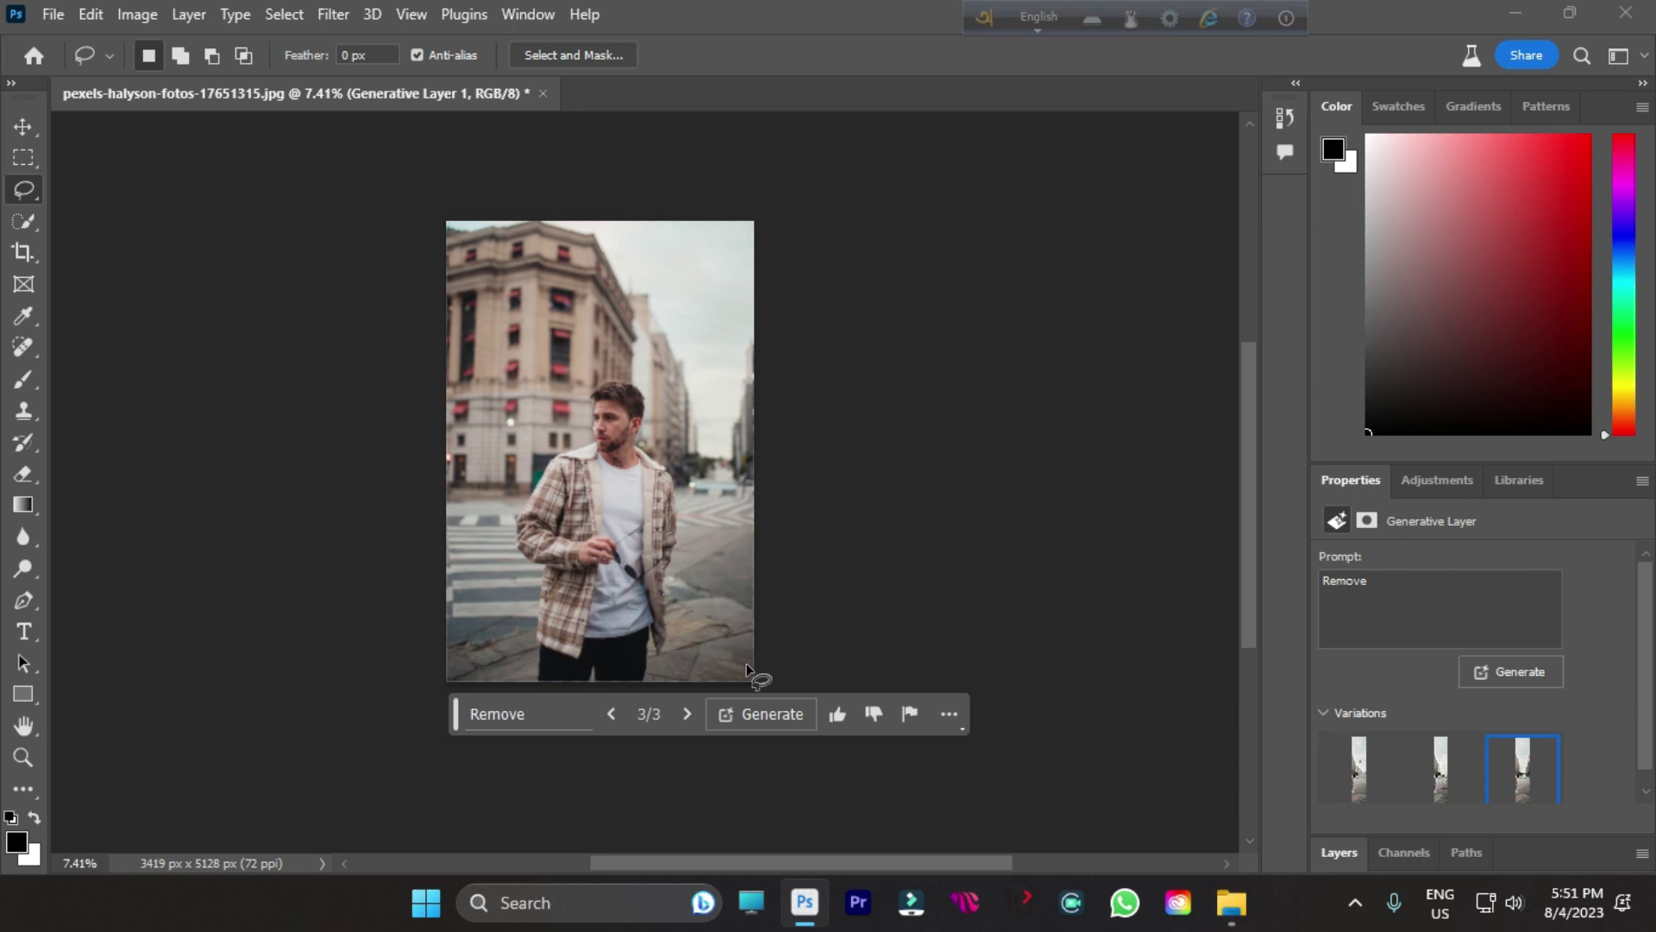
{"action": "left_click", "coordinate": [618, 715]}
{"action": "left_click", "coordinate": [618, 715]}
{"action": "left_click", "coordinate": [618, 715]}
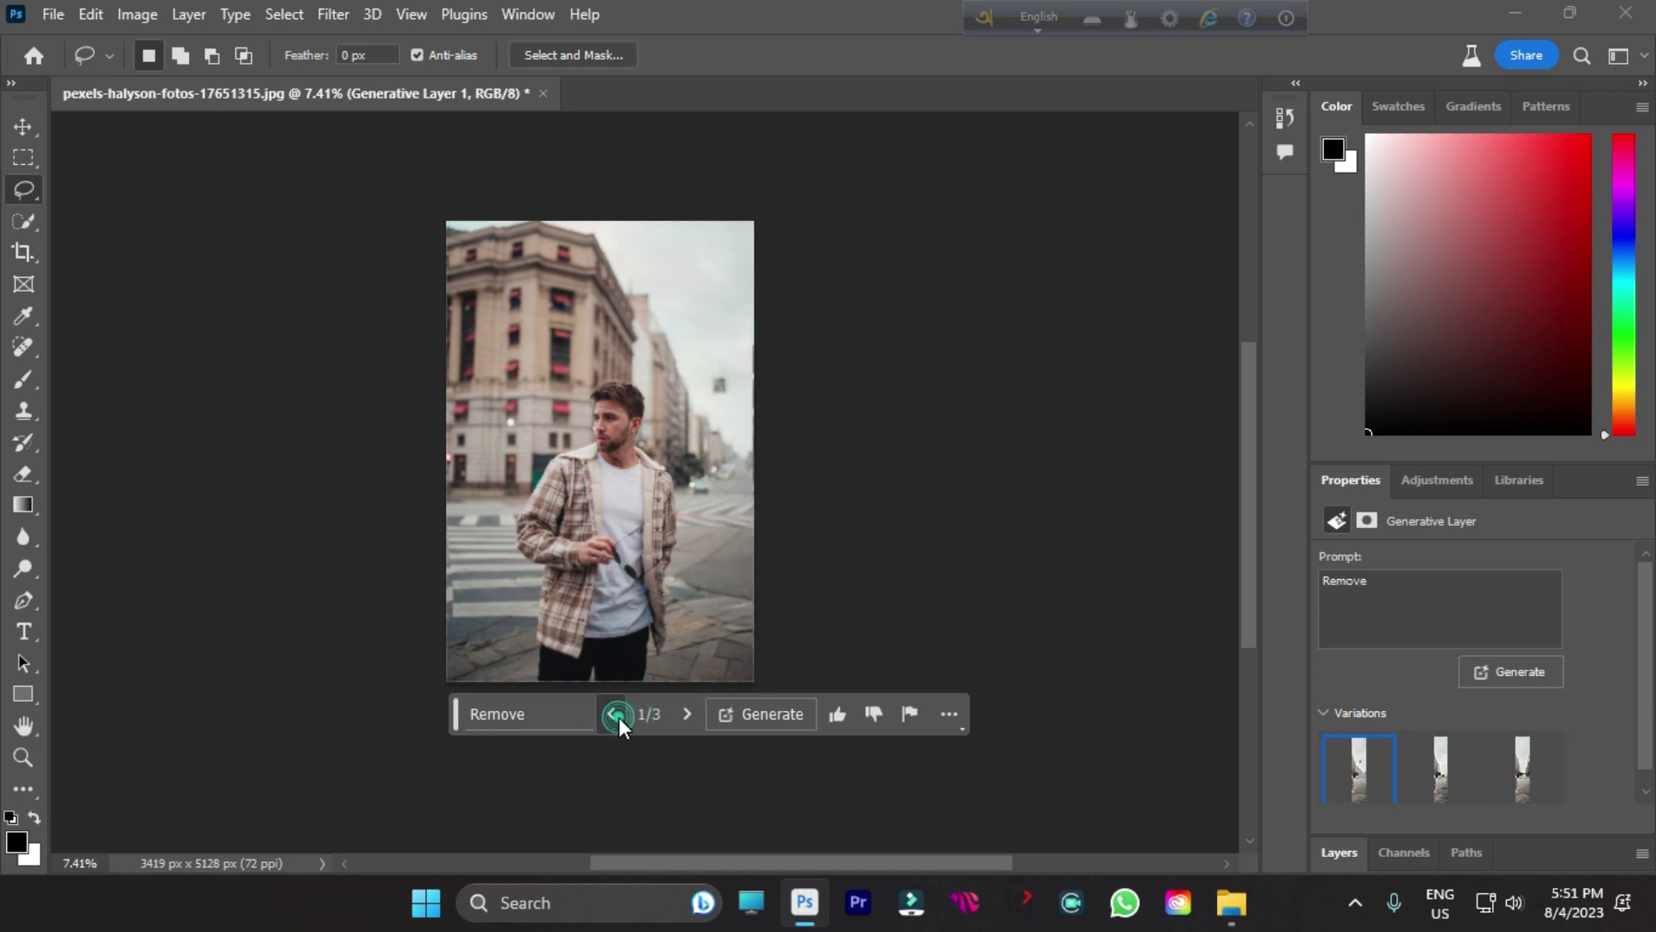
{"action": "left_click", "coordinate": [617, 715]}
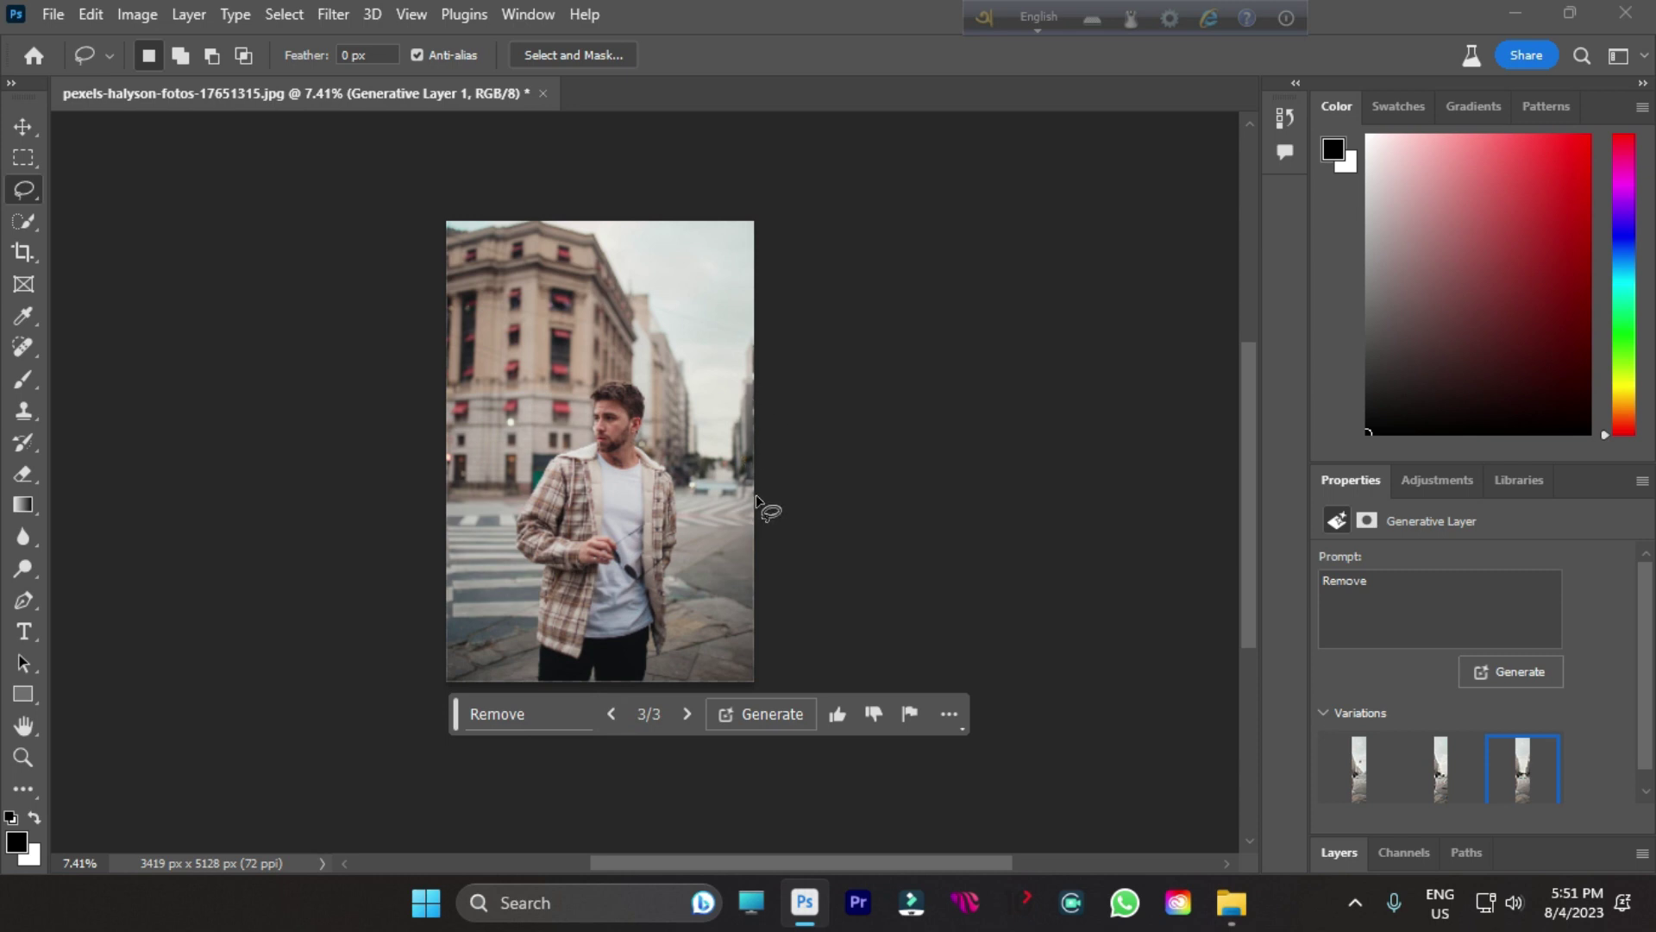
- Draw a Lasso selection around the man's eyes, from above the brows across the temple to the ear
{"action": "scroll", "coordinate": [481, 386], "scroll_direction": "down", "scroll_amount": 4}
{"action": "scroll", "coordinate": [541, 466], "scroll_direction": "up", "scroll_amount": 5}
{"action": "scroll", "coordinate": [634, 496], "scroll_direction": "down", "scroll_amount": 5}
{"action": "scroll", "coordinate": [618, 492], "scroll_direction": "down", "scroll_amount": 4}
{"action": "scroll", "coordinate": [619, 489], "scroll_direction": "up", "scroll_amount": 10}
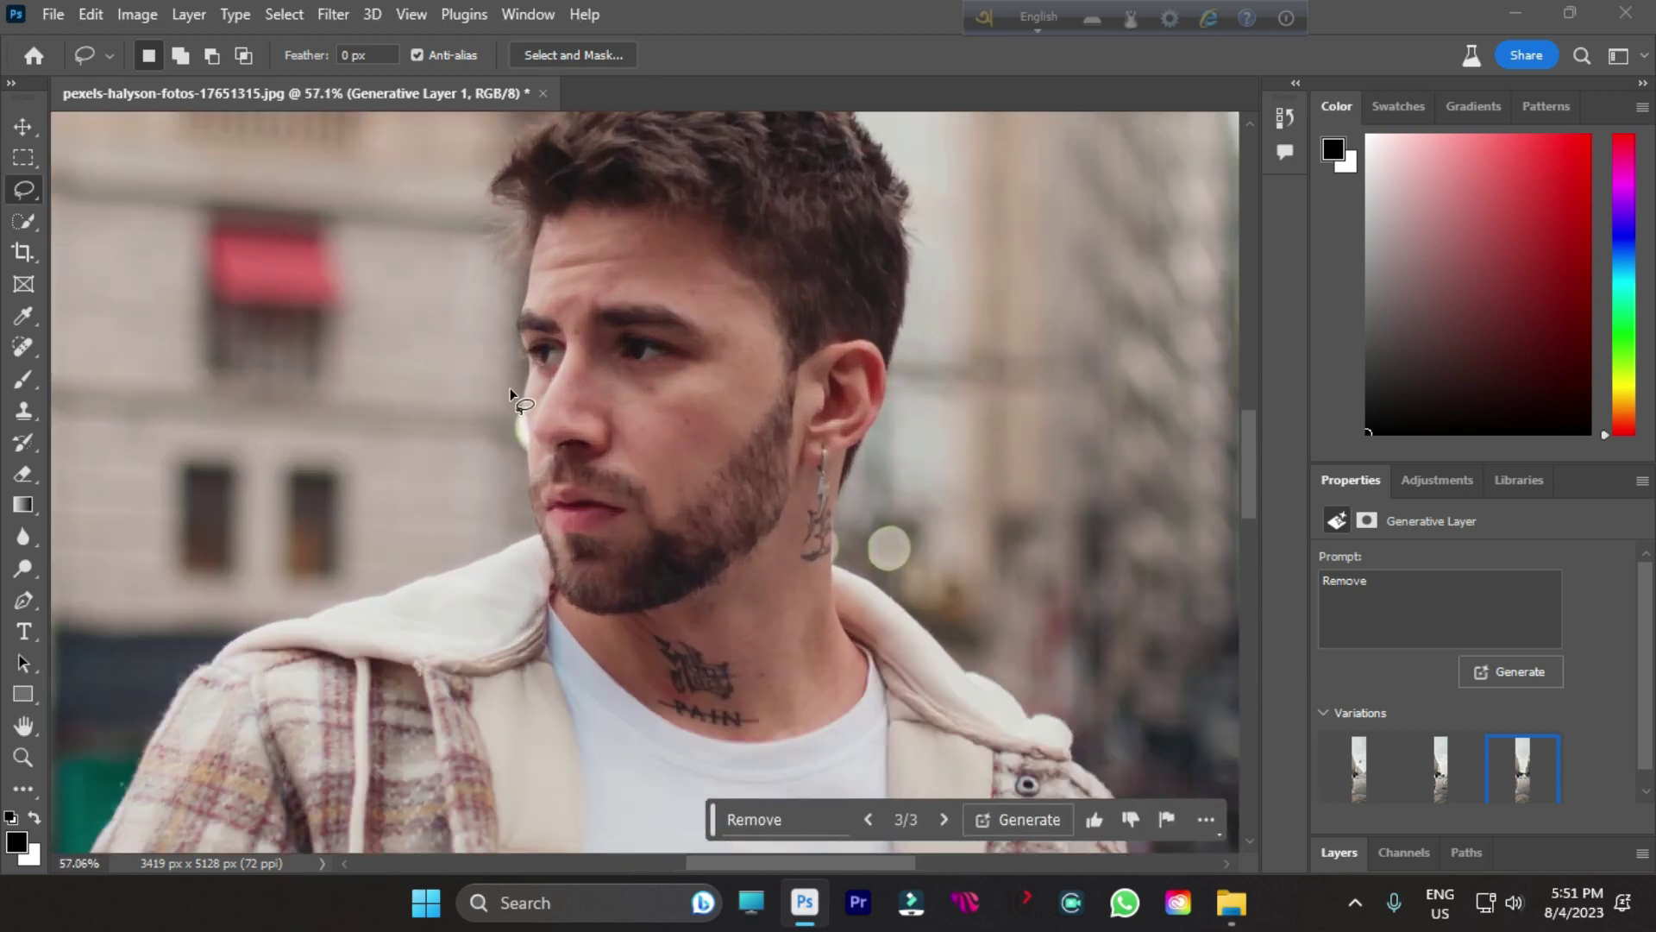
{"action": "left_click_drag", "start_coordinate": [510, 388], "coordinate": [535, 393]}
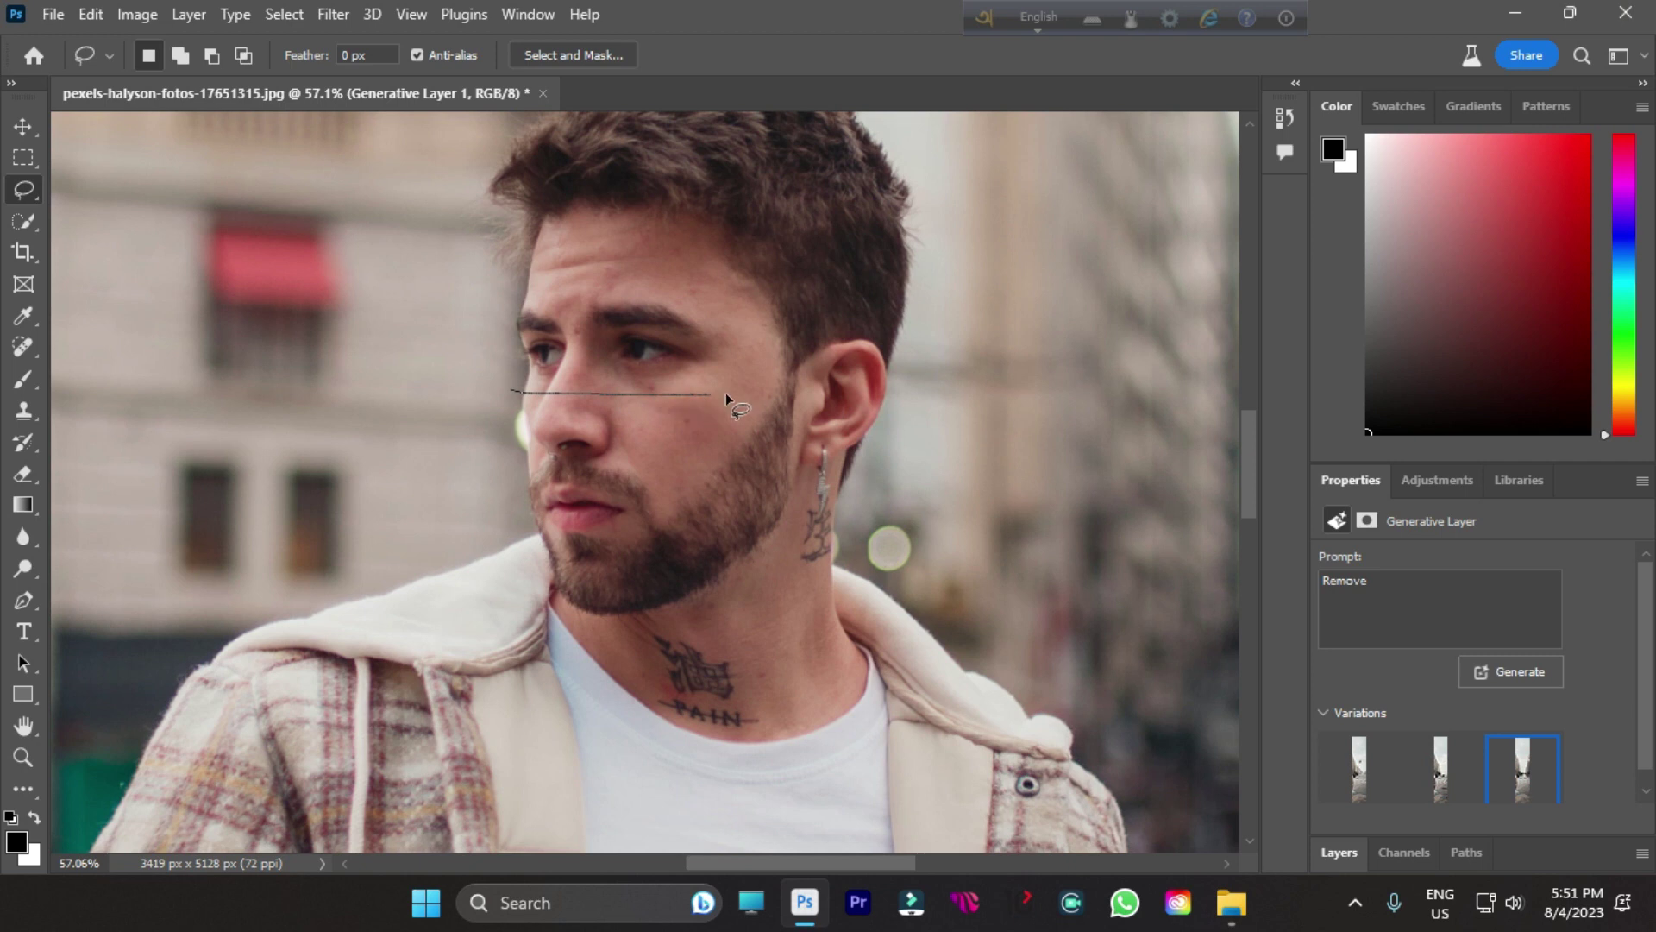
{"action": "mouse_move", "coordinate": [793, 386]}
{"action": "left_mouse_down"}
{"action": "mouse_move", "coordinate": [846, 335]}
{"action": "mouse_move", "coordinate": [889, 351]}
{"action": "mouse_move", "coordinate": [876, 328]}
{"action": "mouse_move", "coordinate": [821, 322]}
{"action": "left_mouse_up"}
{"action": "left_click_drag", "start_coordinate": [637, 291], "coordinate": [509, 302]}
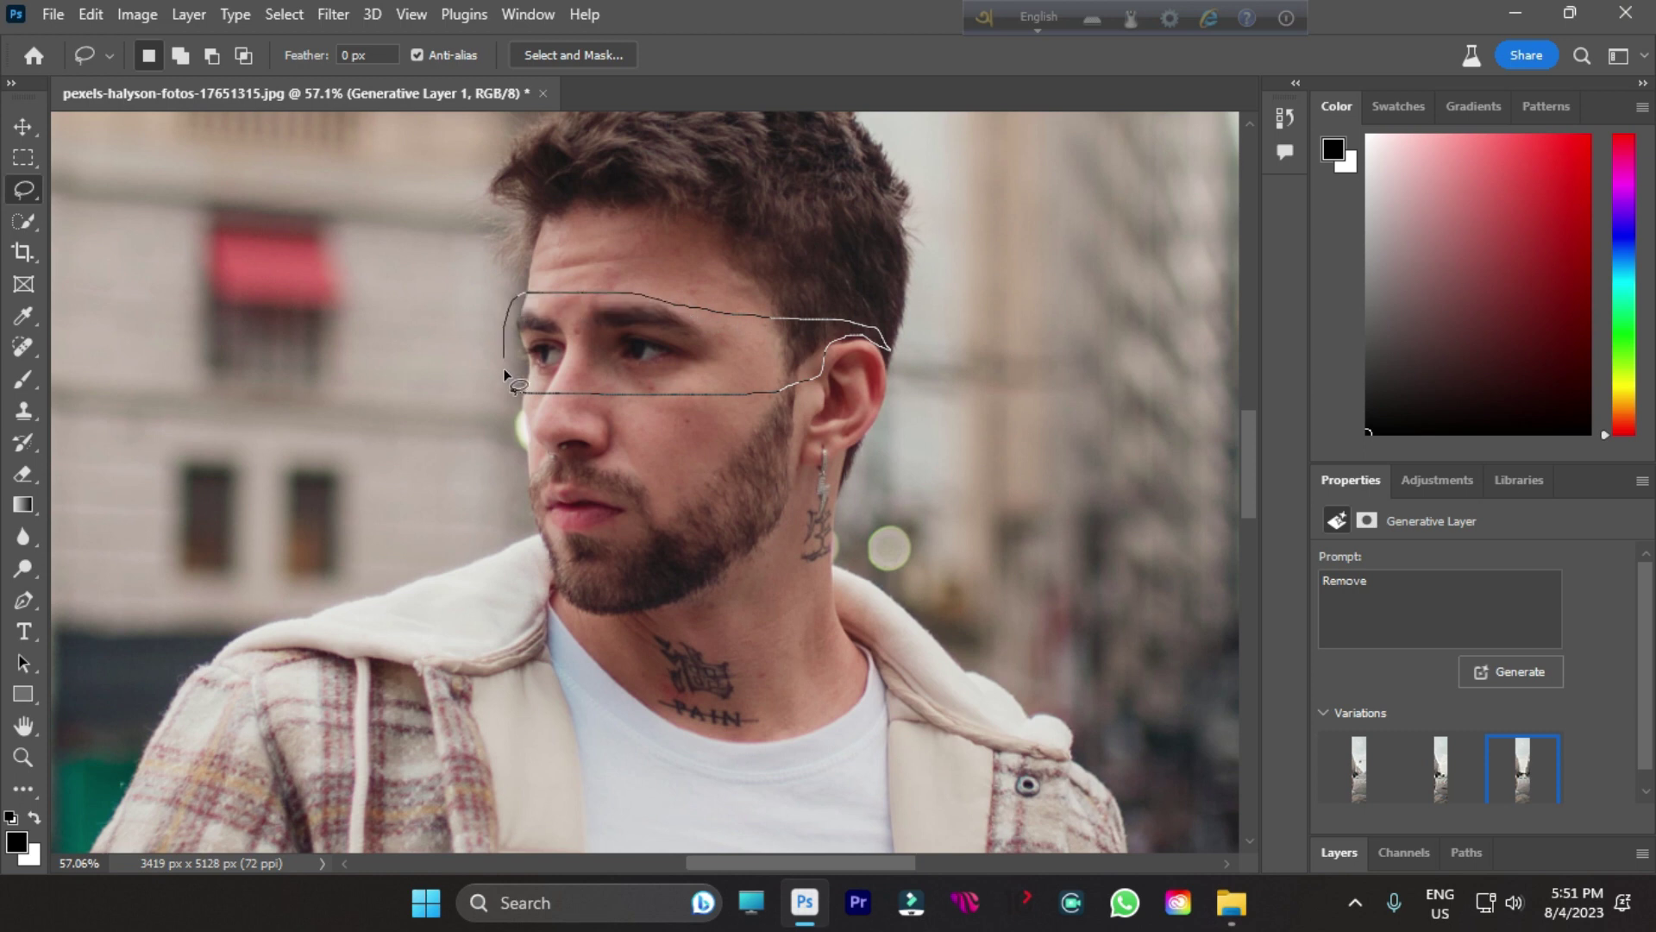
{"action": "left_click_drag", "start_coordinate": [509, 379], "coordinate": [515, 388]}
- Run Generative Fill on the eye selection with the prompt "sunglass"
{"action": "left_click", "coordinate": [510, 423]}
{"action": "type", "text": "sunglass"}
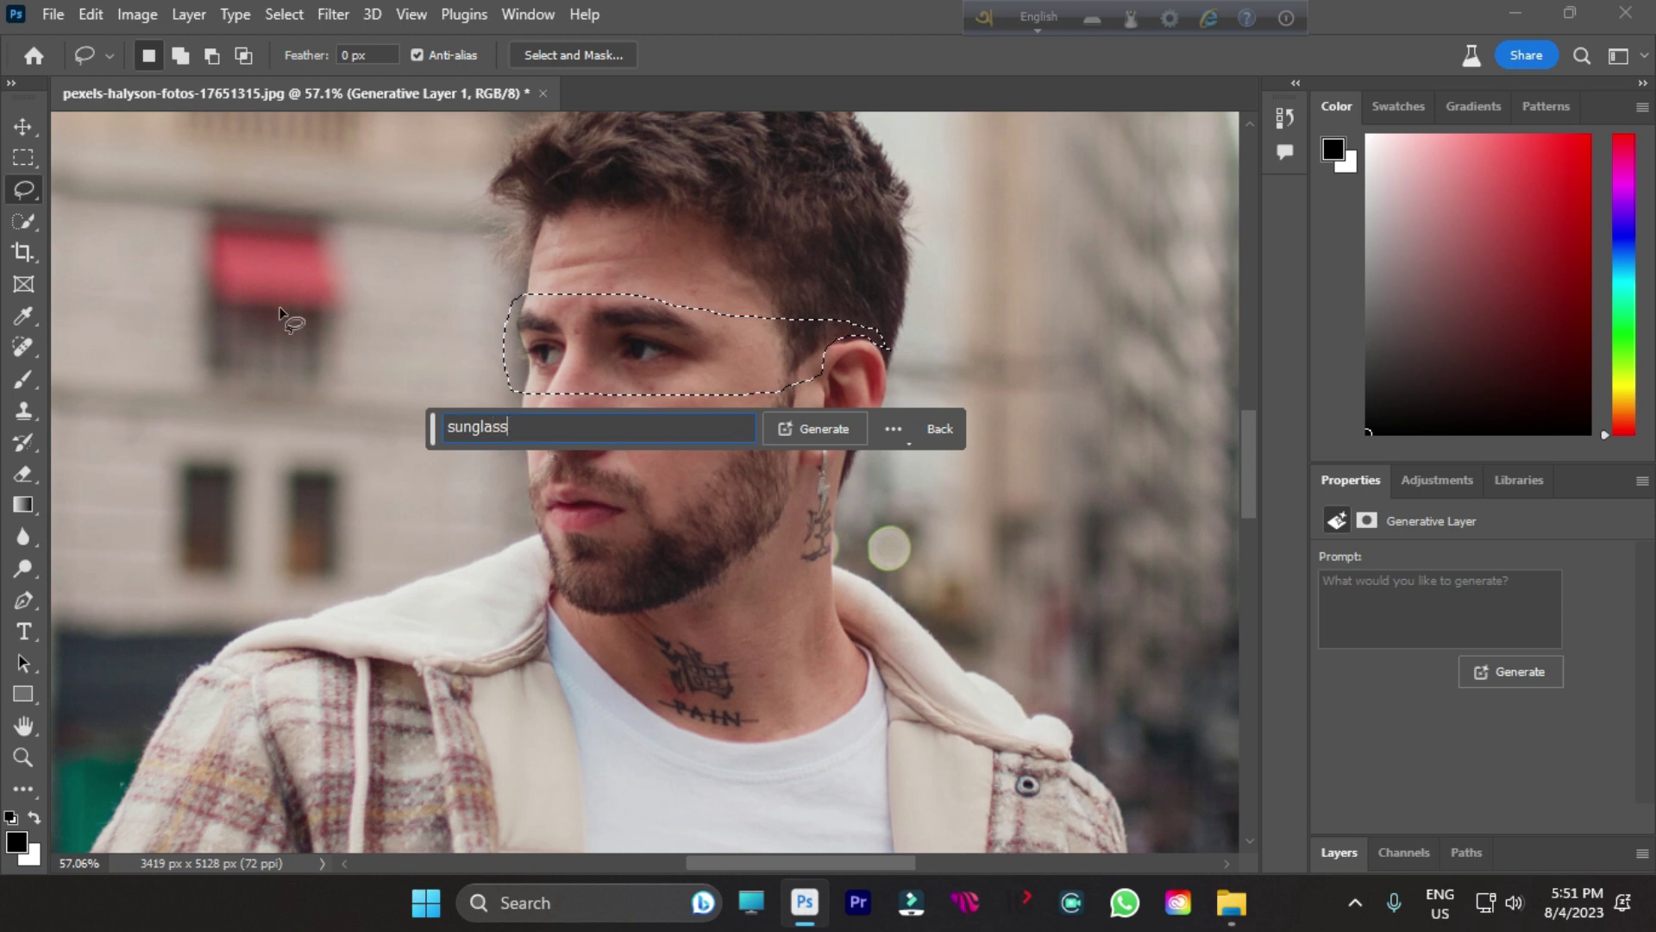
{"action": "left_click", "coordinate": [836, 431]}
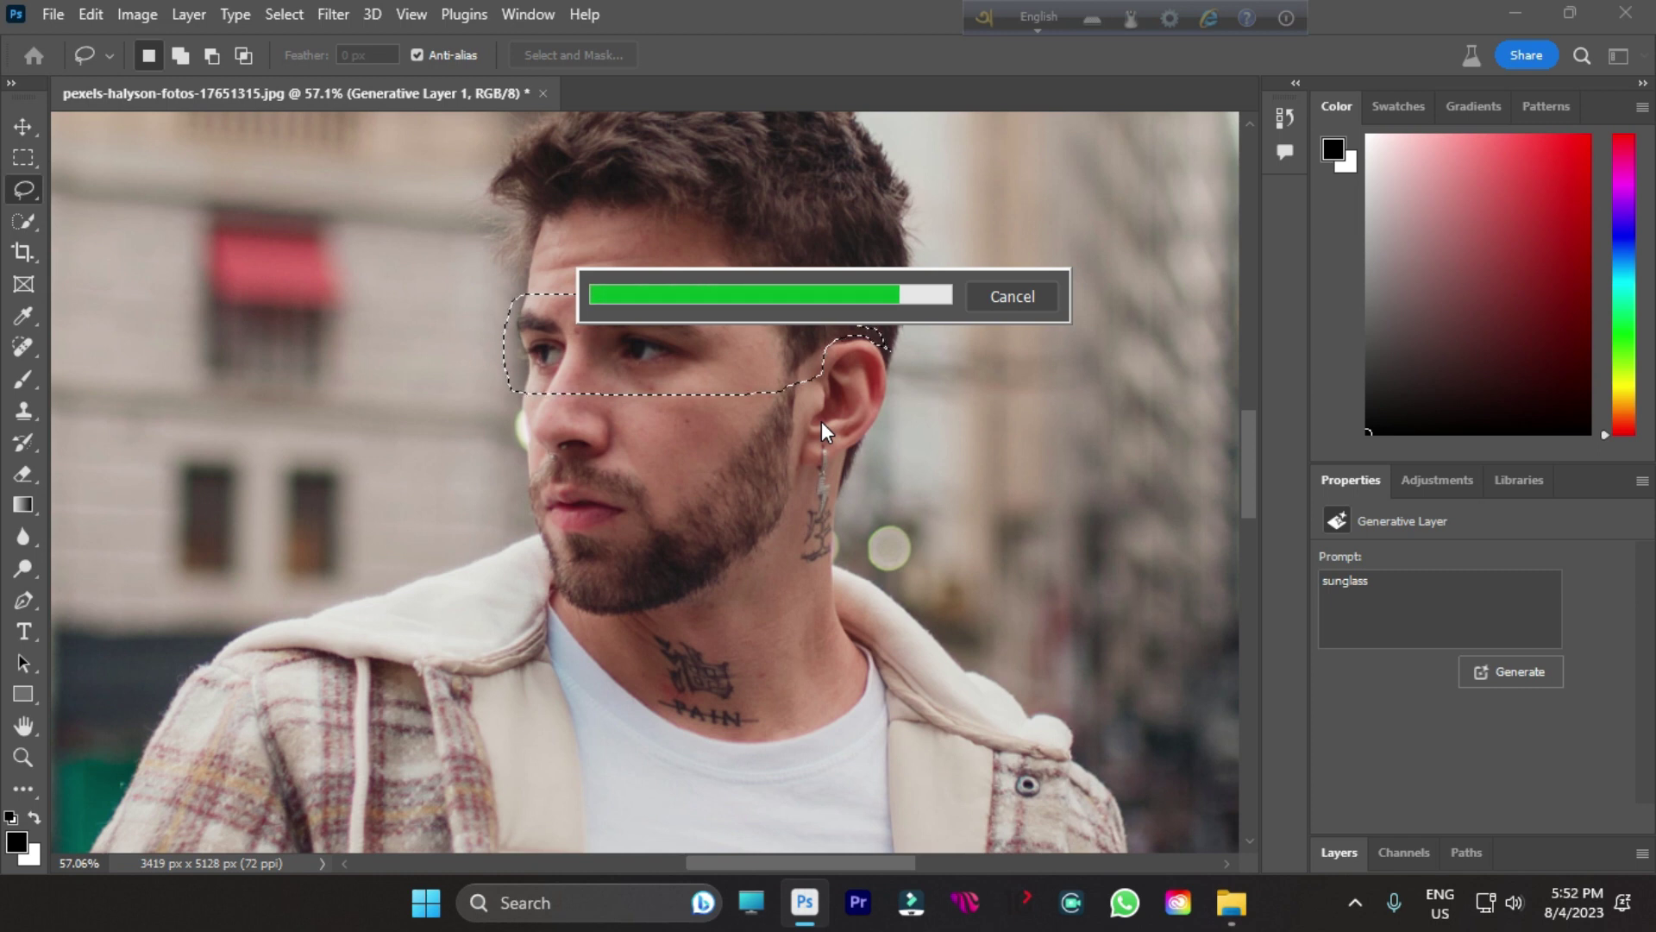
- Compare the generated sunglasses variations on the man's face and keep the third one
{"action": "scroll", "coordinate": [711, 427], "scroll_direction": "down", "scroll_amount": 5}
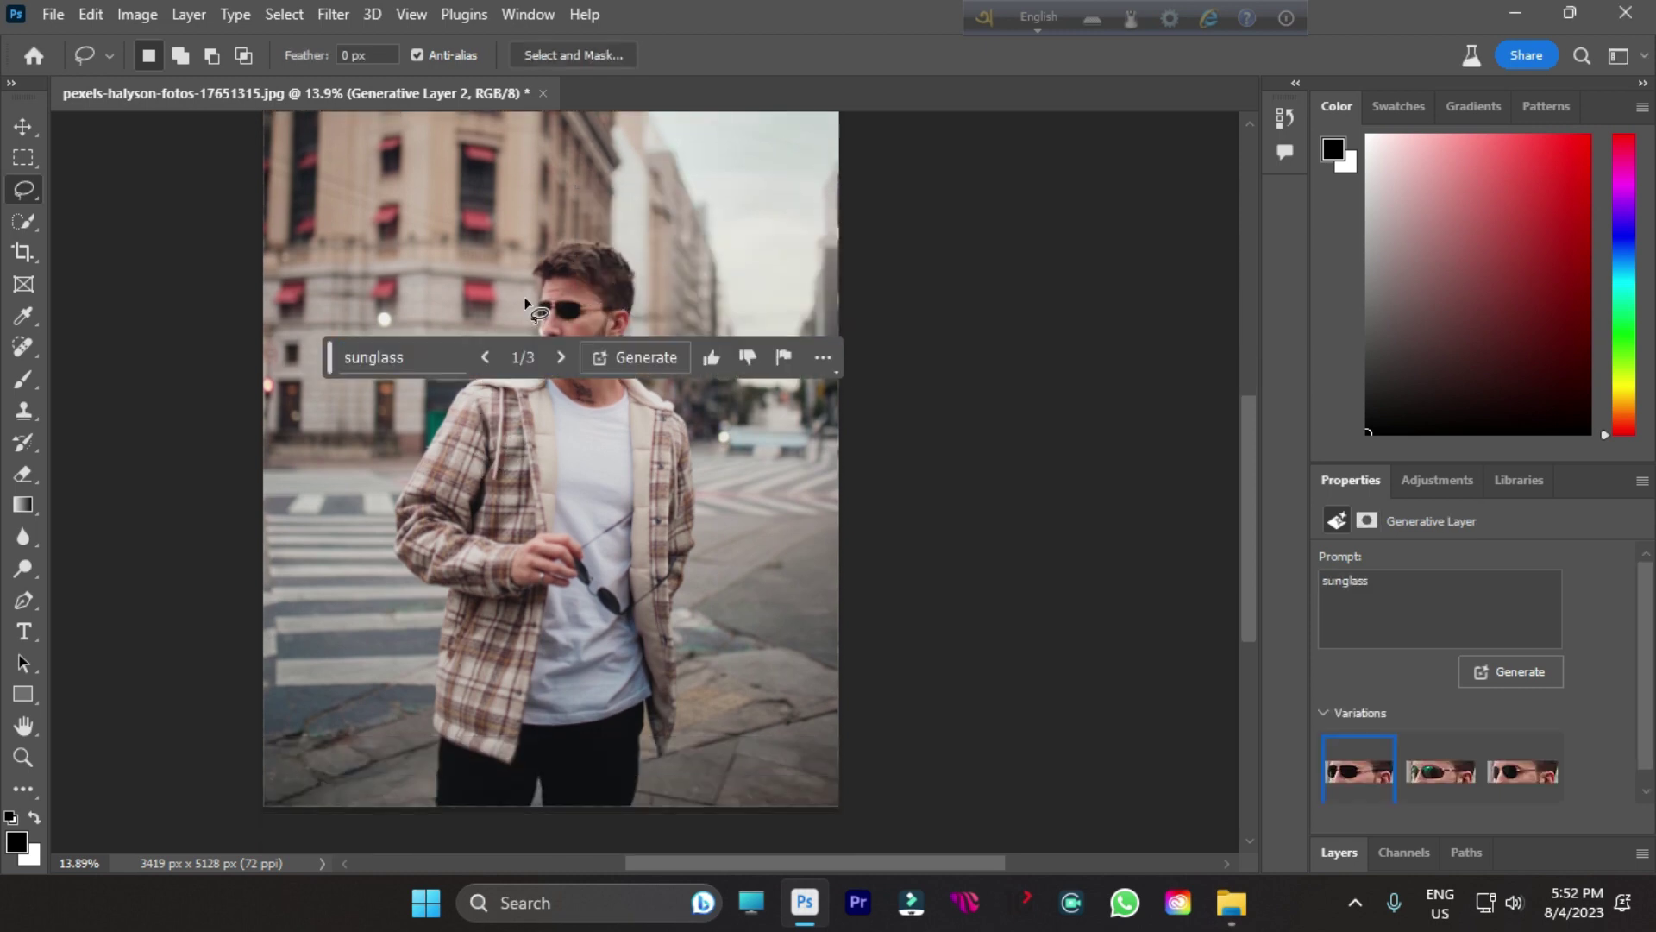
{"action": "scroll", "coordinate": [526, 303], "scroll_direction": "up", "scroll_amount": 5}
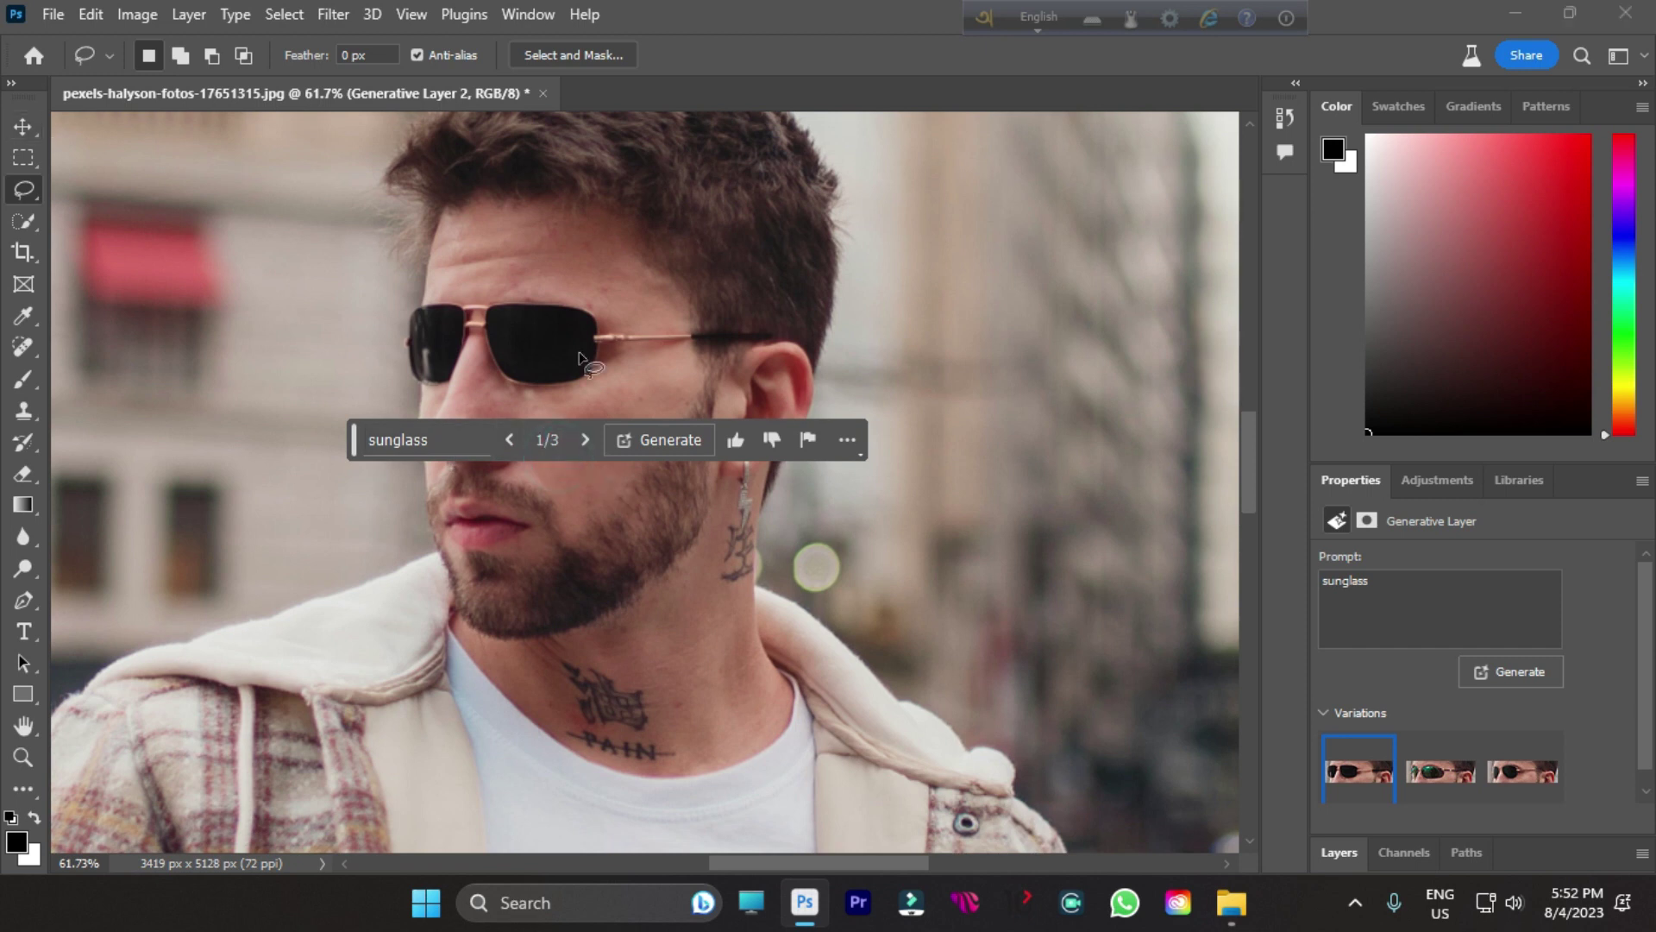
{"action": "left_click", "coordinate": [609, 439]}
{"action": "left_click", "coordinate": [1031, 296]}
{"action": "left_click", "coordinate": [585, 440]}
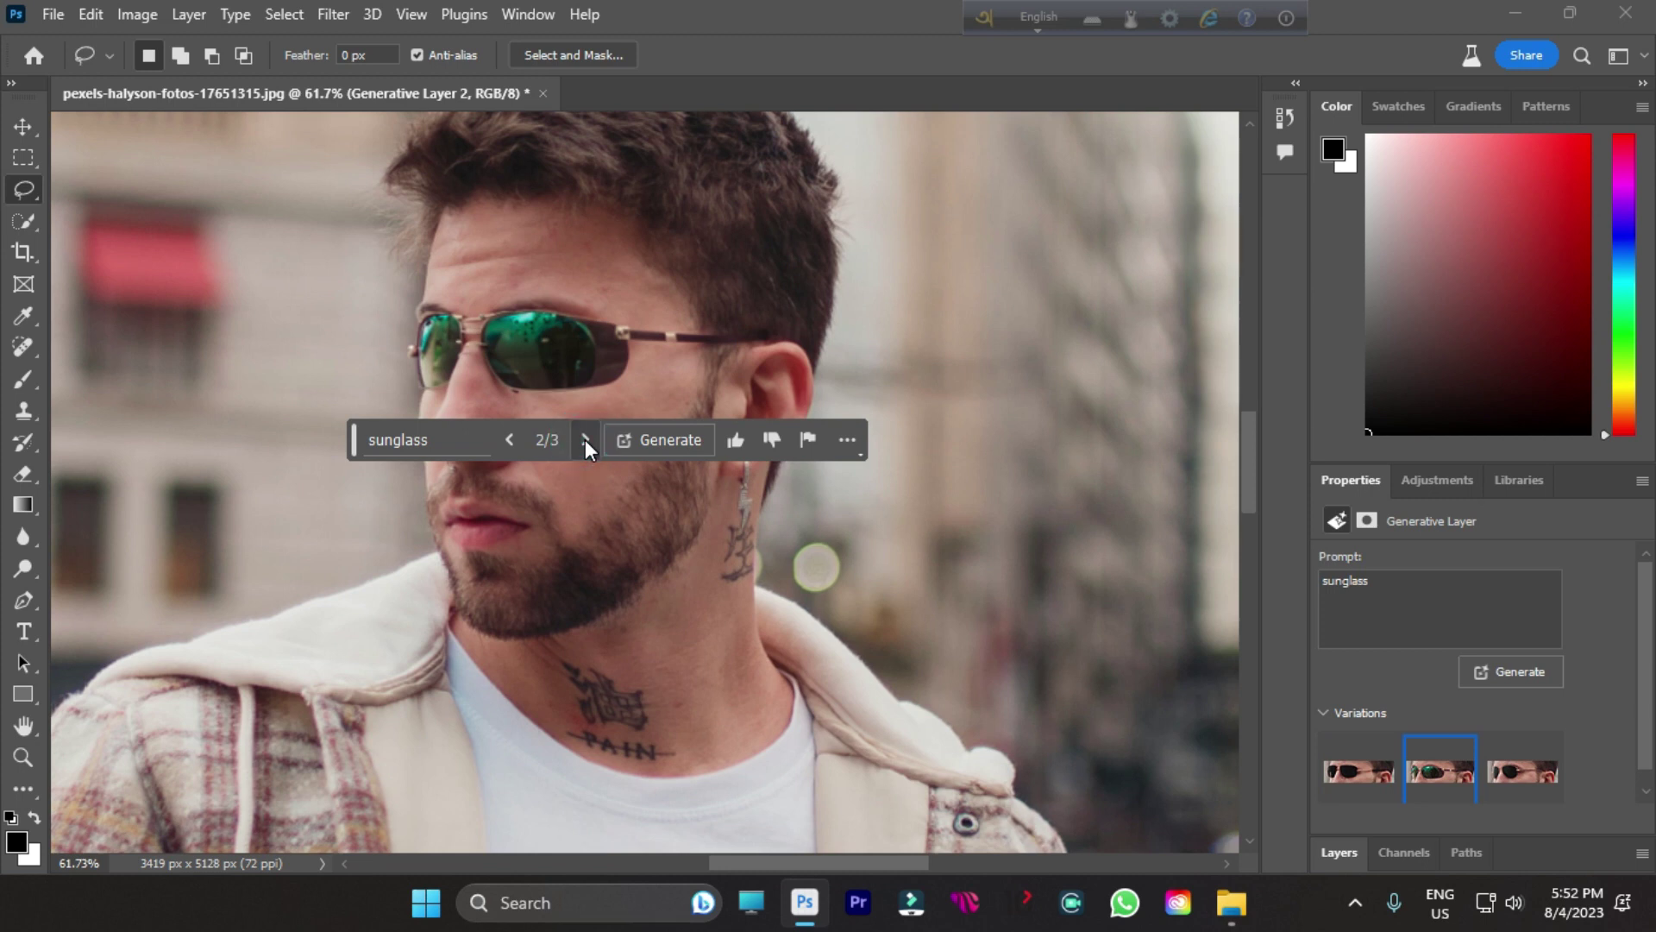
{"action": "left_click", "coordinate": [585, 440]}
{"action": "scroll", "coordinate": [411, 400], "scroll_direction": "down", "scroll_amount": 5}
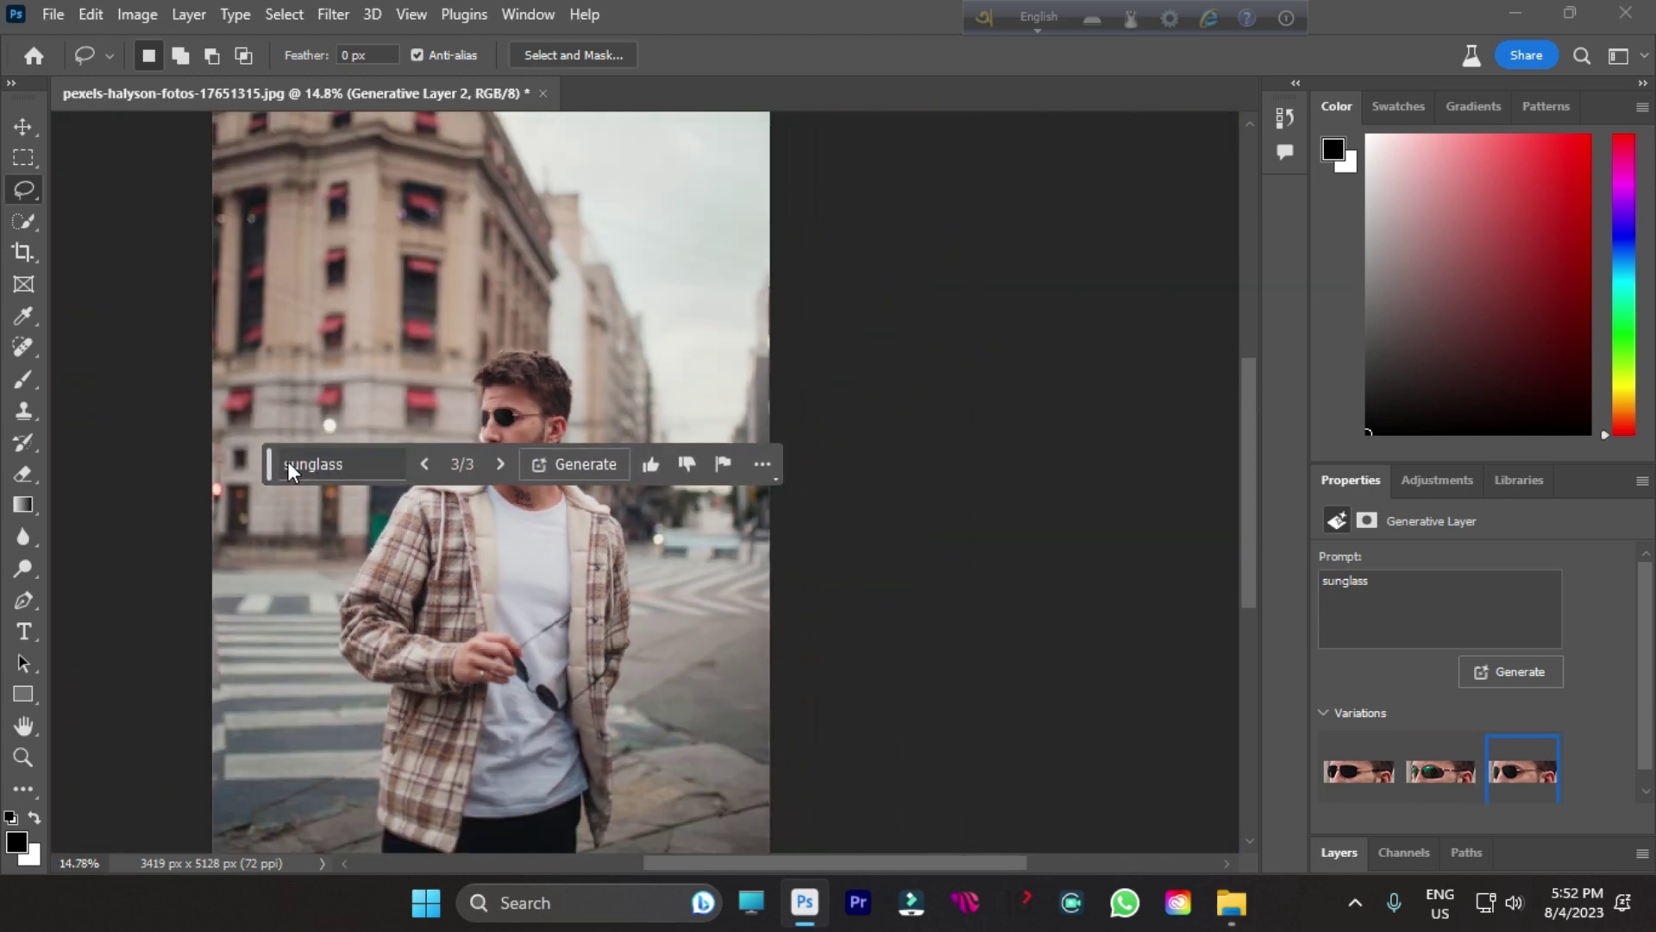
{"action": "scroll", "coordinate": [287, 466], "scroll_direction": "down", "scroll_amount": 1}
{"action": "scroll", "coordinate": [245, 339], "scroll_direction": "up", "scroll_amount": 2}
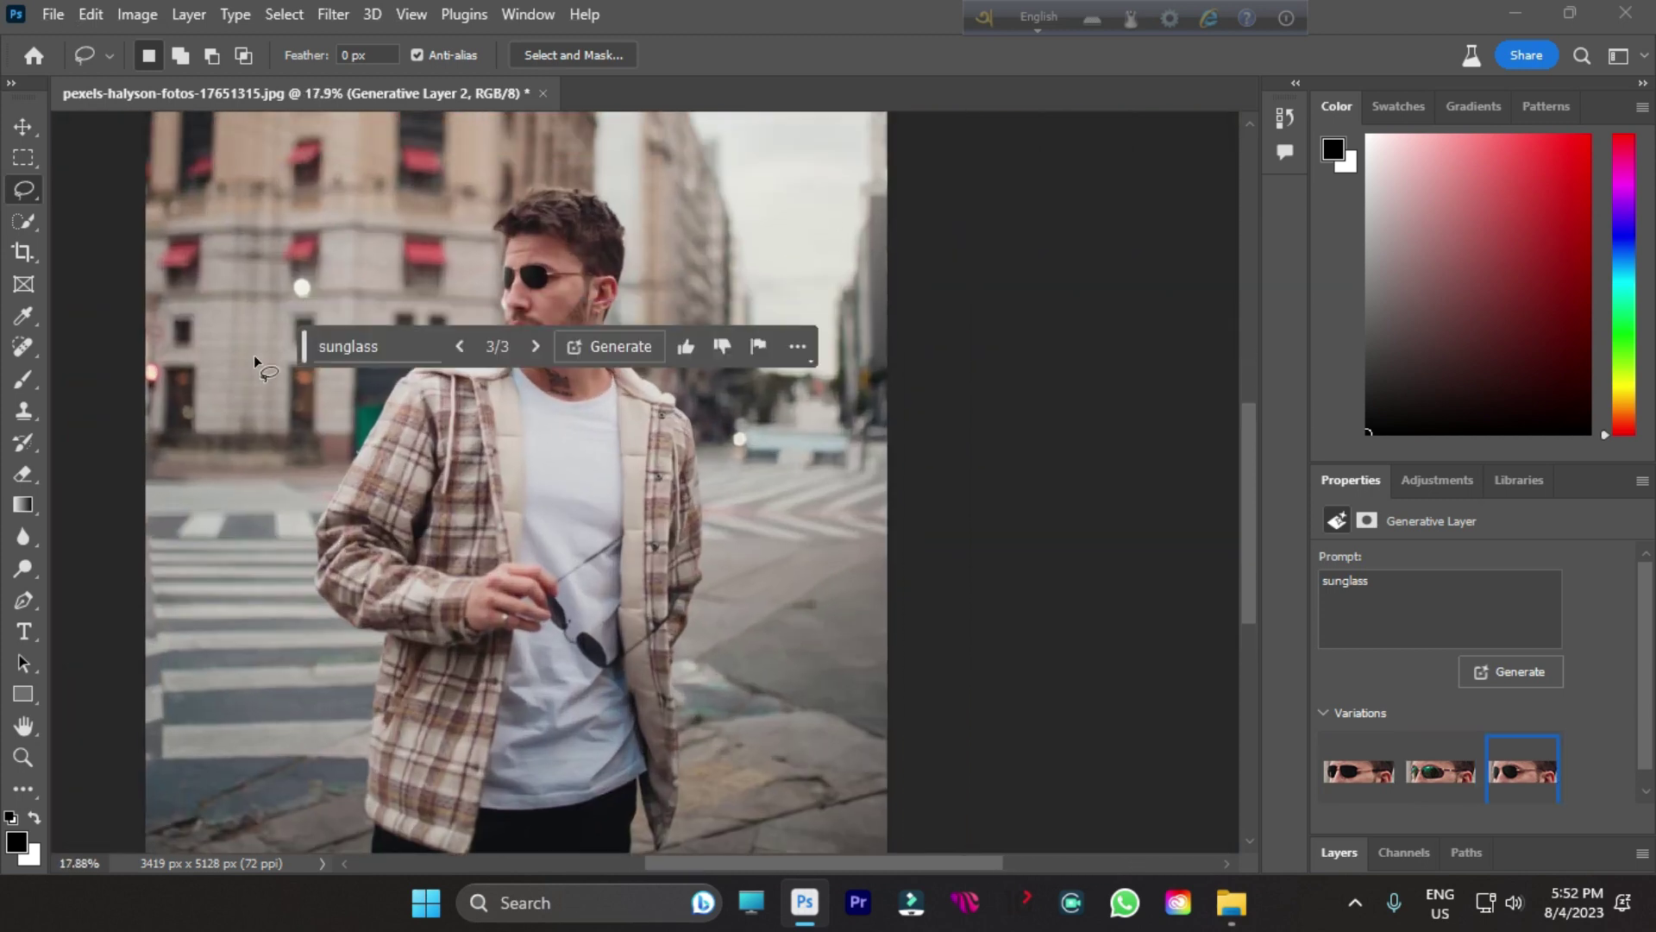
{"action": "scroll", "coordinate": [254, 355], "scroll_direction": "up", "scroll_amount": 1}
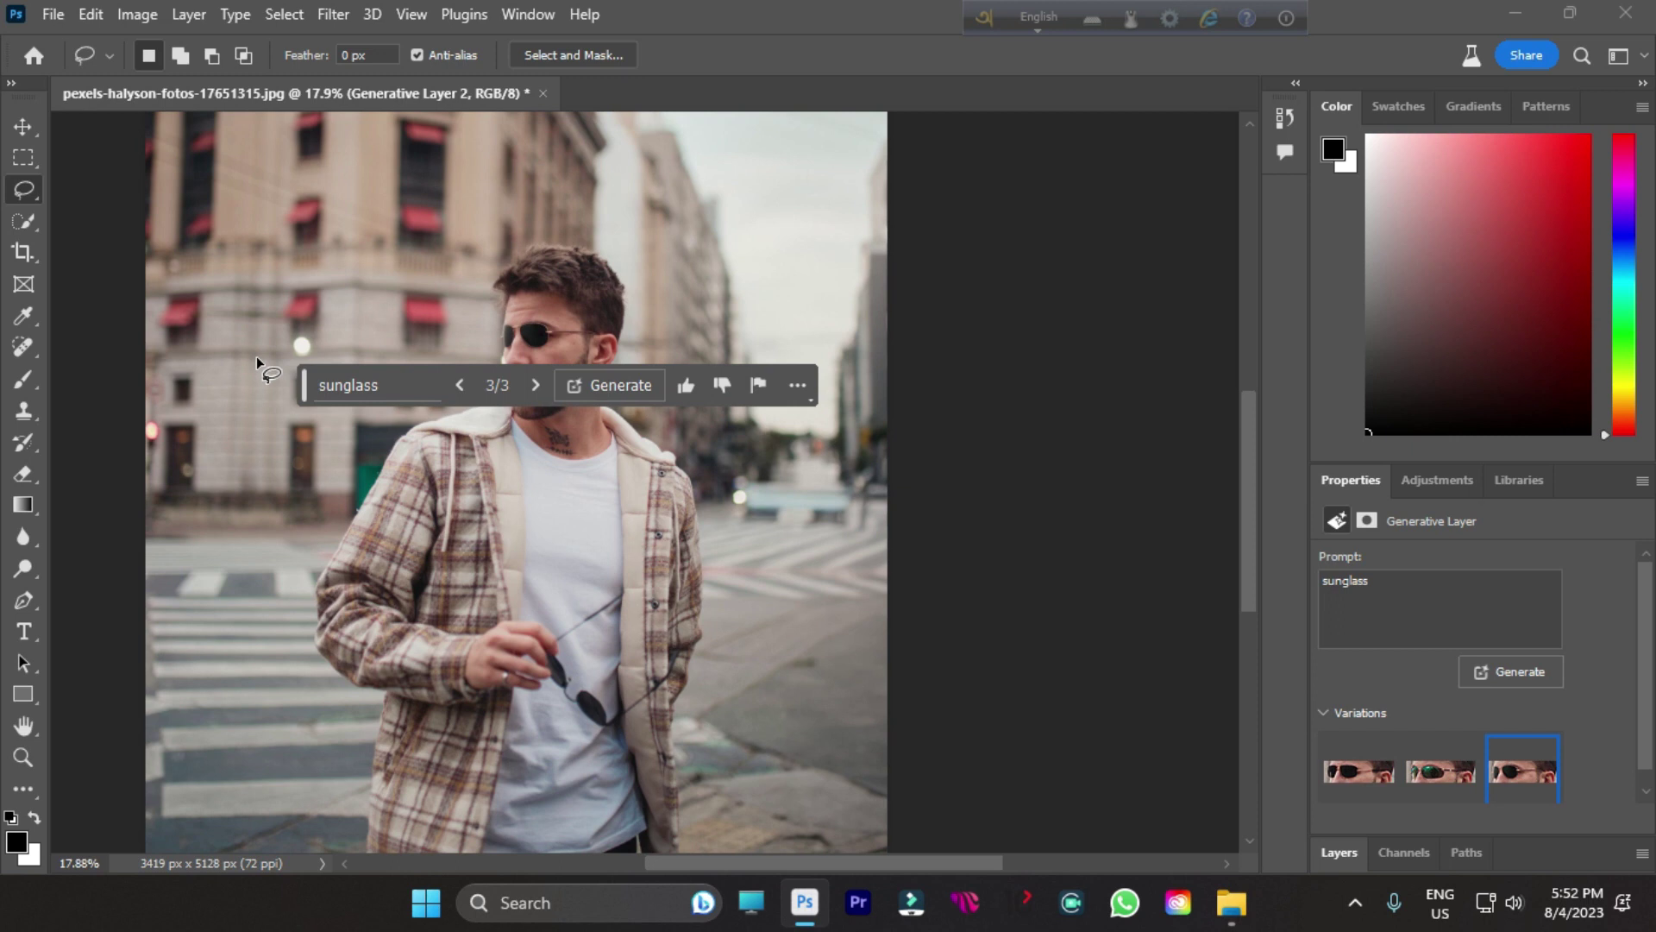
- Check the floating Generative Fill bar's options and move the bar off the man's face, clear of his figure
{"action": "left_click", "coordinate": [804, 400]}
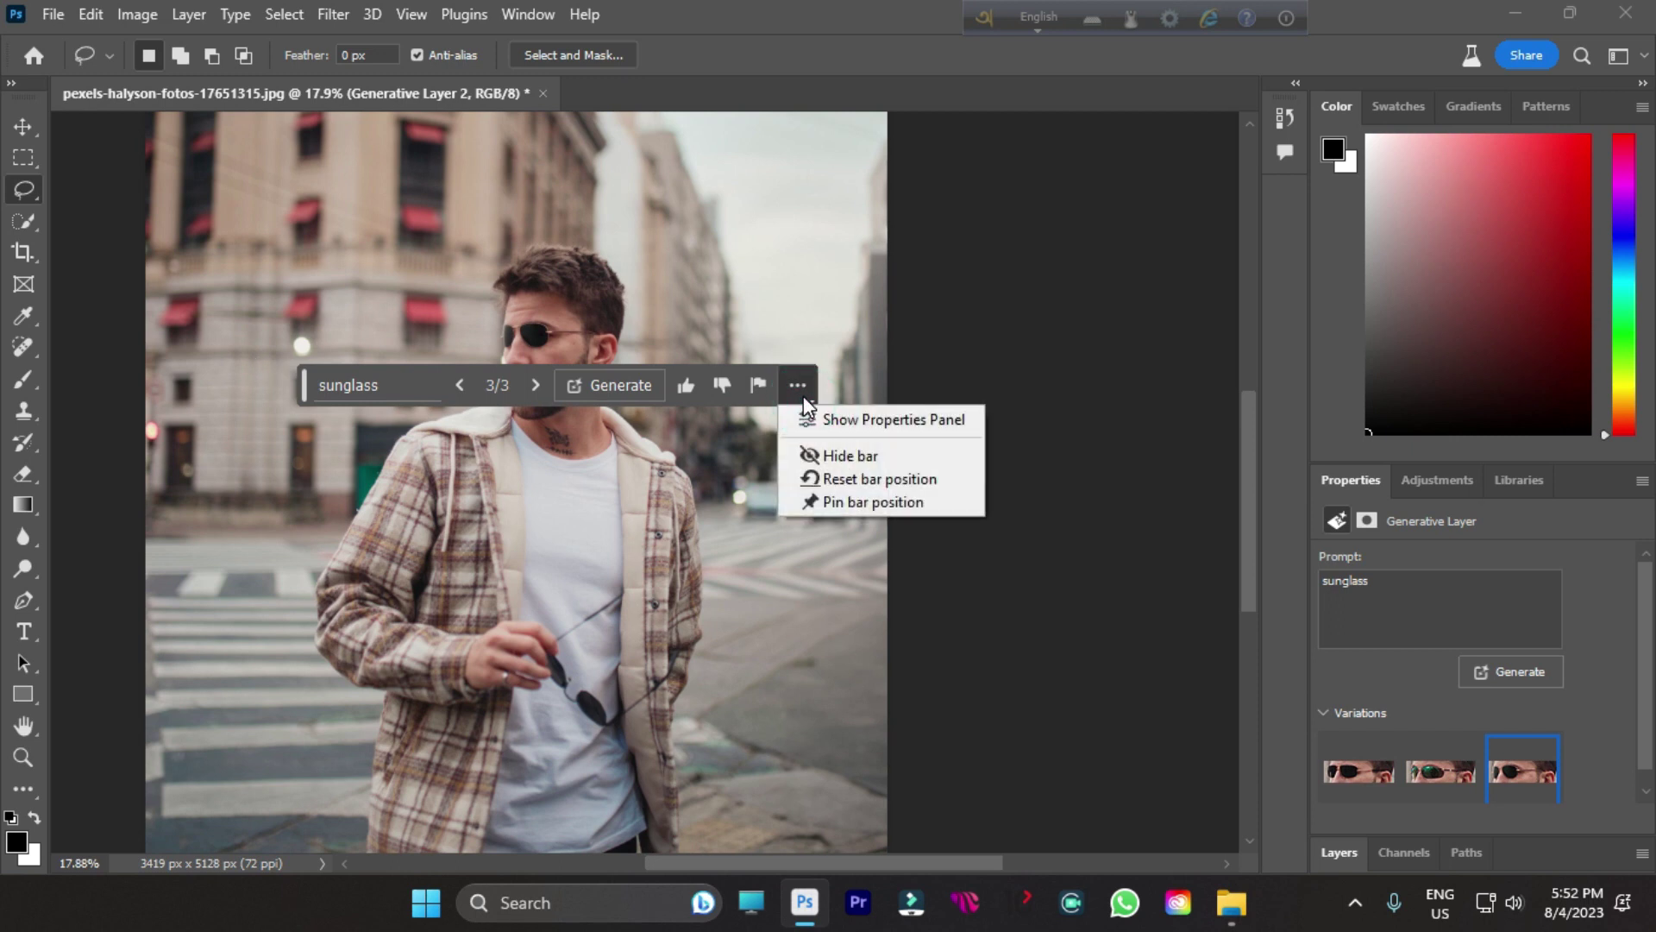
{"action": "left_click", "coordinate": [801, 395]}
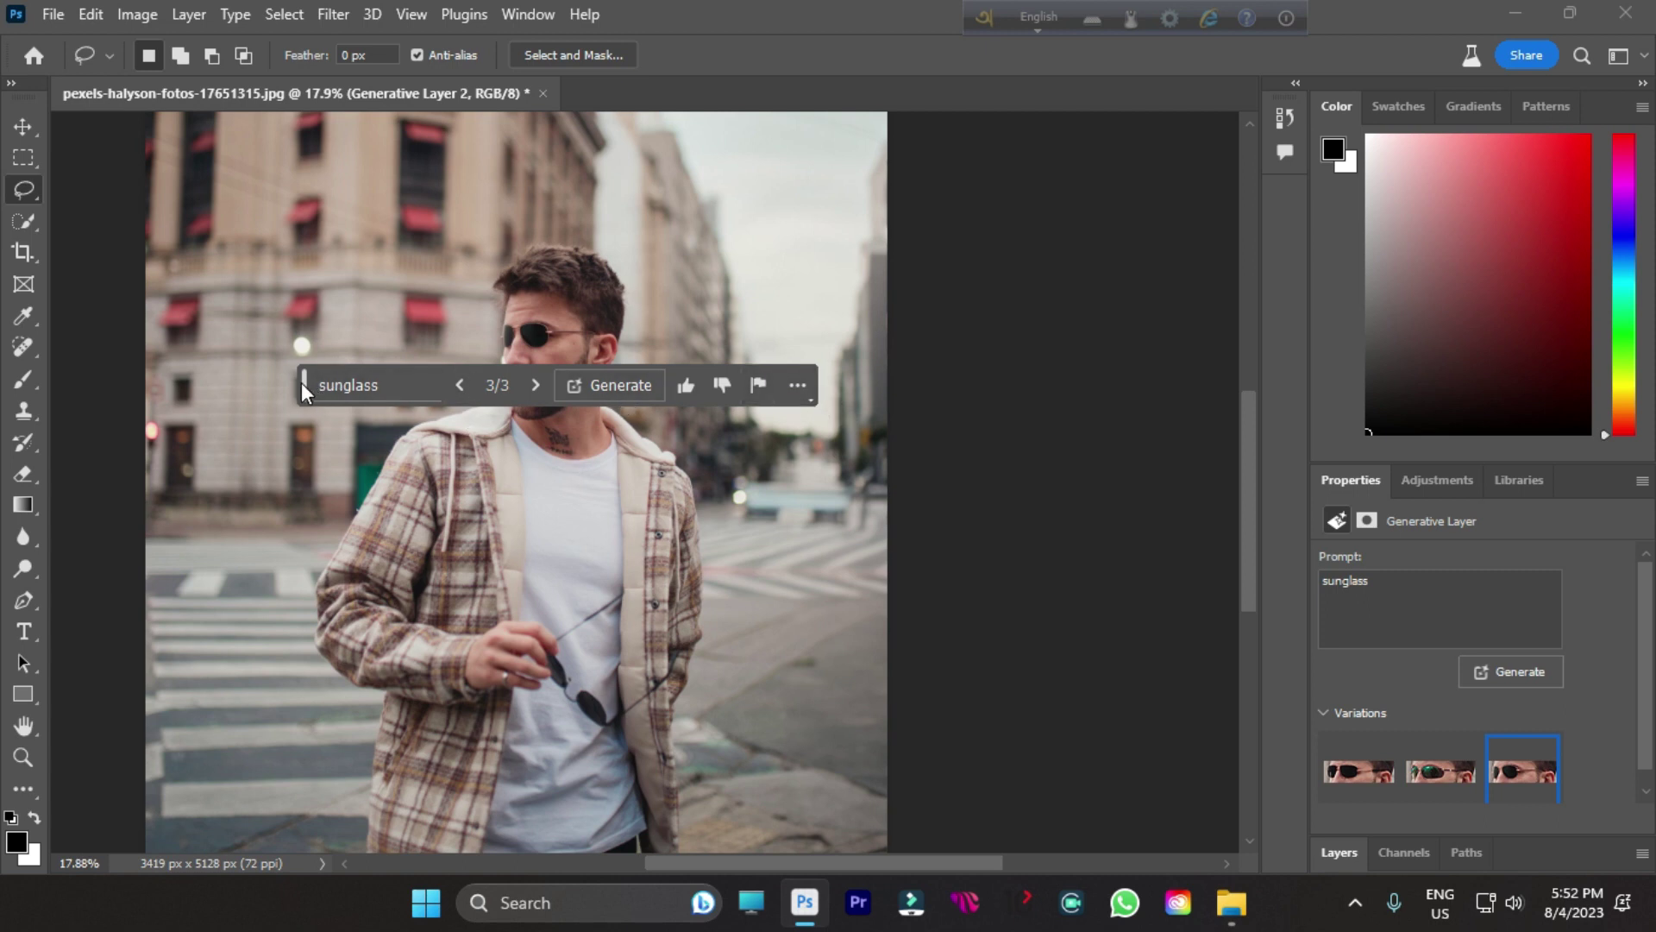
{"action": "left_click_drag", "start_coordinate": [304, 381], "coordinate": [668, 646]}
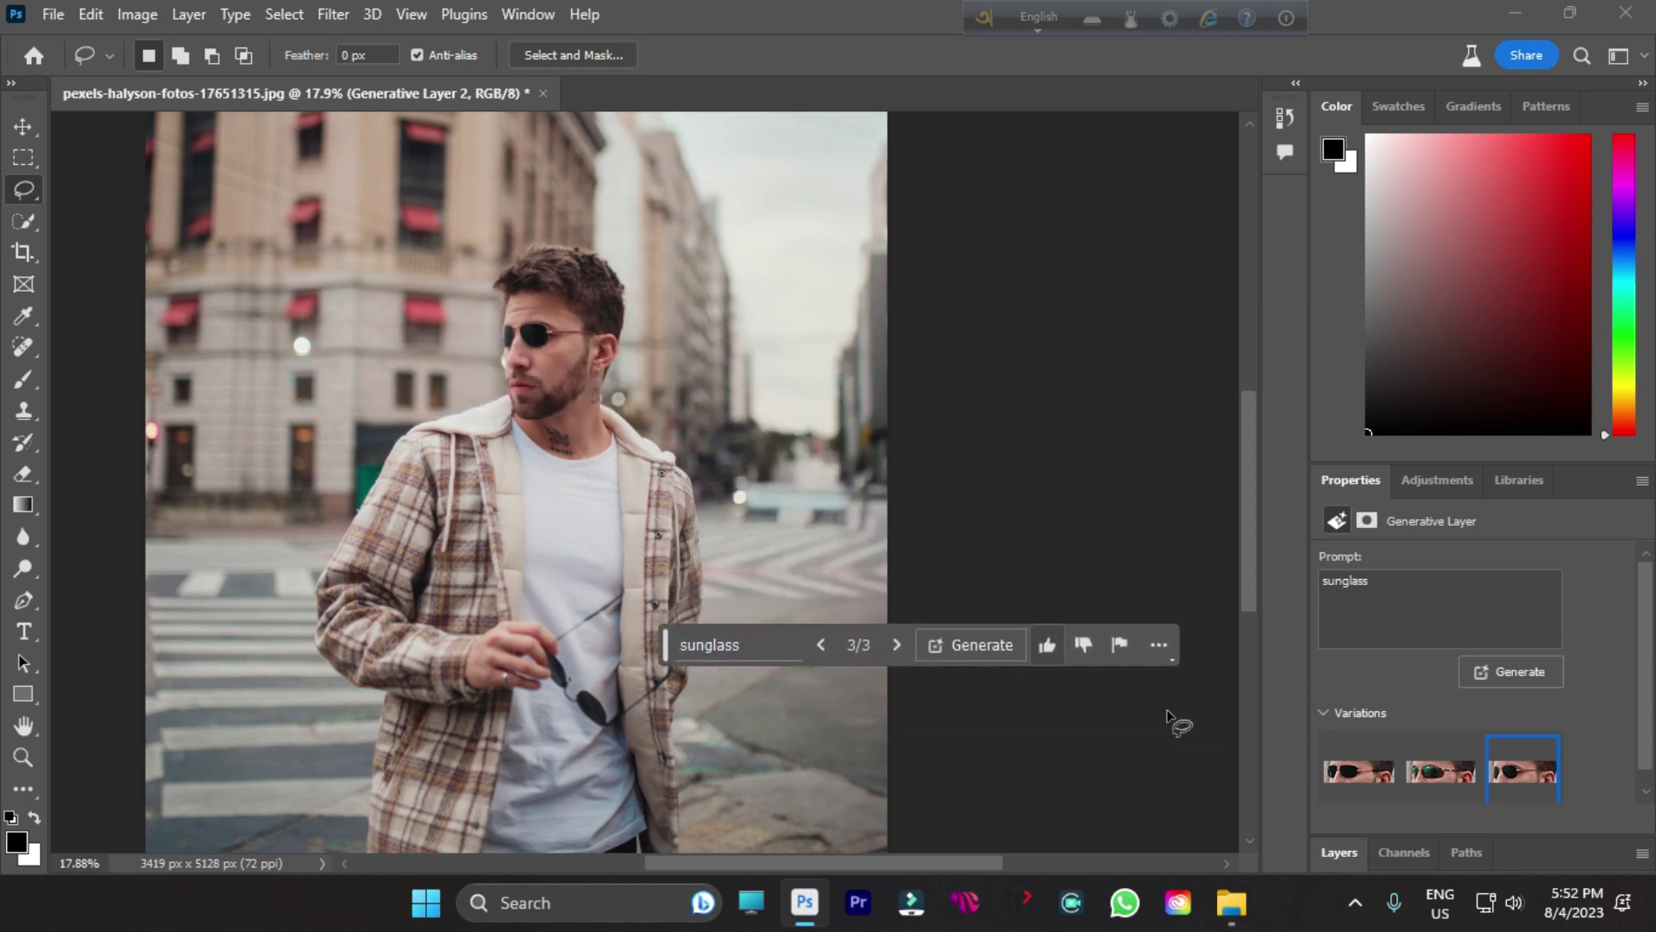
{"action": "left_click", "coordinate": [1158, 645]}
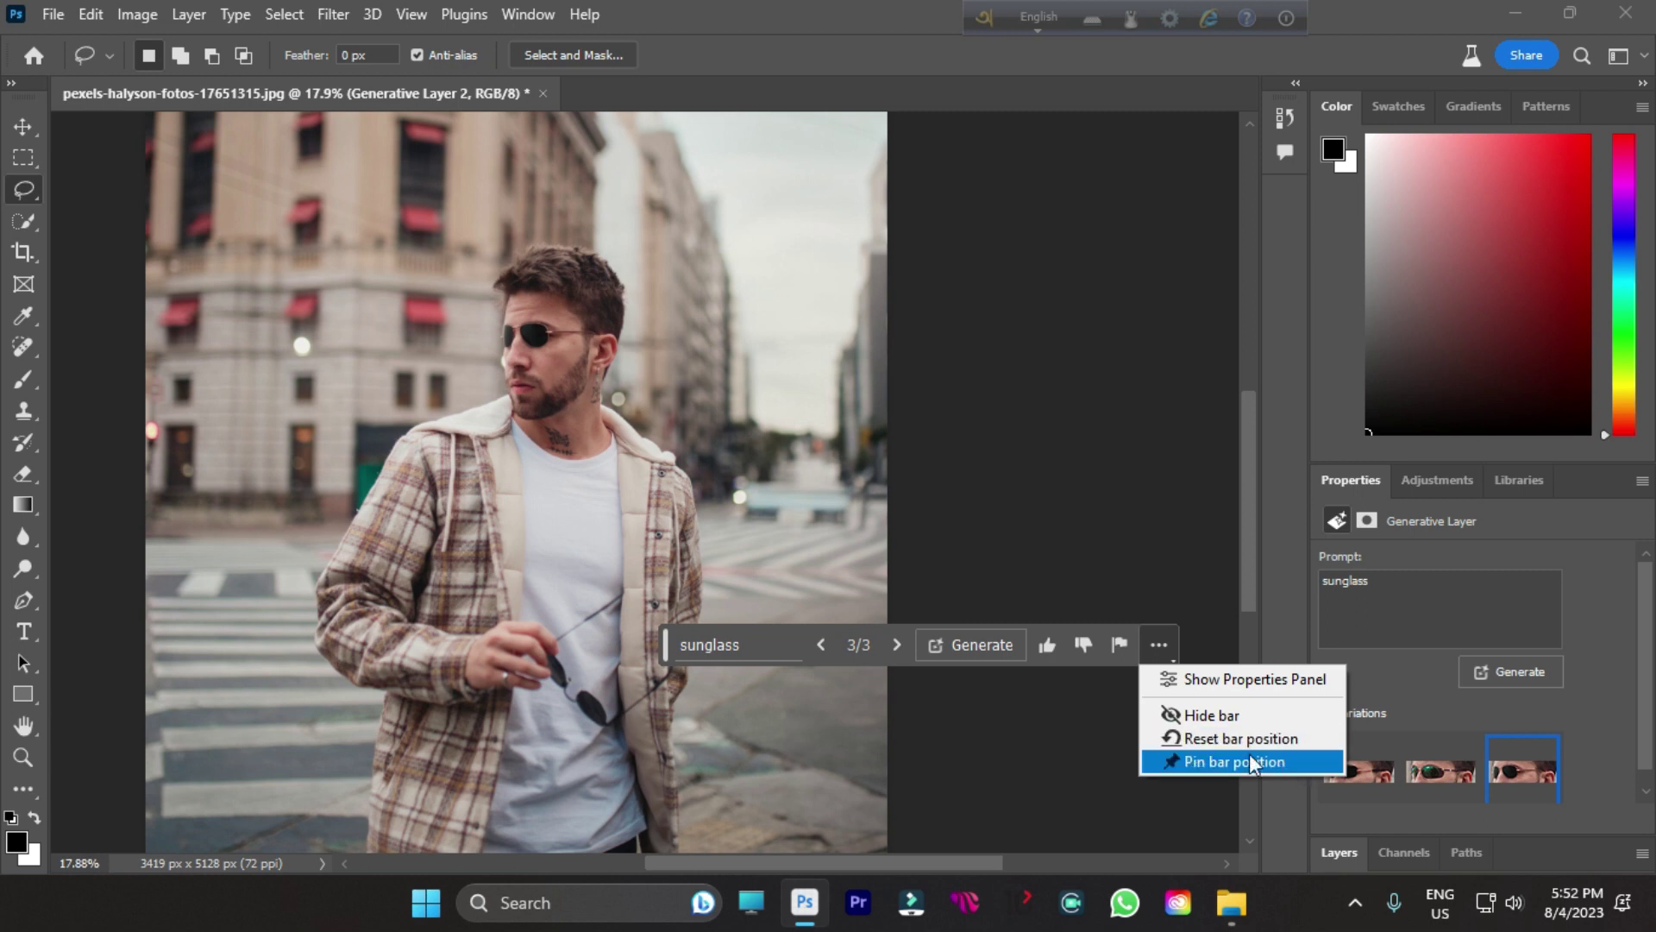
{"action": "left_click", "coordinate": [1154, 640]}
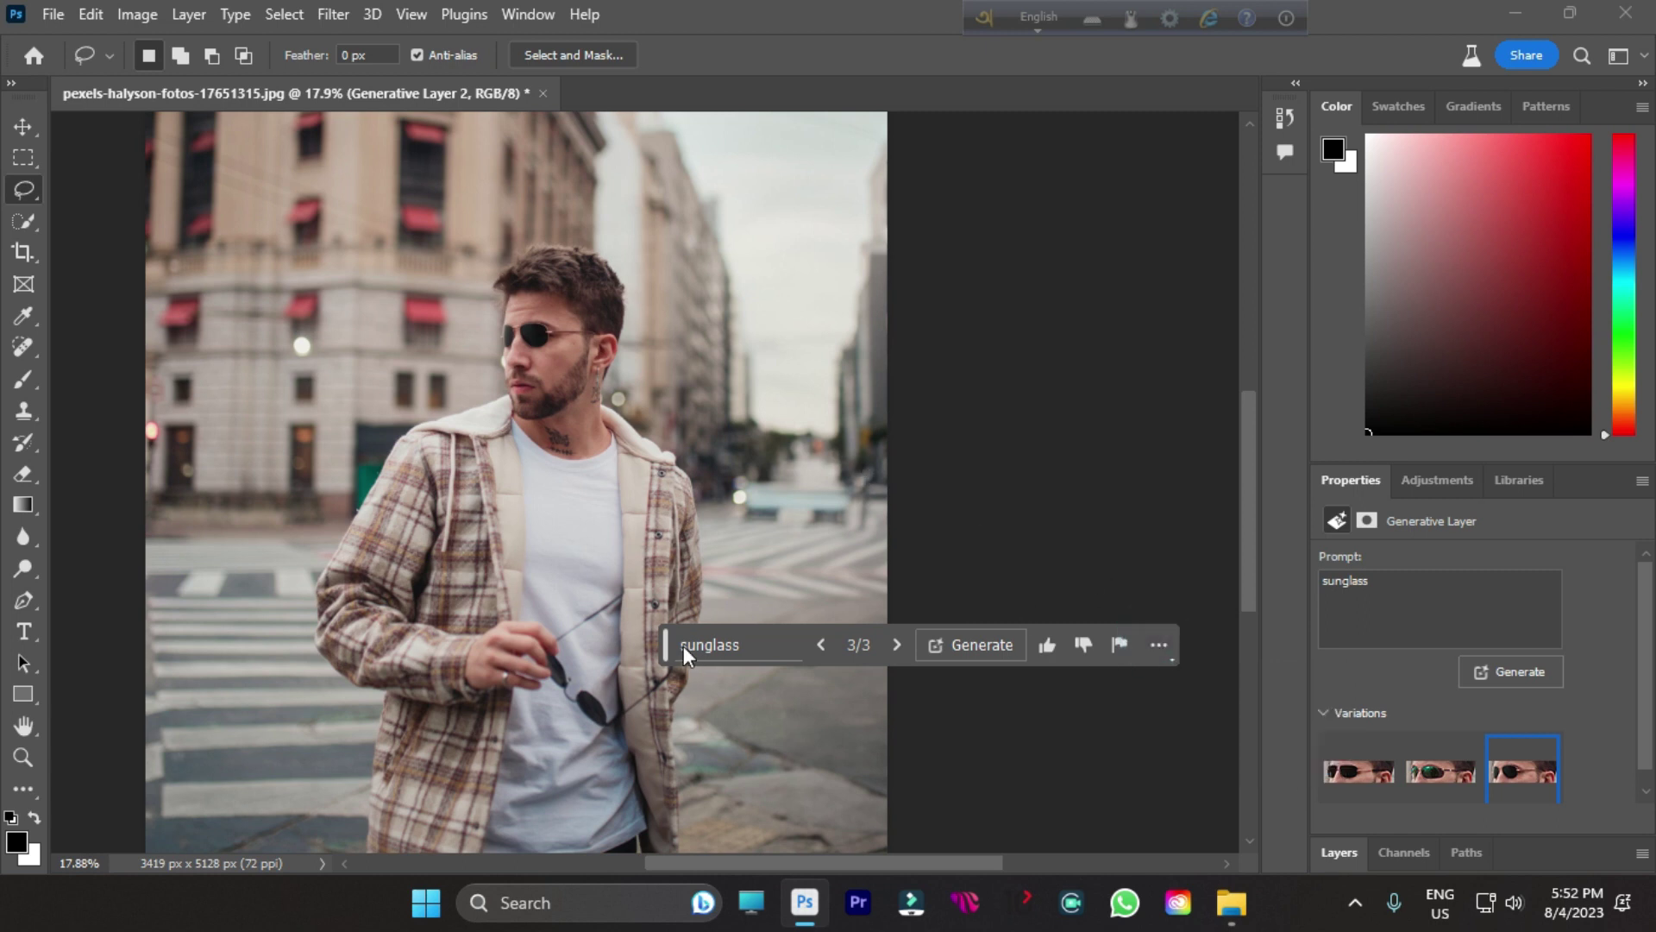
{"action": "left_click_drag", "start_coordinate": [665, 639], "coordinate": [730, 593]}
{"action": "scroll", "coordinate": [381, 599], "scroll_direction": "down", "scroll_amount": 2}
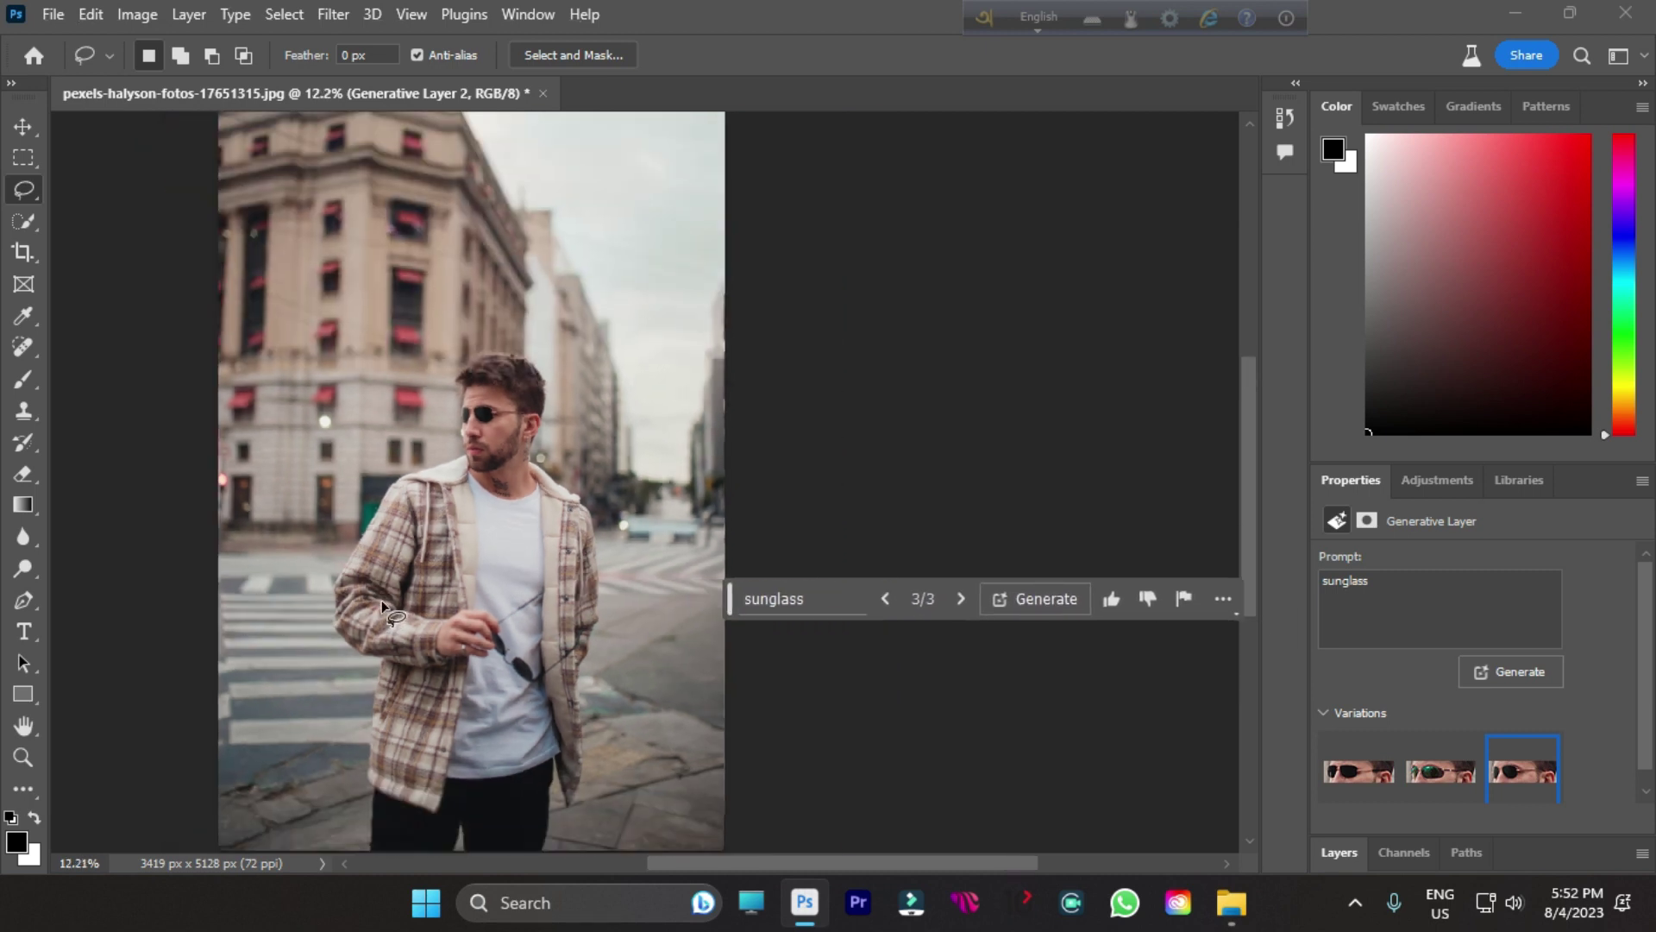
{"action": "scroll", "coordinate": [382, 598], "scroll_direction": "down", "scroll_amount": 3}
{"action": "scroll", "coordinate": [270, 586], "scroll_direction": "up", "scroll_amount": 3}
{"action": "scroll", "coordinate": [259, 565], "scroll_direction": "down", "scroll_amount": 3}
{"action": "scroll", "coordinate": [228, 487], "scroll_direction": "up", "scroll_amount": 4}
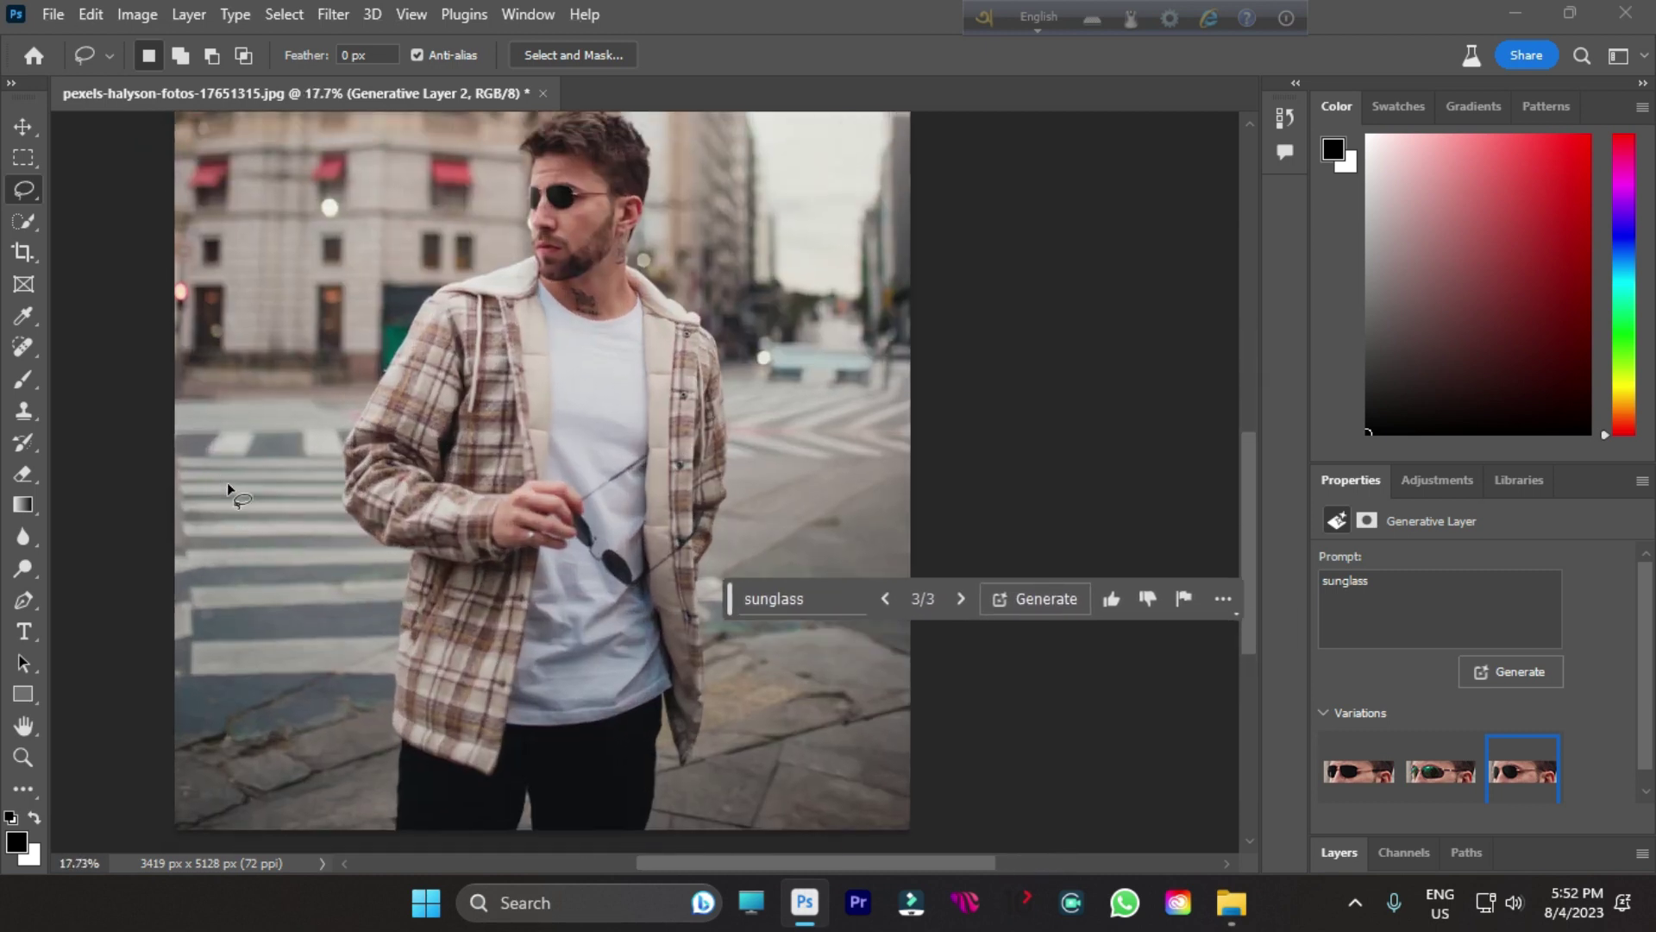
- Extend the canvas beyond the photo's left and bottom edges to 5180 x 5524 px using Crop with Generative Expand
{"action": "scroll", "coordinate": [251, 474], "scroll_direction": "down", "scroll_amount": 3}
{"action": "scroll", "coordinate": [265, 464], "scroll_direction": "up", "scroll_amount": 3}
{"action": "left_click", "coordinate": [23, 253]}
{"action": "scroll", "coordinate": [168, 389], "scroll_direction": "down", "scroll_amount": 2}
{"action": "left_click_drag", "start_coordinate": [207, 454], "coordinate": [100, 431]}
{"action": "left_click_drag", "start_coordinate": [410, 735], "coordinate": [405, 759]}
{"action": "left_click", "coordinate": [1335, 55]}
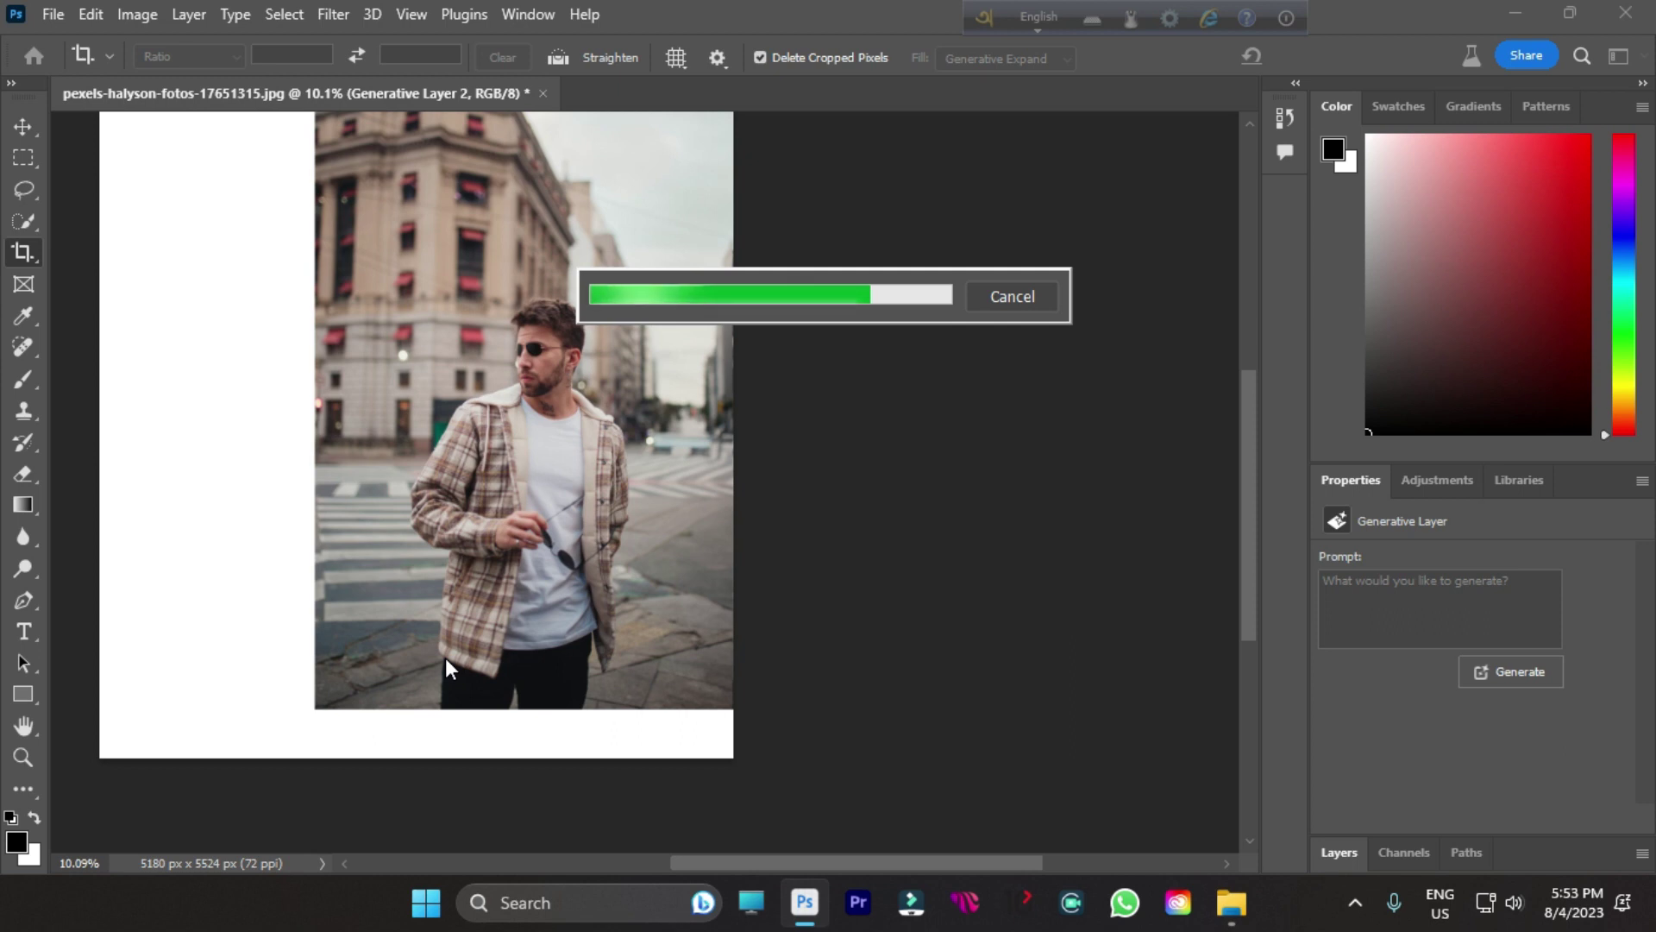
- Preview pexels-meum-mare-12324970.jpg from the Photoshop Beta folder in the photo viewer, close it and return to Photoshop
{"action": "left_click", "coordinate": [1247, 904]}
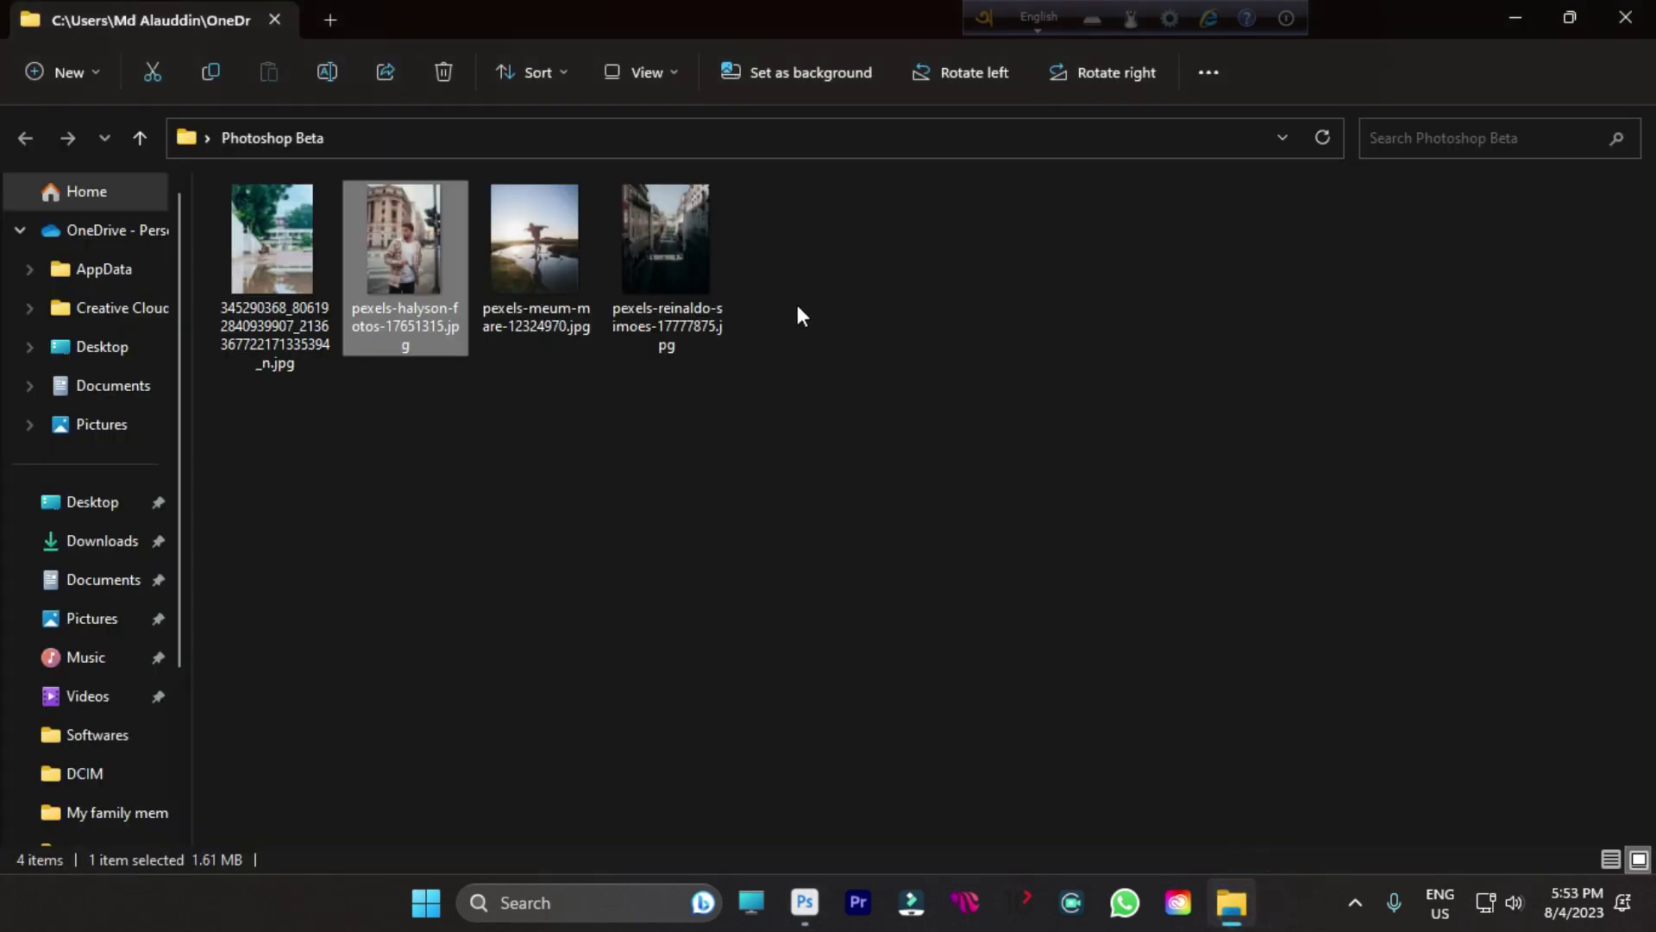
{"action": "double_click", "coordinate": [542, 268]}
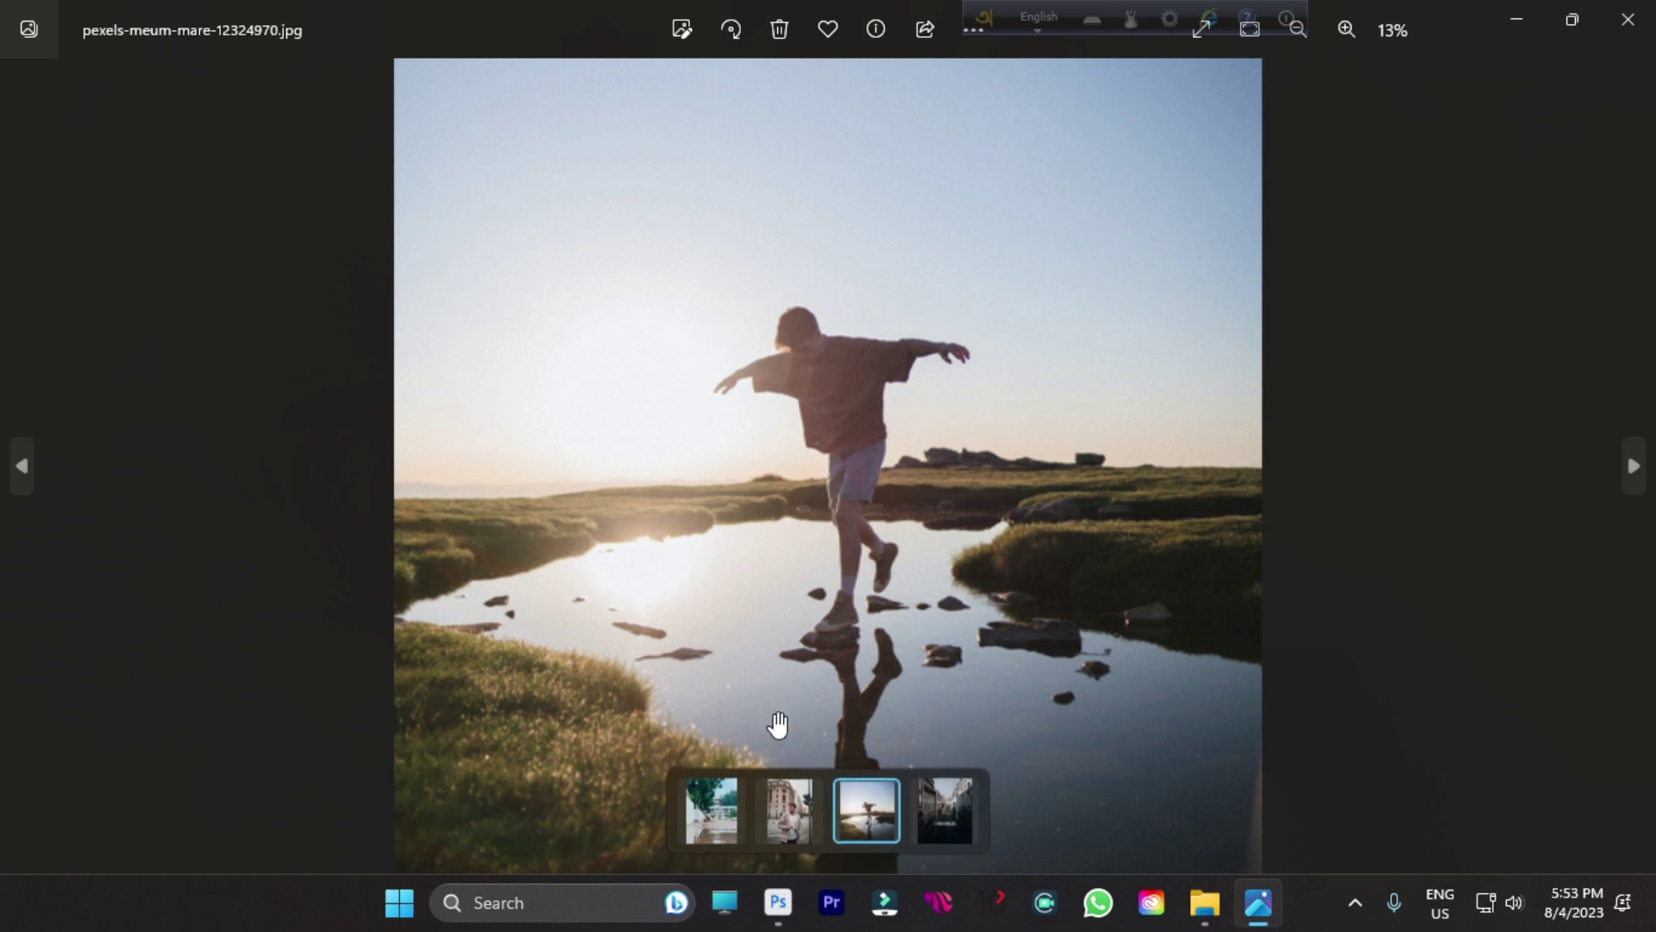
{"action": "scroll", "coordinate": [874, 513], "scroll_direction": "down", "scroll_amount": 1}
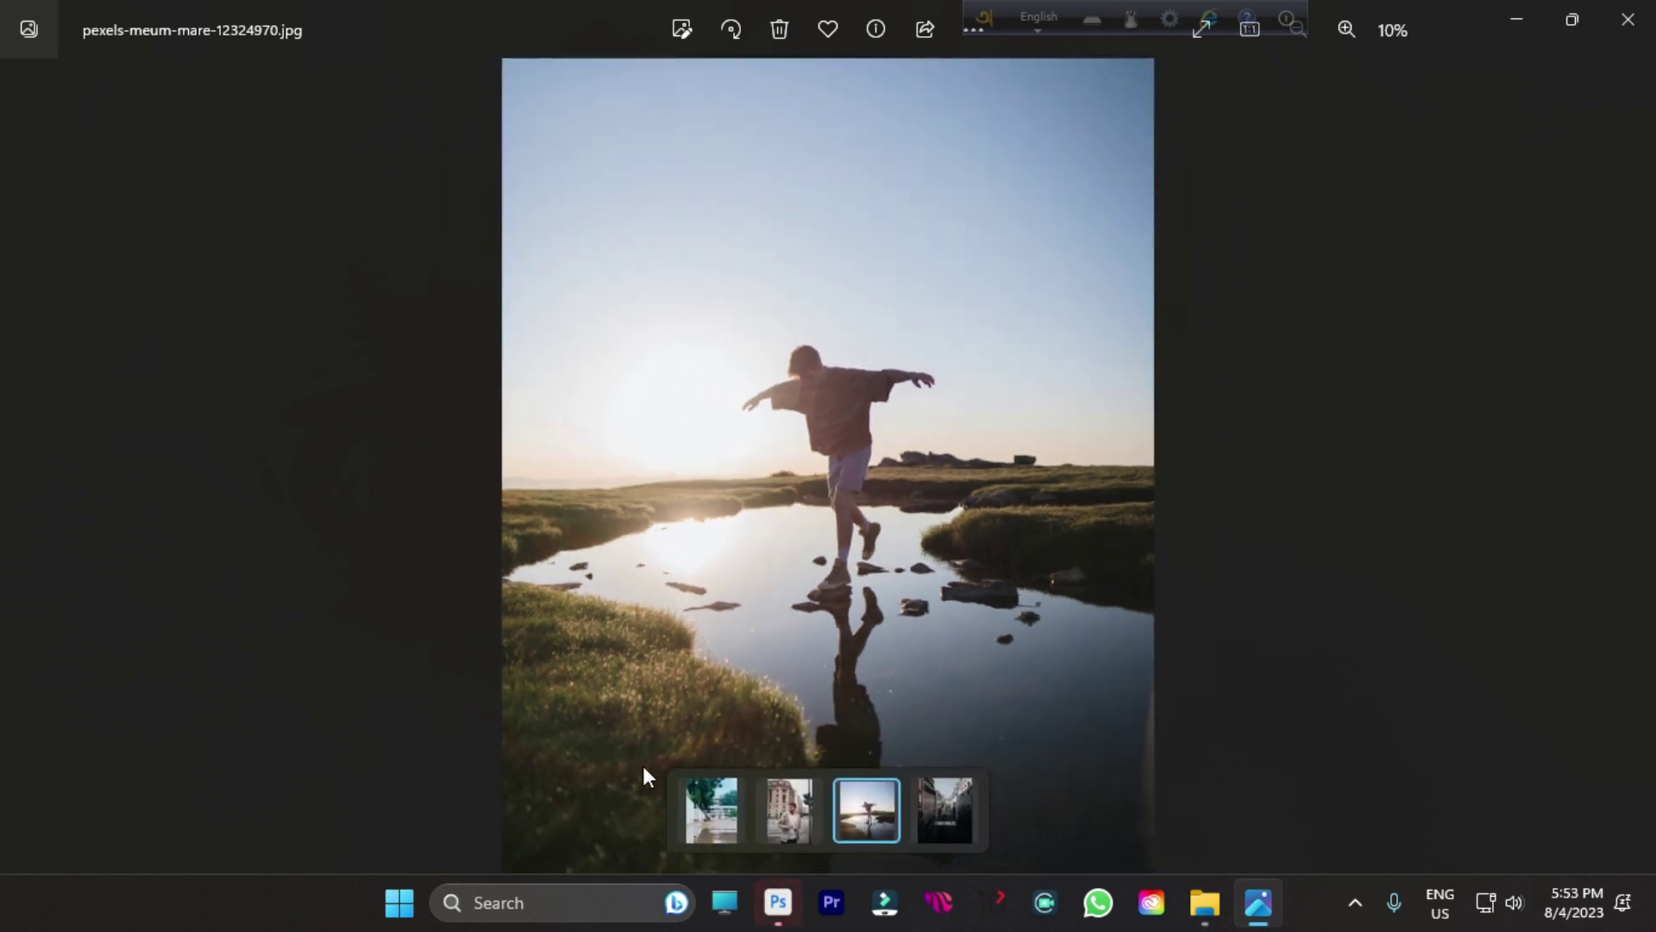
{"action": "left_click", "coordinate": [630, 726]}
{"action": "scroll", "coordinate": [789, 466], "scroll_direction": "up", "scroll_amount": 1}
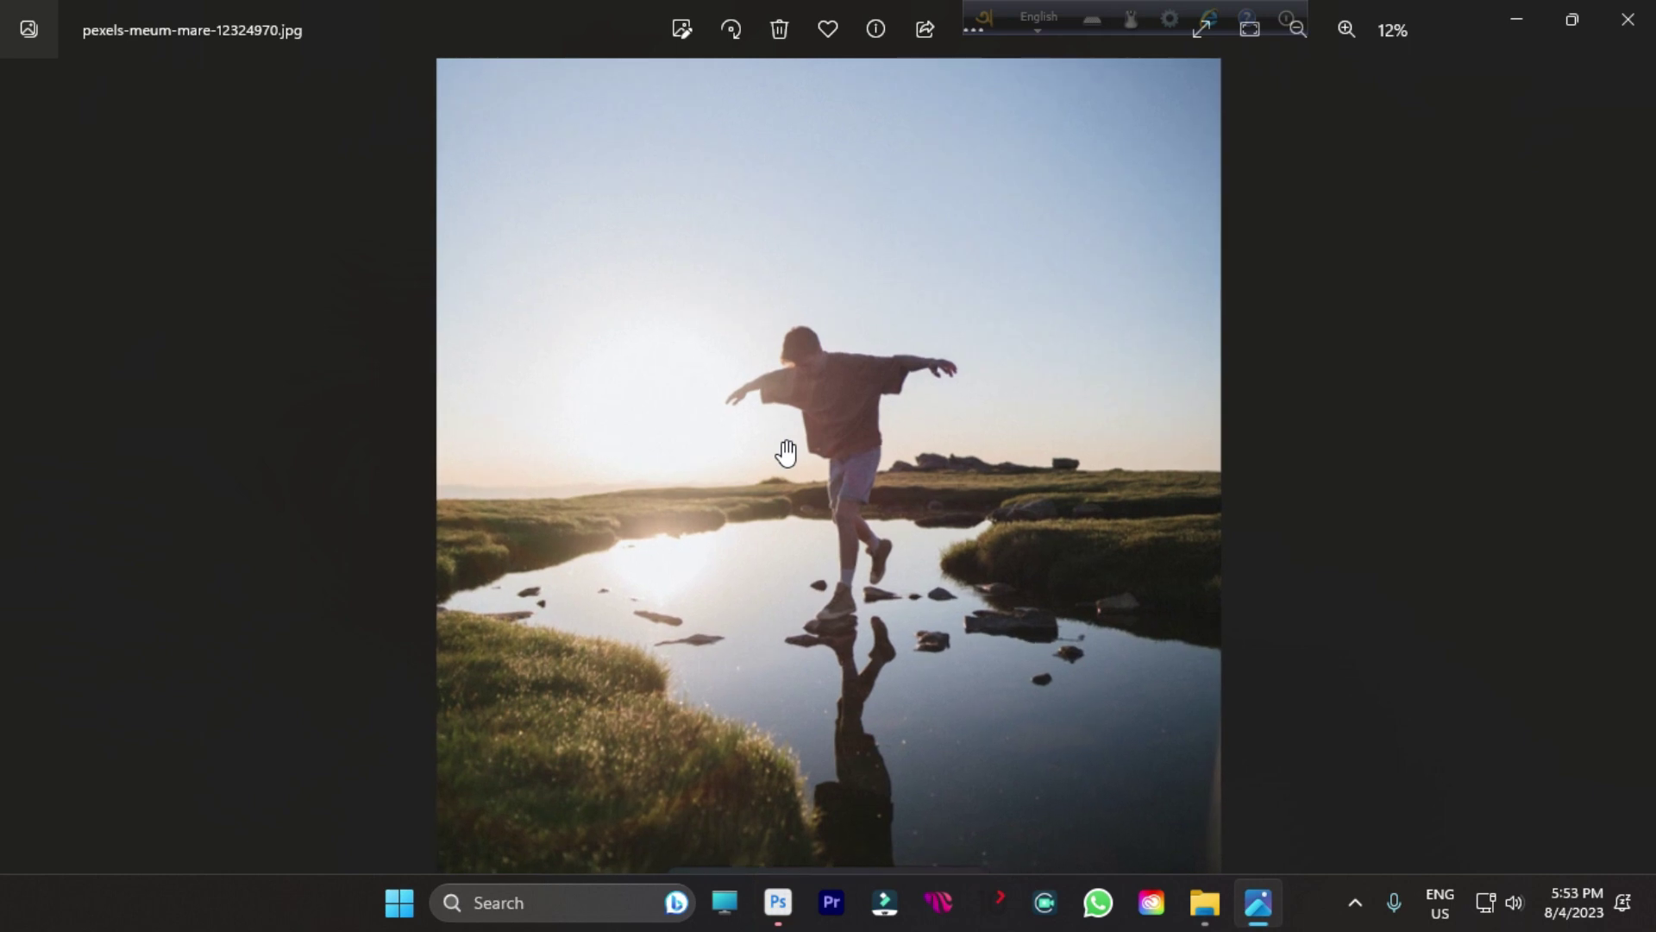
{"action": "scroll", "coordinate": [888, 636], "scroll_direction": "up", "scroll_amount": 3}
{"action": "scroll", "coordinate": [681, 625], "scroll_direction": "down", "scroll_amount": 4}
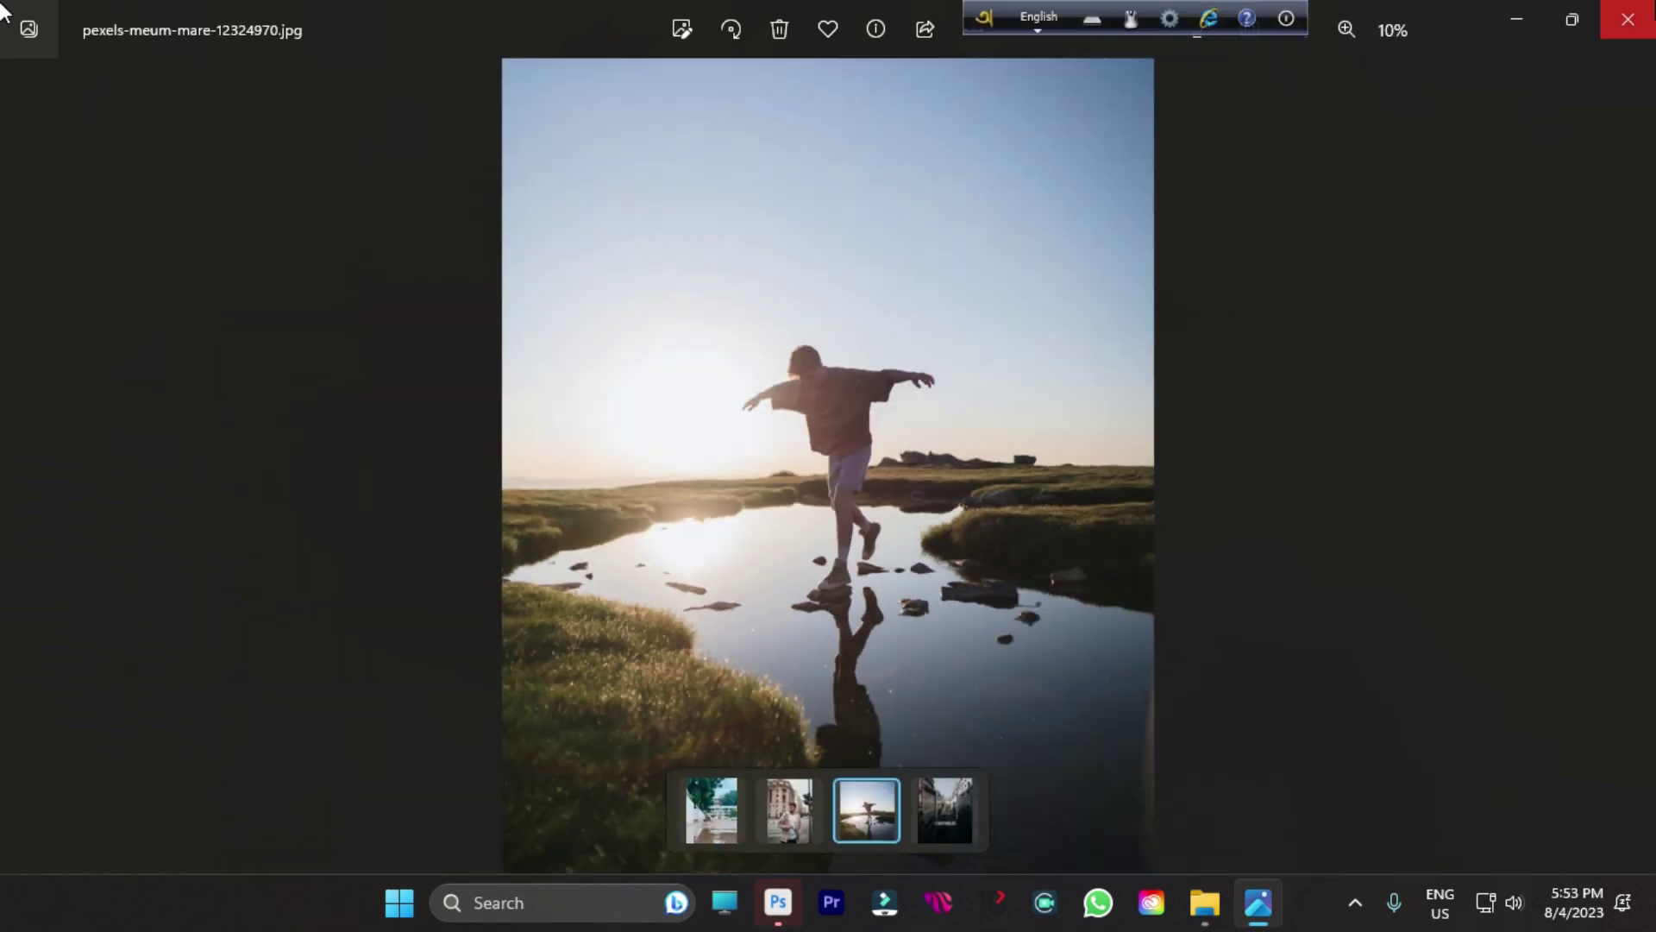
{"action": "left_click", "coordinate": [1627, 19]}
{"action": "left_click", "coordinate": [805, 902]}
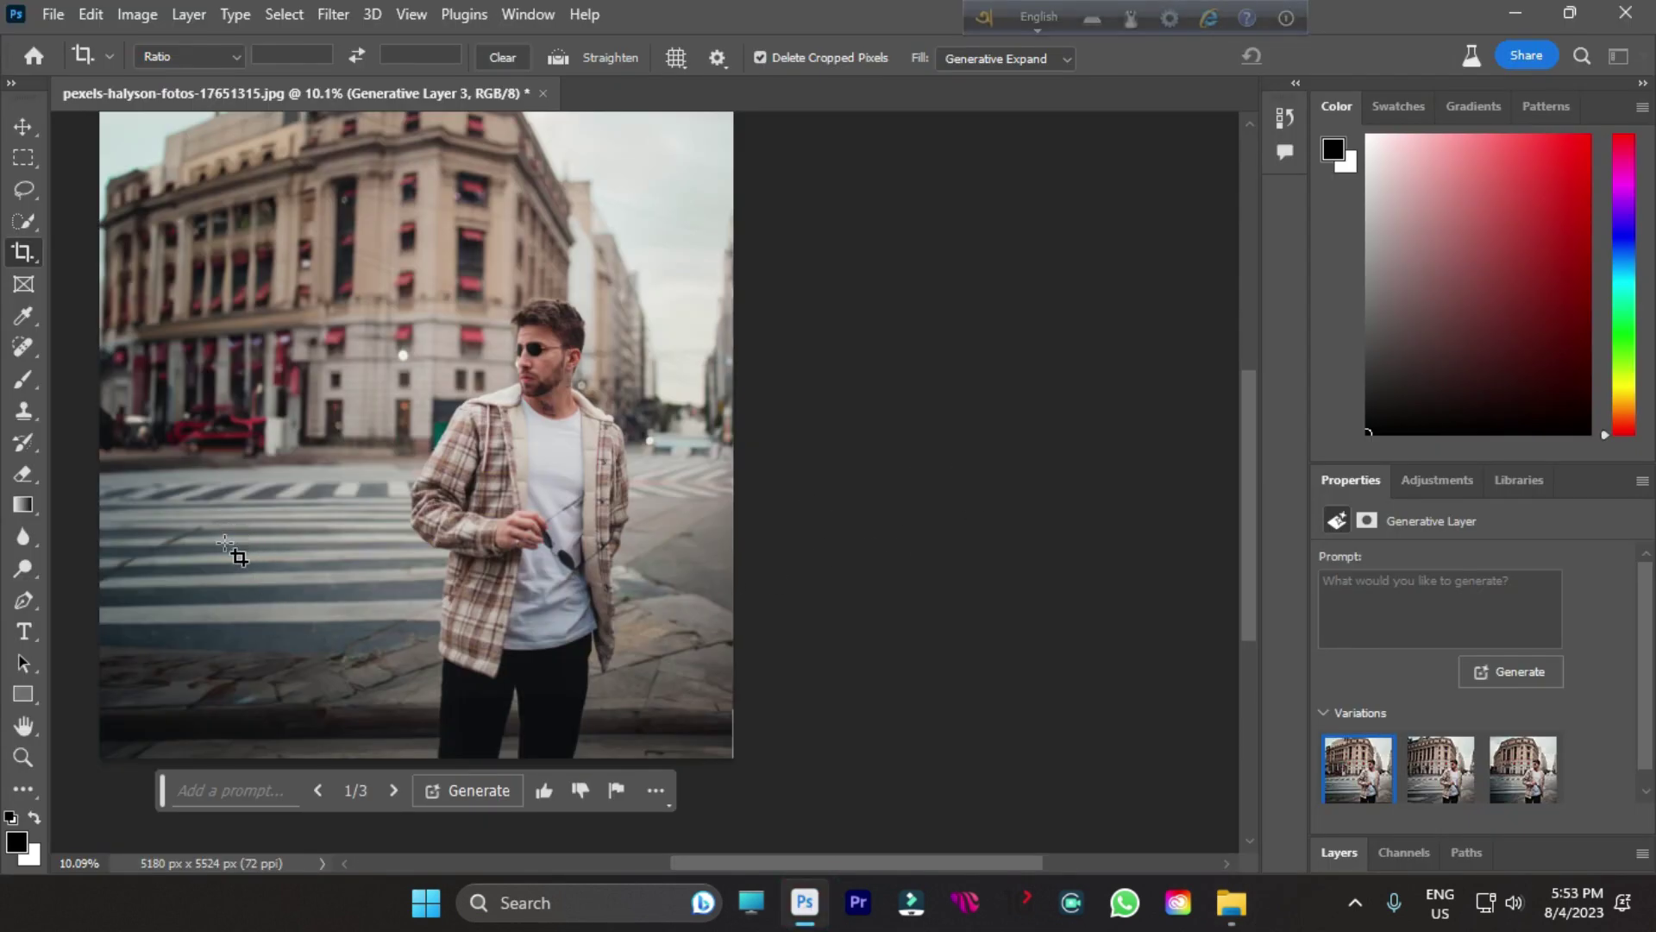
- Compare the Generative Expand variations of the street scene and keep the second one
{"action": "left_click", "coordinate": [393, 790]}
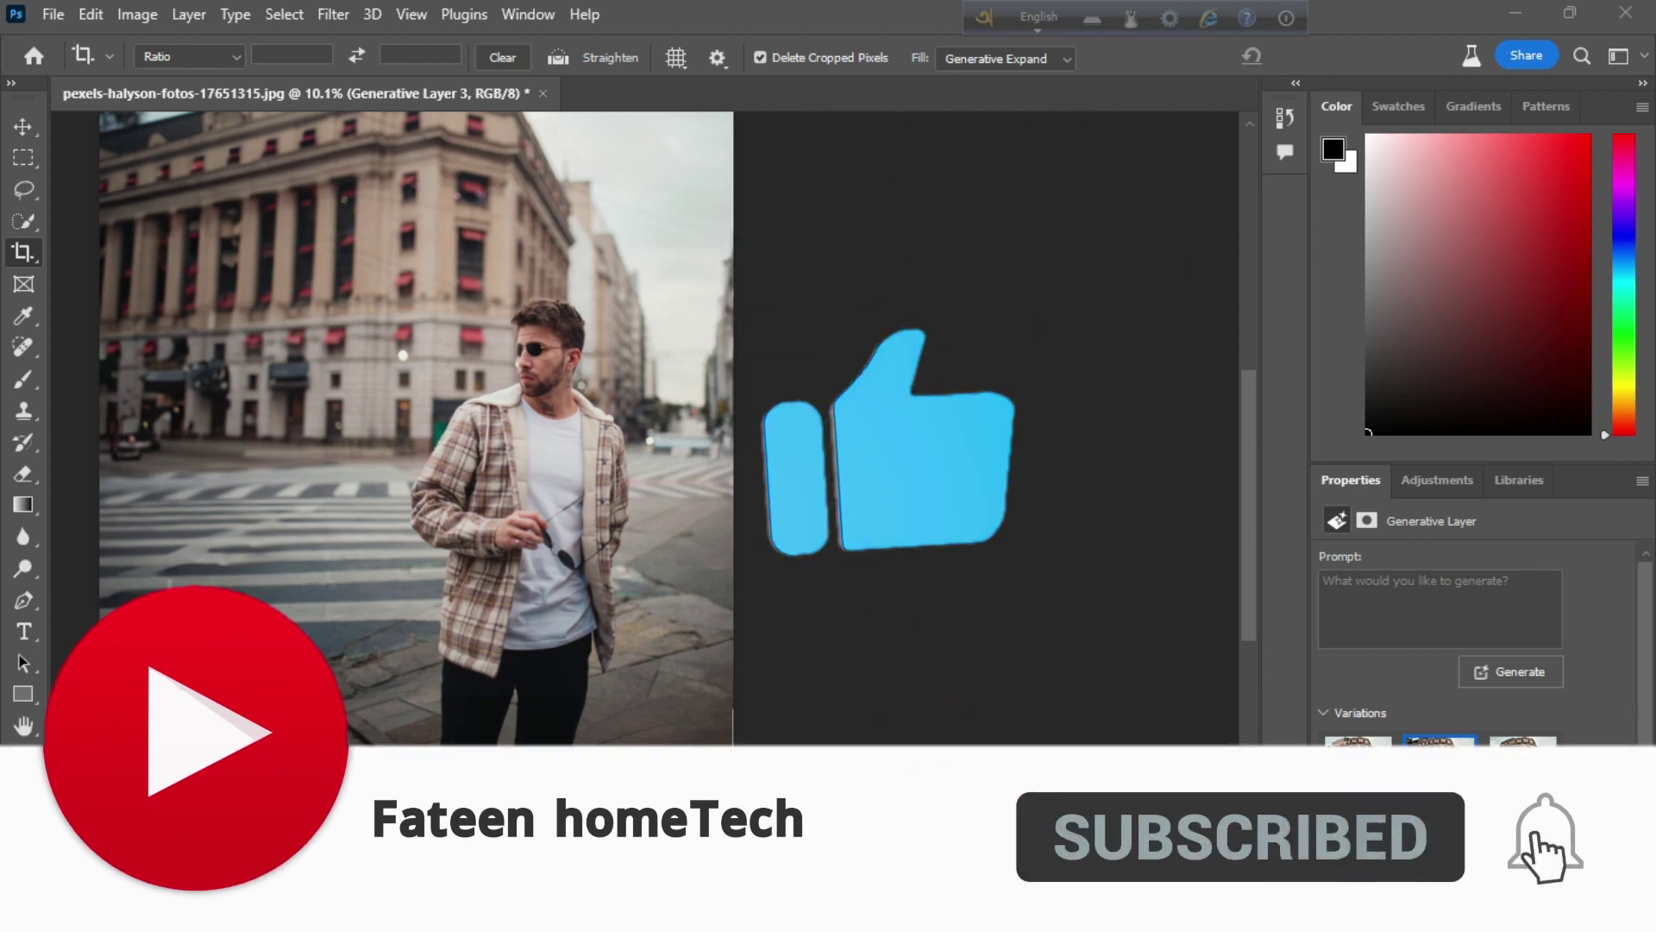
{"action": "left_click", "coordinate": [392, 790]}
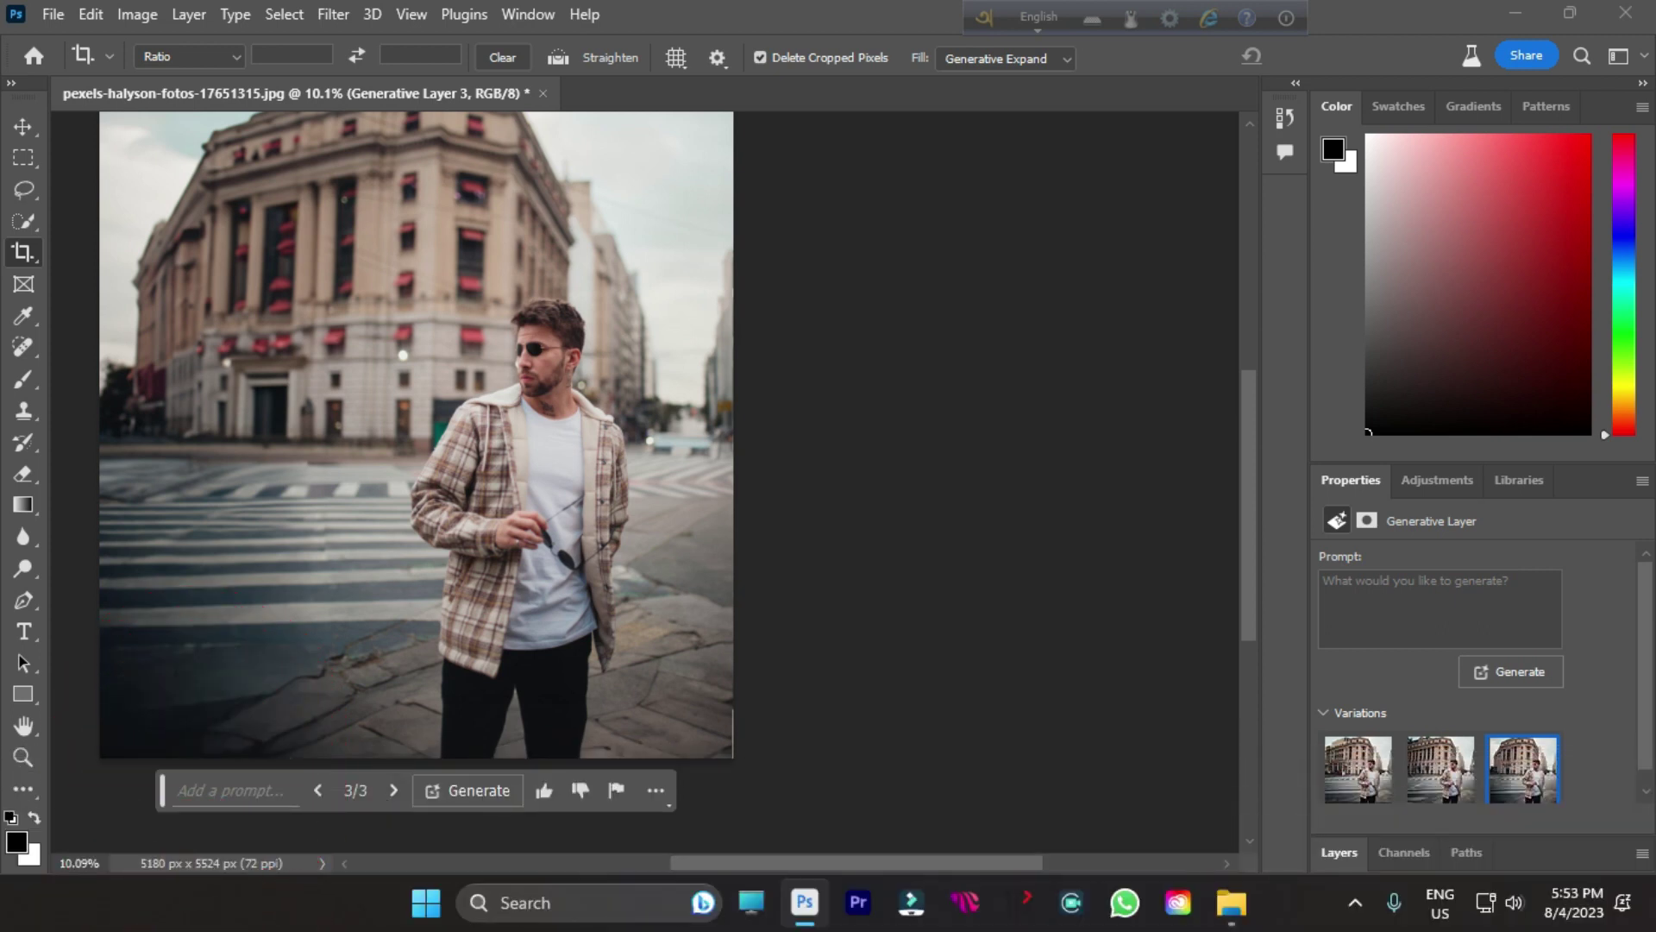
{"action": "left_click", "coordinate": [324, 789]}
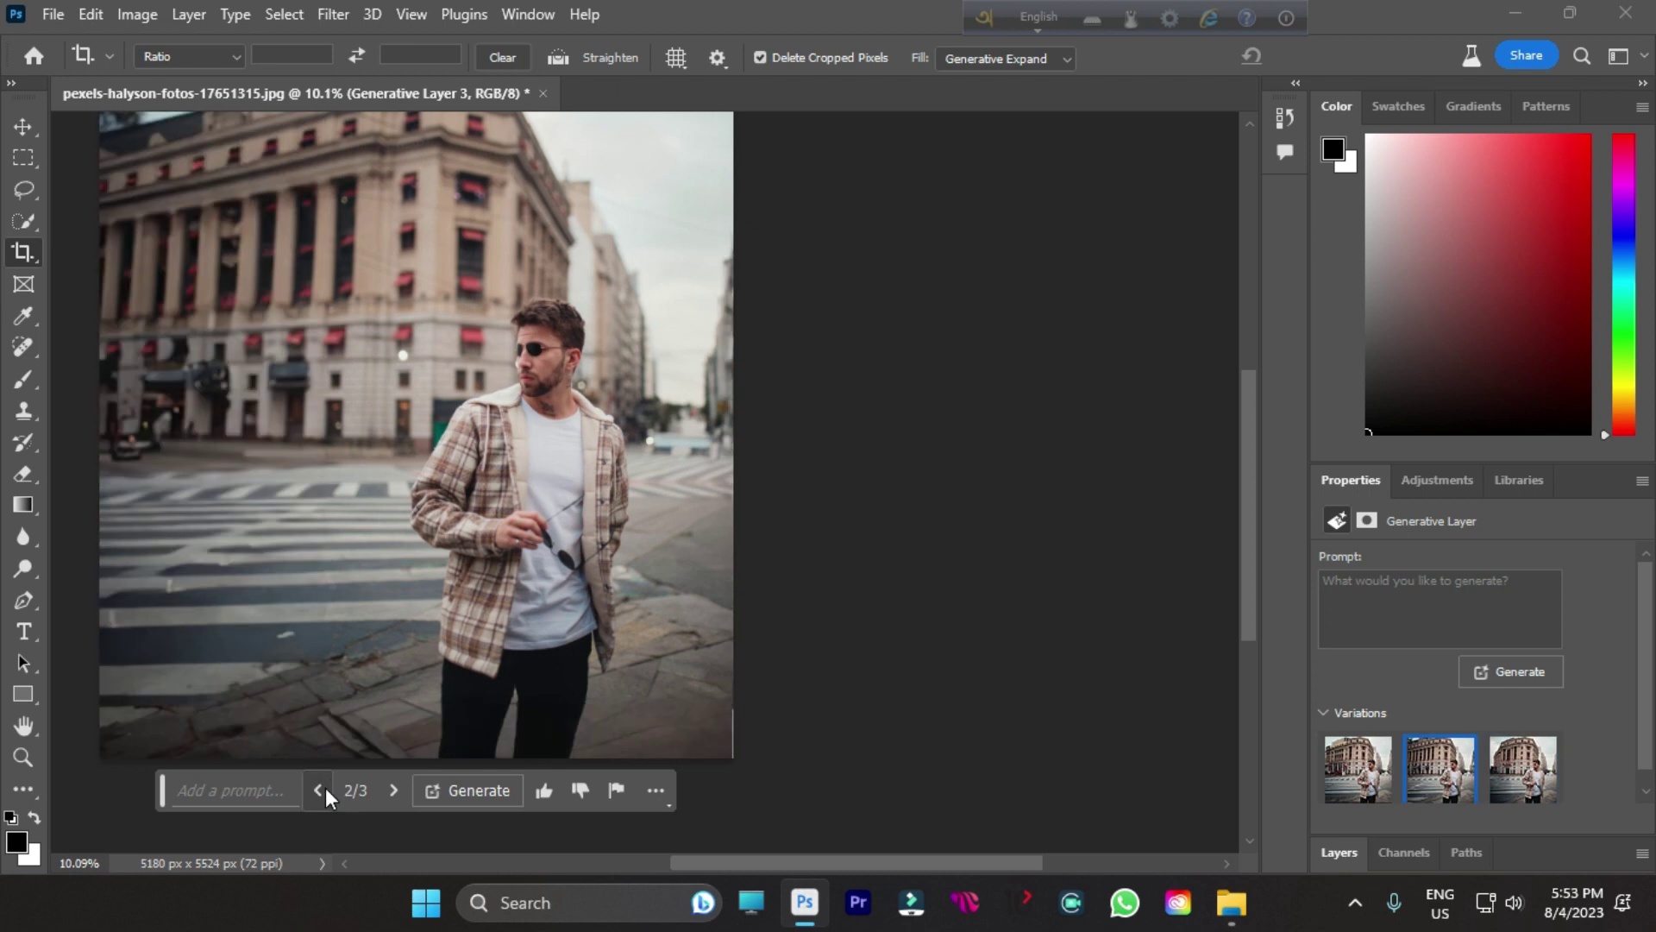
{"action": "scroll", "coordinate": [304, 498], "scroll_direction": "up", "scroll_amount": 2}
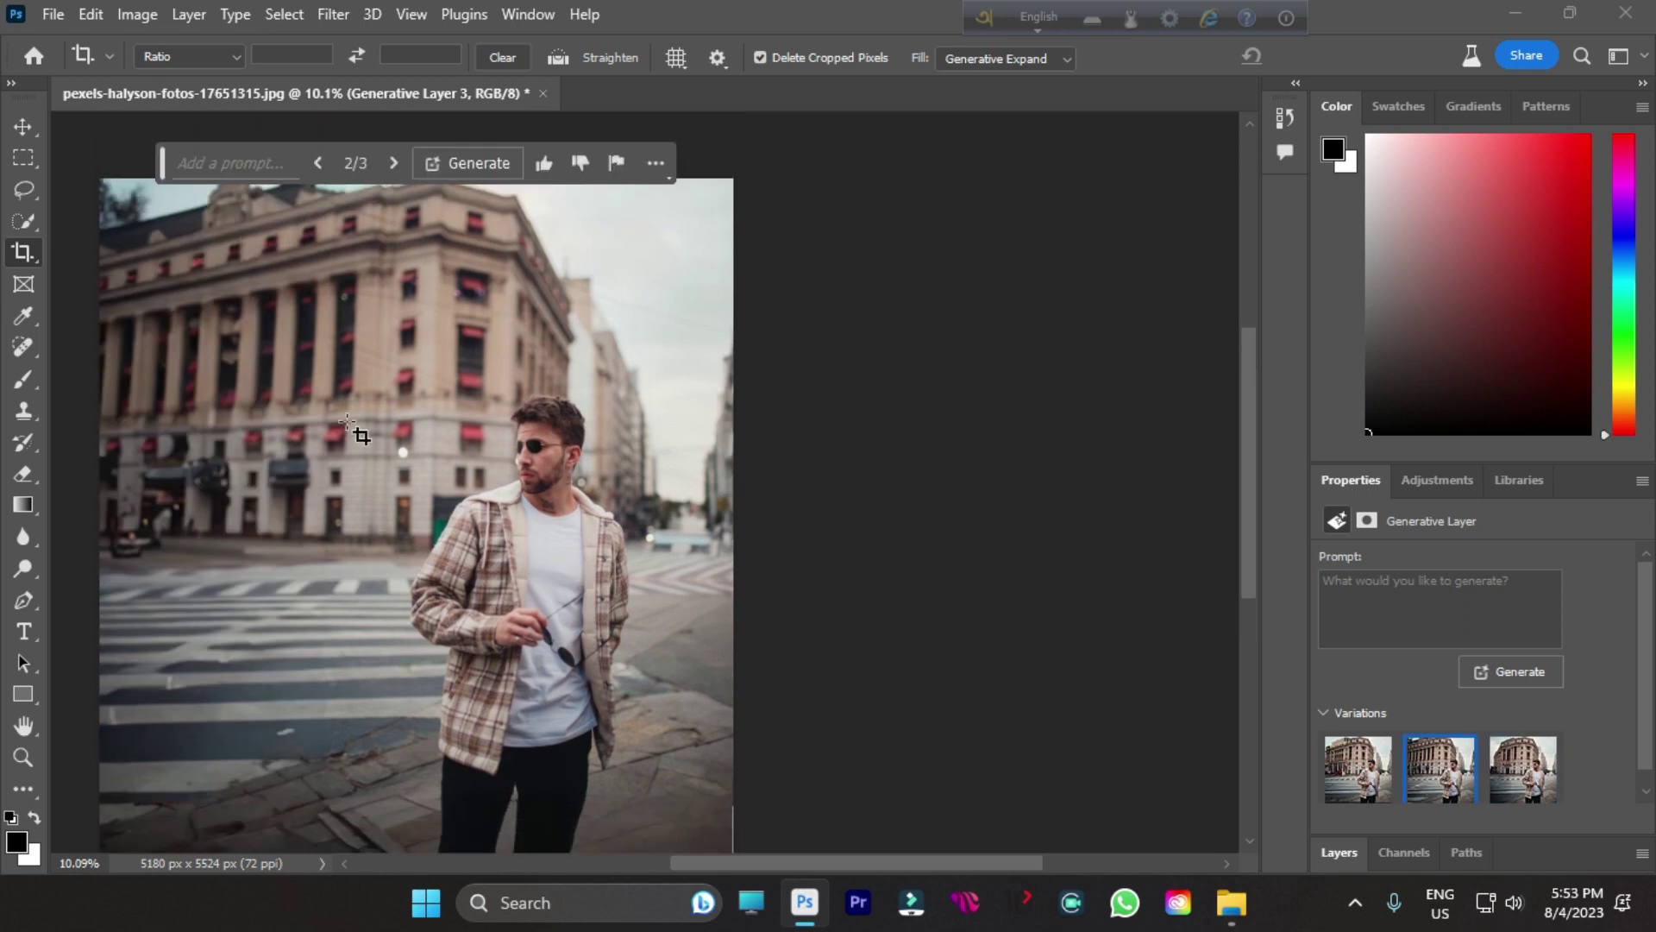
{"action": "scroll", "coordinate": [303, 497], "scroll_direction": "down", "scroll_amount": 2}
- Inspect the expanded areas of the photo up close, checking the building, crosswalk and pavement around the man
{"action": "left_click", "coordinate": [22, 125]}
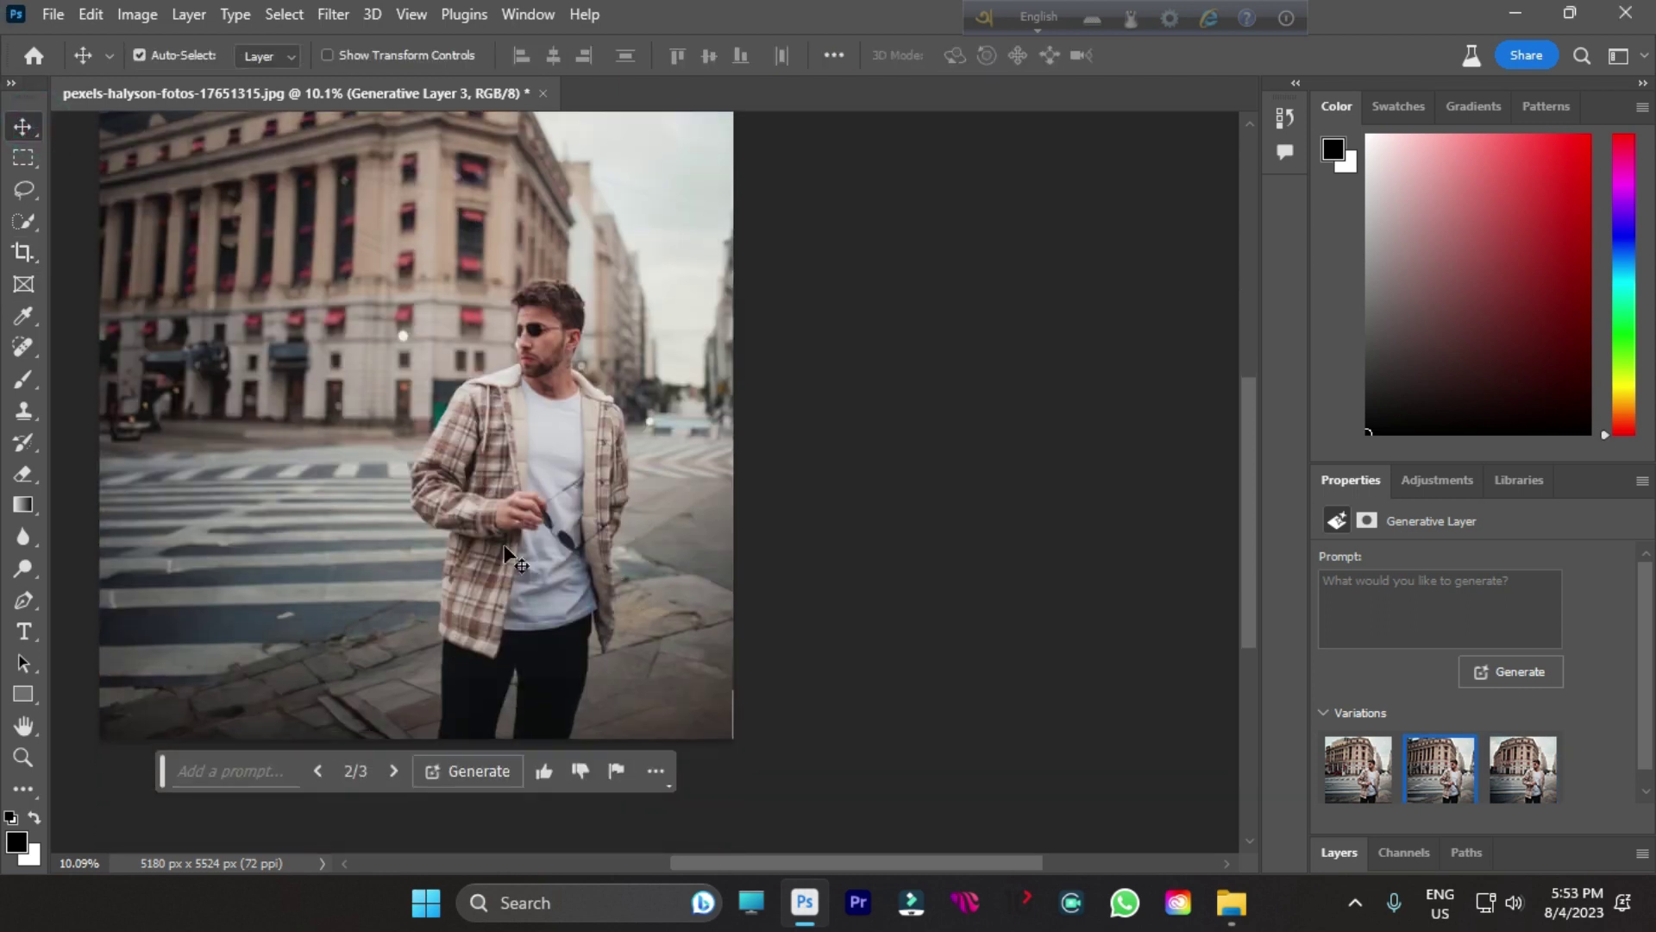
{"action": "scroll", "coordinate": [110, 535], "scroll_direction": "up", "scroll_amount": 3}
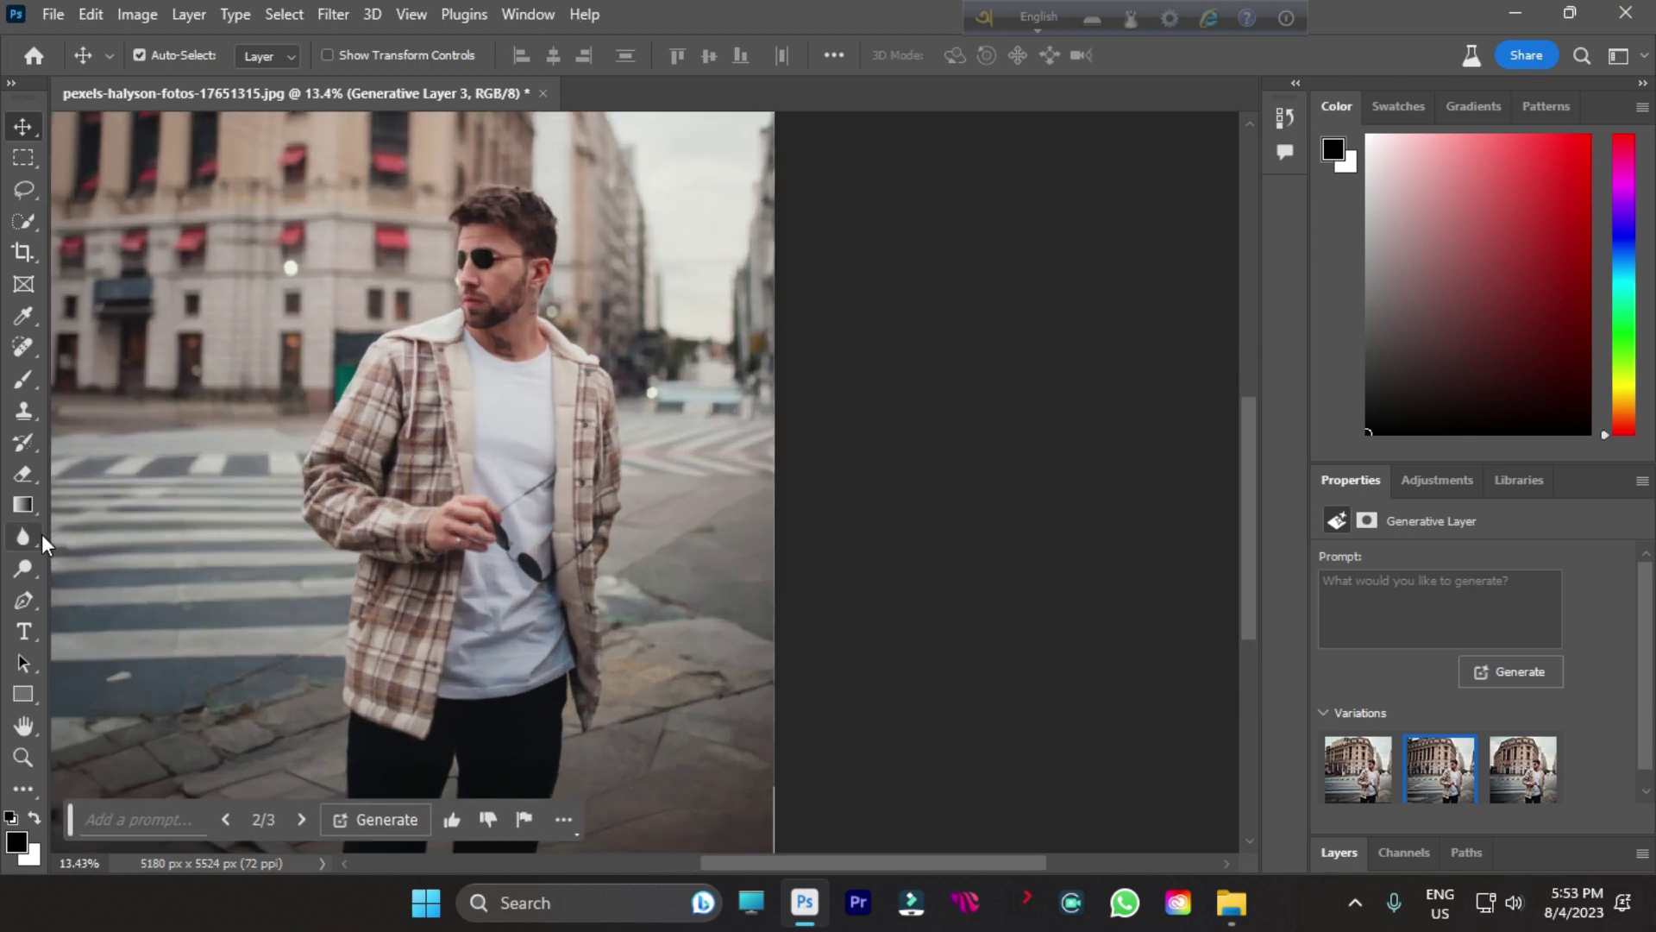
{"action": "scroll", "coordinate": [462, 759], "scroll_direction": "down", "scroll_amount": 4}
{"action": "left_click_drag", "start_coordinate": [840, 865], "coordinate": [654, 866]}
{"action": "scroll", "coordinate": [552, 777], "scroll_direction": "down", "scroll_amount": 2}
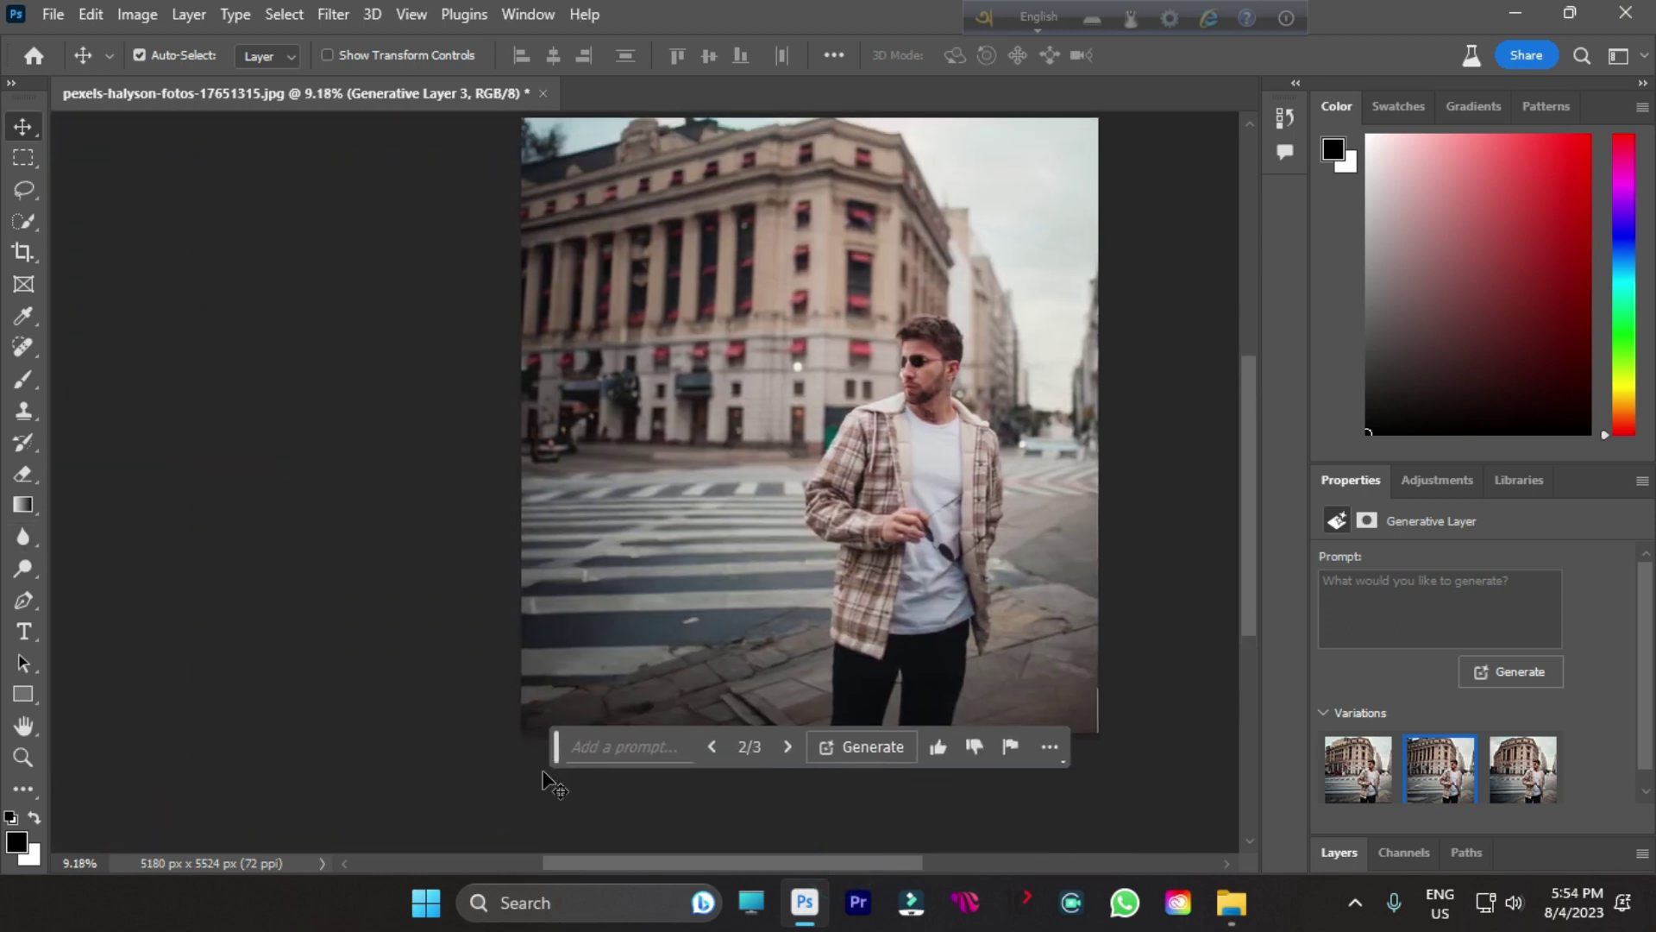
{"action": "scroll", "coordinate": [561, 473], "scroll_direction": "up", "scroll_amount": 7}
{"action": "scroll", "coordinate": [677, 362], "scroll_direction": "up", "scroll_amount": 5}
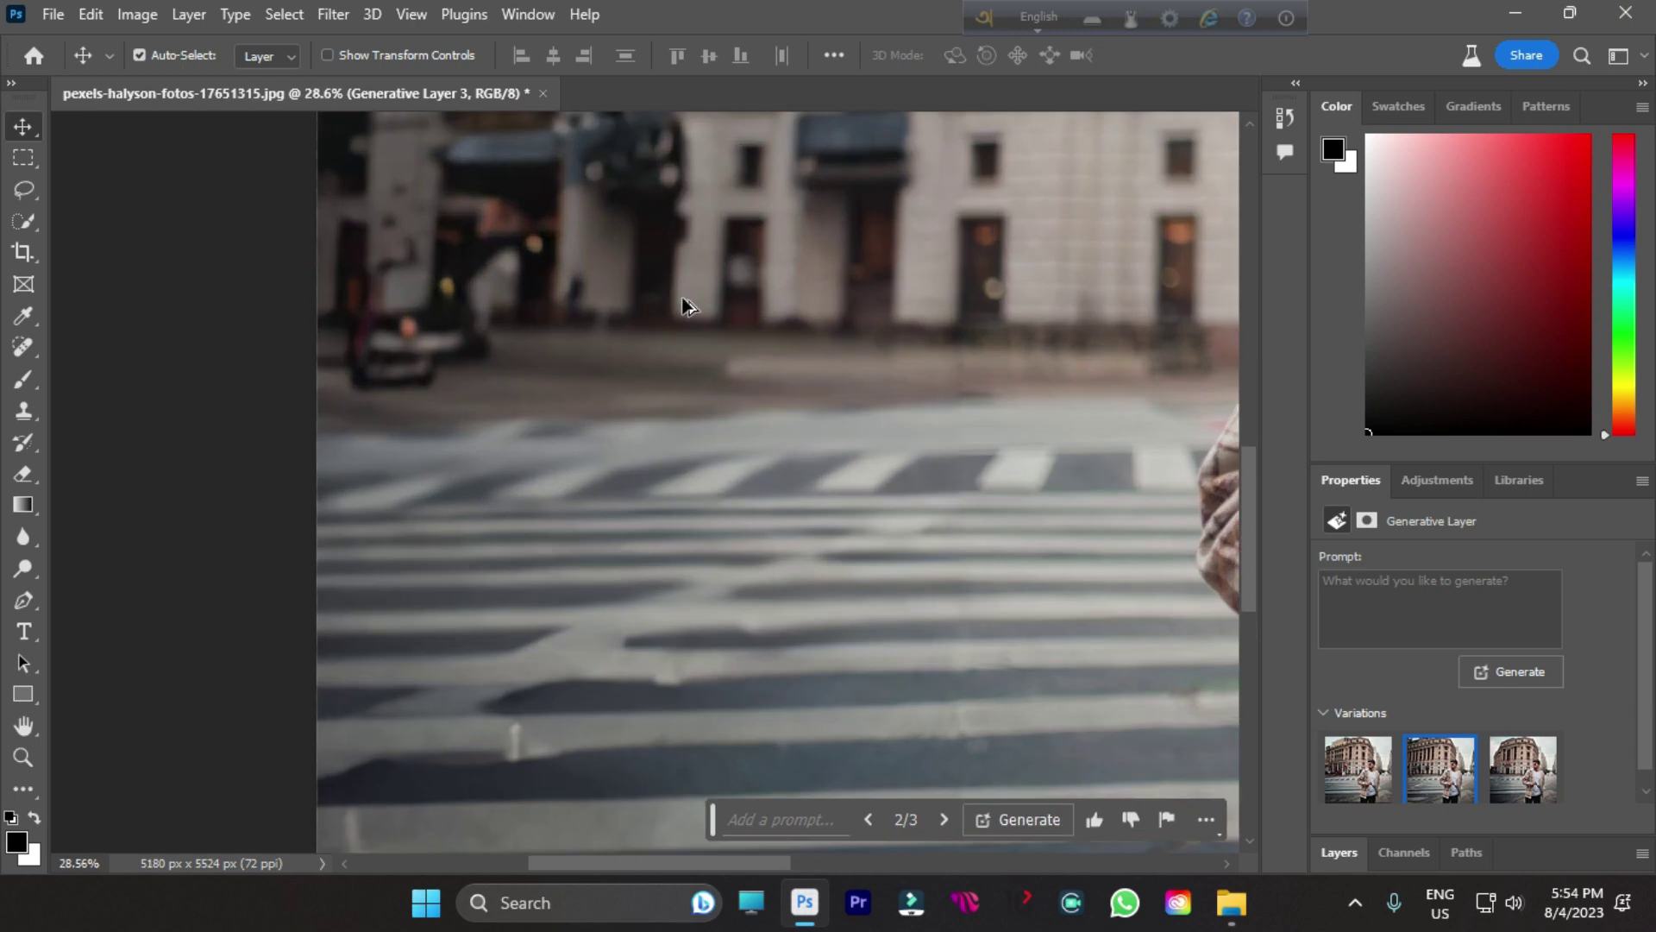
{"action": "scroll", "coordinate": [506, 629], "scroll_direction": "down", "scroll_amount": 5}
{"action": "scroll", "coordinate": [314, 573], "scroll_direction": "down", "scroll_amount": 2}
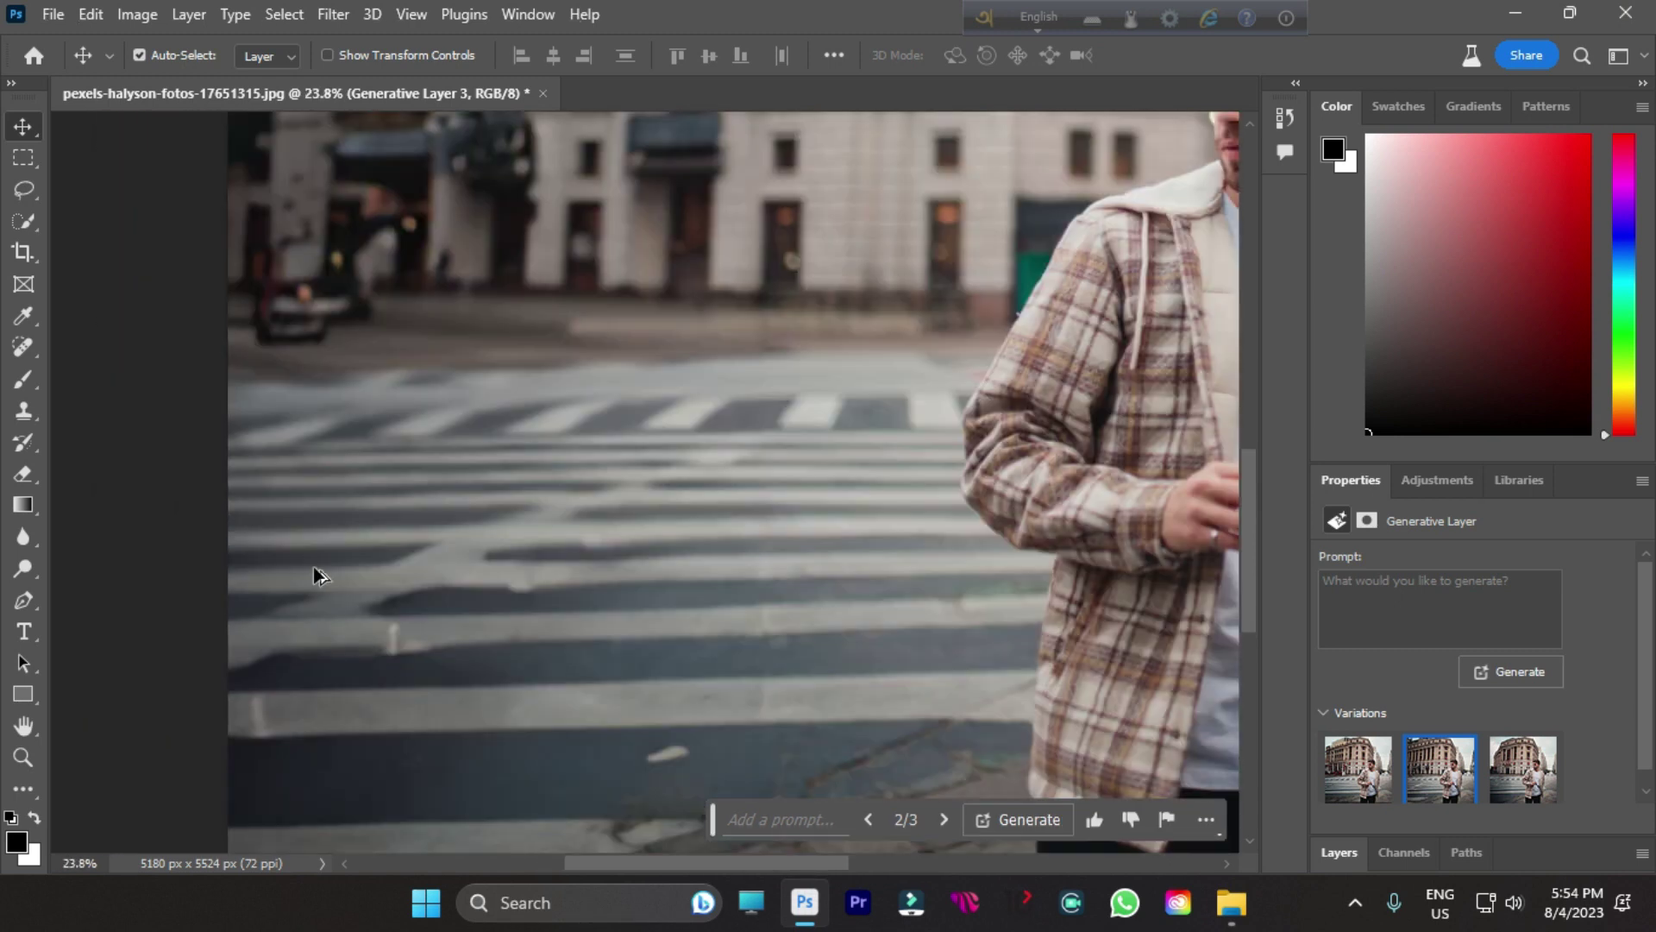
{"action": "scroll", "coordinate": [288, 332], "scroll_direction": "up", "scroll_amount": 2}
{"action": "scroll", "coordinate": [318, 350], "scroll_direction": "up", "scroll_amount": 1}
{"action": "scroll", "coordinate": [470, 418], "scroll_direction": "down", "scroll_amount": 6}
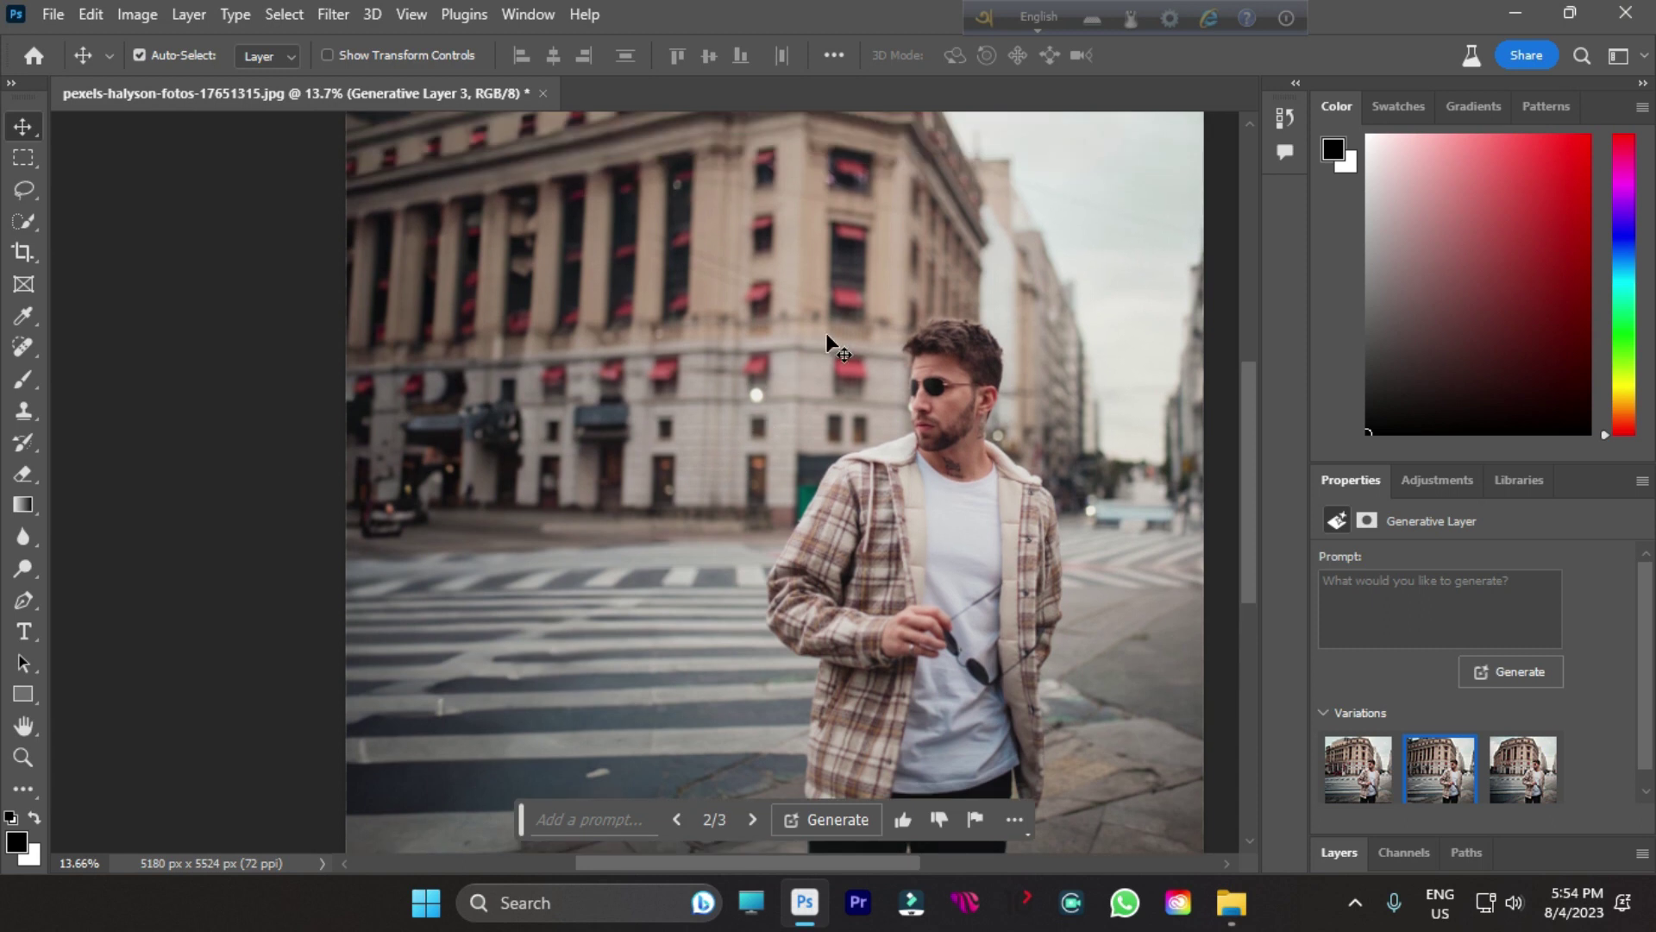
{"action": "scroll", "coordinate": [466, 443], "scroll_direction": "down", "scroll_amount": 2}
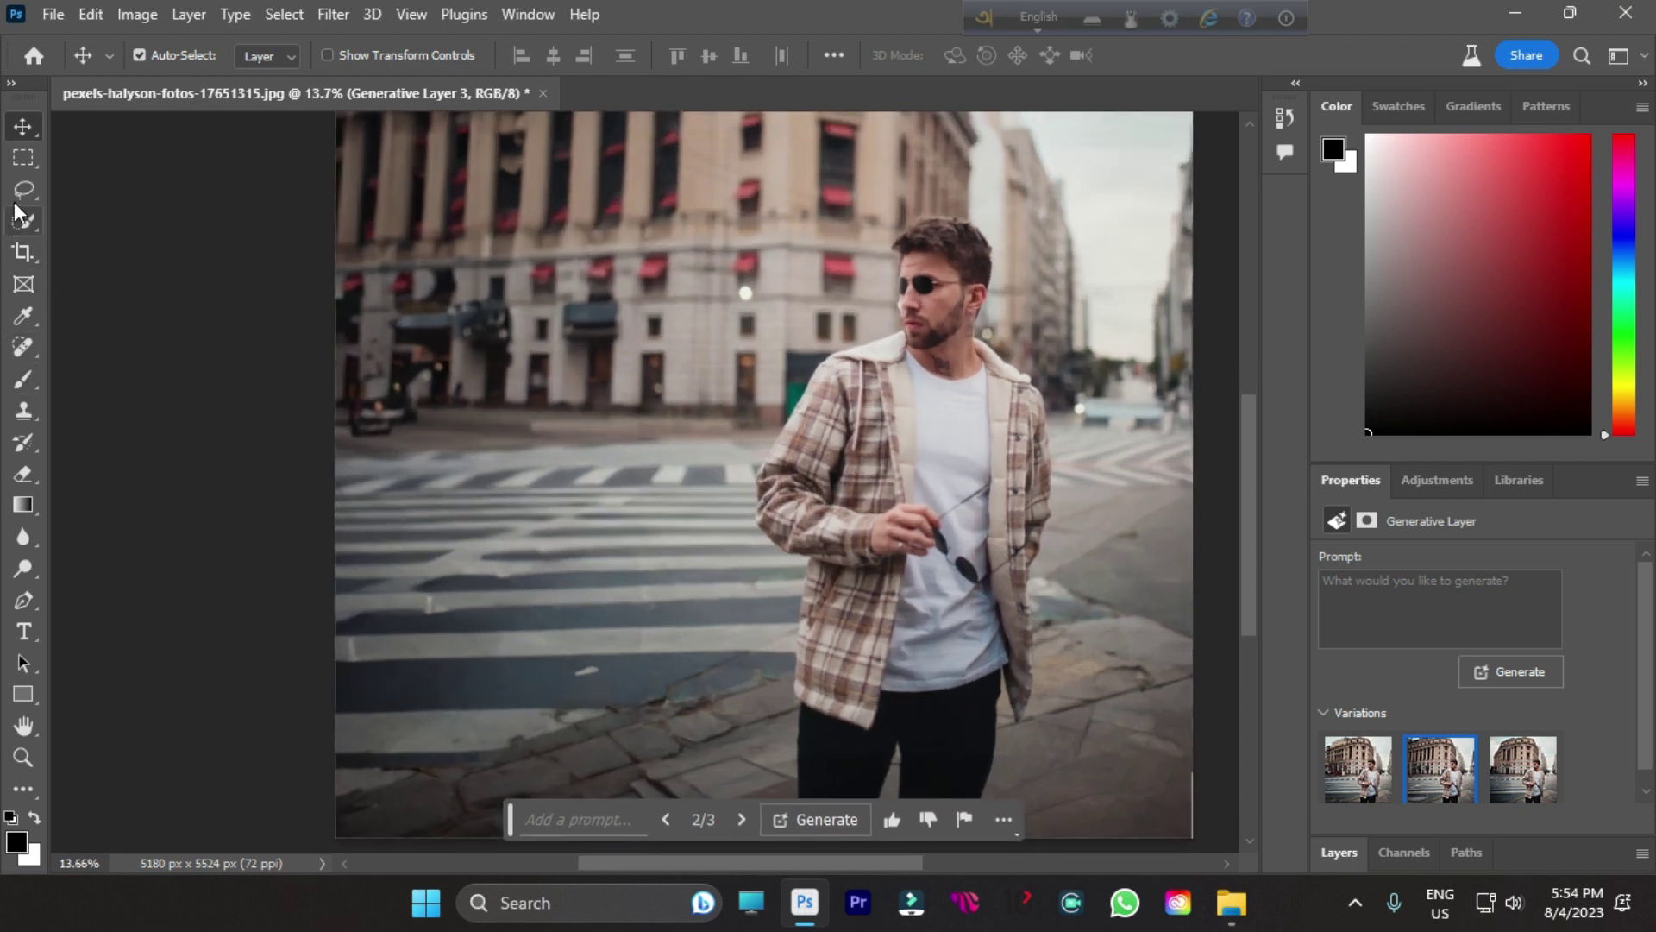
- Draw a Lasso selection over the crosswalk beside the man and run Generative Fill on it with the prompt "car"
{"action": "left_click", "coordinate": [23, 189]}
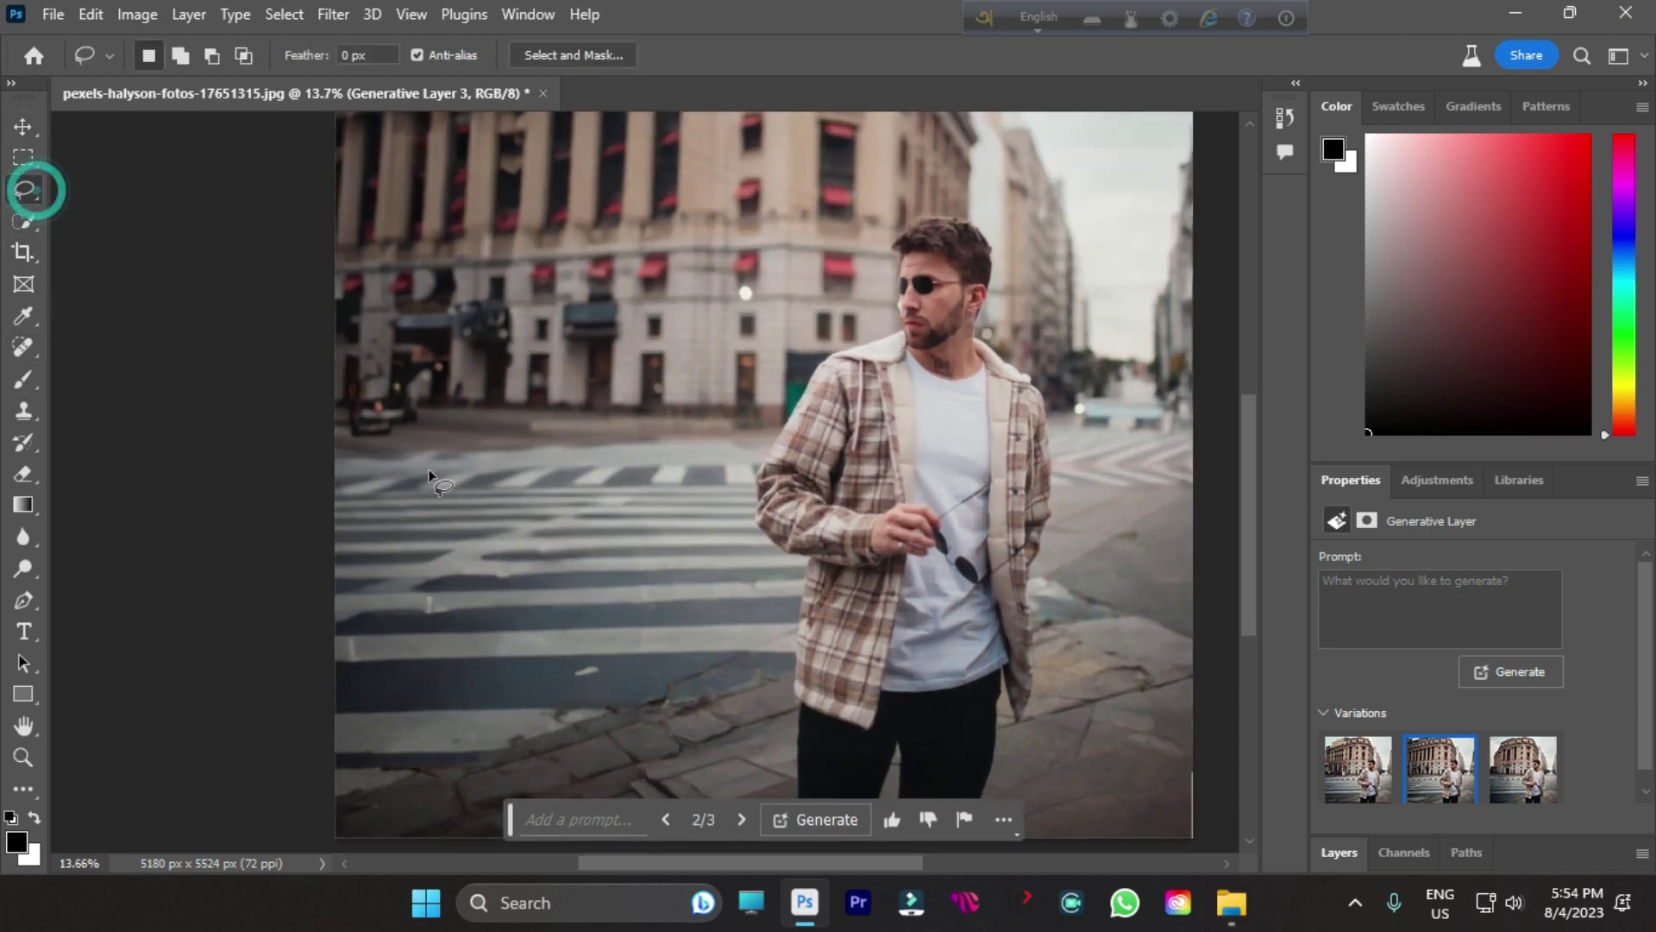
{"action": "mouse_move", "coordinate": [386, 455]}
{"action": "left_mouse_down"}
{"action": "mouse_move", "coordinate": [361, 734]}
{"action": "mouse_move", "coordinate": [713, 651]}
{"action": "mouse_move", "coordinate": [732, 514]}
{"action": "left_mouse_up"}
{"action": "left_click_drag", "start_coordinate": [360, 450], "coordinate": [360, 450]}
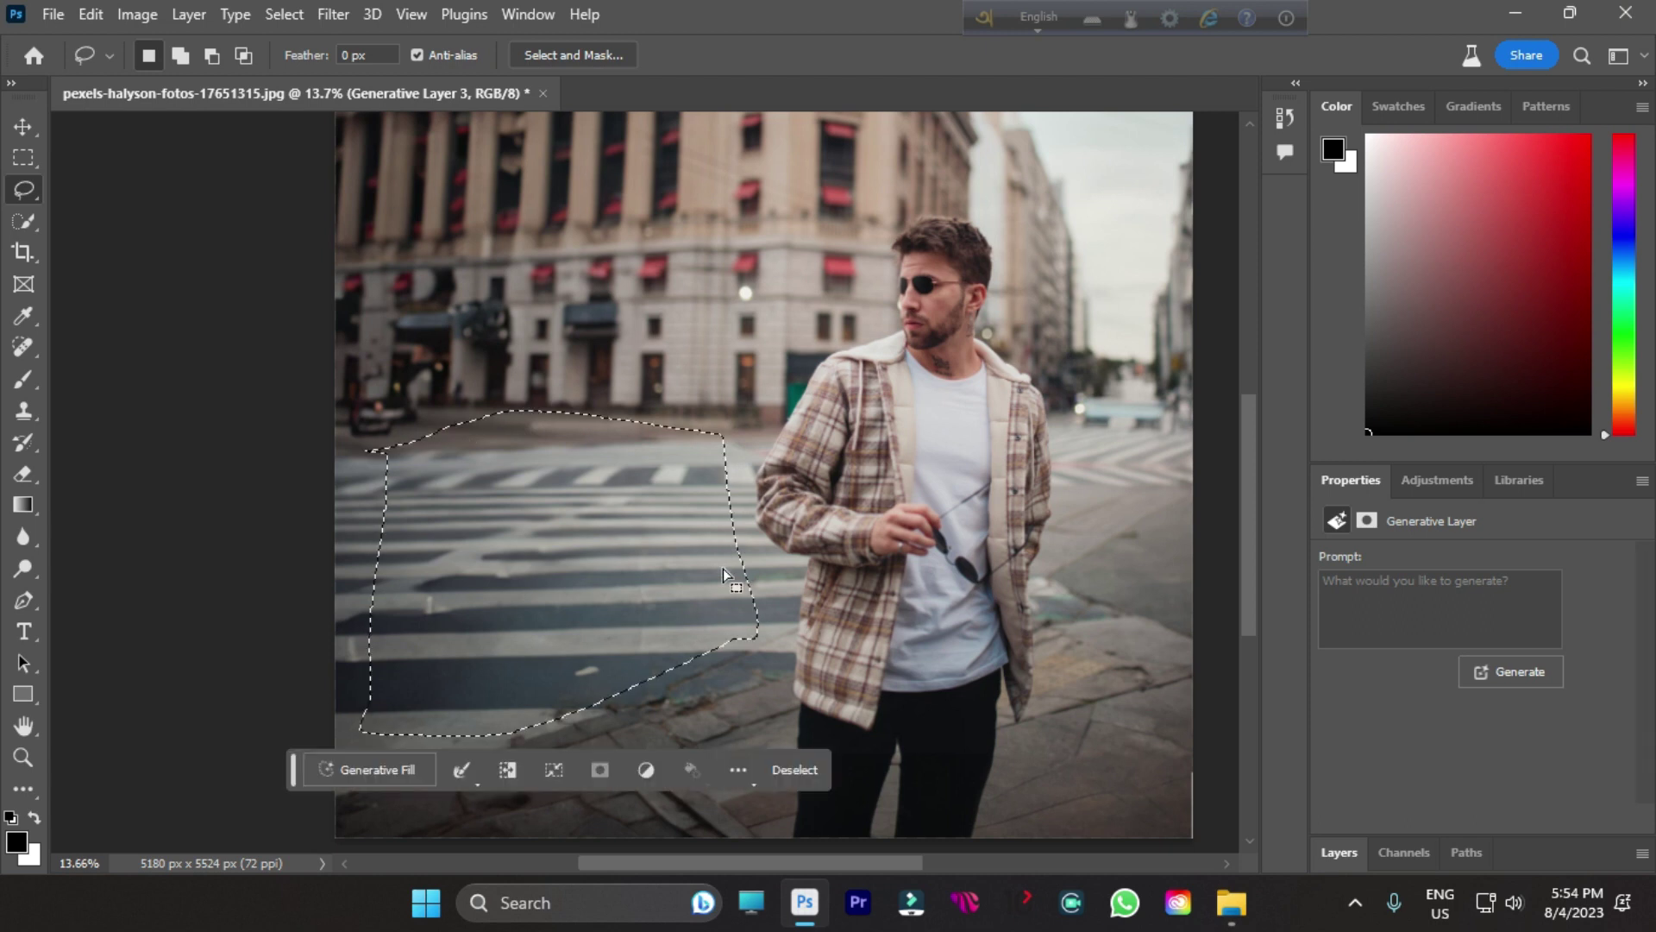
{"action": "left_click", "coordinate": [421, 779]}
{"action": "type", "text": "car"}
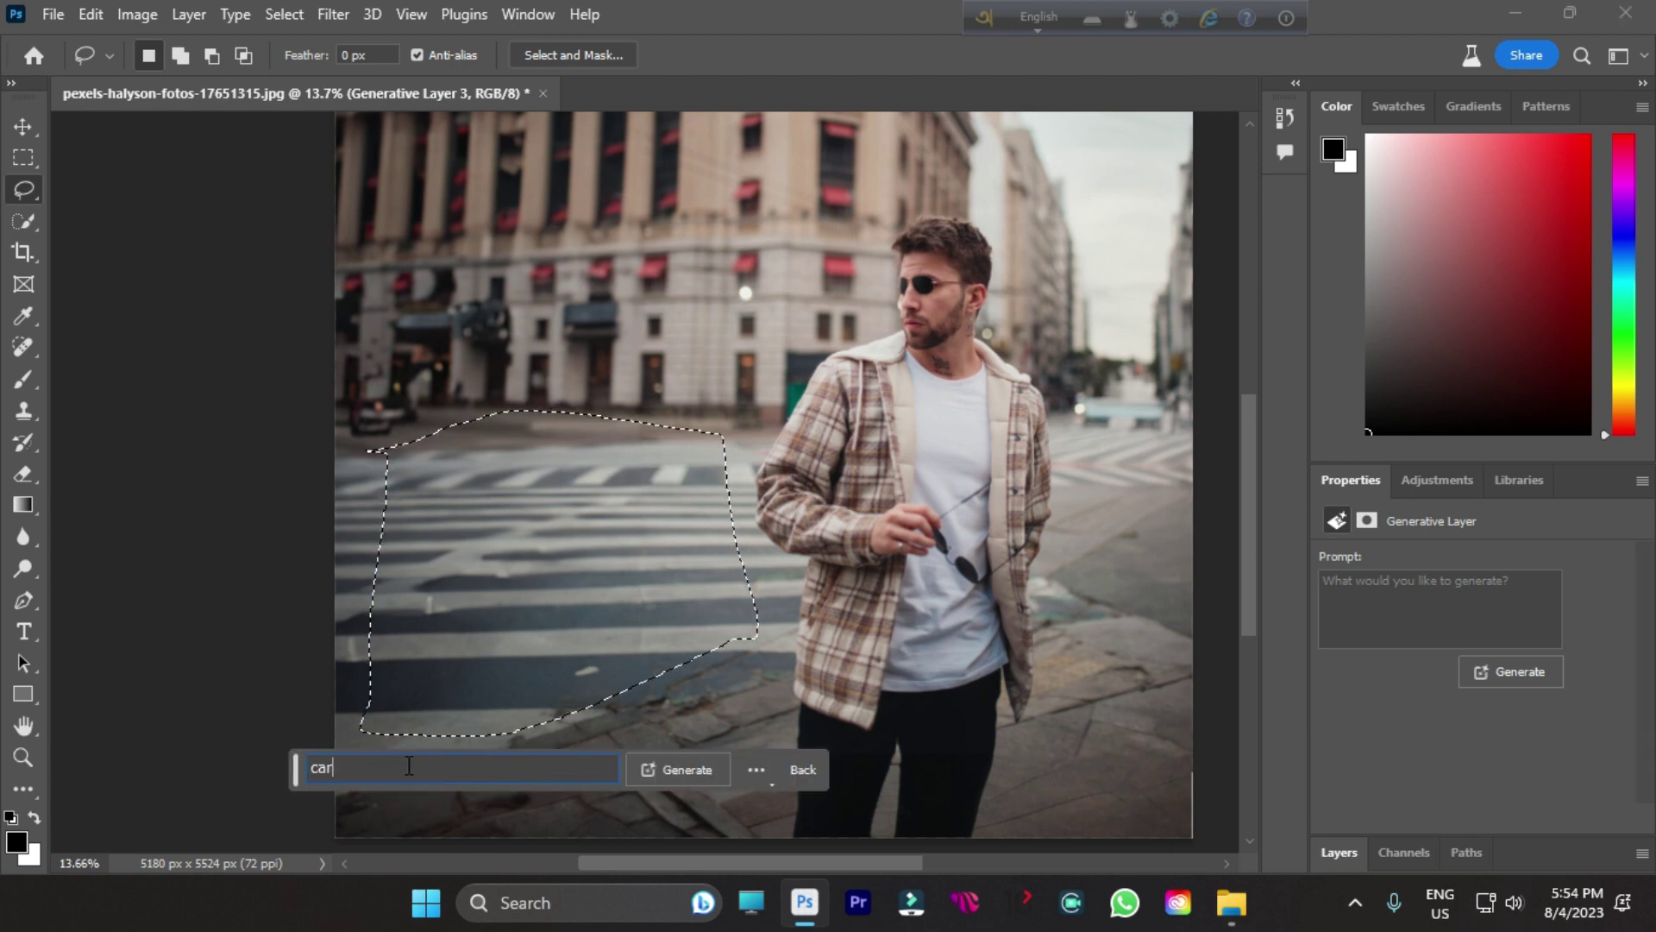
{"action": "left_click", "coordinate": [690, 769]}
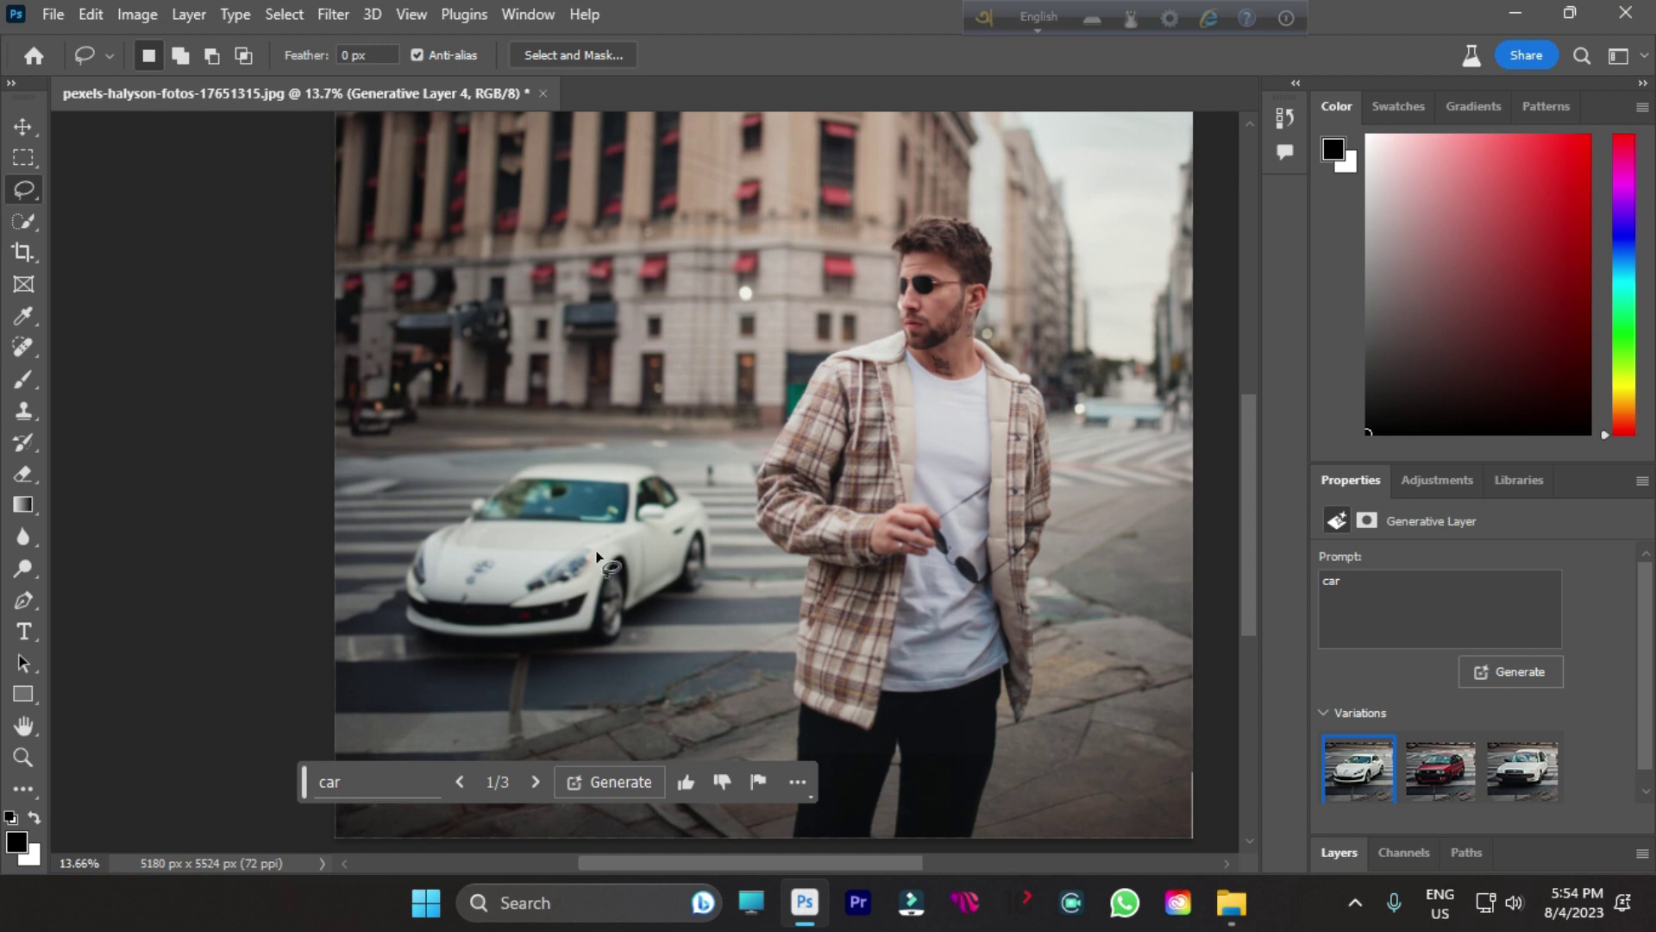
- Compare the generated car variations on the crosswalk and keep the third one
{"action": "left_click", "coordinate": [534, 781]}
{"action": "left_click", "coordinate": [535, 781]}
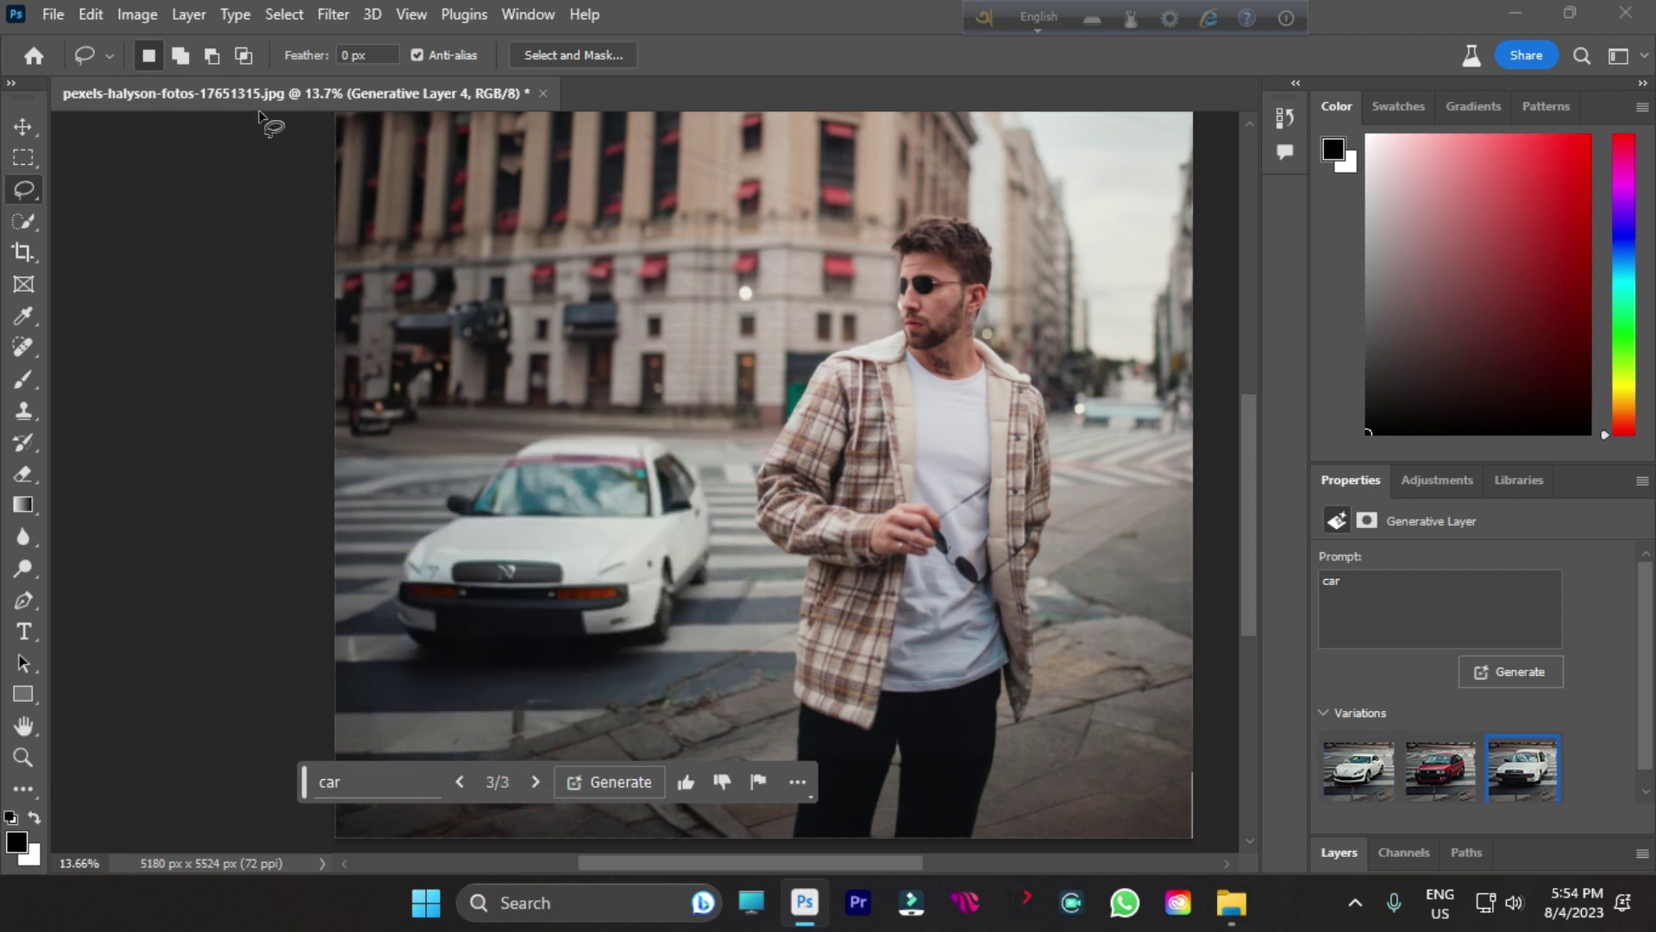
{"action": "scroll", "coordinate": [428, 412], "scroll_direction": "down", "scroll_amount": 2}
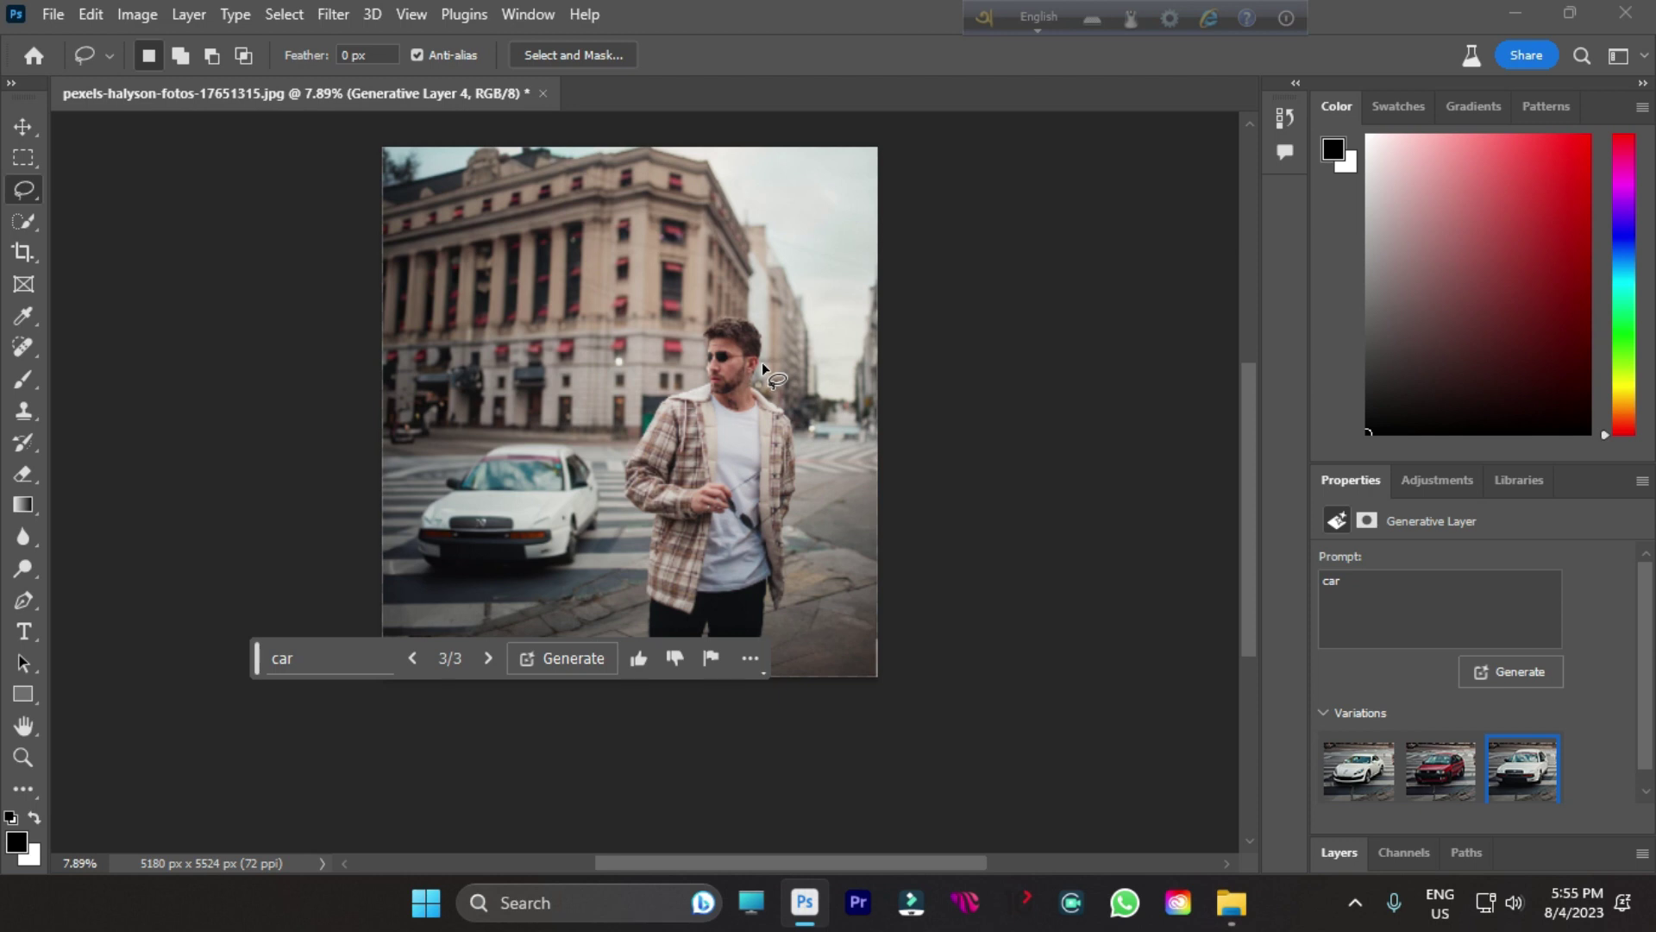
- Draw a Lasso selection around the generated white car and the crosswalk surrounding it
{"action": "left_click", "coordinate": [329, 650]}
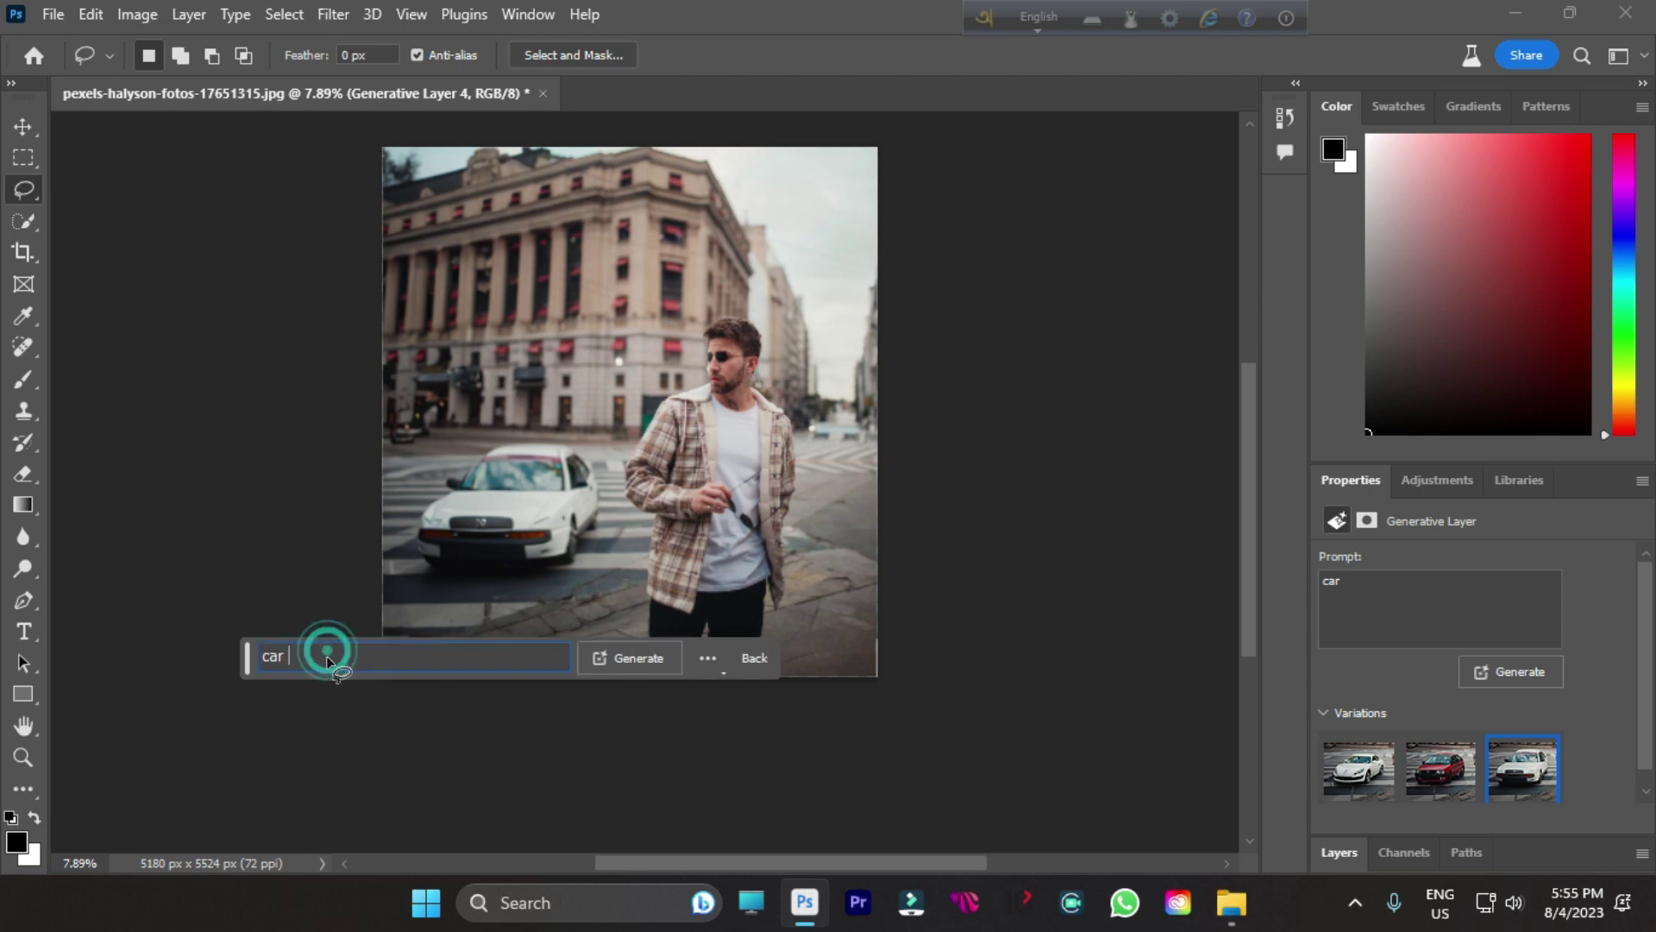
{"action": "type", "text": "toward right"}
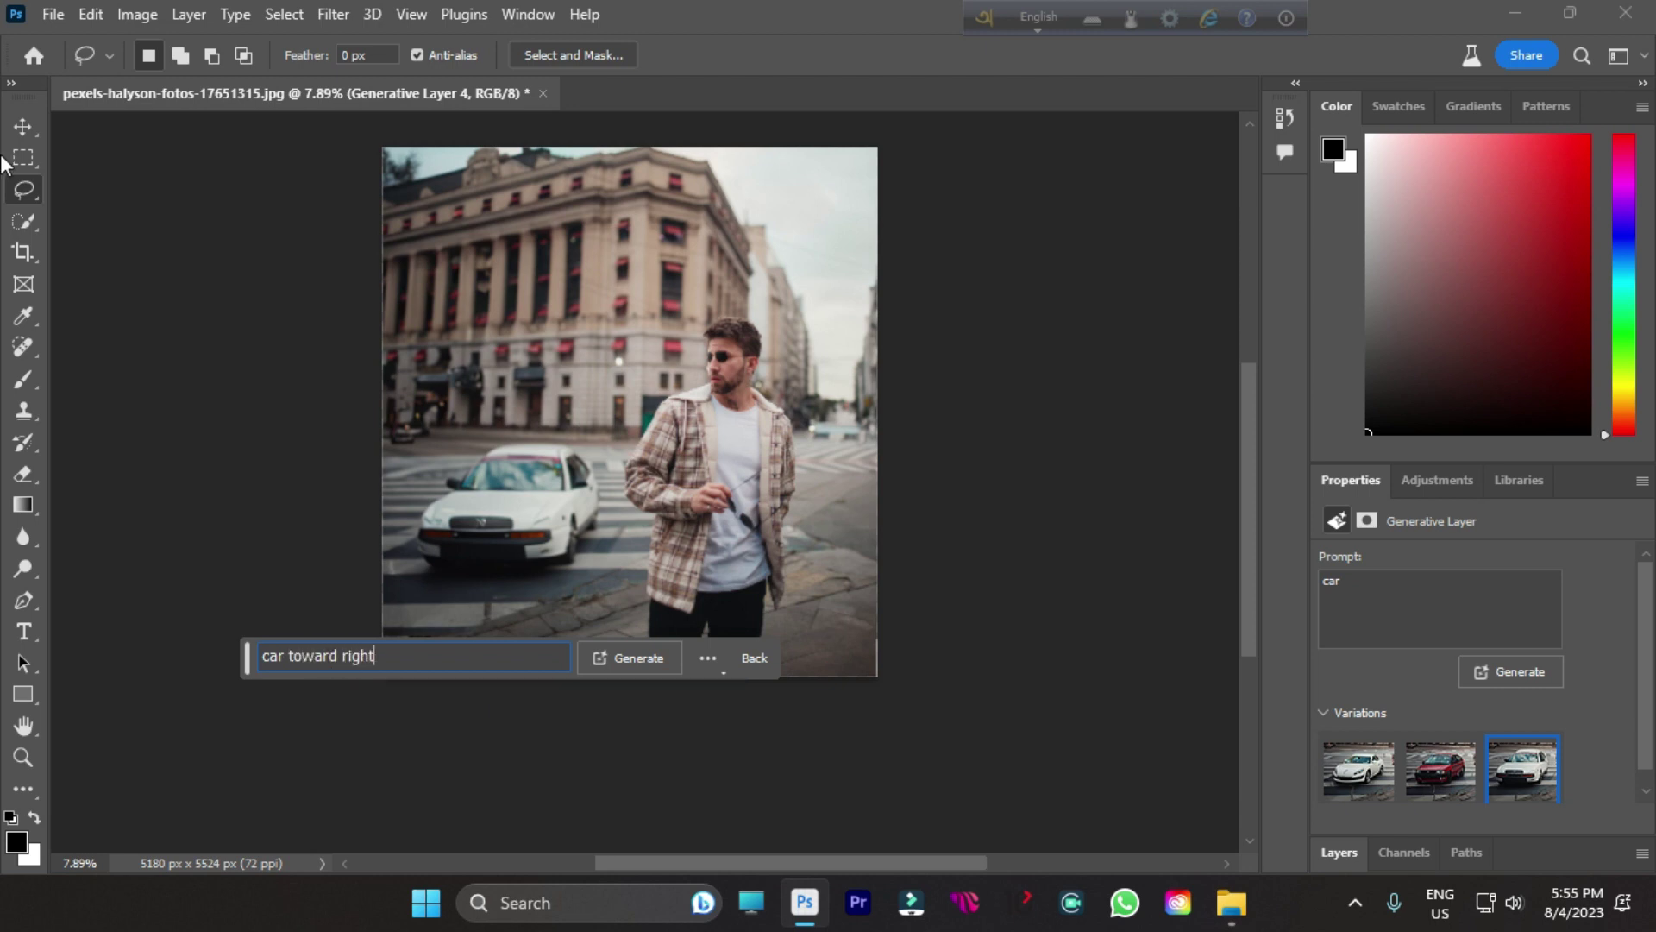
{"action": "mouse_move", "coordinate": [383, 444]}
{"action": "left_mouse_down"}
{"action": "mouse_move", "coordinate": [604, 428]}
{"action": "mouse_move", "coordinate": [610, 464]}
{"action": "left_mouse_up"}
{"action": "mouse_move", "coordinate": [440, 628]}
{"action": "left_mouse_down"}
{"action": "mouse_move", "coordinate": [378, 551]}
{"action": "mouse_move", "coordinate": [382, 457]}
{"action": "left_mouse_up"}
- Run Generative Fill on the car selection with the prompt "car toward right"
{"action": "left_click", "coordinate": [319, 661]}
{"action": "type", "text": "ca"}
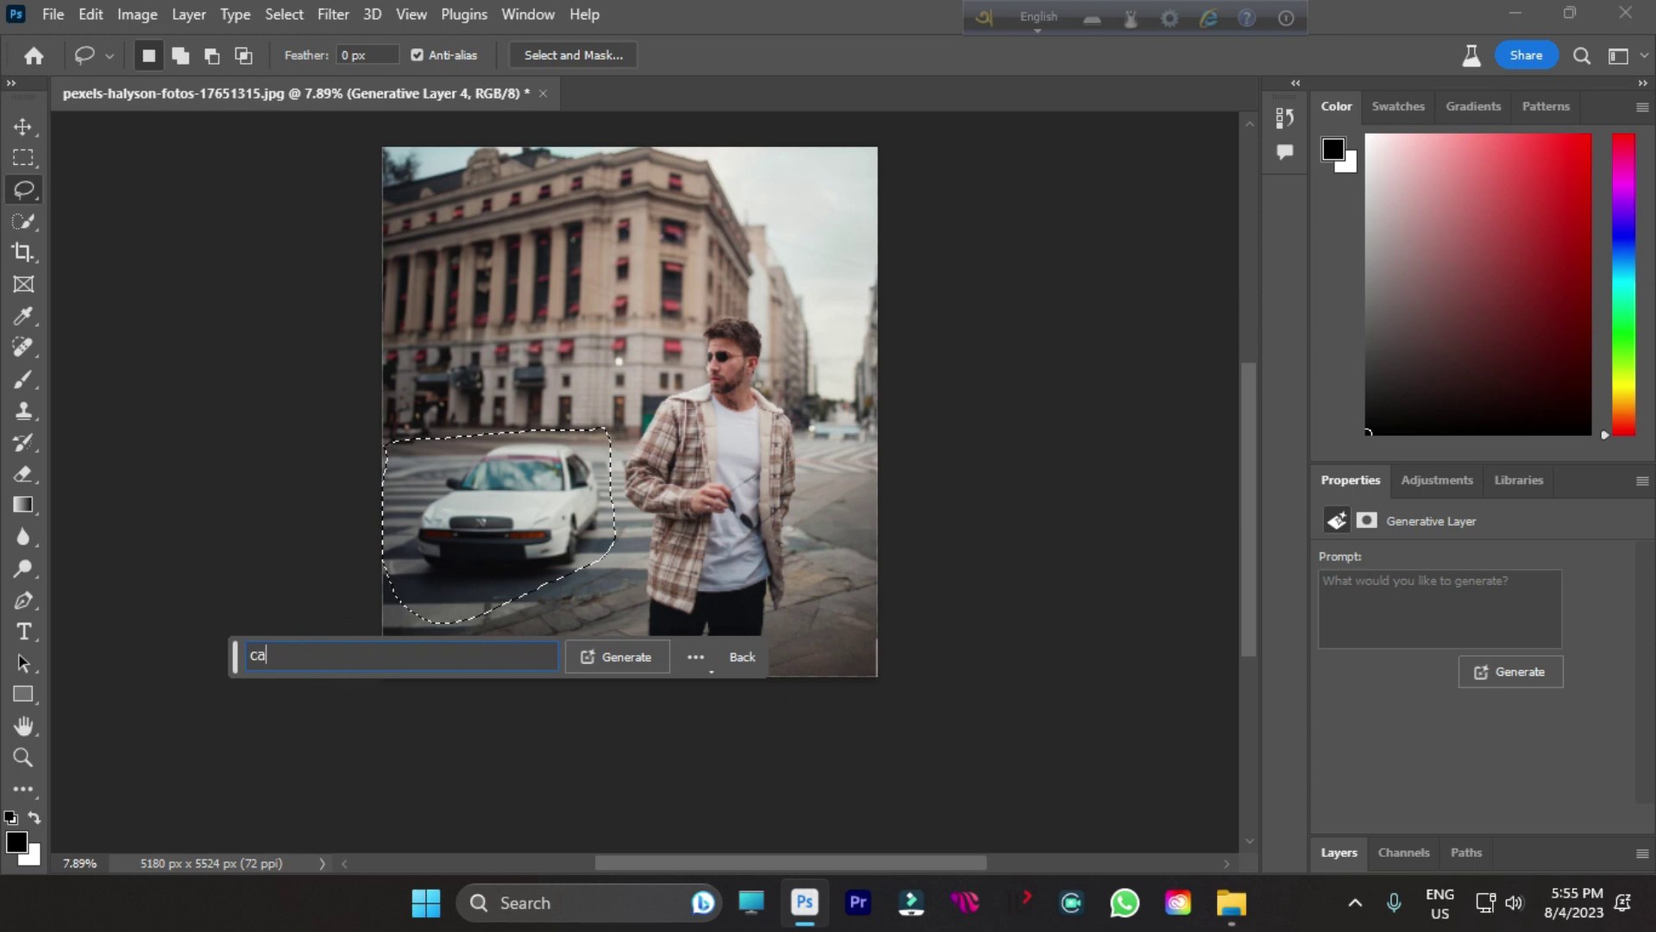
{"action": "type", "text": "r towar"}
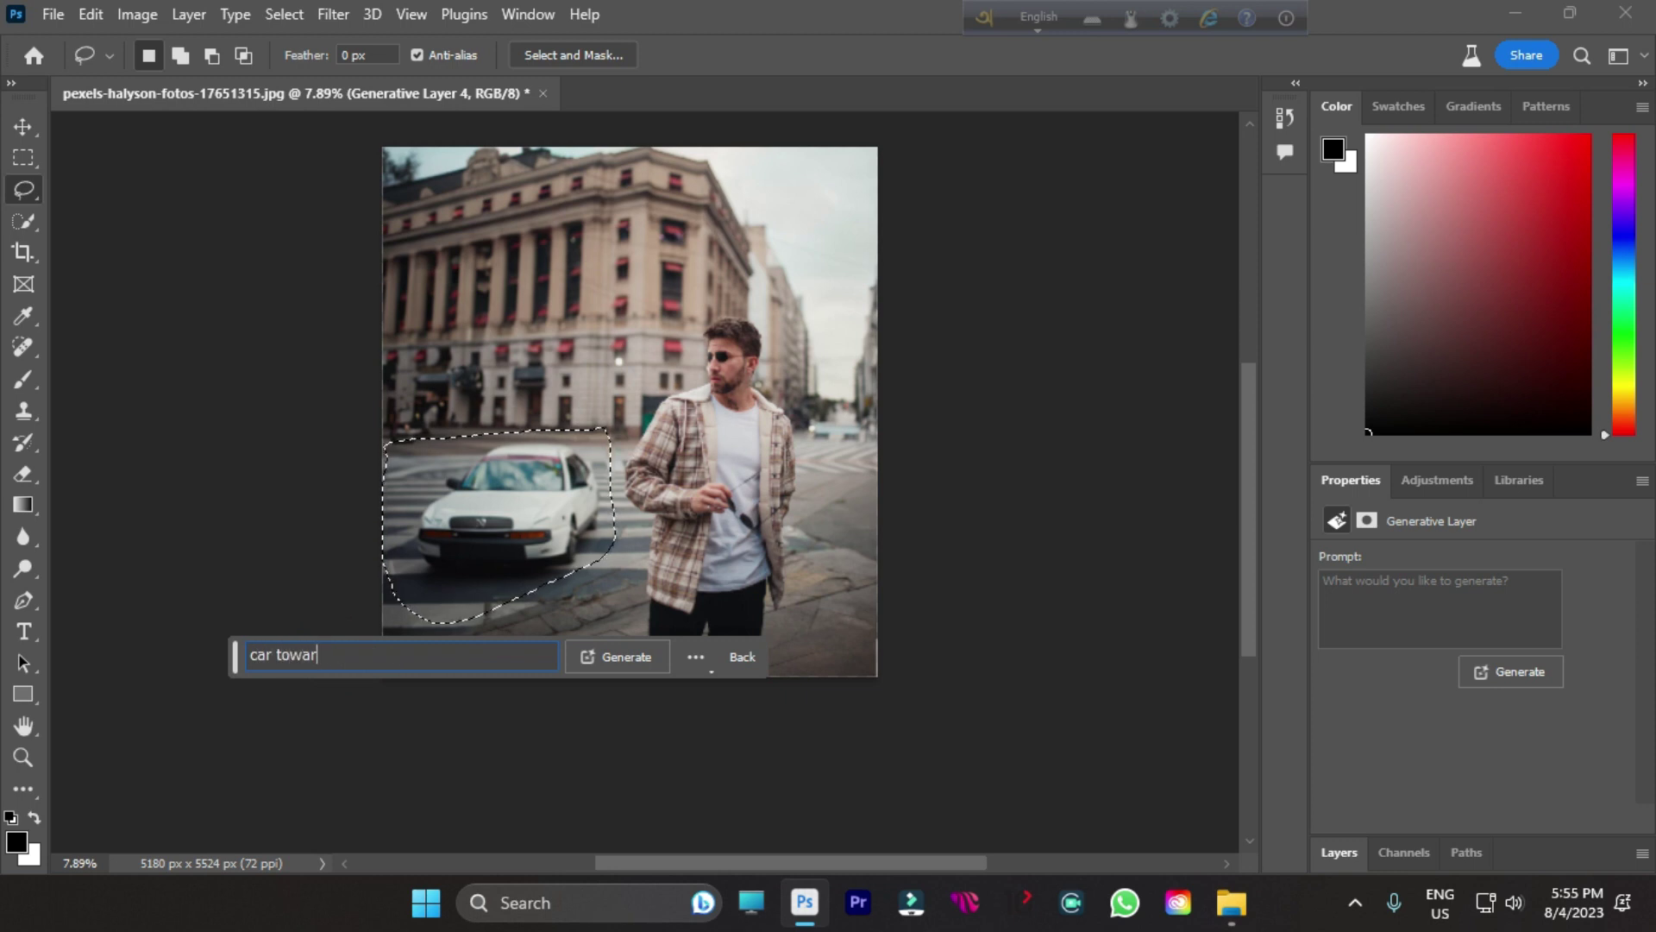
{"action": "type", "text": "d right"}
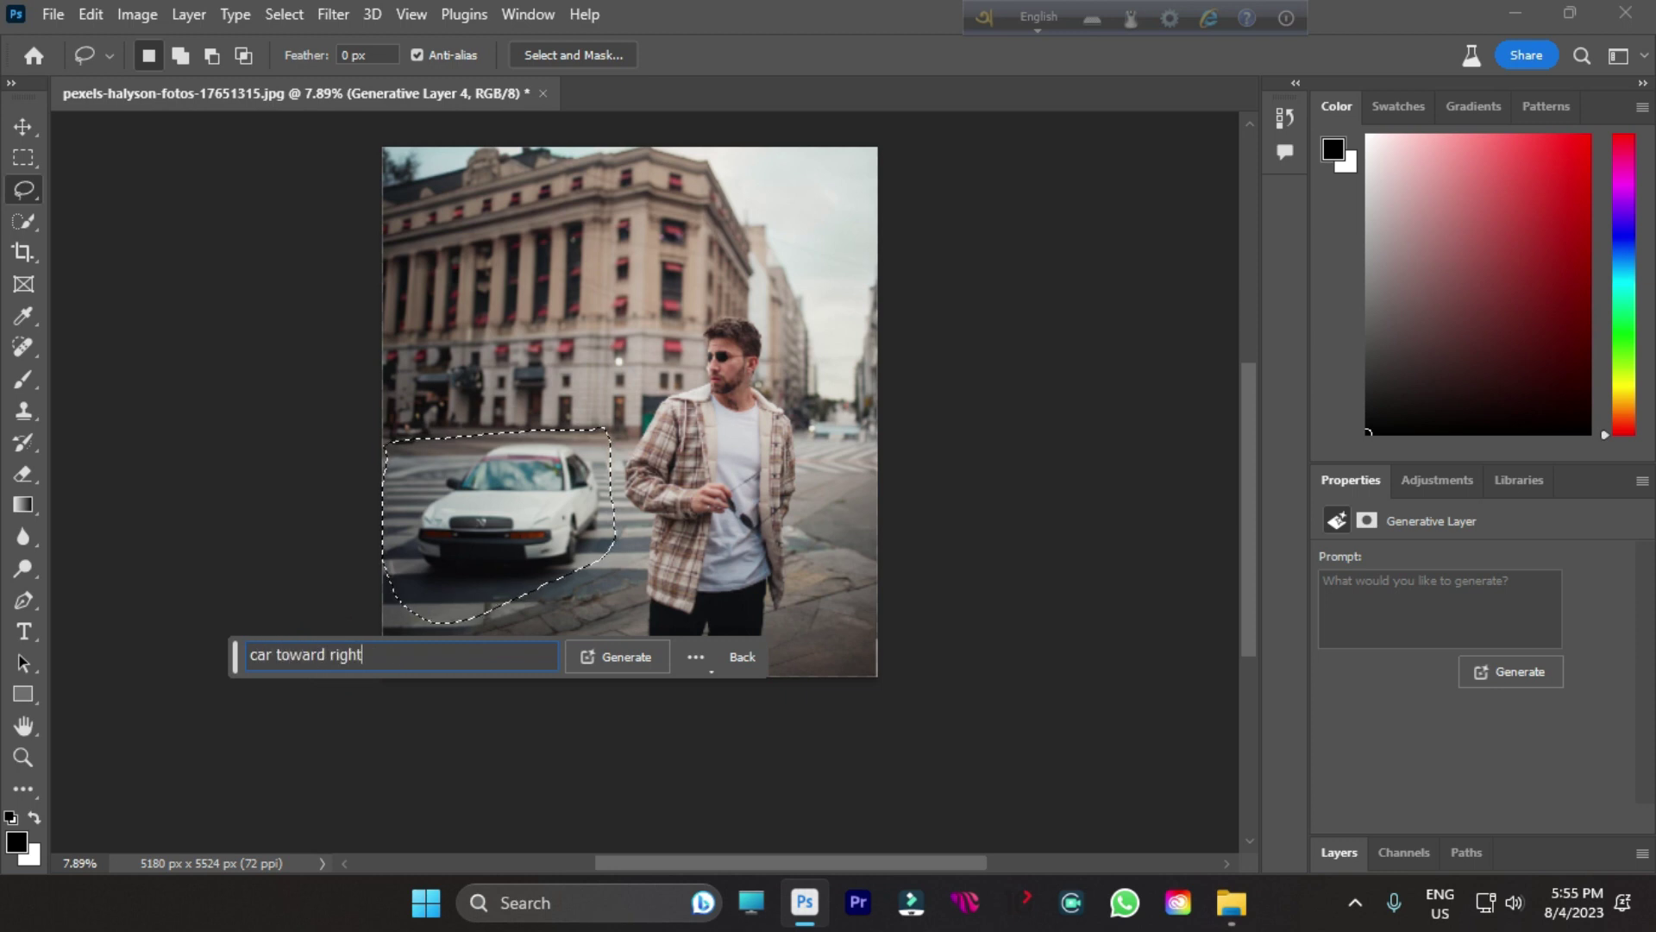
{"action": "left_click", "coordinate": [614, 656]}
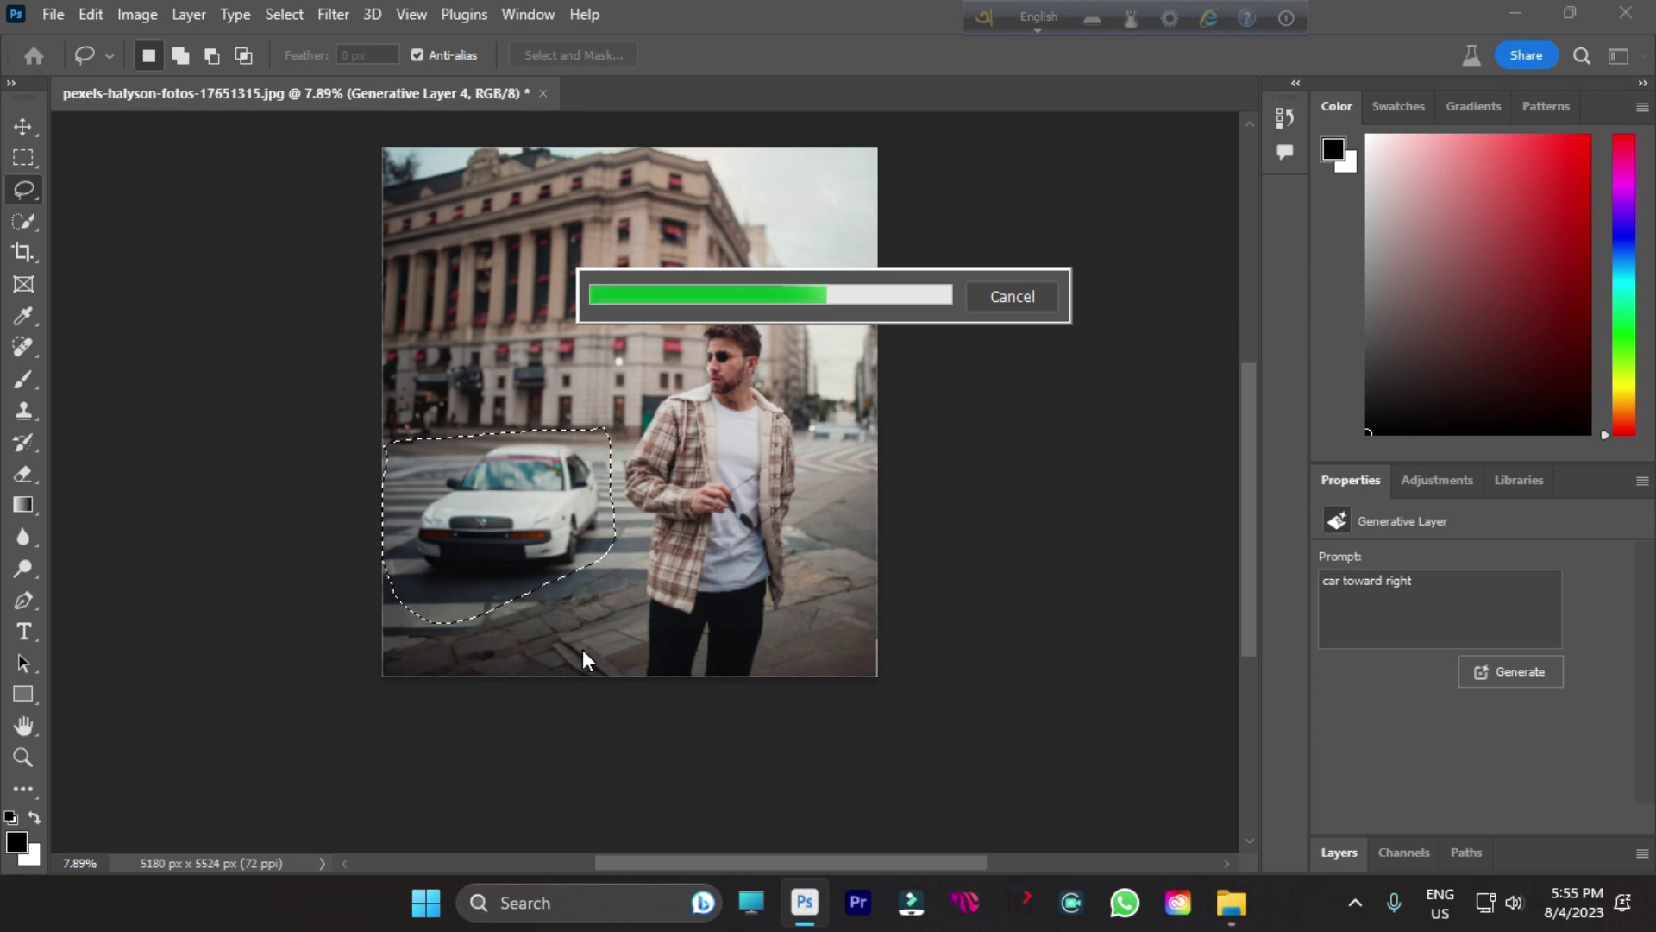
{"action": "scroll", "coordinate": [846, 592], "scroll_direction": "up", "scroll_amount": 5}
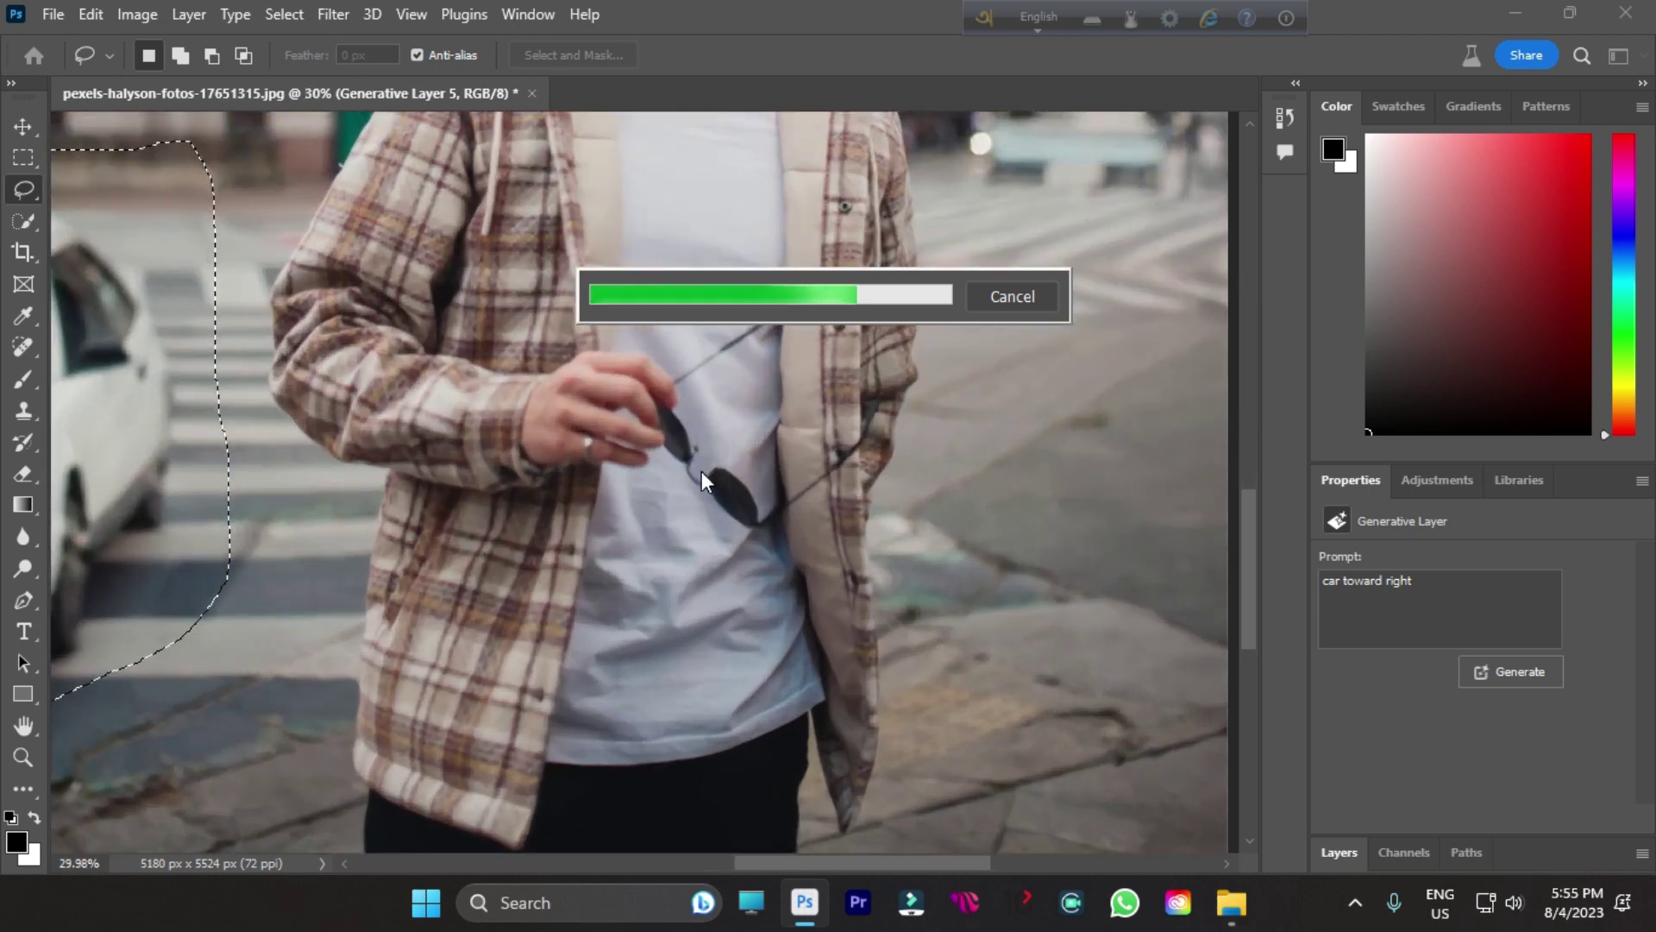
{"action": "scroll", "coordinate": [703, 483], "scroll_direction": "up", "scroll_amount": 1}
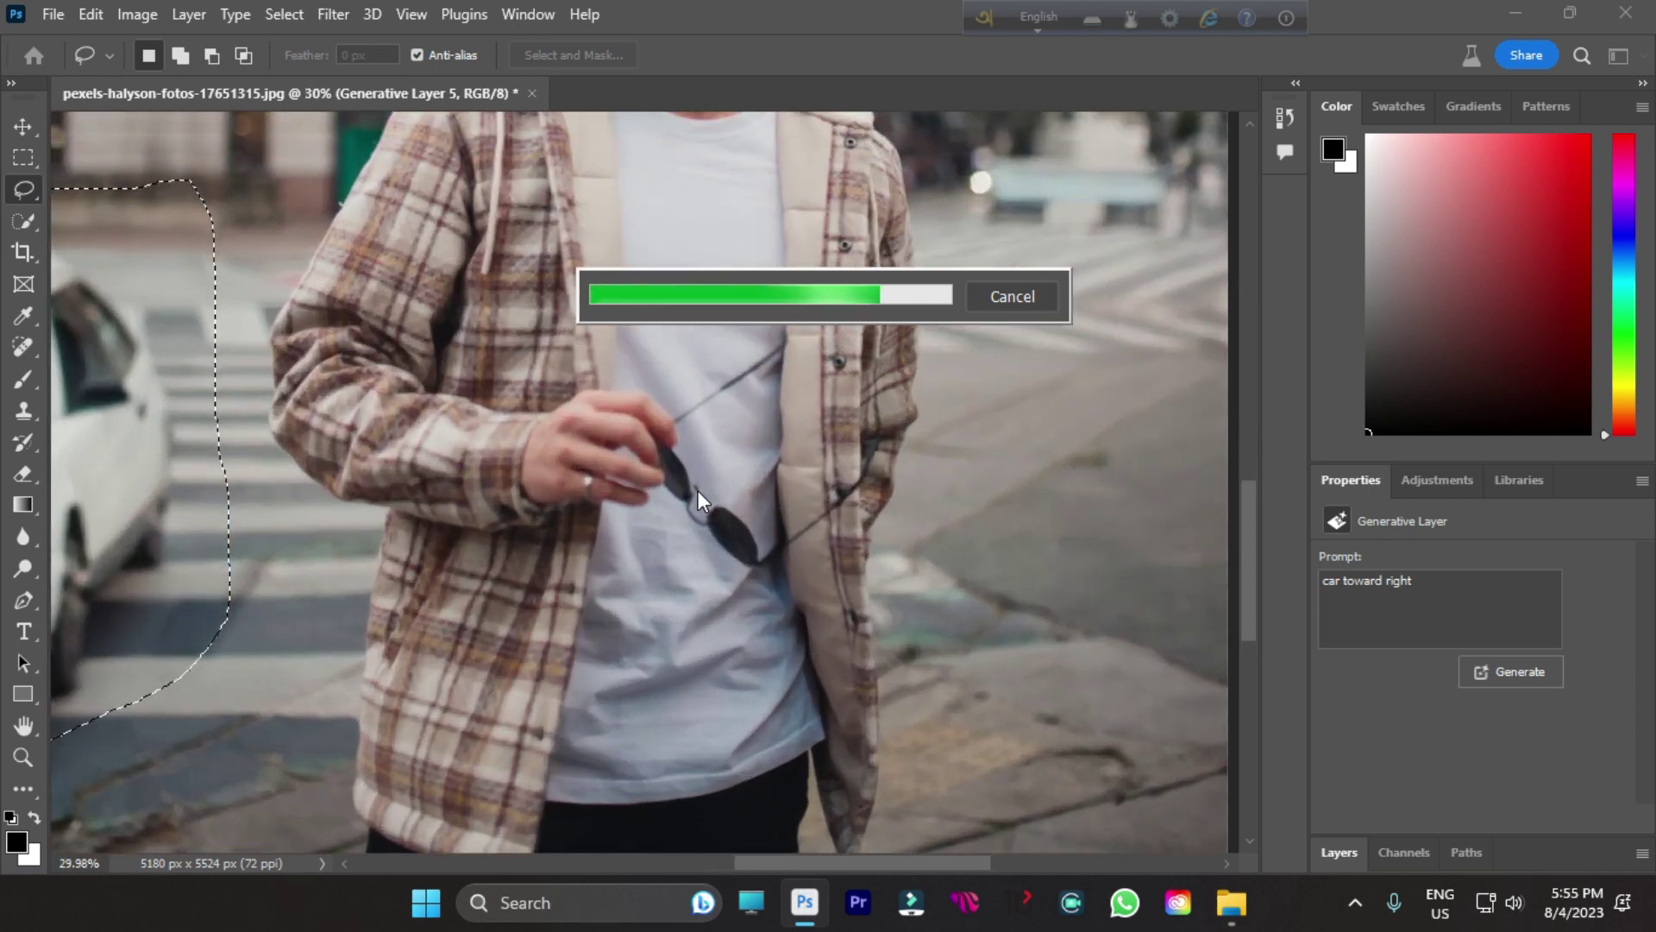
{"action": "scroll", "coordinate": [695, 490], "scroll_direction": "down", "scroll_amount": 4}
{"action": "scroll", "coordinate": [697, 468], "scroll_direction": "up", "scroll_amount": 3}
{"action": "scroll", "coordinate": [696, 458], "scroll_direction": "up", "scroll_amount": 1}
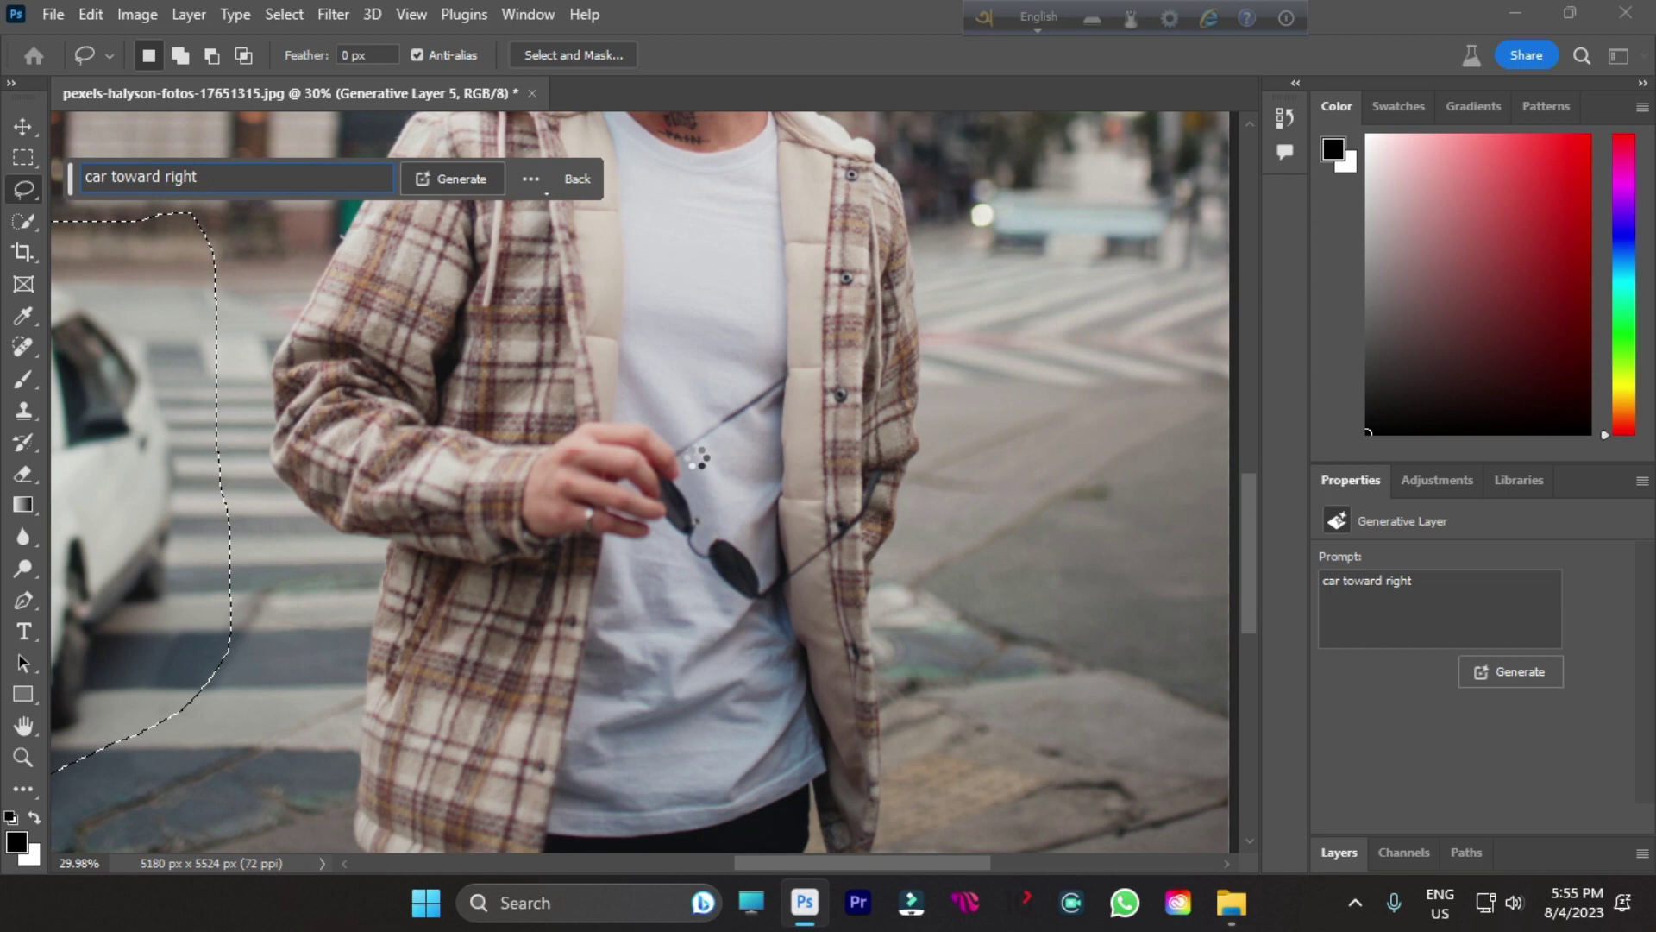
- Compare the "car toward right" variations generated on the crosswalk
{"action": "scroll", "coordinate": [696, 459], "scroll_direction": "down", "scroll_amount": 6}
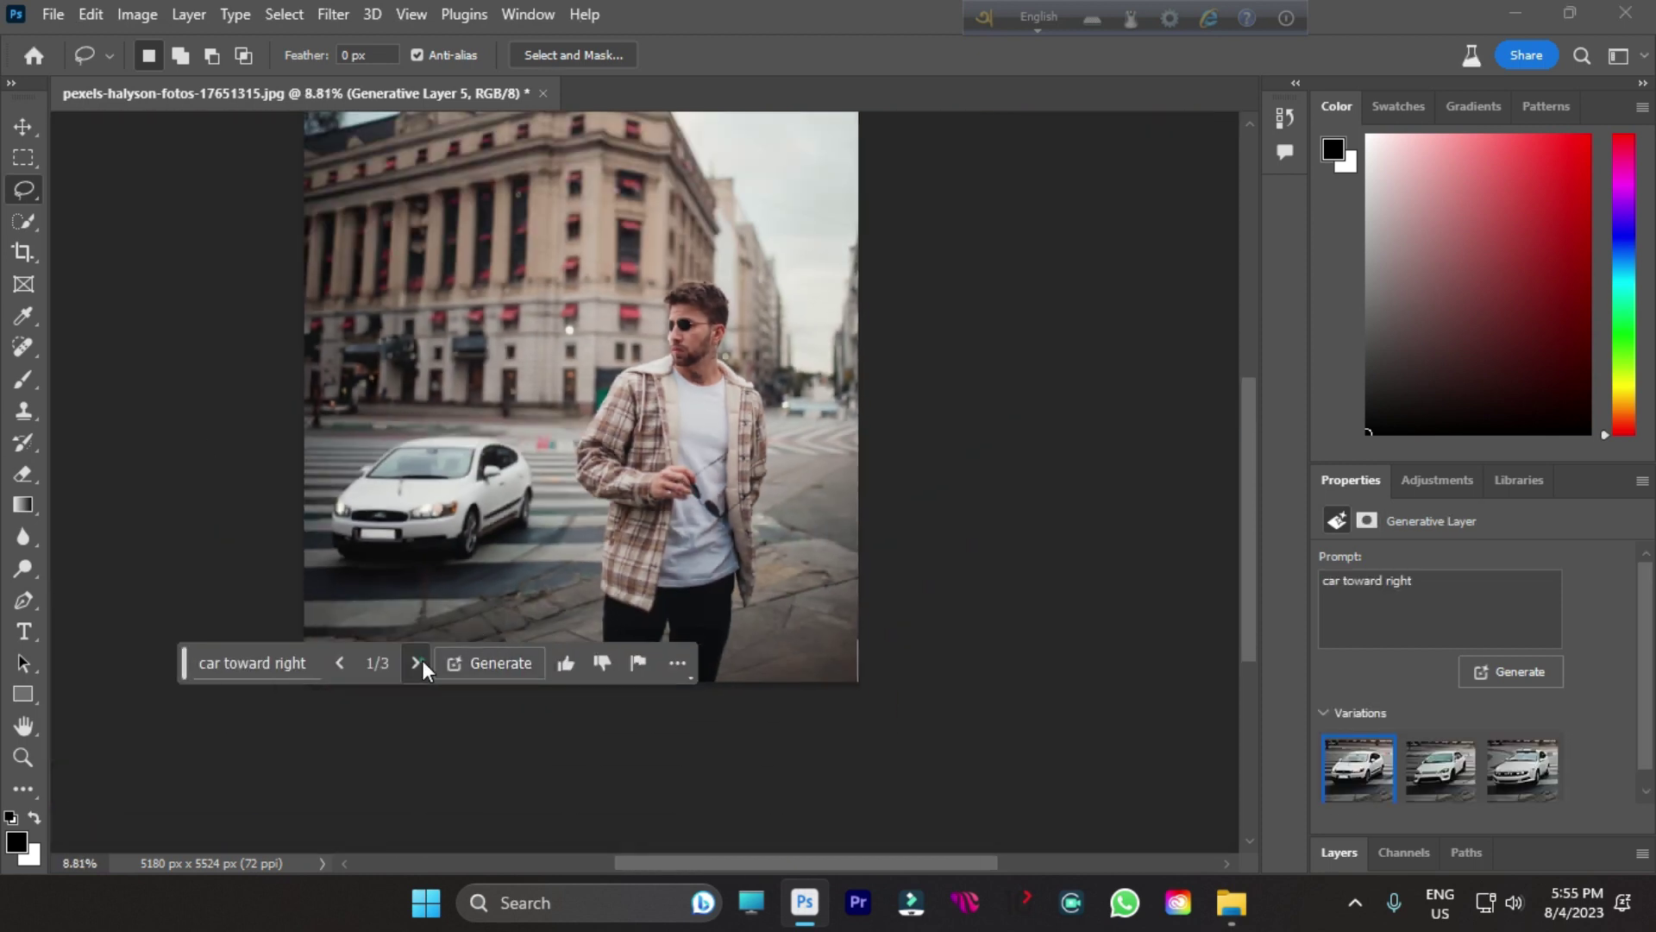
{"action": "left_click", "coordinate": [416, 664]}
{"action": "left_click", "coordinate": [416, 664]}
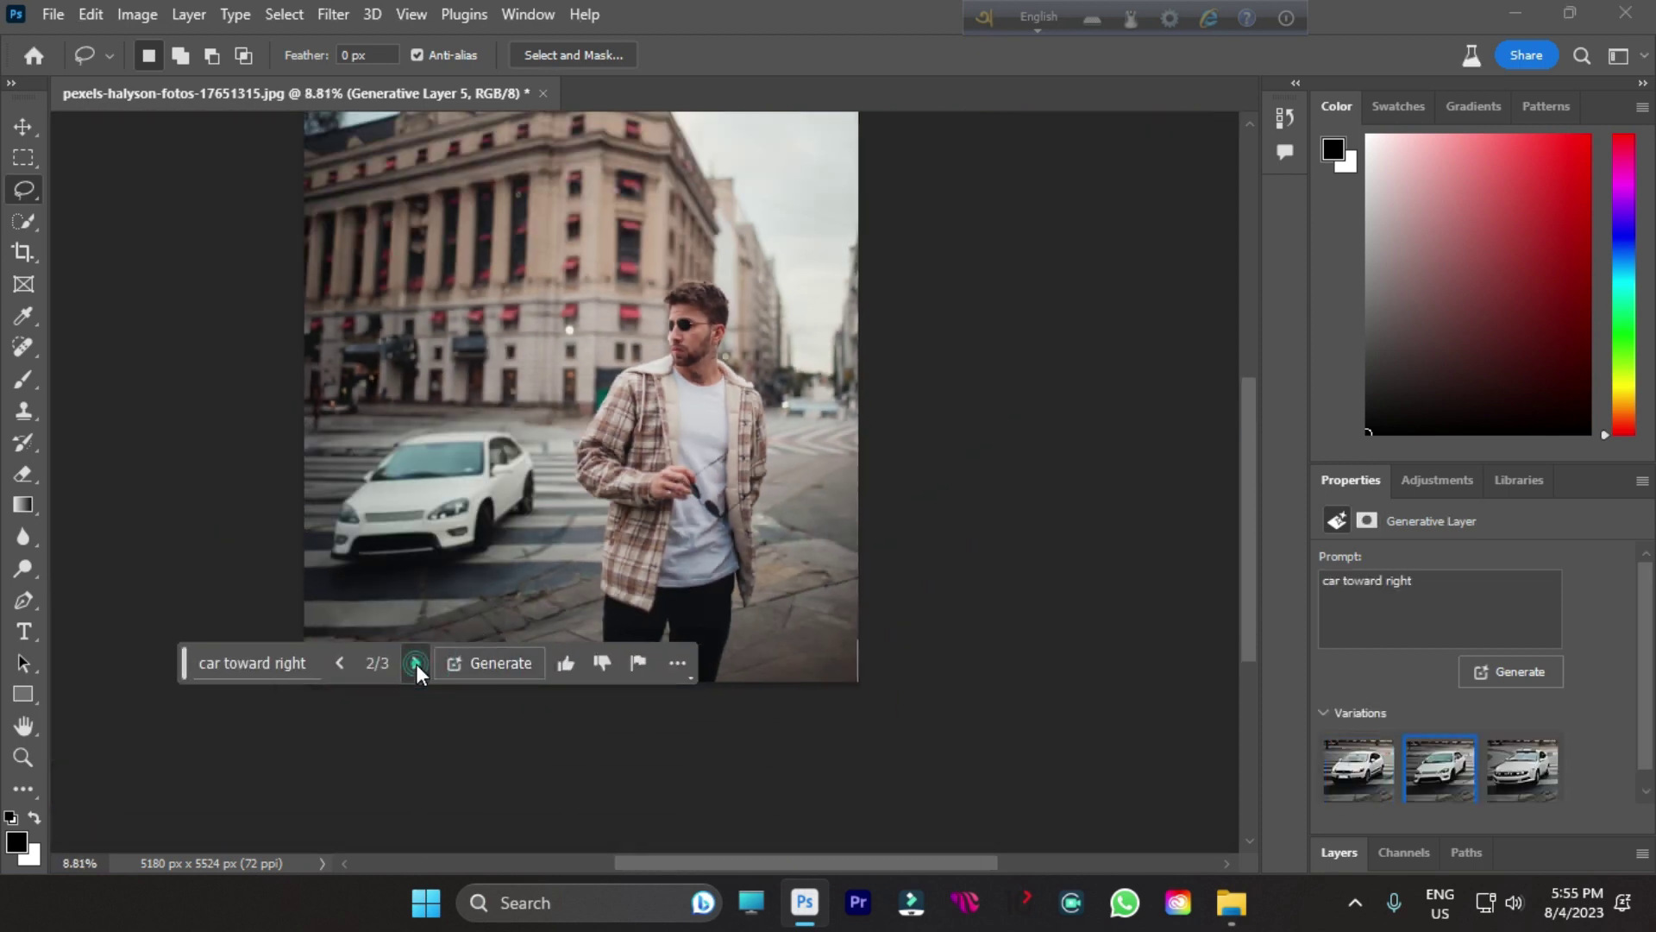
{"action": "left_click", "coordinate": [357, 662]}
{"action": "left_click", "coordinate": [355, 661]}
- Undo the "car toward right" fill and the Lasso selection around the white car
{"action": "key", "text": "ctrl+z"}
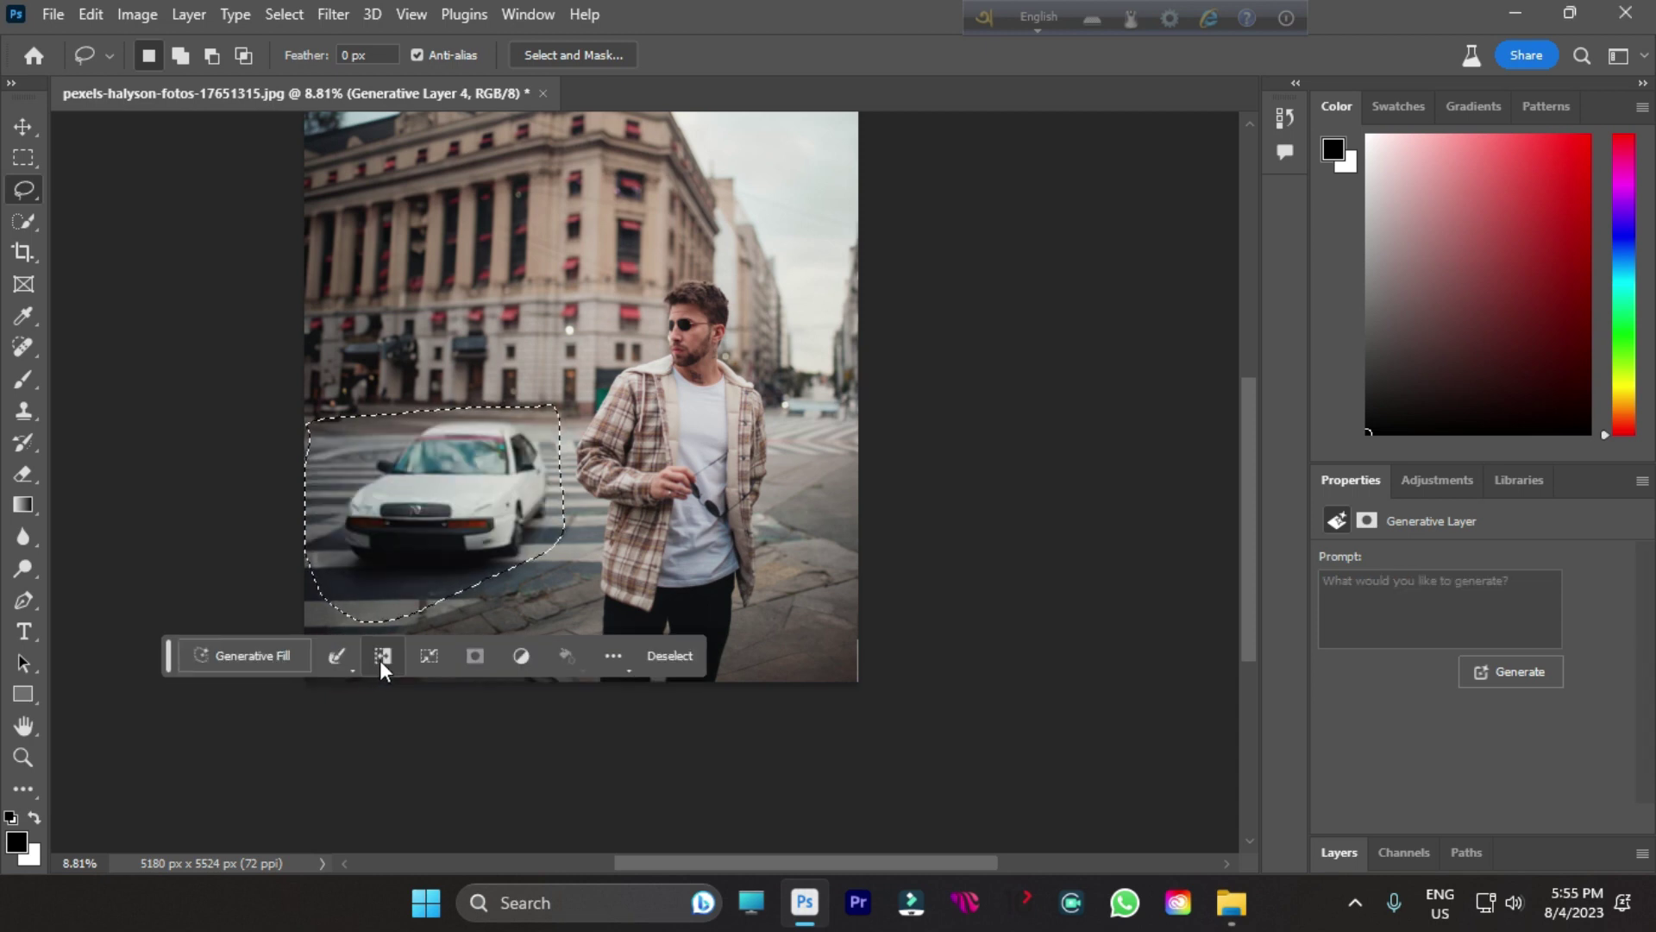
{"action": "key", "text": "ctrl+z"}
{"action": "scroll", "coordinate": [623, 432], "scroll_direction": "up", "scroll_amount": 8}
{"action": "scroll", "coordinate": [750, 509], "scroll_direction": "down", "scroll_amount": 11}
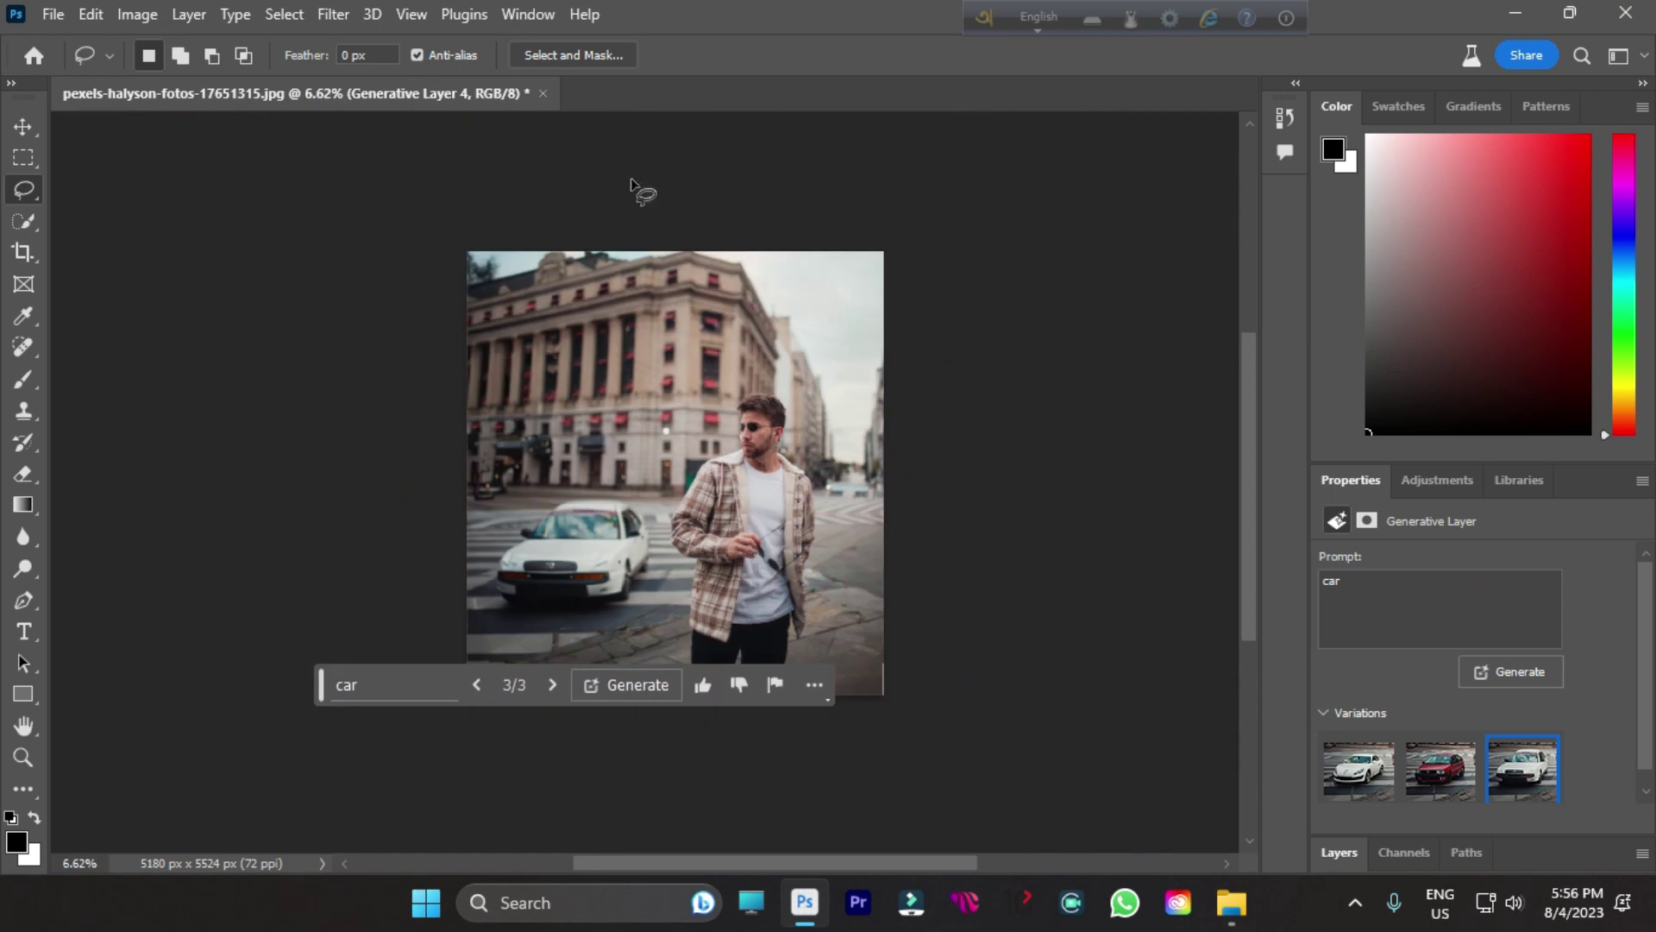
{"action": "scroll", "coordinate": [649, 347], "scroll_direction": "down", "scroll_amount": 1}
{"action": "scroll", "coordinate": [649, 345], "scroll_direction": "down", "scroll_amount": 2}
- Draw a Lasso selection around the sunglasses the man holds, including their temples across the shirt and jacket
{"action": "scroll", "coordinate": [711, 351], "scroll_direction": "up", "scroll_amount": 8}
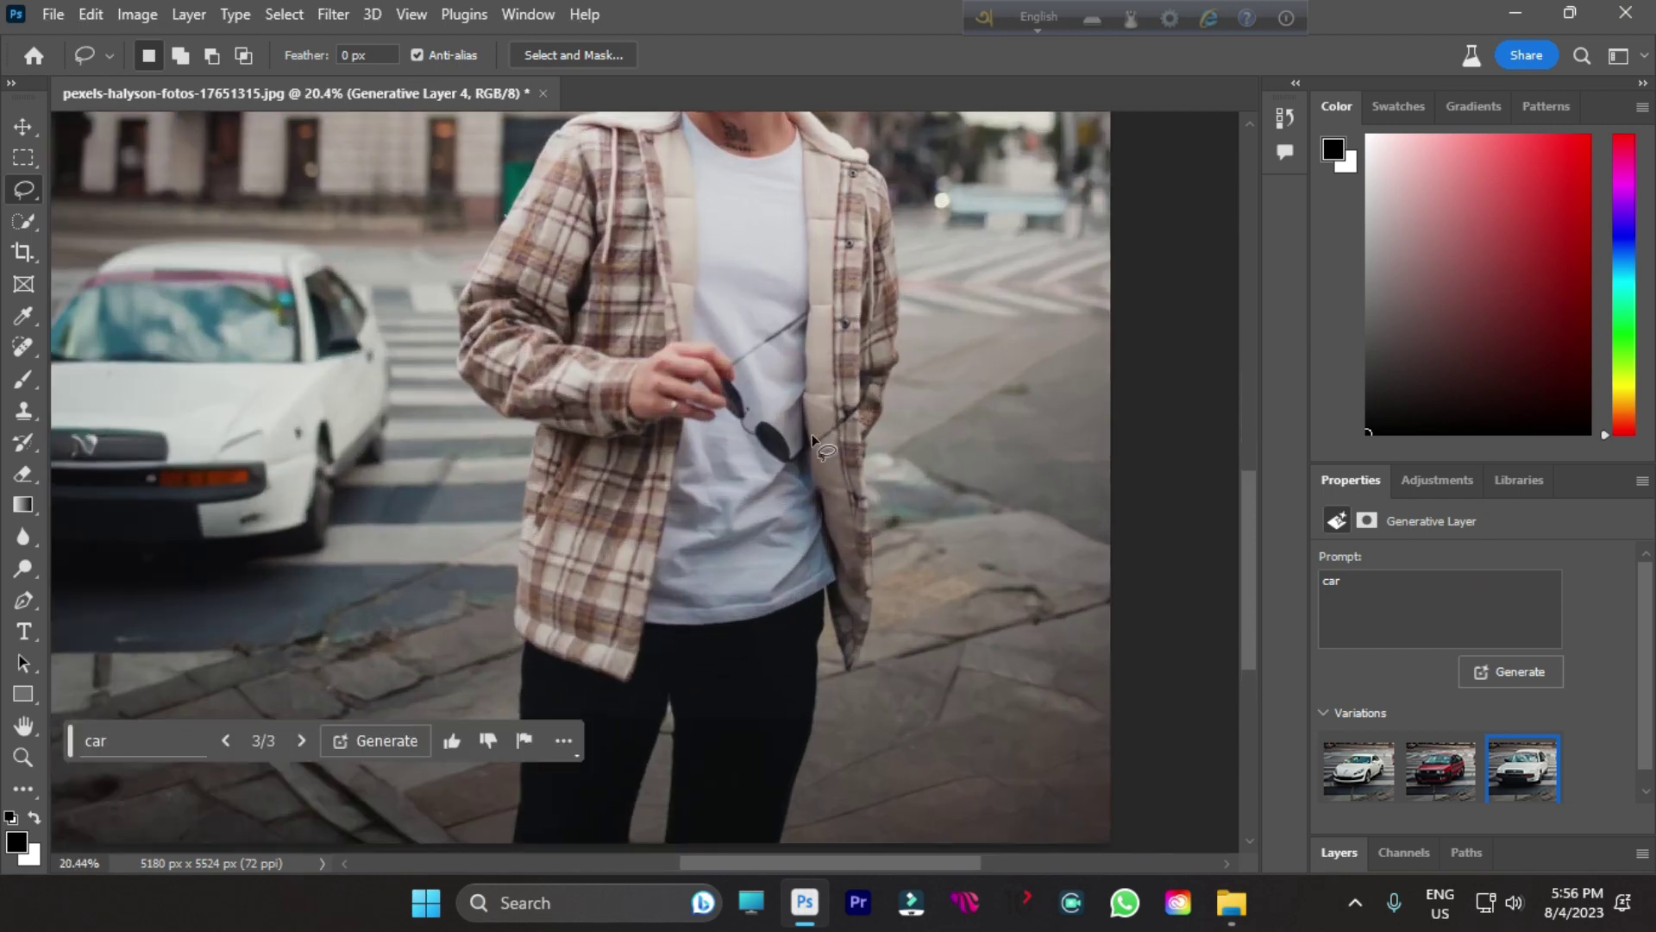
{"action": "scroll", "coordinate": [716, 372], "scroll_direction": "up", "scroll_amount": 1}
{"action": "left_click_drag", "start_coordinate": [669, 455], "coordinate": [792, 604]}
{"action": "mouse_move", "coordinate": [939, 514]}
{"action": "left_mouse_down"}
{"action": "mouse_move", "coordinate": [949, 459]}
{"action": "mouse_move", "coordinate": [931, 426]}
{"action": "mouse_move", "coordinate": [852, 447]}
{"action": "left_mouse_up"}
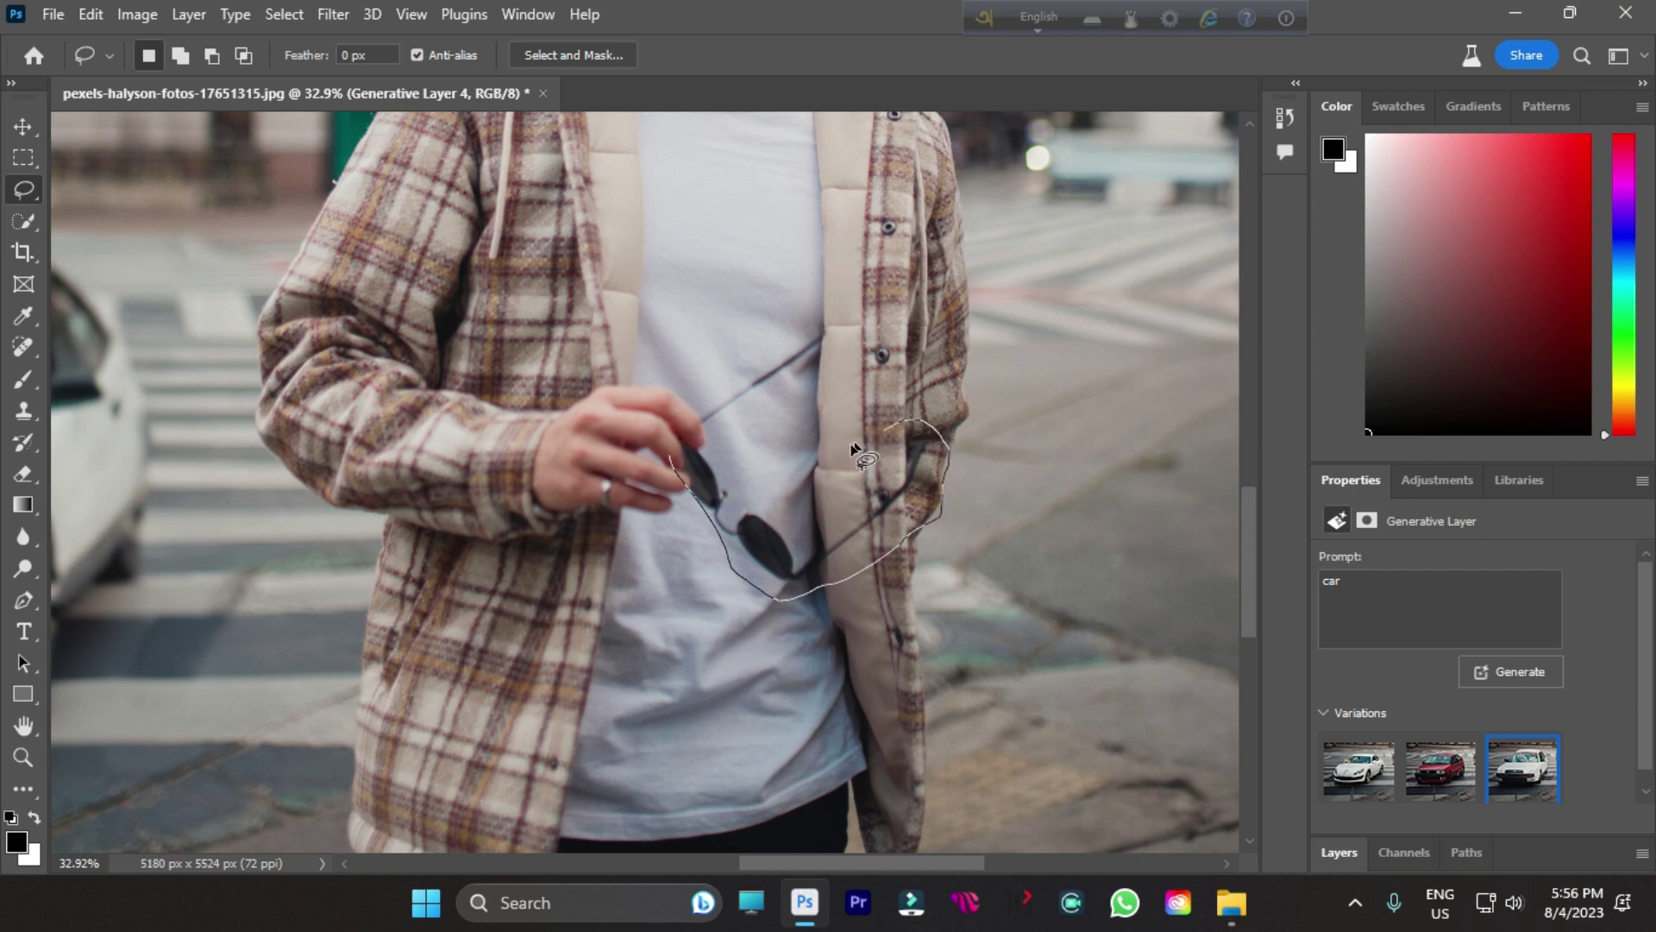
{"action": "left_click_drag", "start_coordinate": [744, 357], "coordinate": [670, 457]}
- Run Generative Fill on the sunglasses selection with the prompt "remove this and add car key"
{"action": "left_click", "coordinate": [605, 630]}
{"action": "type", "text": "remove t"}
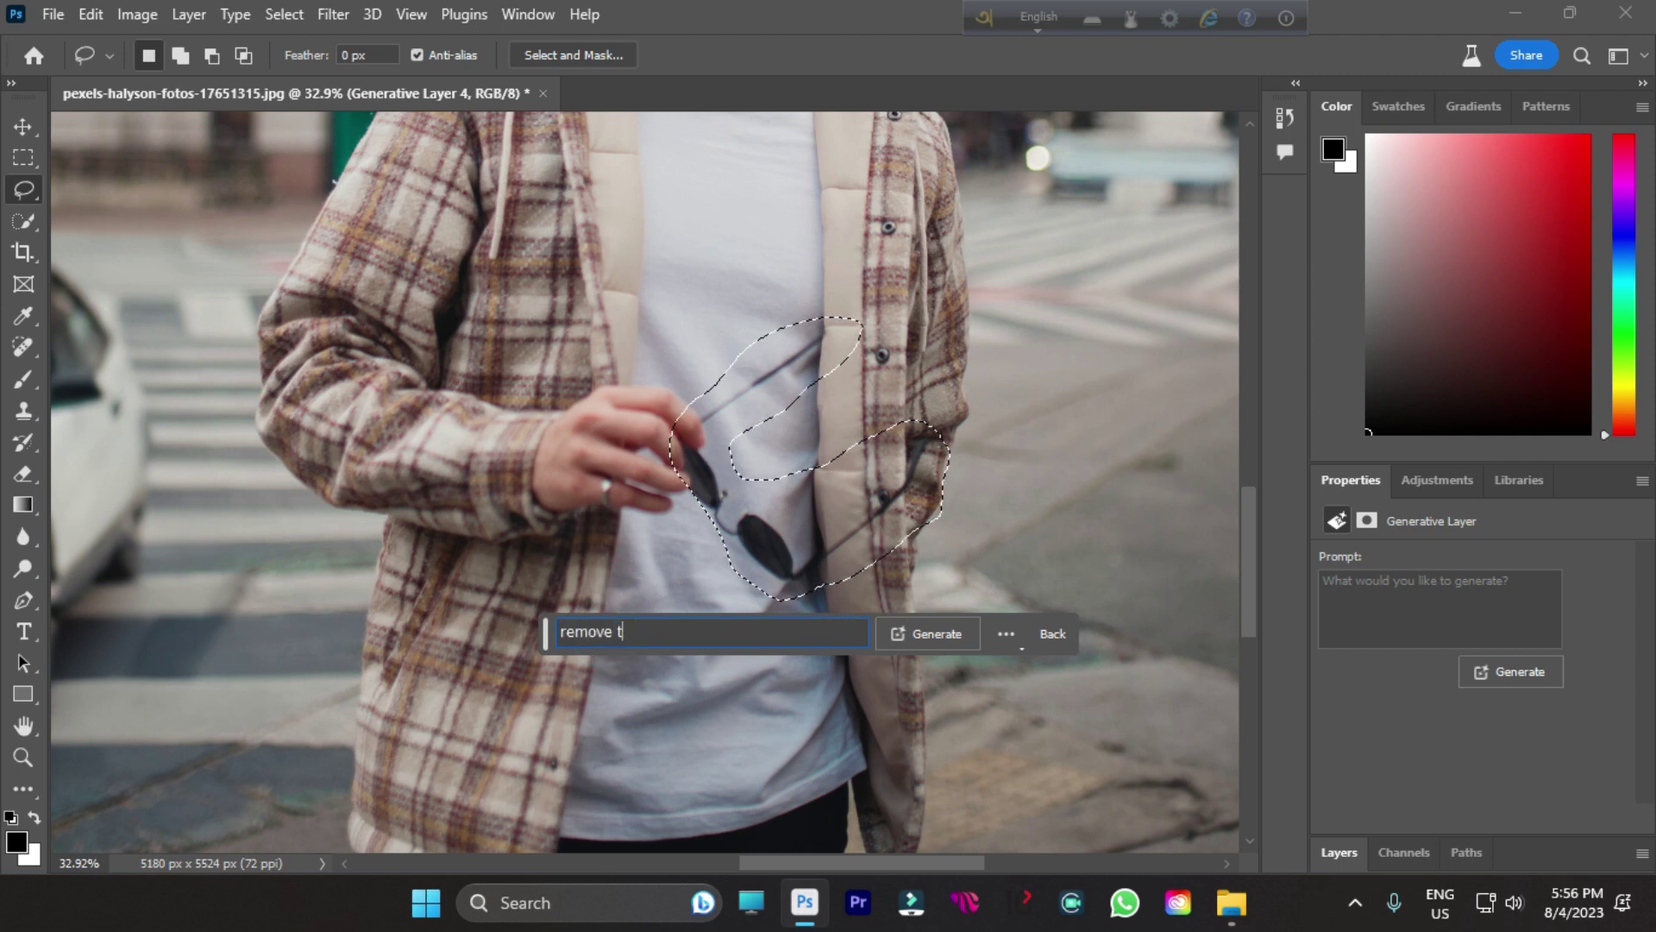
{"action": "type", "text": "his and a"}
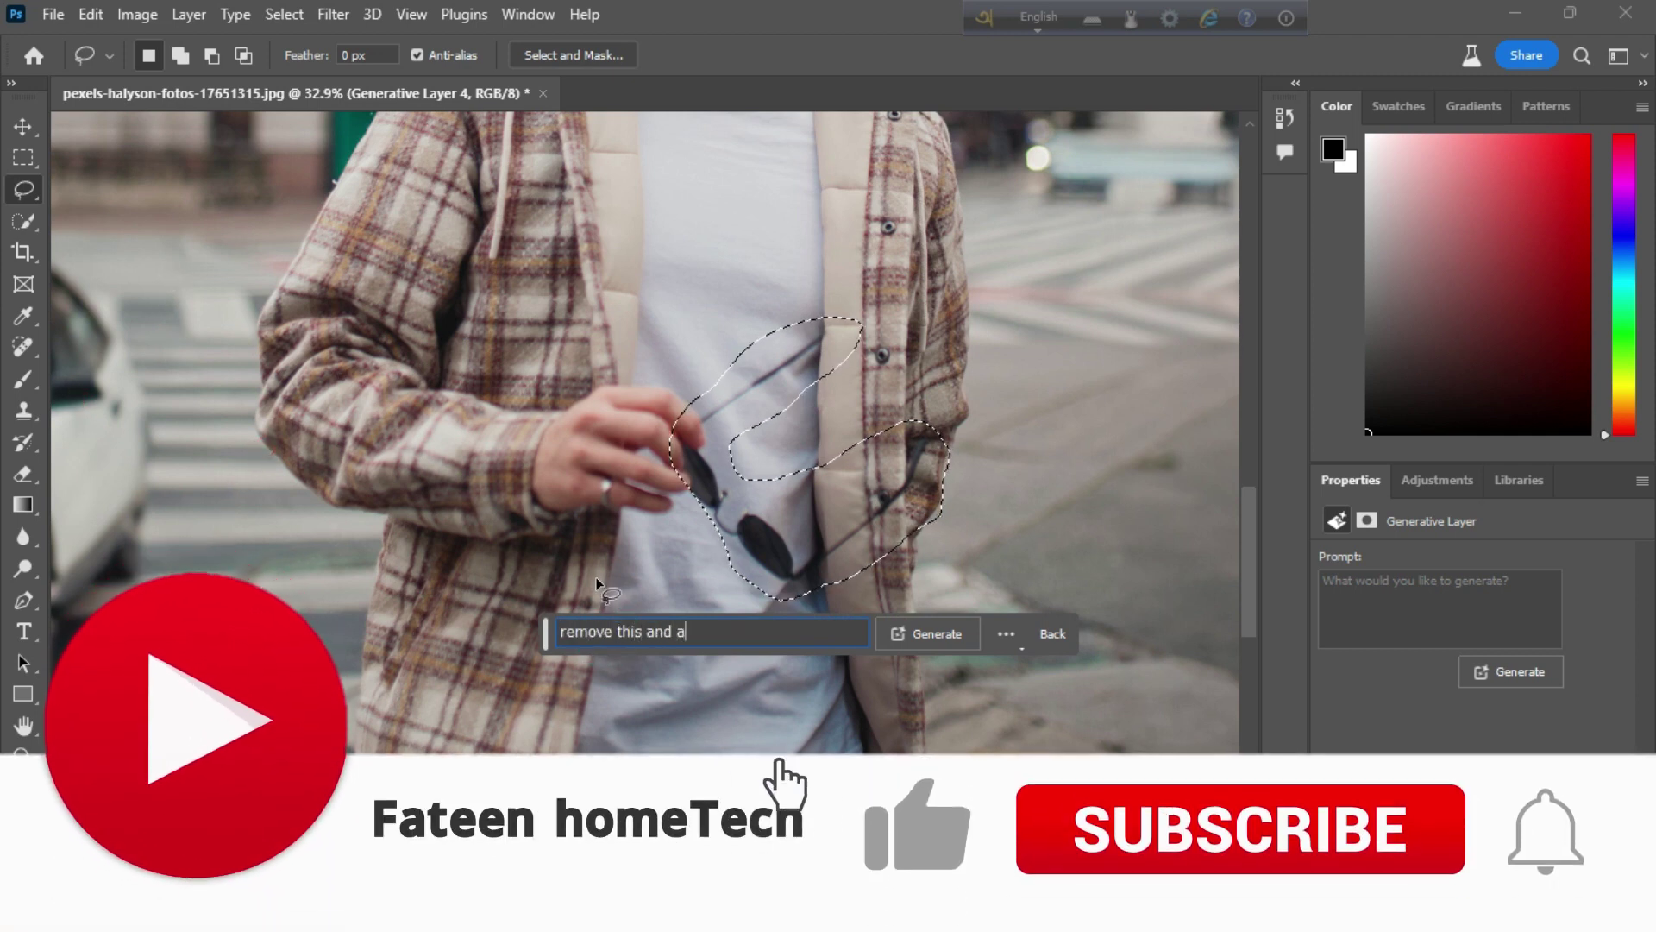
{"action": "type", "text": "d"}
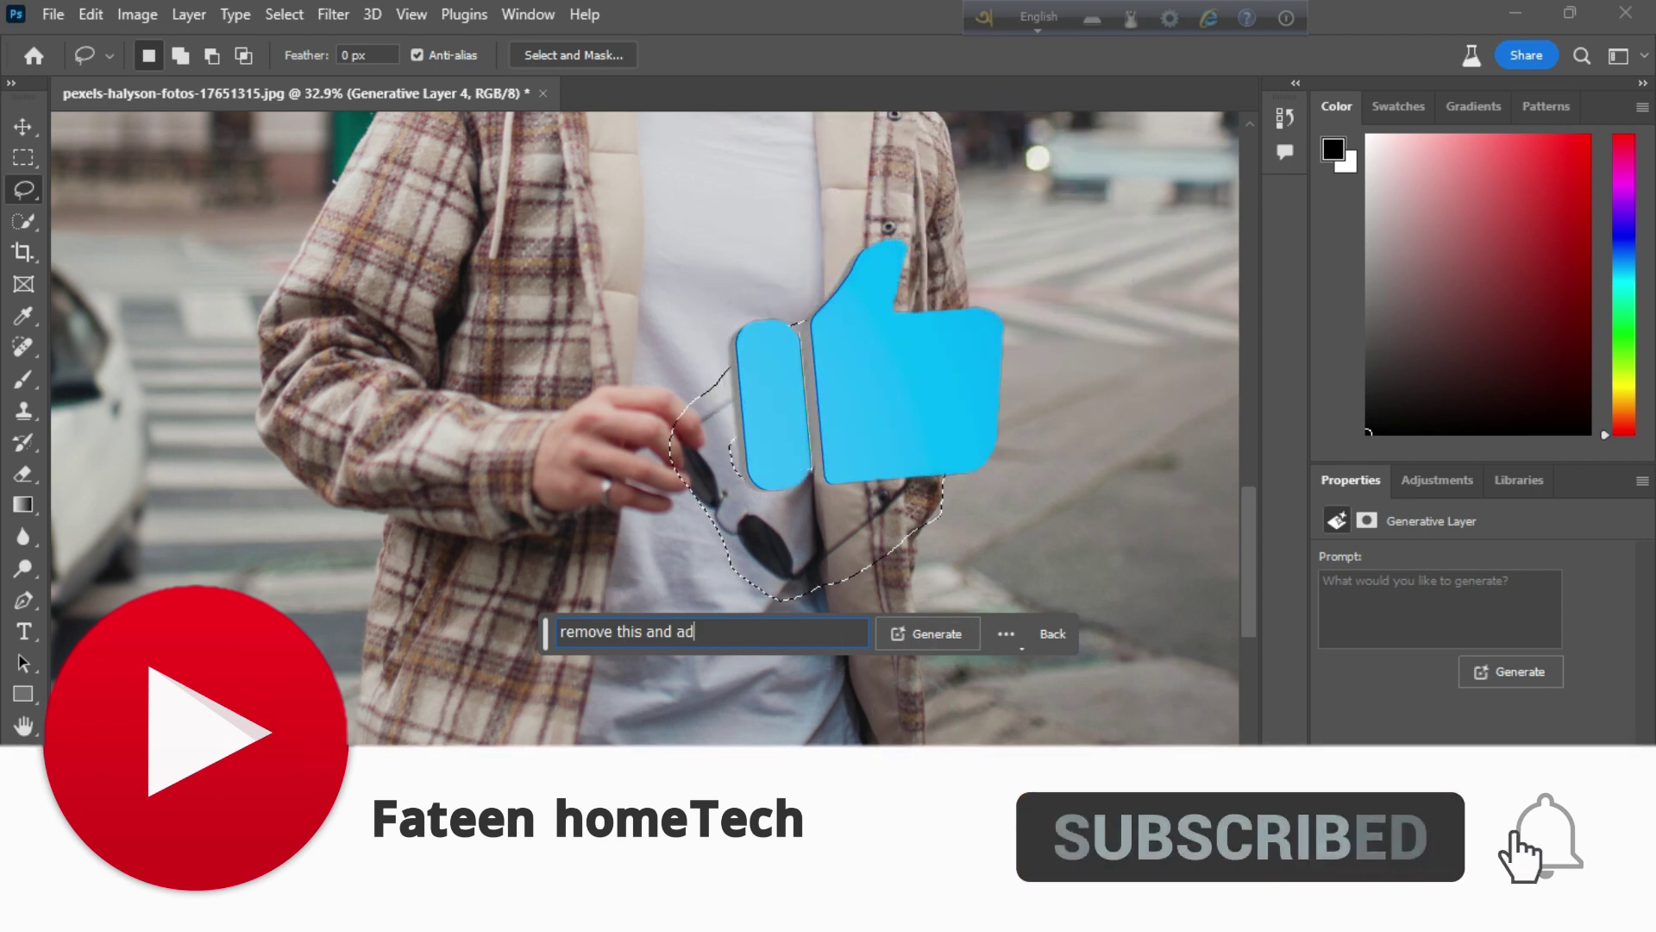
{"action": "type", "text": "d c ar"}
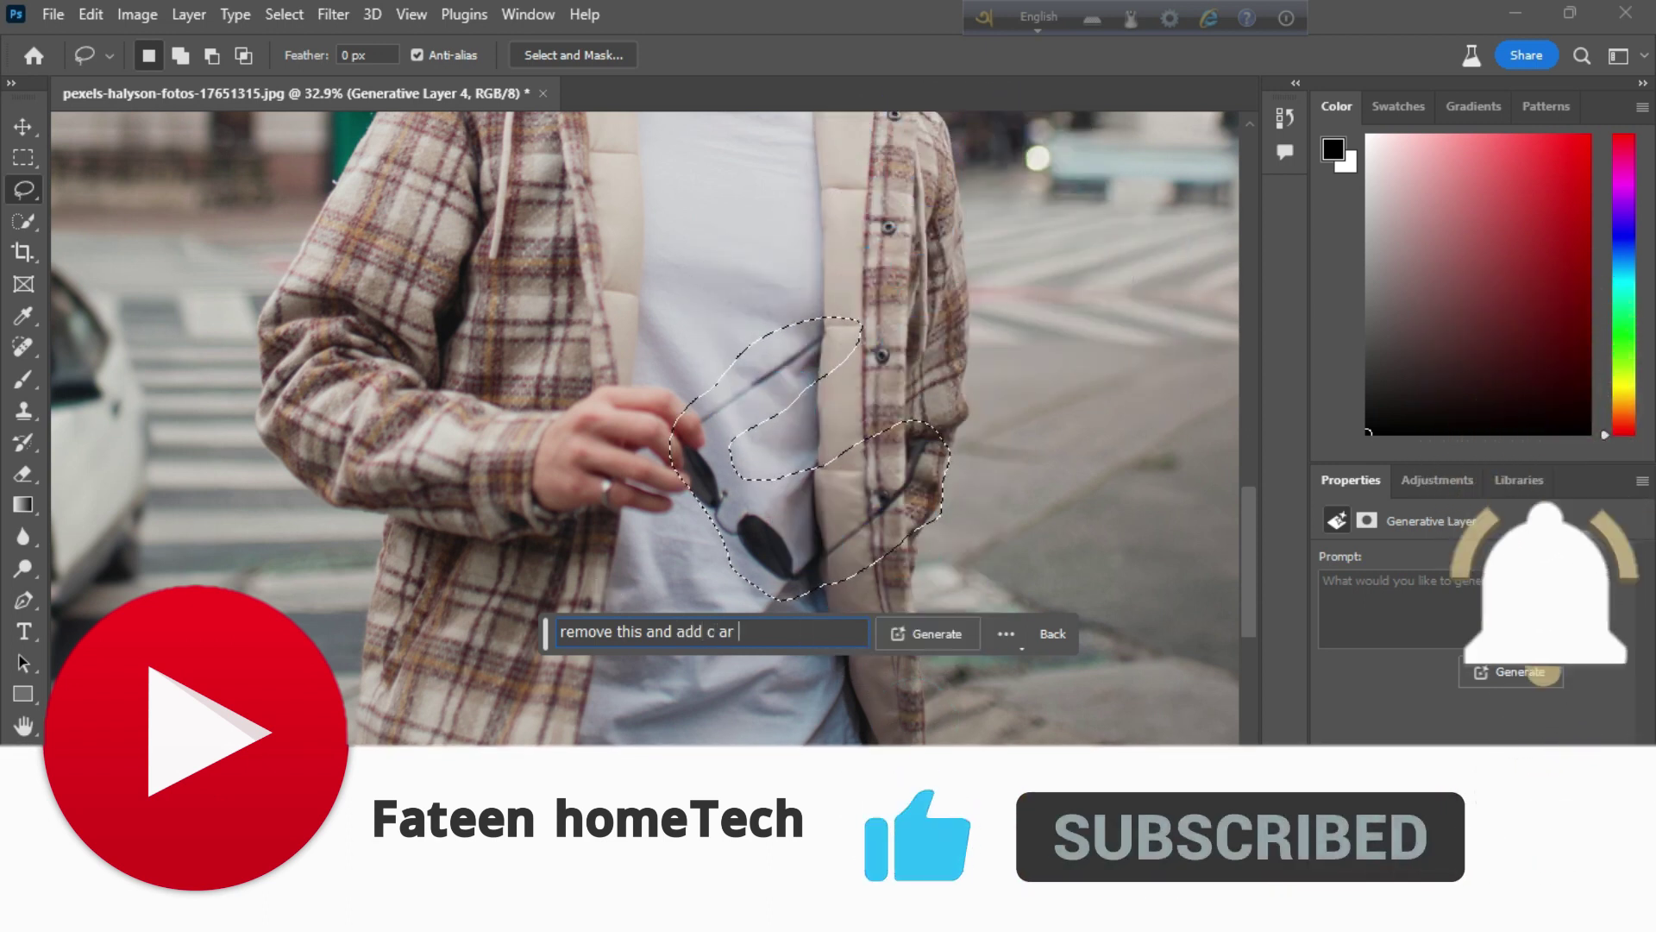
{"action": "key", "text": "BackSpace"}
{"action": "key", "text": "BackSpace"}
{"action": "key", "text": "BackSpace"}
{"action": "type", "text": "ar m"}
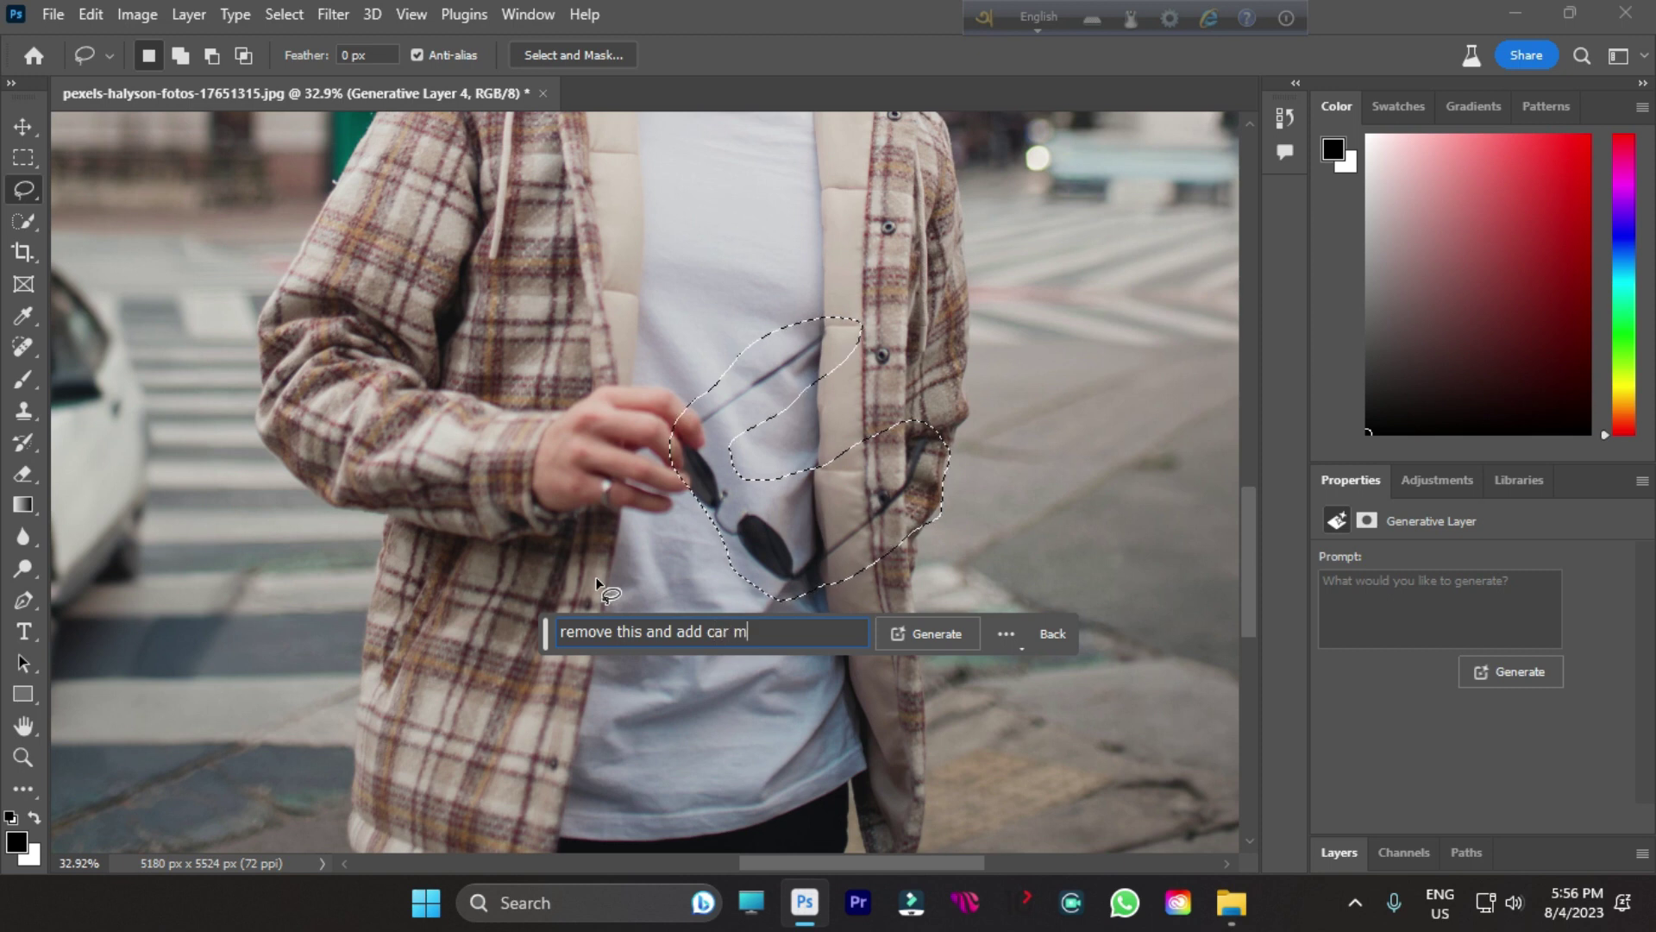
{"action": "key", "text": "BackSpace"}
{"action": "type", "text": "key"}
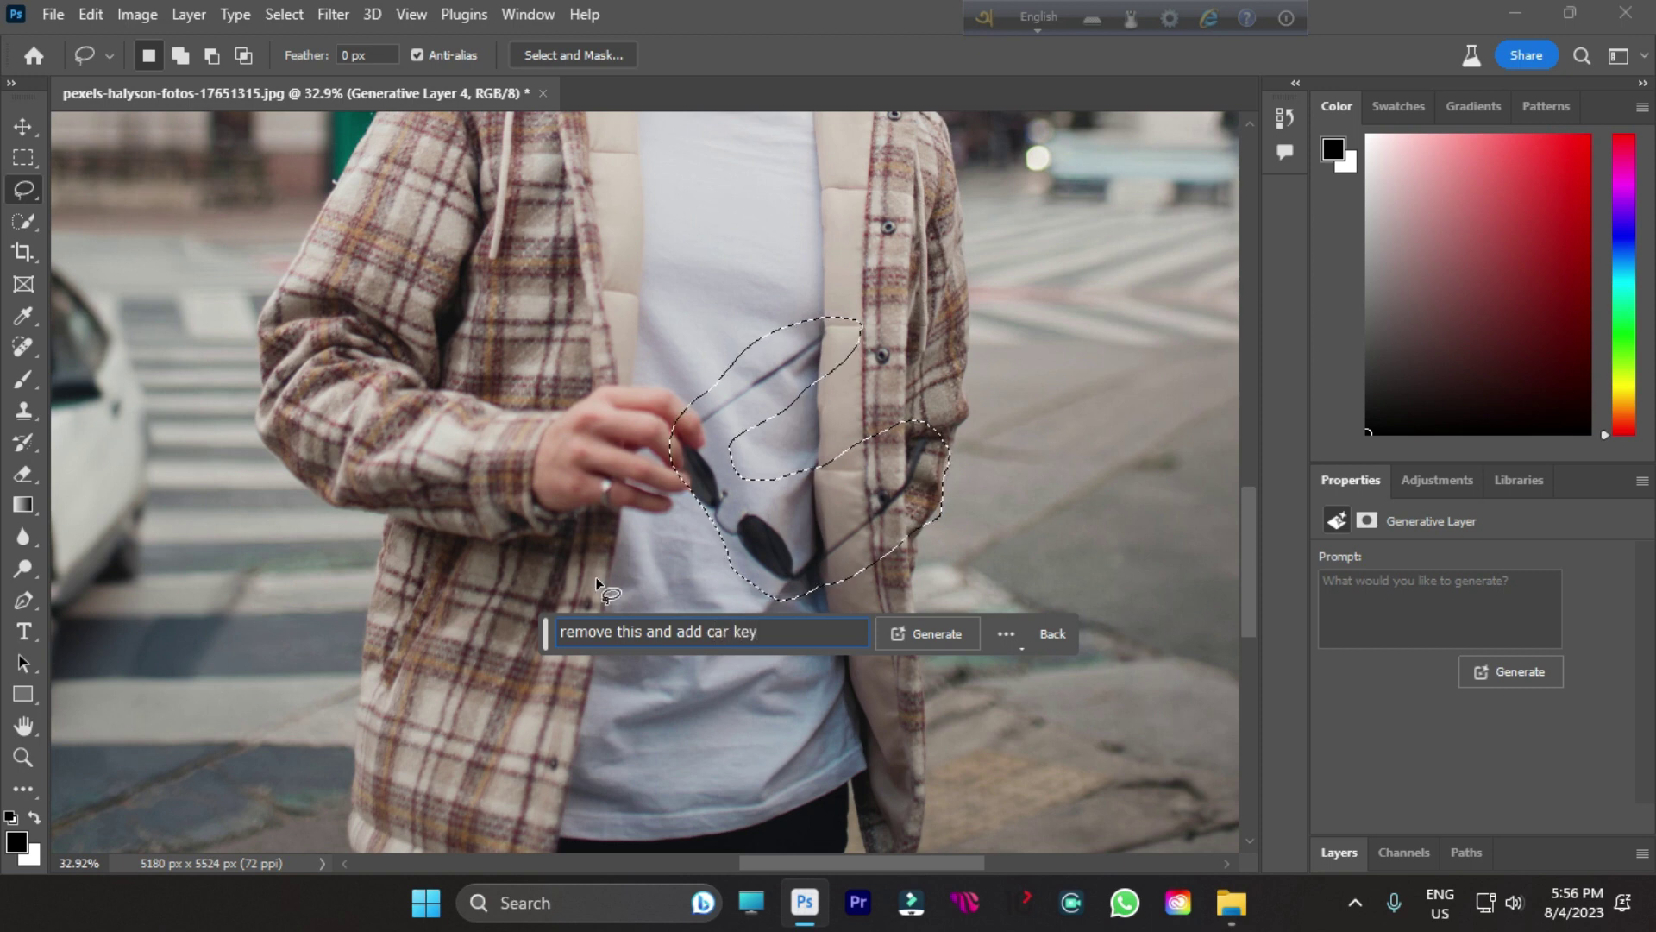
{"action": "key", "text": "Return"}
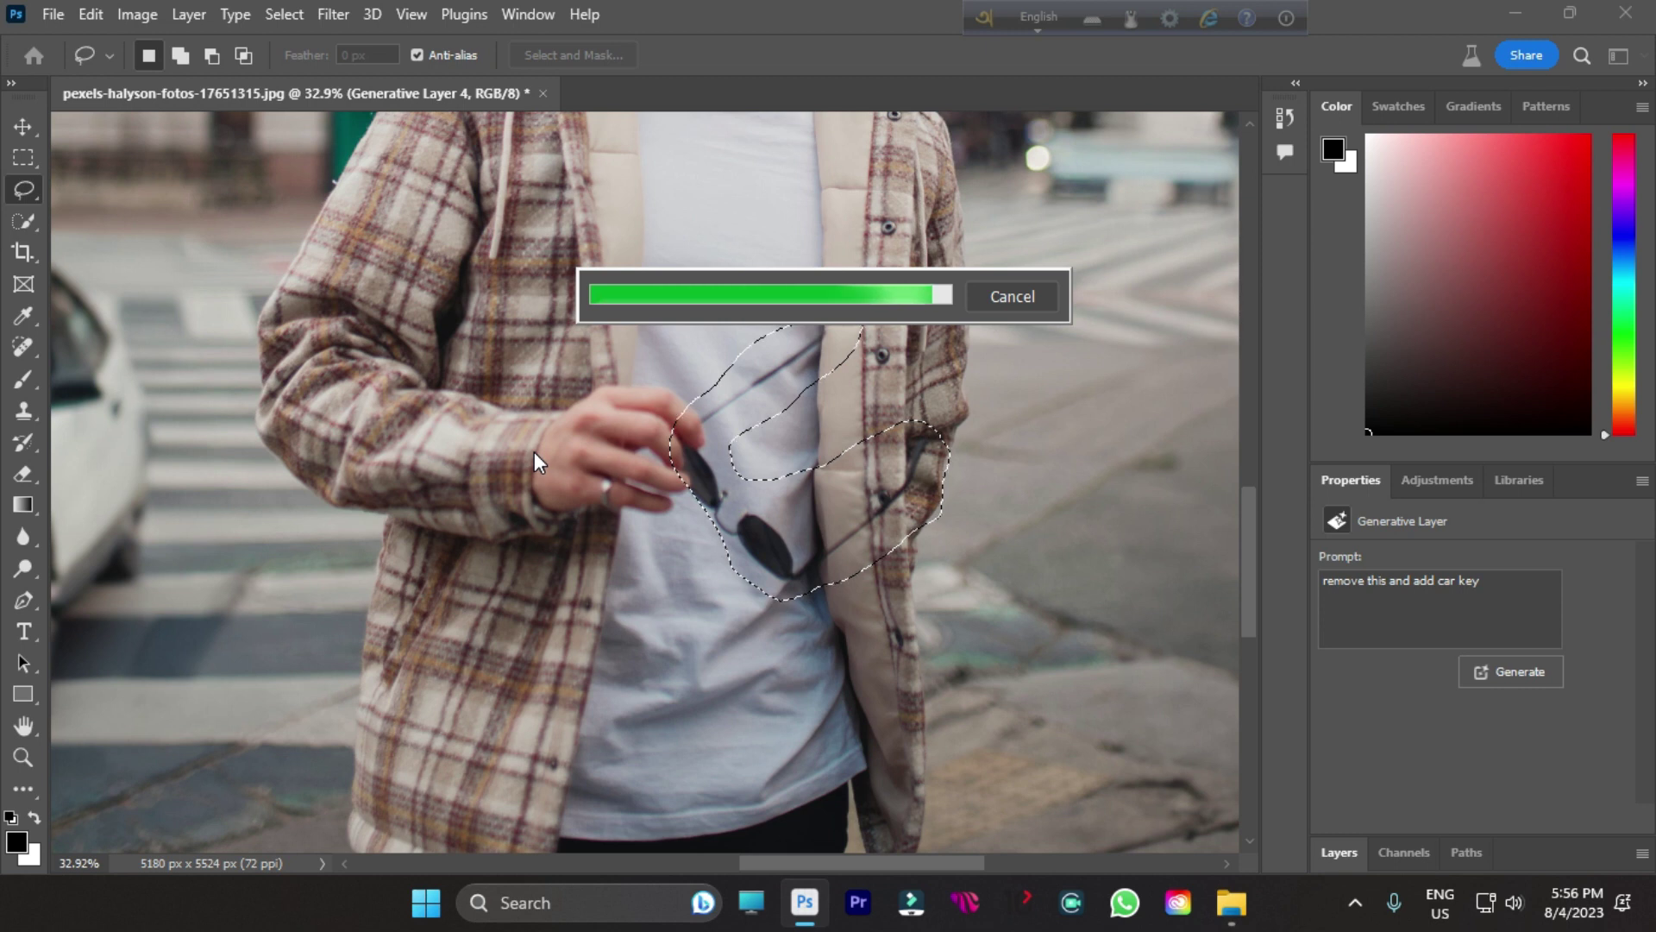
- Compare the generated variations at the man's hand and keep the third one
{"action": "scroll", "coordinate": [599, 385], "scroll_direction": "up", "scroll_amount": 2}
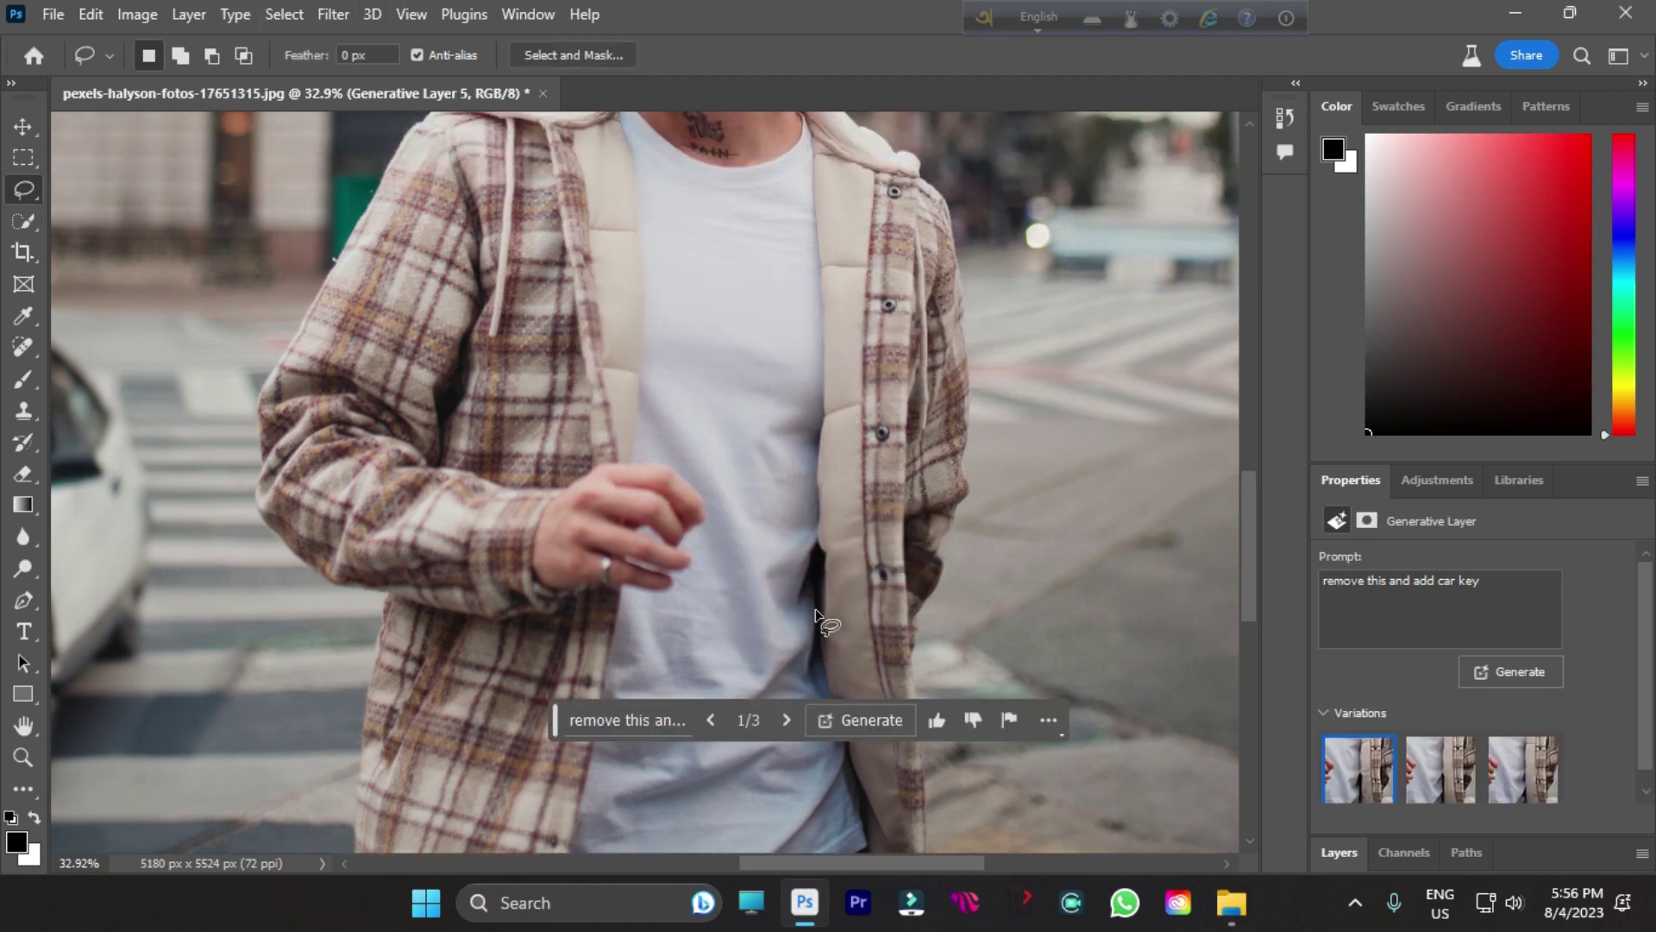
{"action": "scroll", "coordinate": [821, 634], "scroll_direction": "down", "scroll_amount": 1}
{"action": "left_click", "coordinate": [787, 661]}
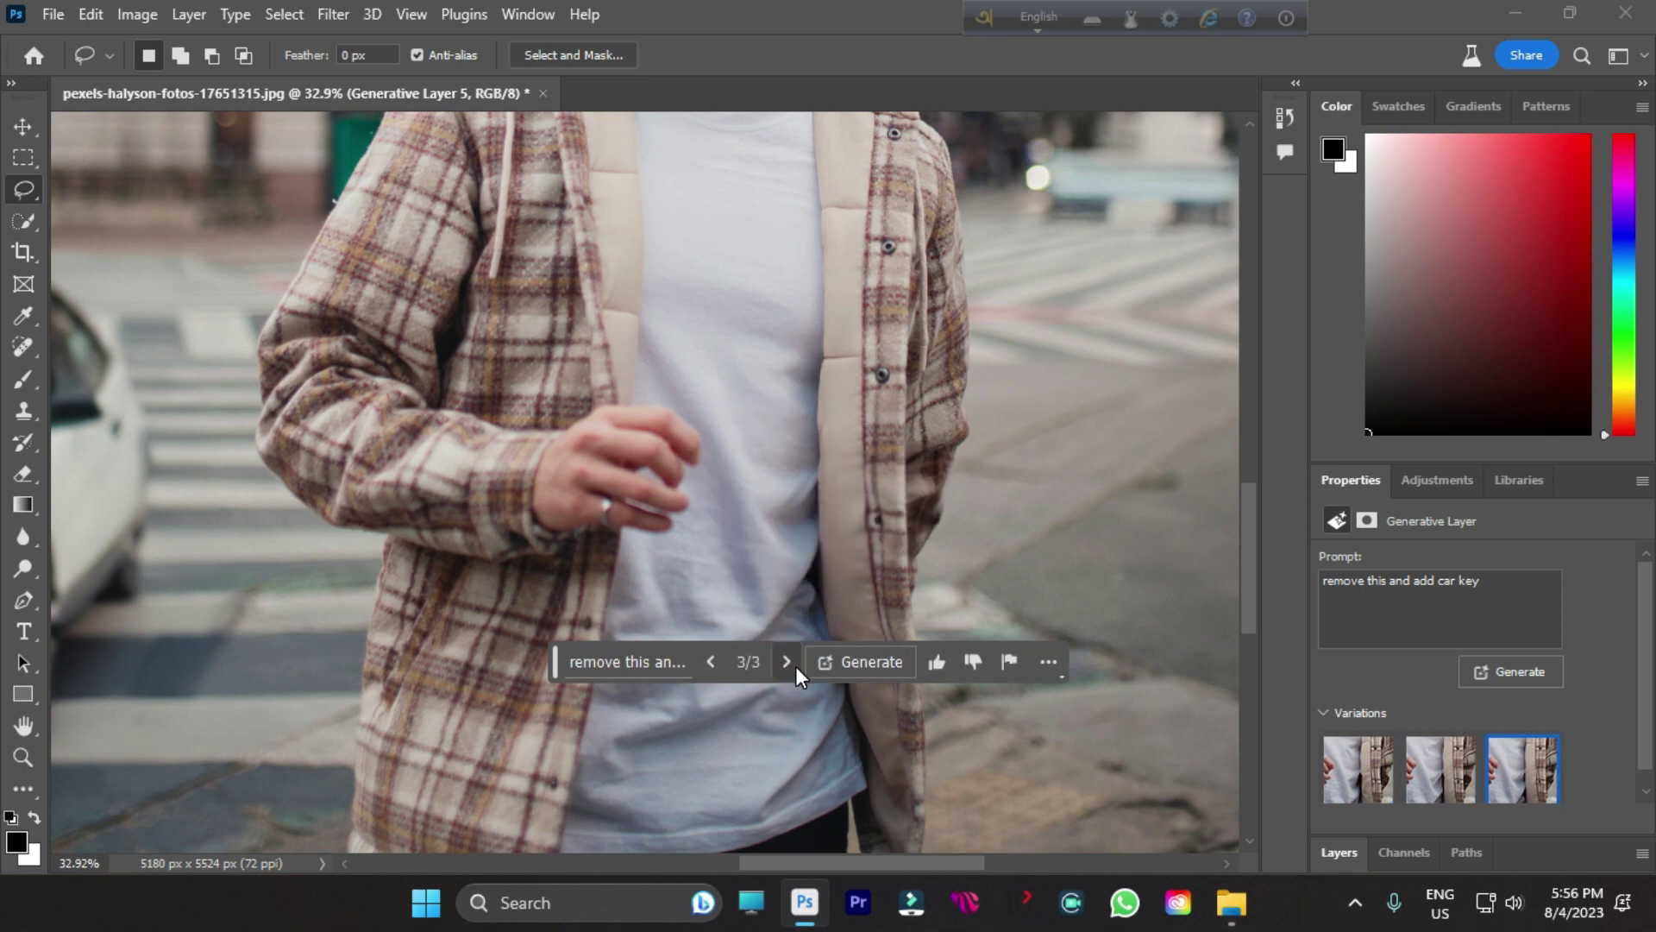
{"action": "scroll", "coordinate": [716, 526], "scroll_direction": "down", "scroll_amount": 5}
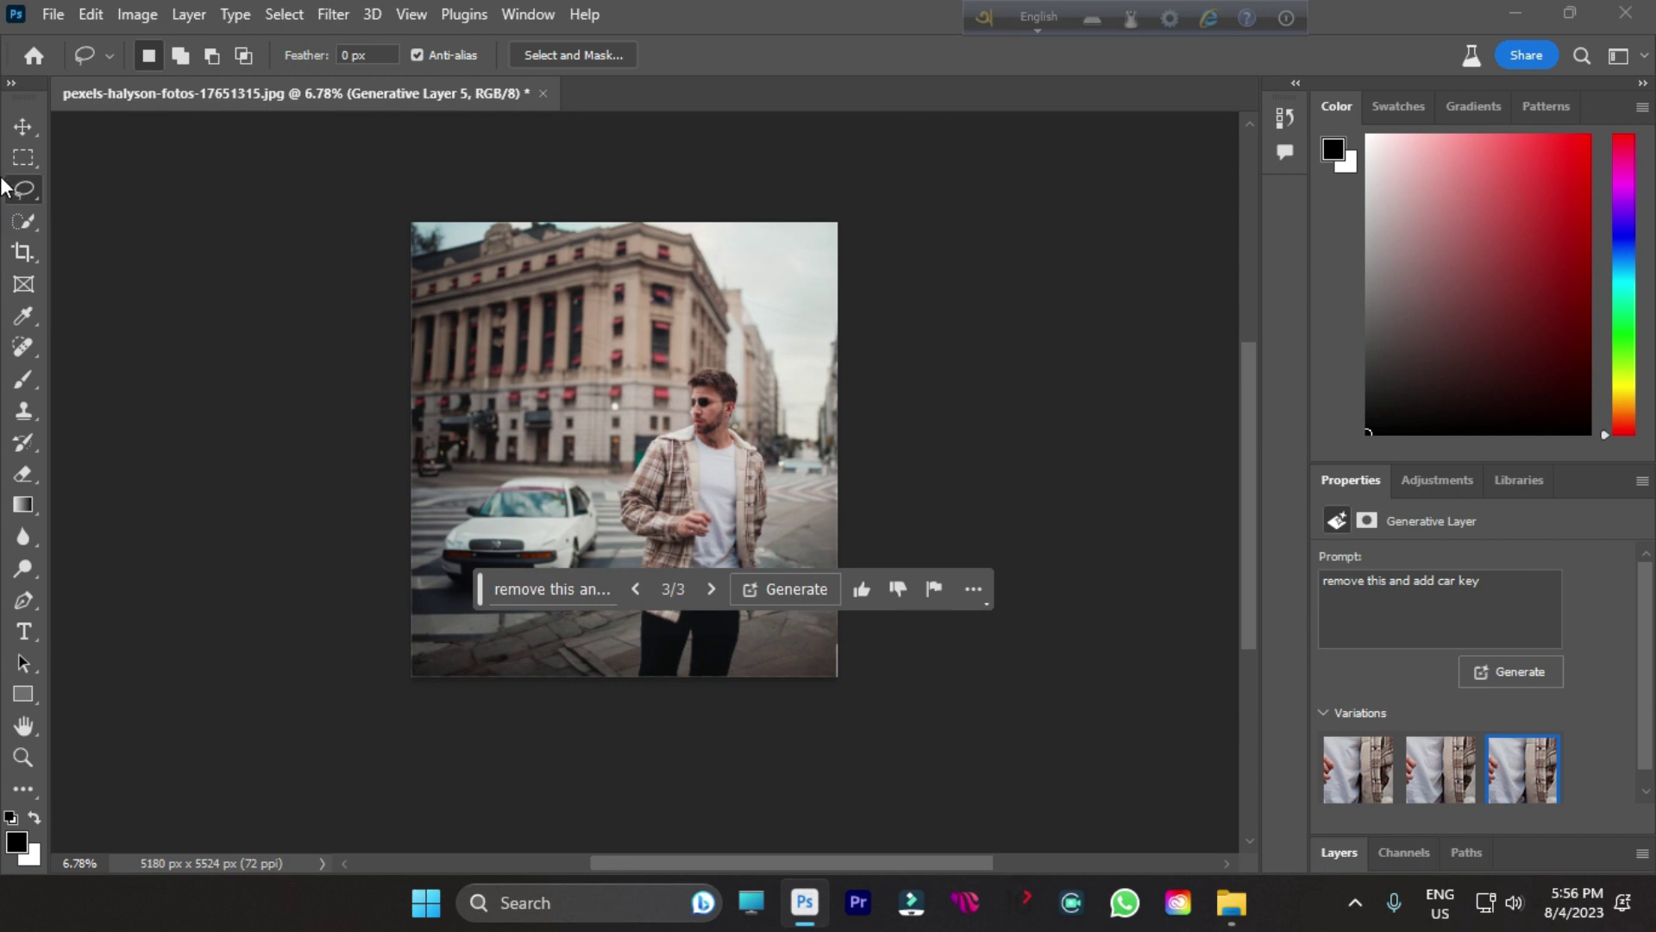
- Switch to the Move tool and close the street photo without saving its changes
{"action": "left_click", "coordinate": [17, 128]}
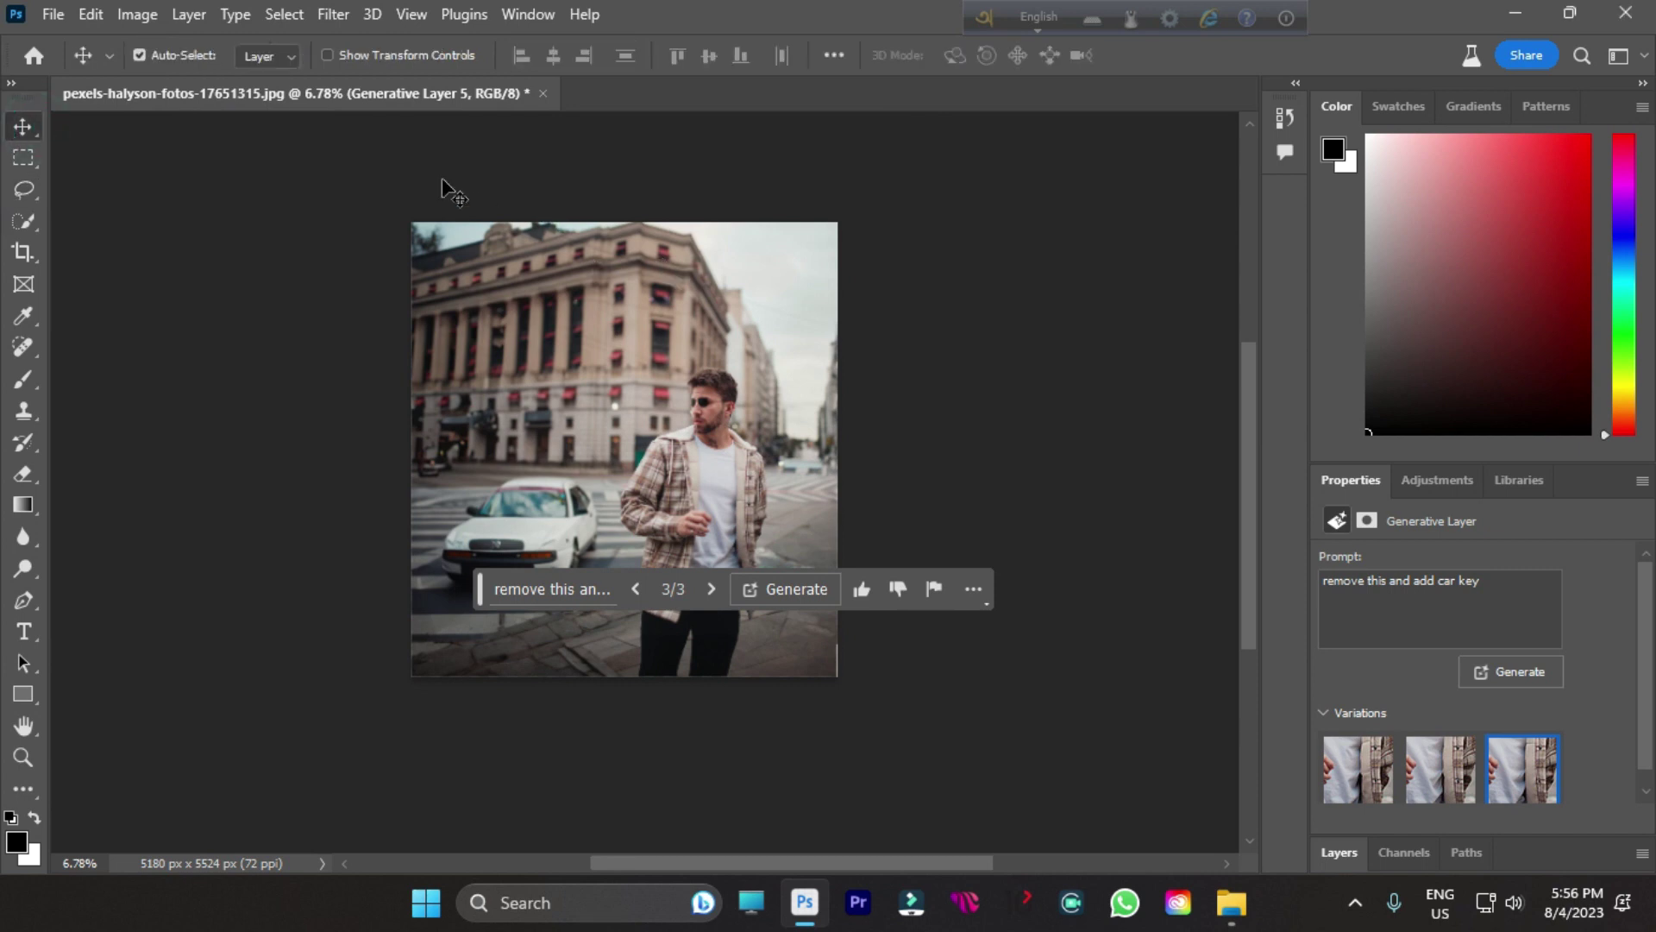
{"action": "left_click", "coordinate": [541, 93]}
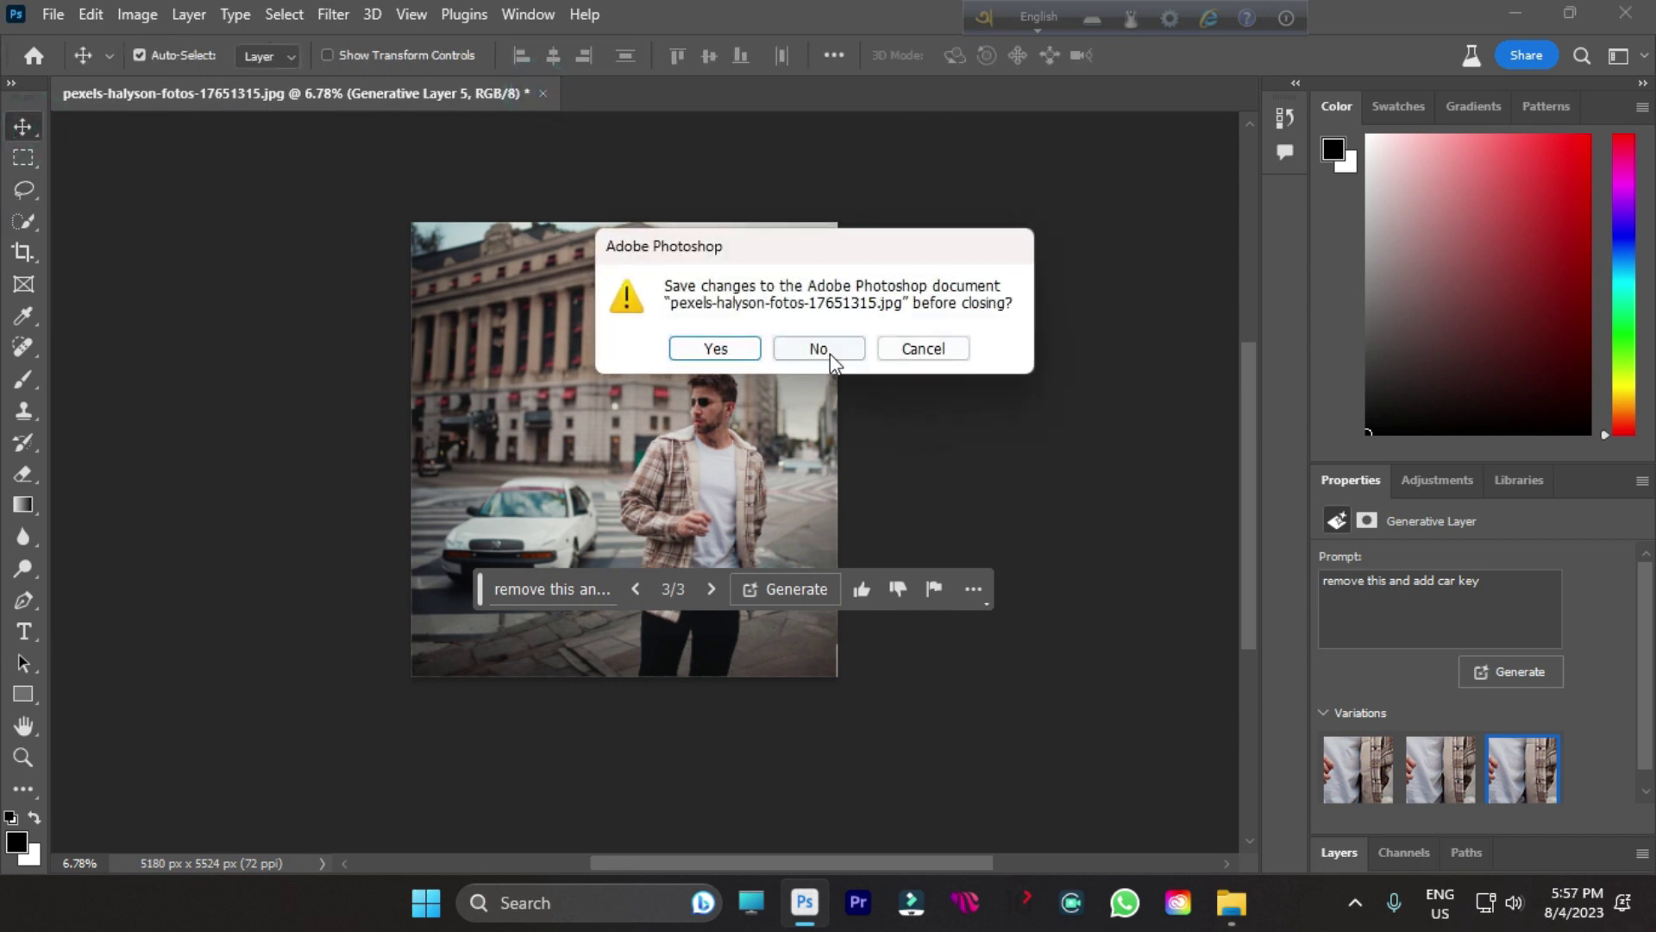
{"action": "left_click", "coordinate": [824, 345]}
- Open the photo pexels-meum-mare-12324970.jpg and activate the Lasso tool
{"action": "left_click", "coordinate": [96, 218]}
{"action": "left_click", "coordinate": [82, 226]}
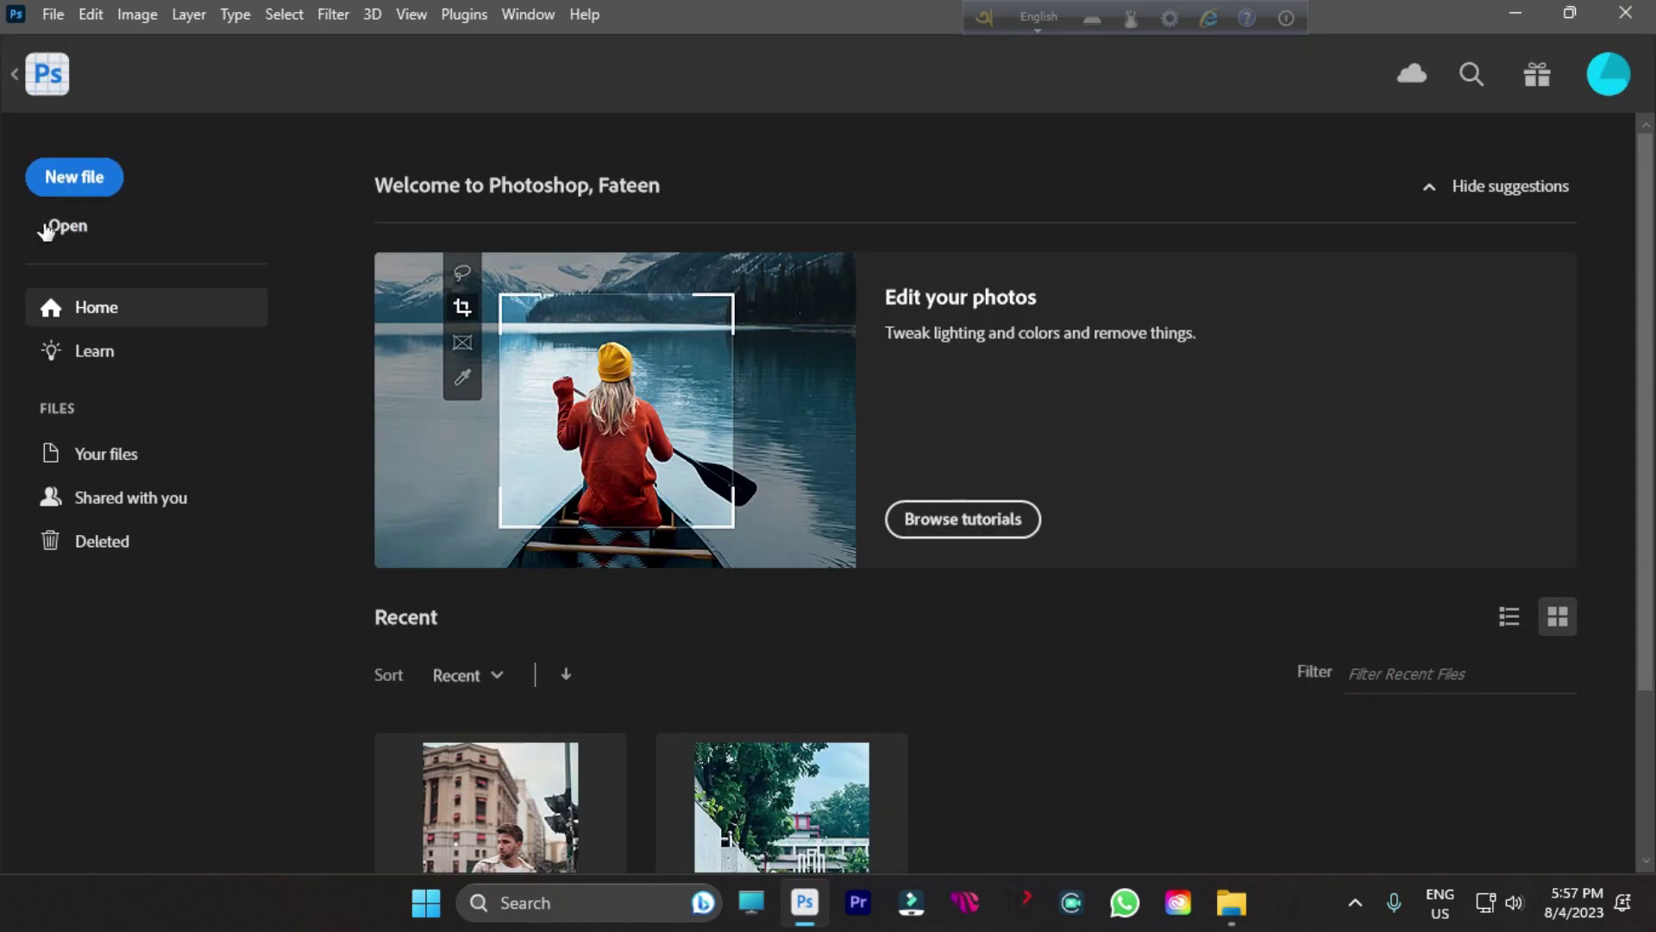
{"action": "left_click", "coordinate": [1235, 905]}
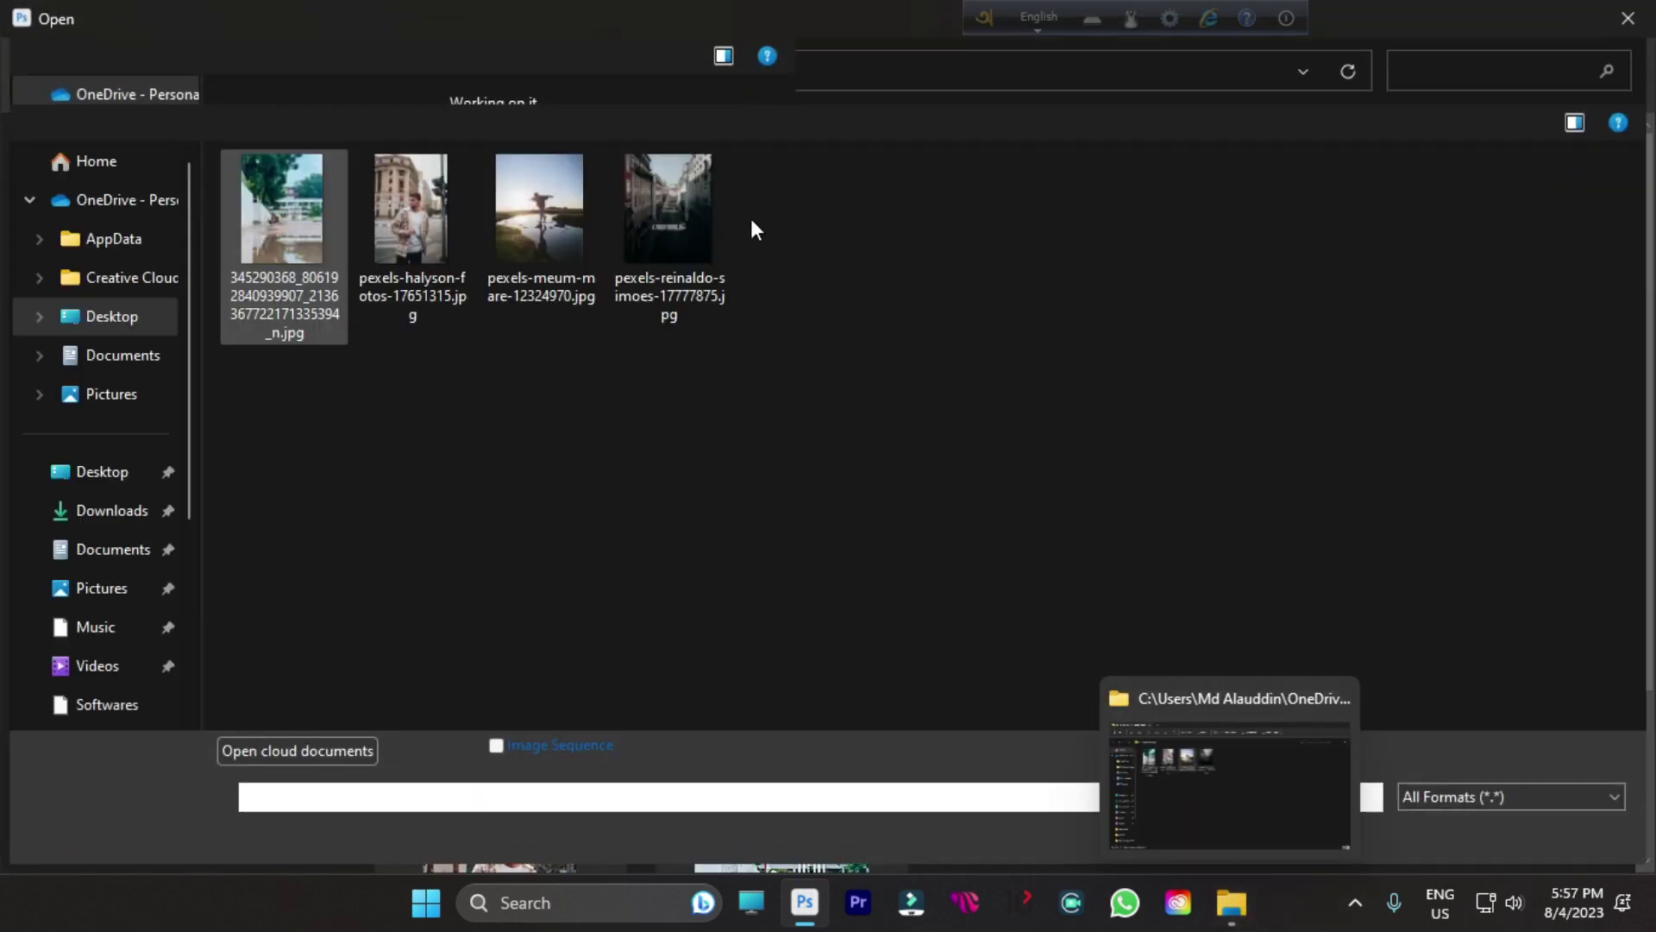
{"action": "left_click", "coordinate": [528, 226]}
{"action": "double_click", "coordinate": [542, 216]}
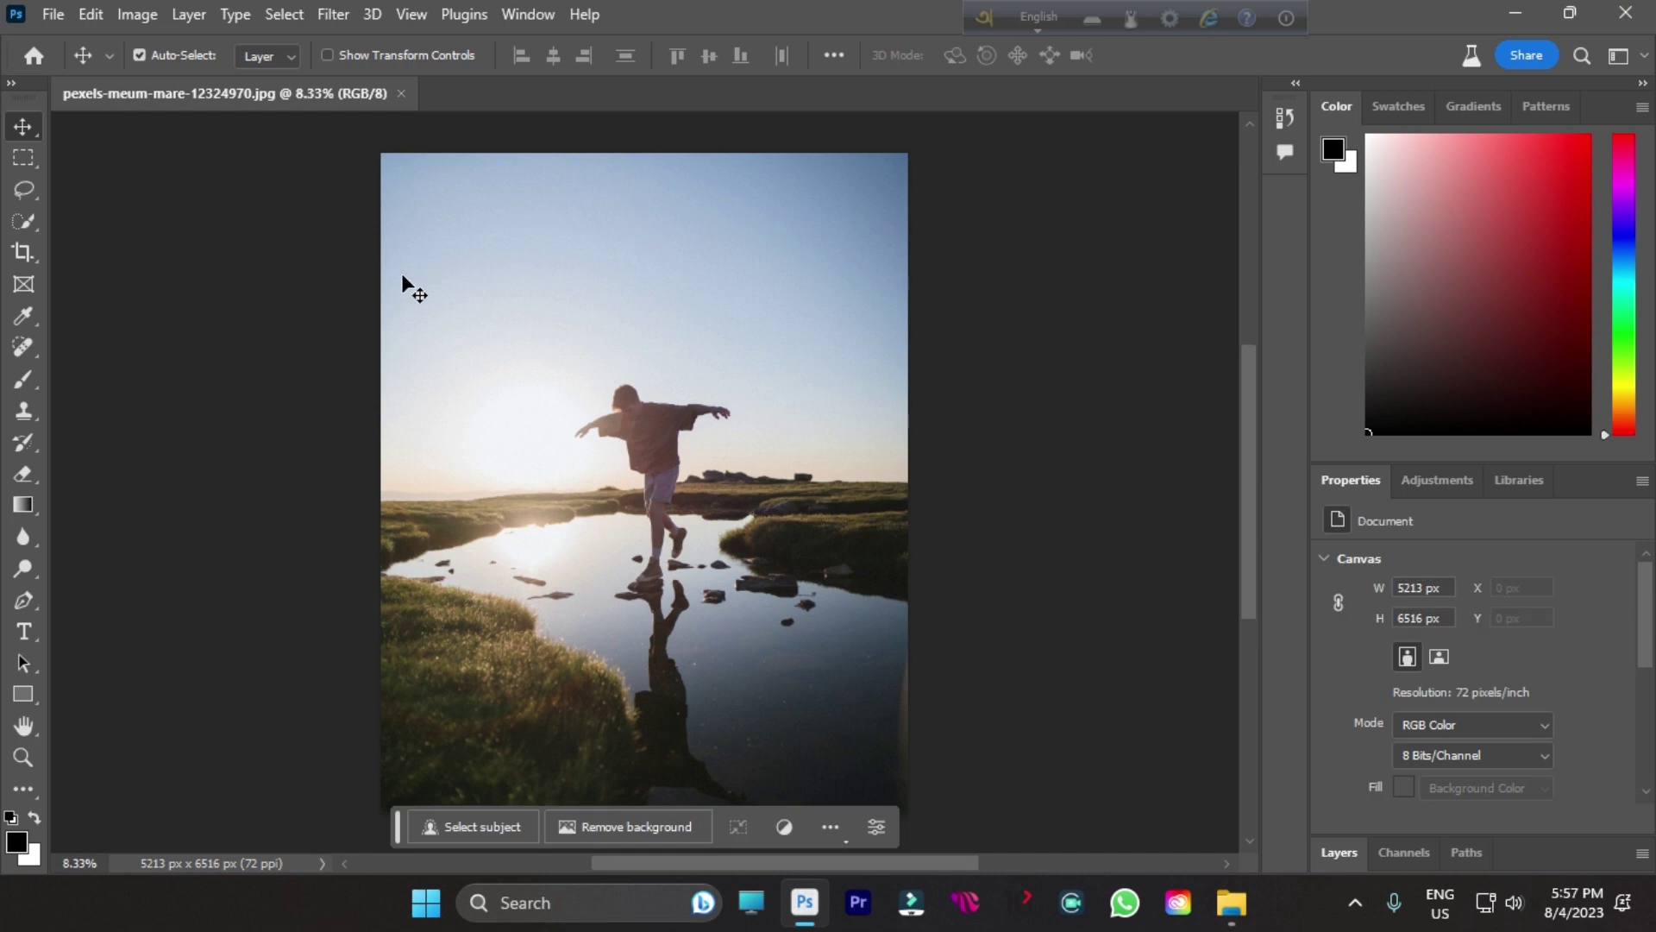
{"action": "left_click", "coordinate": [24, 190]}
{"action": "scroll", "coordinate": [615, 532], "scroll_direction": "up", "scroll_amount": 2}
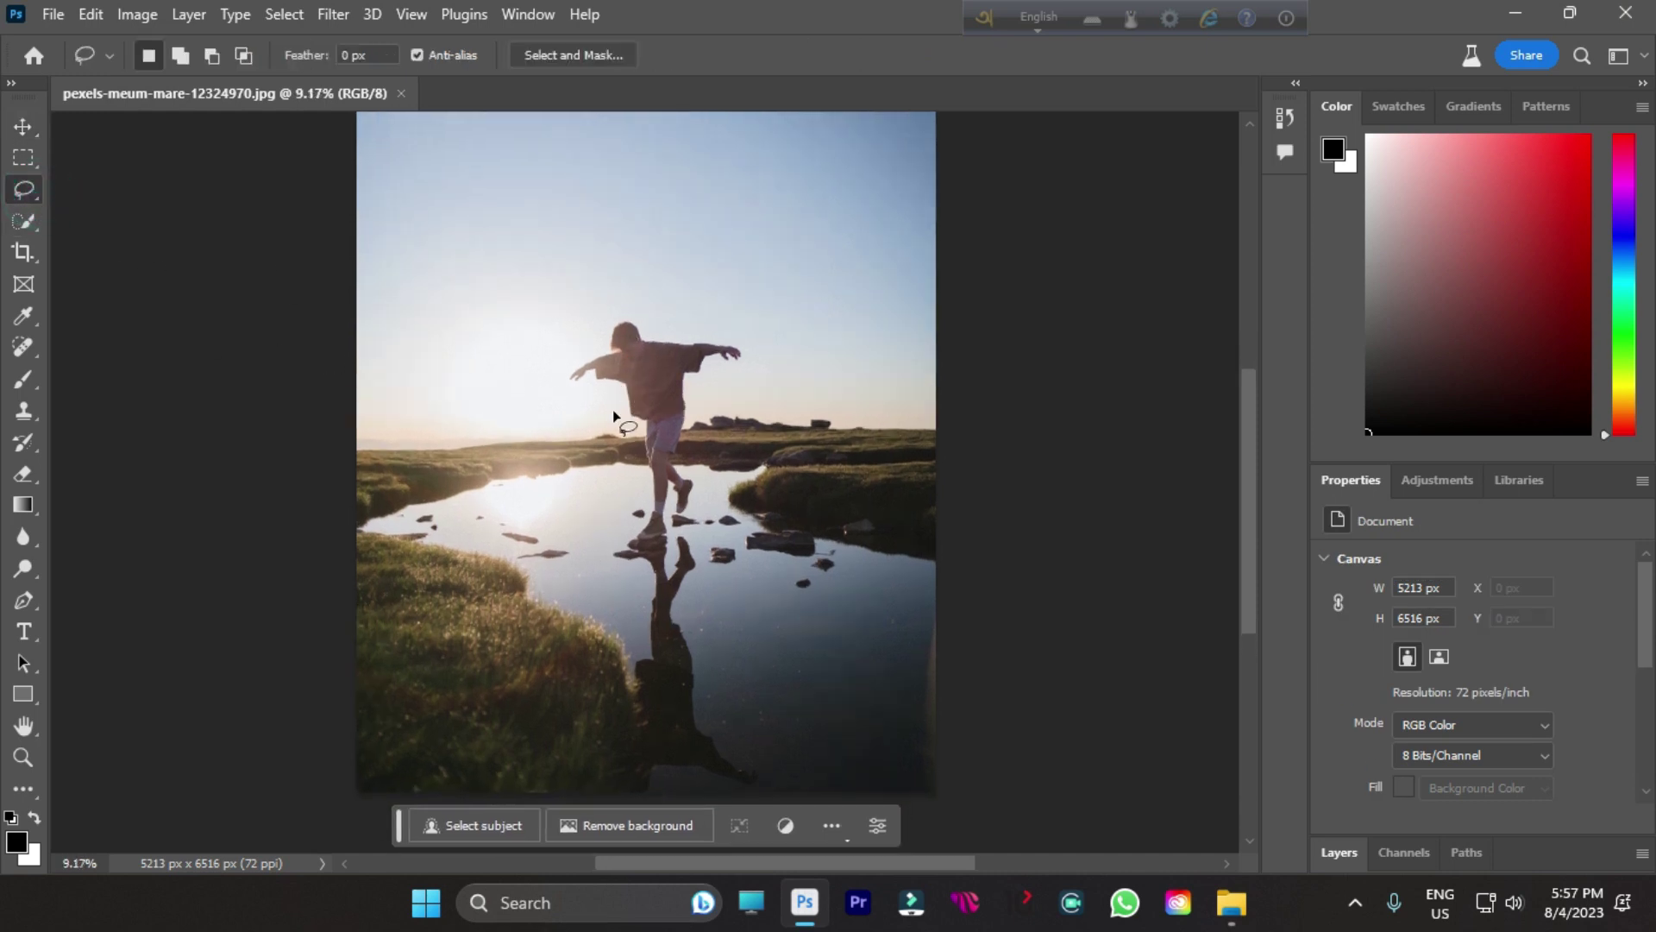
{"action": "left_click_drag", "start_coordinate": [616, 578], "coordinate": [636, 481]}
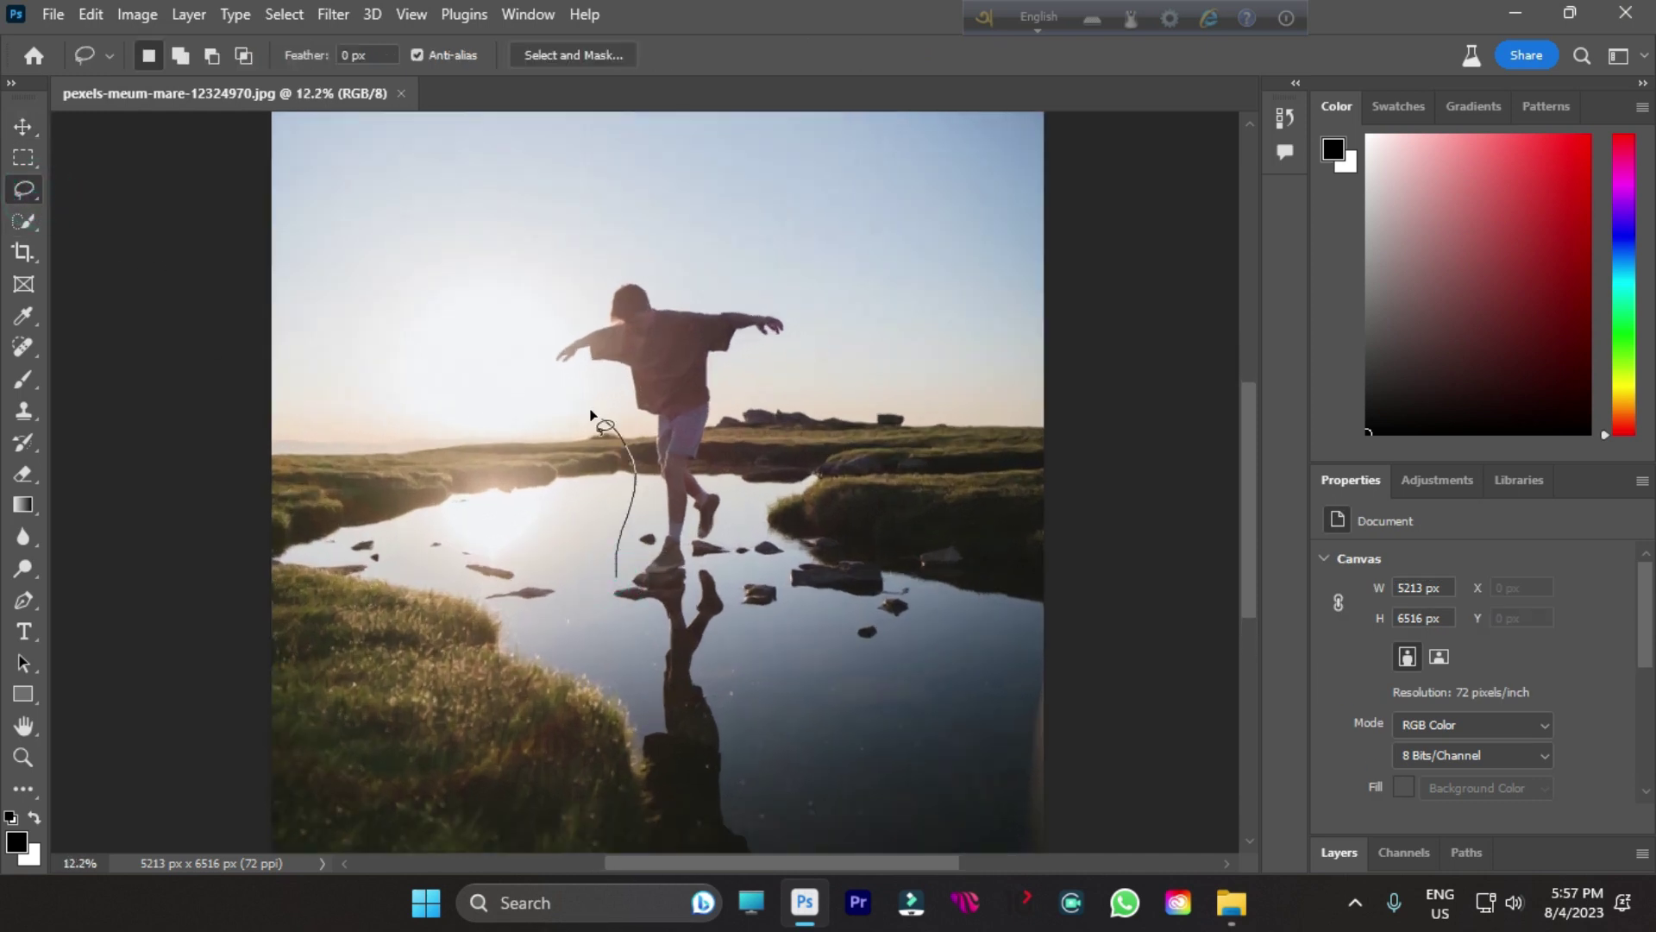
{"action": "mouse_move", "coordinate": [540, 362]}
{"action": "left_mouse_down"}
{"action": "mouse_move", "coordinate": [662, 272]}
{"action": "mouse_move", "coordinate": [795, 336]}
{"action": "left_mouse_up"}
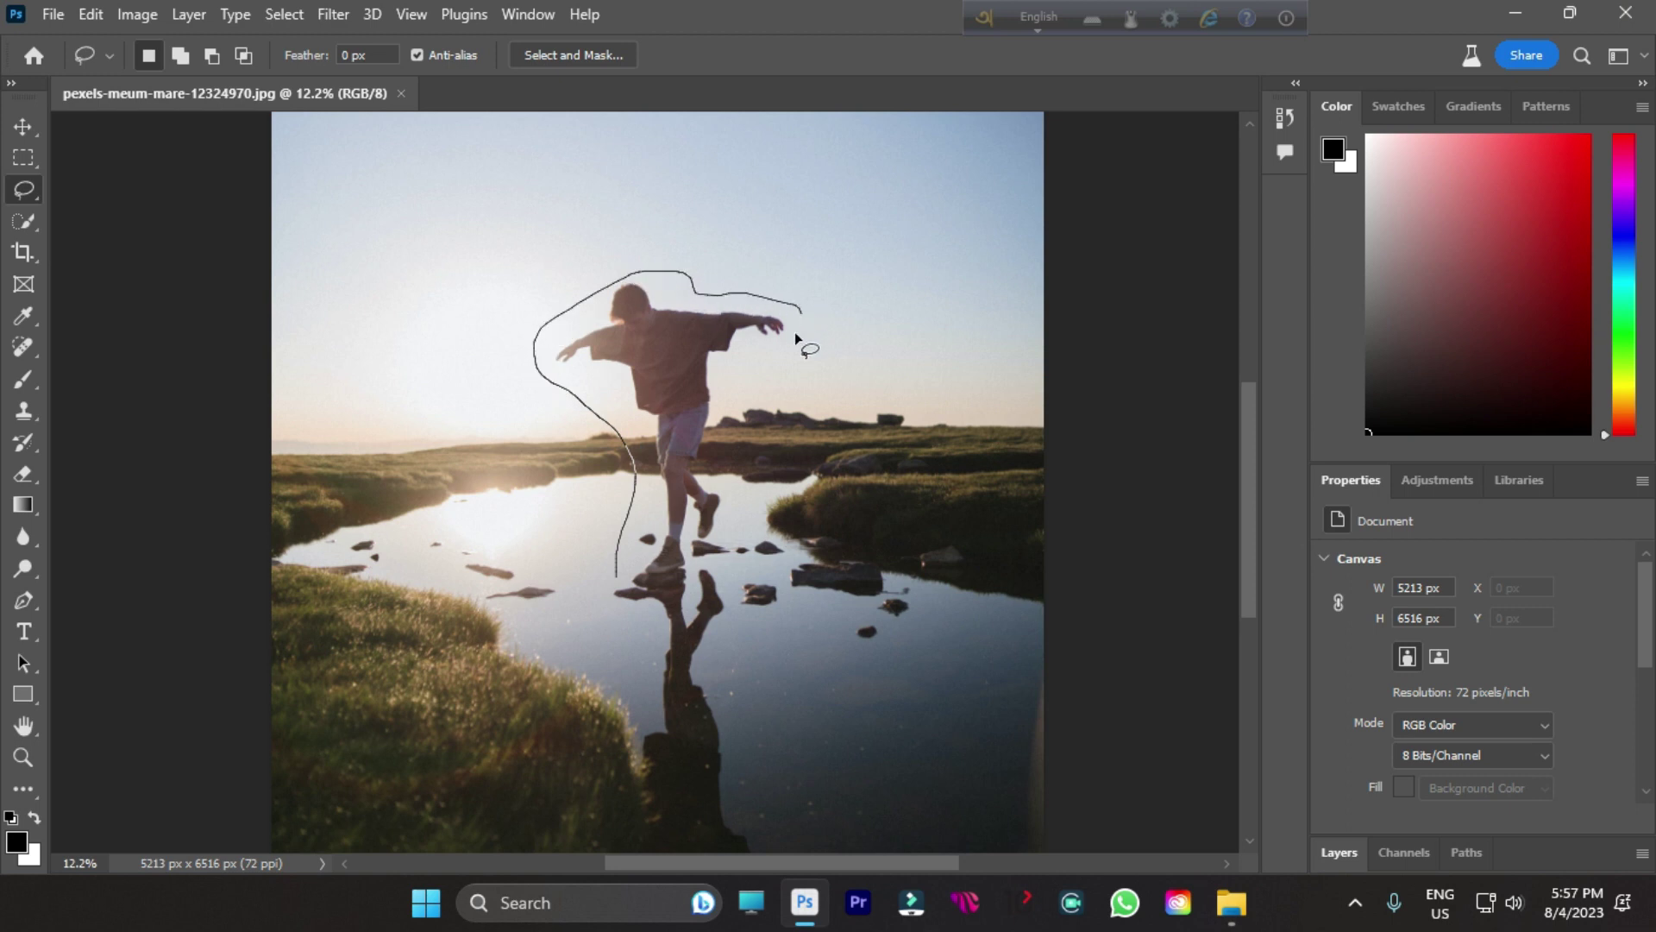
{"action": "mouse_move", "coordinate": [747, 390]}
{"action": "left_mouse_down"}
{"action": "mouse_move", "coordinate": [730, 515]}
{"action": "mouse_move", "coordinate": [641, 587]}
{"action": "mouse_move", "coordinate": [611, 582]}
{"action": "left_mouse_up"}
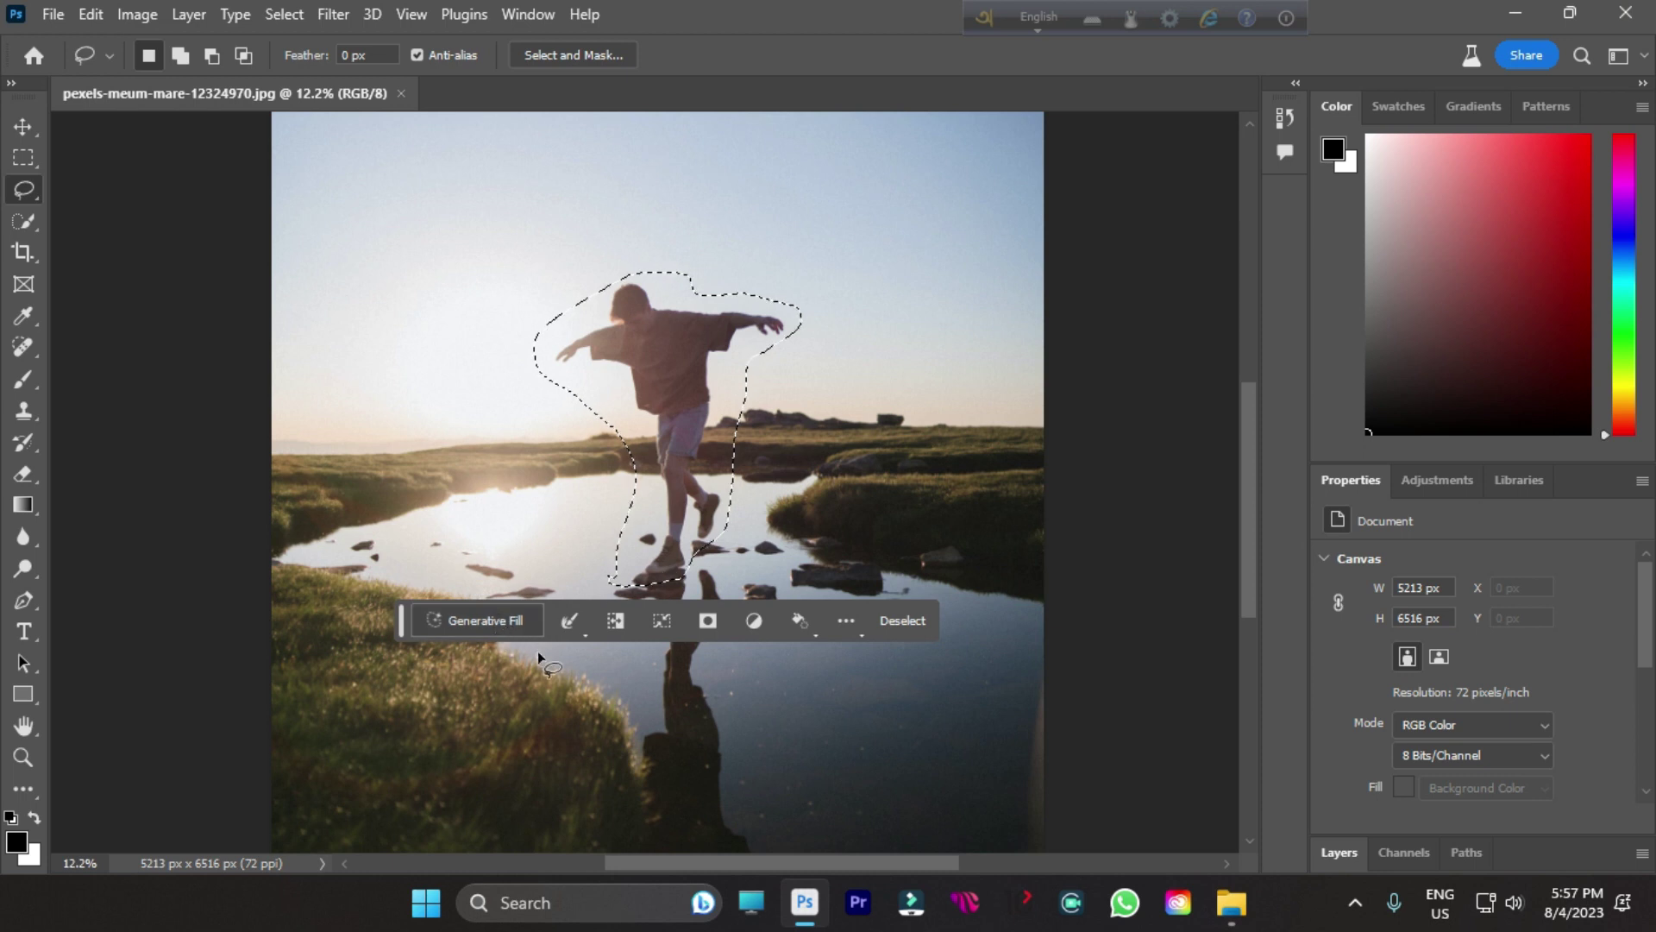
{"action": "scroll", "coordinate": [536, 650], "scroll_direction": "down", "scroll_amount": 2}
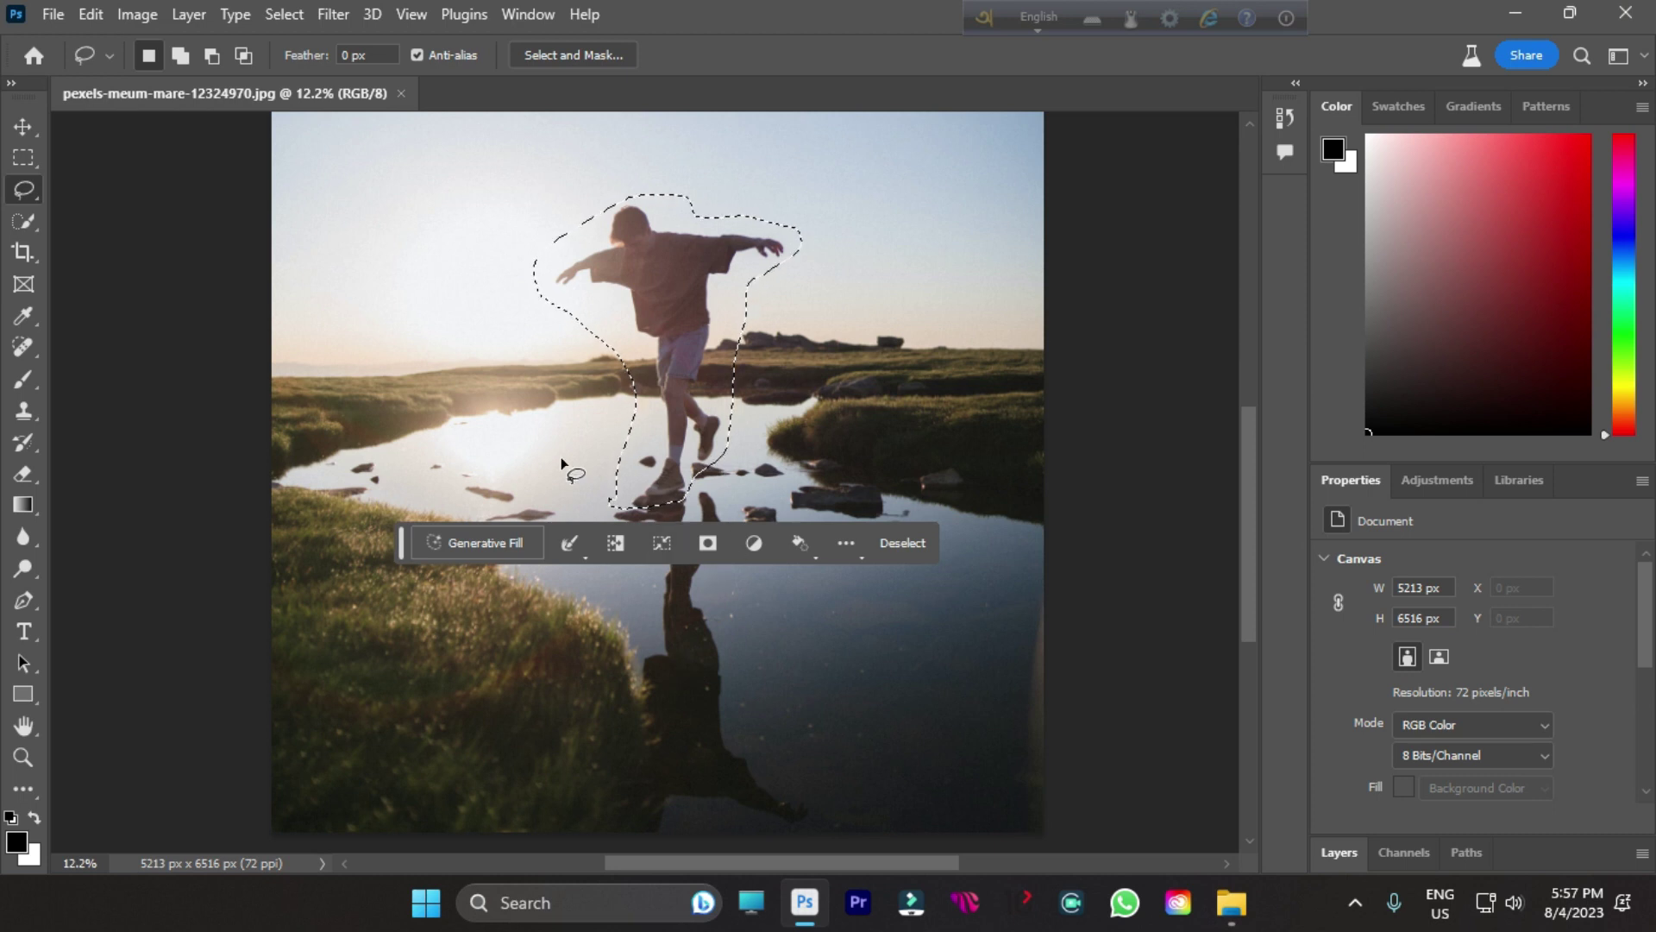
{"action": "left_click", "coordinate": [666, 695]}
- Draw one Lasso selection around both the person on the stones and their reflection in the water
{"action": "scroll", "coordinate": [689, 696], "scroll_direction": "down", "scroll_amount": 3}
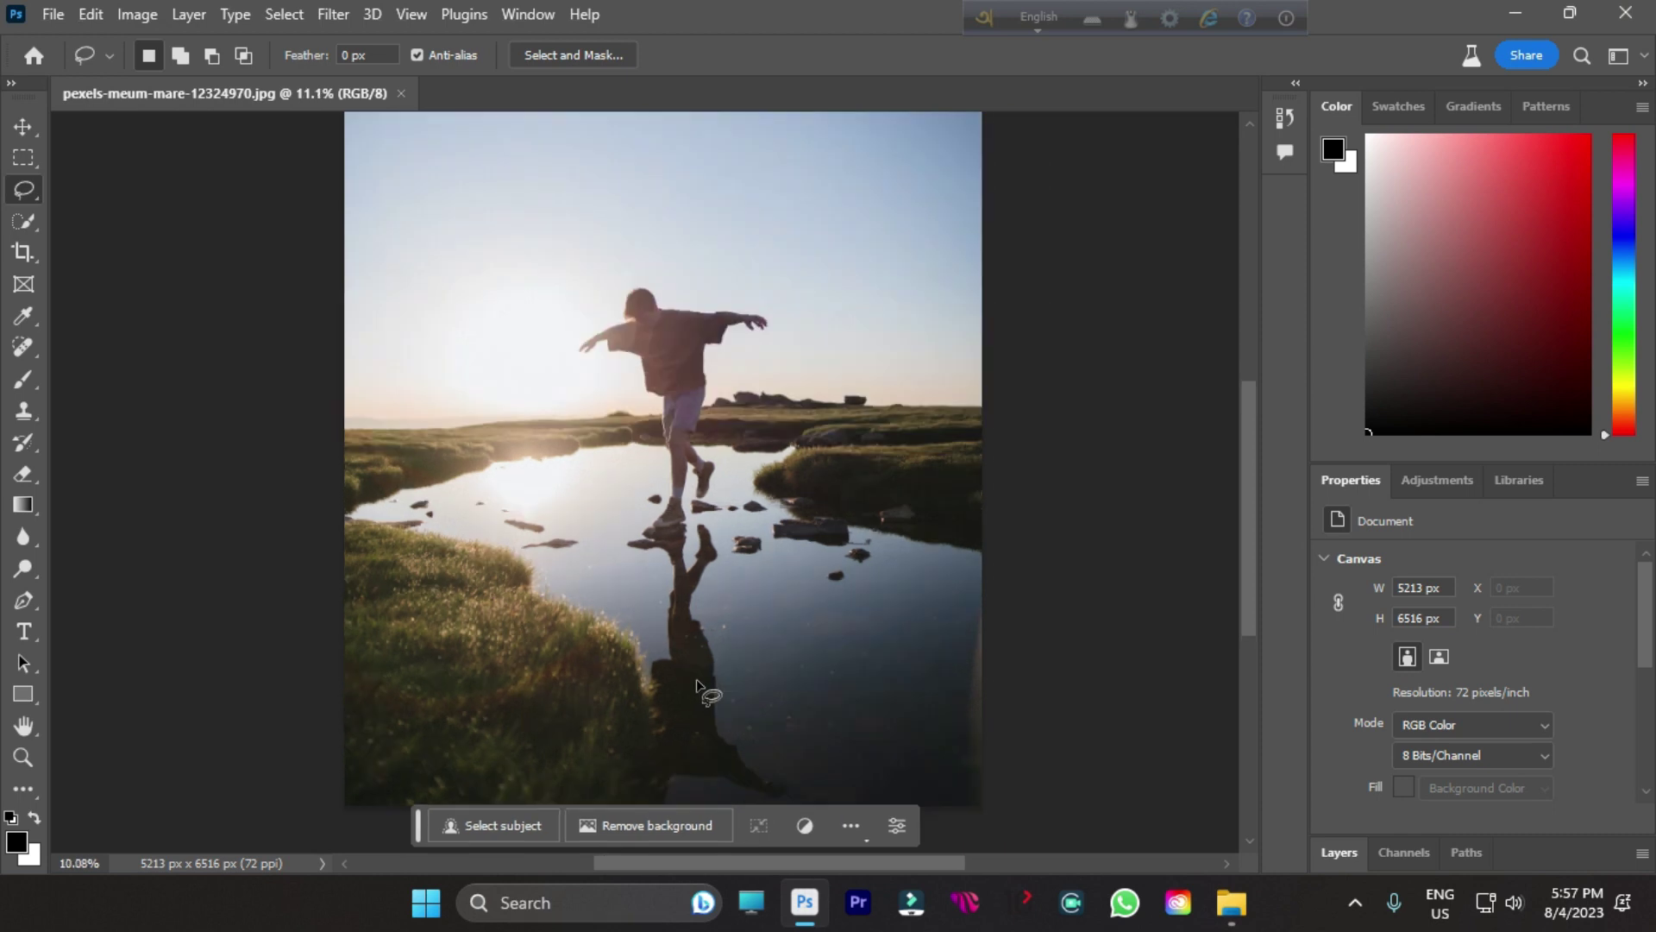
{"action": "mouse_move", "coordinate": [695, 687]}
{"action": "left_mouse_down"}
{"action": "mouse_move", "coordinate": [769, 686]}
{"action": "mouse_move", "coordinate": [735, 656]}
{"action": "mouse_move", "coordinate": [712, 589]}
{"action": "left_mouse_up"}
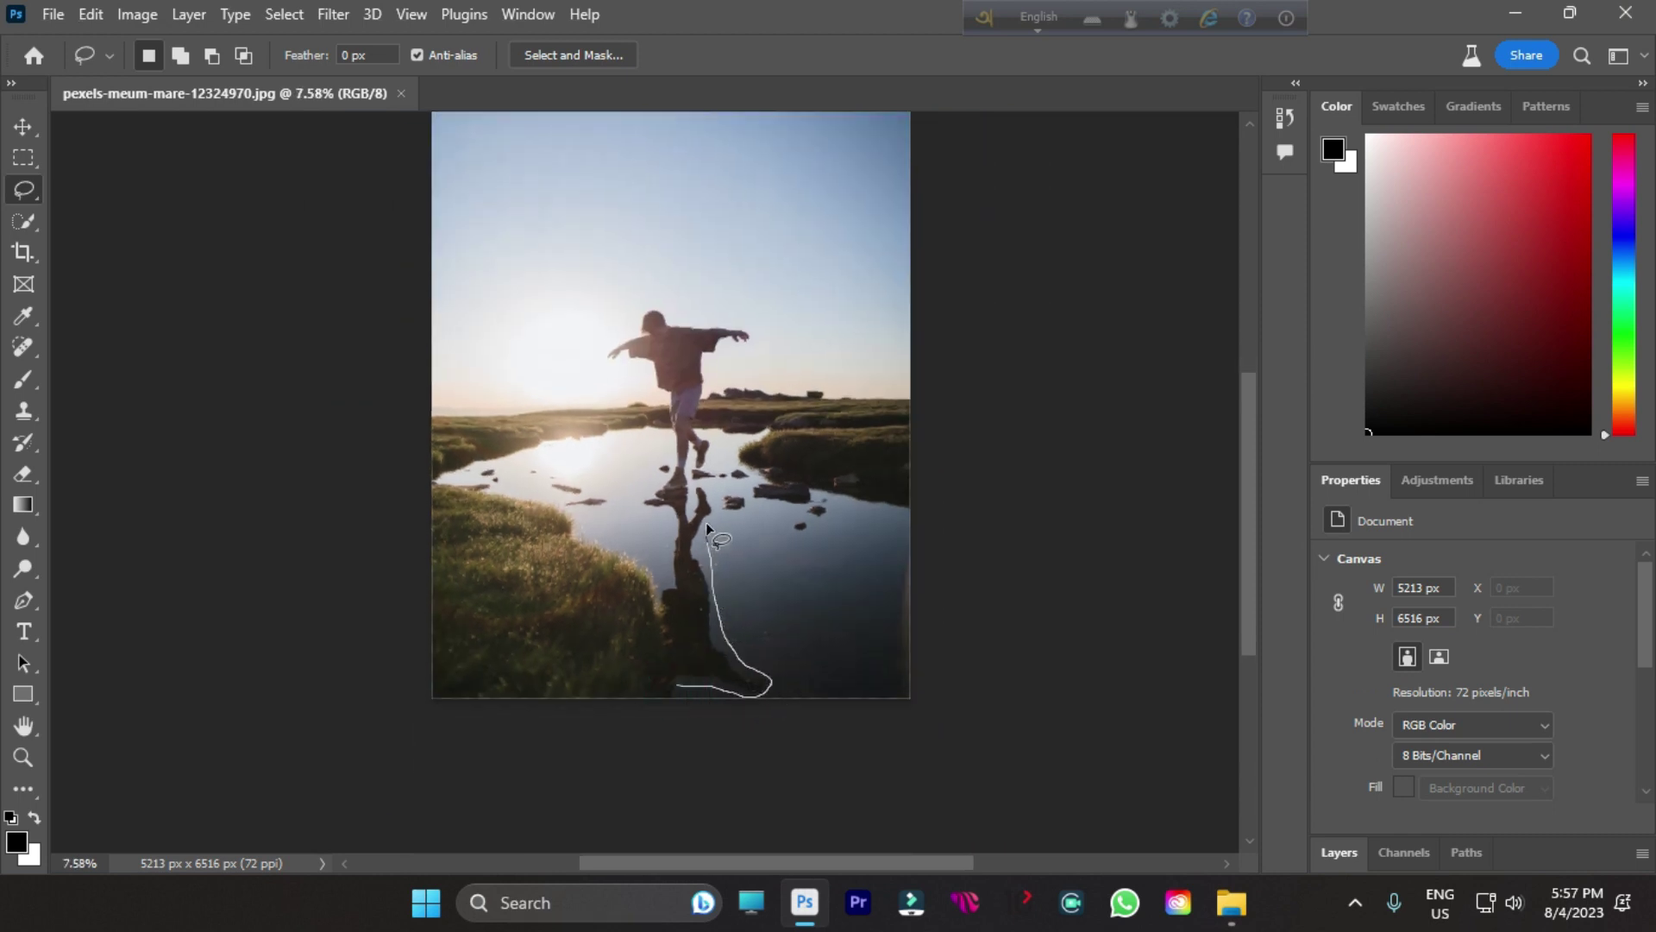
{"action": "mouse_move", "coordinate": [712, 442]}
{"action": "left_mouse_down"}
{"action": "mouse_move", "coordinate": [707, 368]}
{"action": "mouse_move", "coordinate": [765, 341]}
{"action": "mouse_move", "coordinate": [760, 321]}
{"action": "mouse_move", "coordinate": [617, 315]}
{"action": "mouse_move", "coordinate": [620, 337]}
{"action": "mouse_move", "coordinate": [590, 360]}
{"action": "mouse_move", "coordinate": [645, 375]}
{"action": "mouse_move", "coordinate": [660, 402]}
{"action": "mouse_move", "coordinate": [663, 457]}
{"action": "mouse_move", "coordinate": [631, 511]}
{"action": "mouse_move", "coordinate": [659, 537]}
{"action": "mouse_move", "coordinate": [677, 688]}
{"action": "left_mouse_up"}
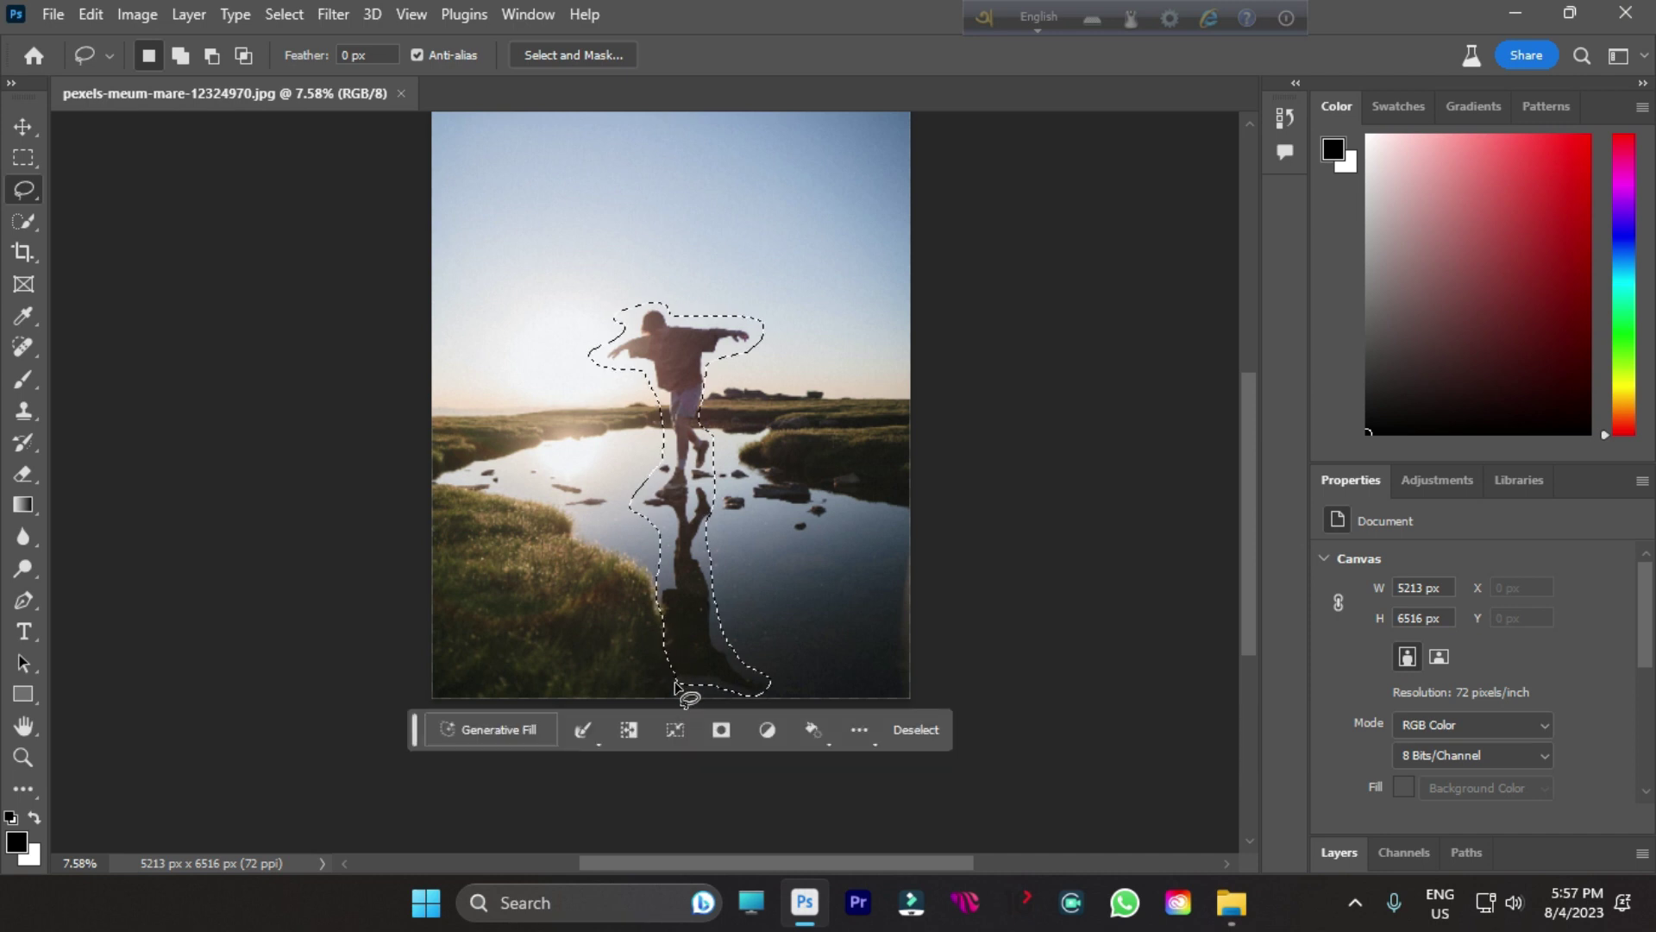
- Run Generative Fill on the person and reflection selection with the prompt "remove"
{"action": "left_click", "coordinate": [459, 737]}
{"action": "type", "text": "remove"}
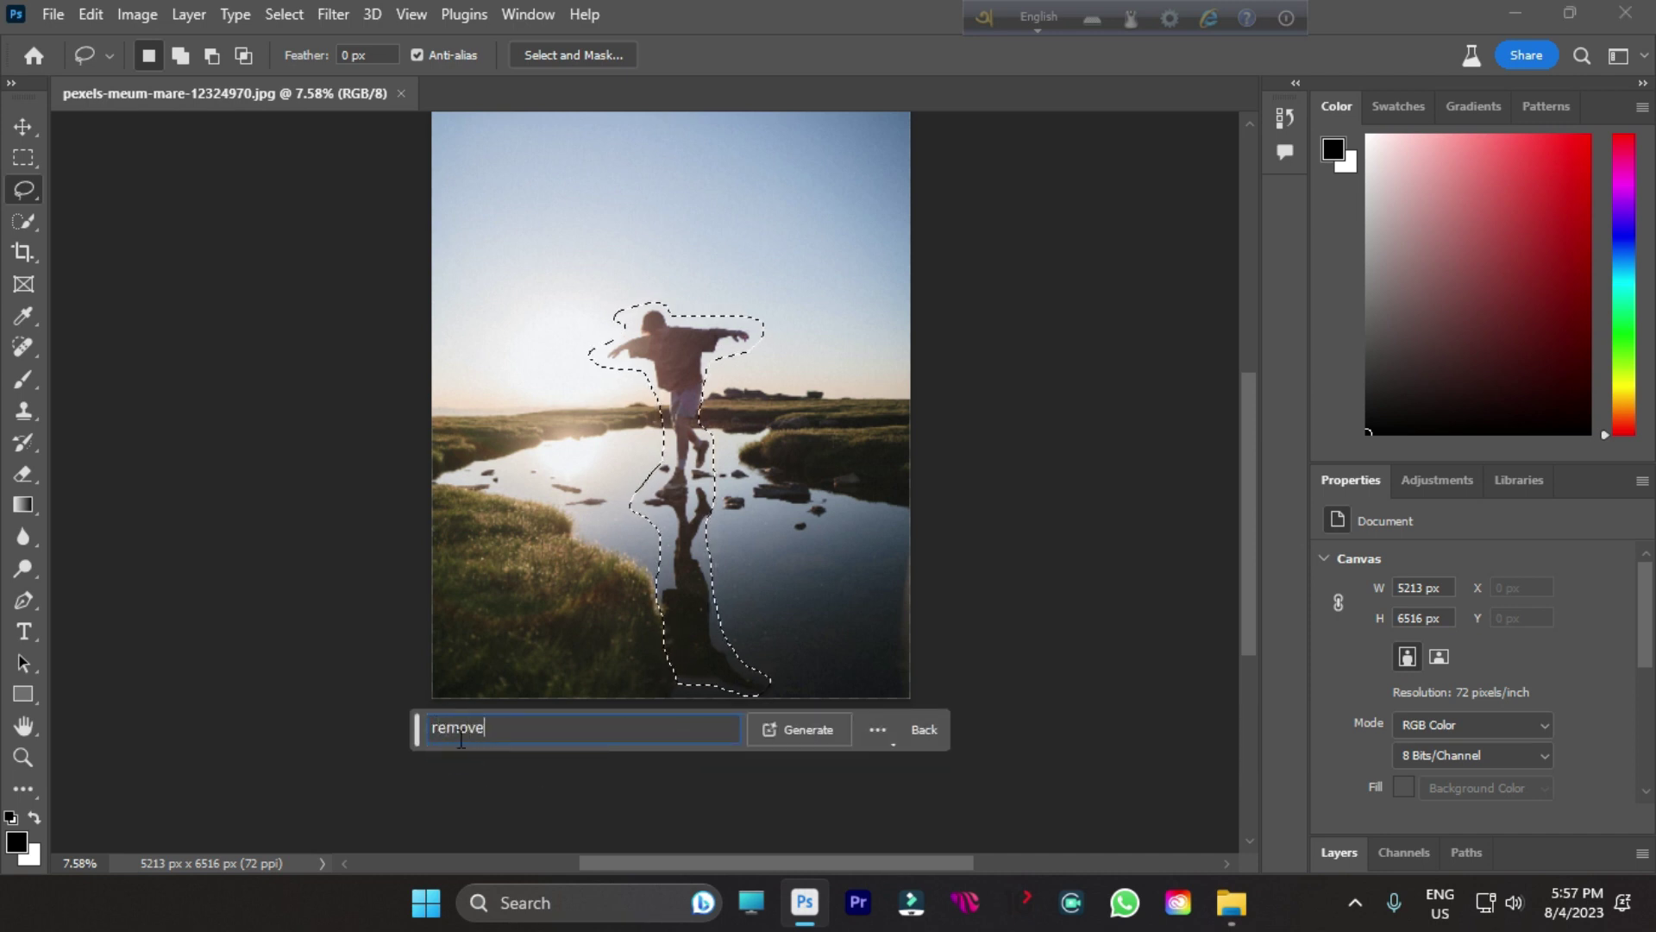
{"action": "key", "text": "Return"}
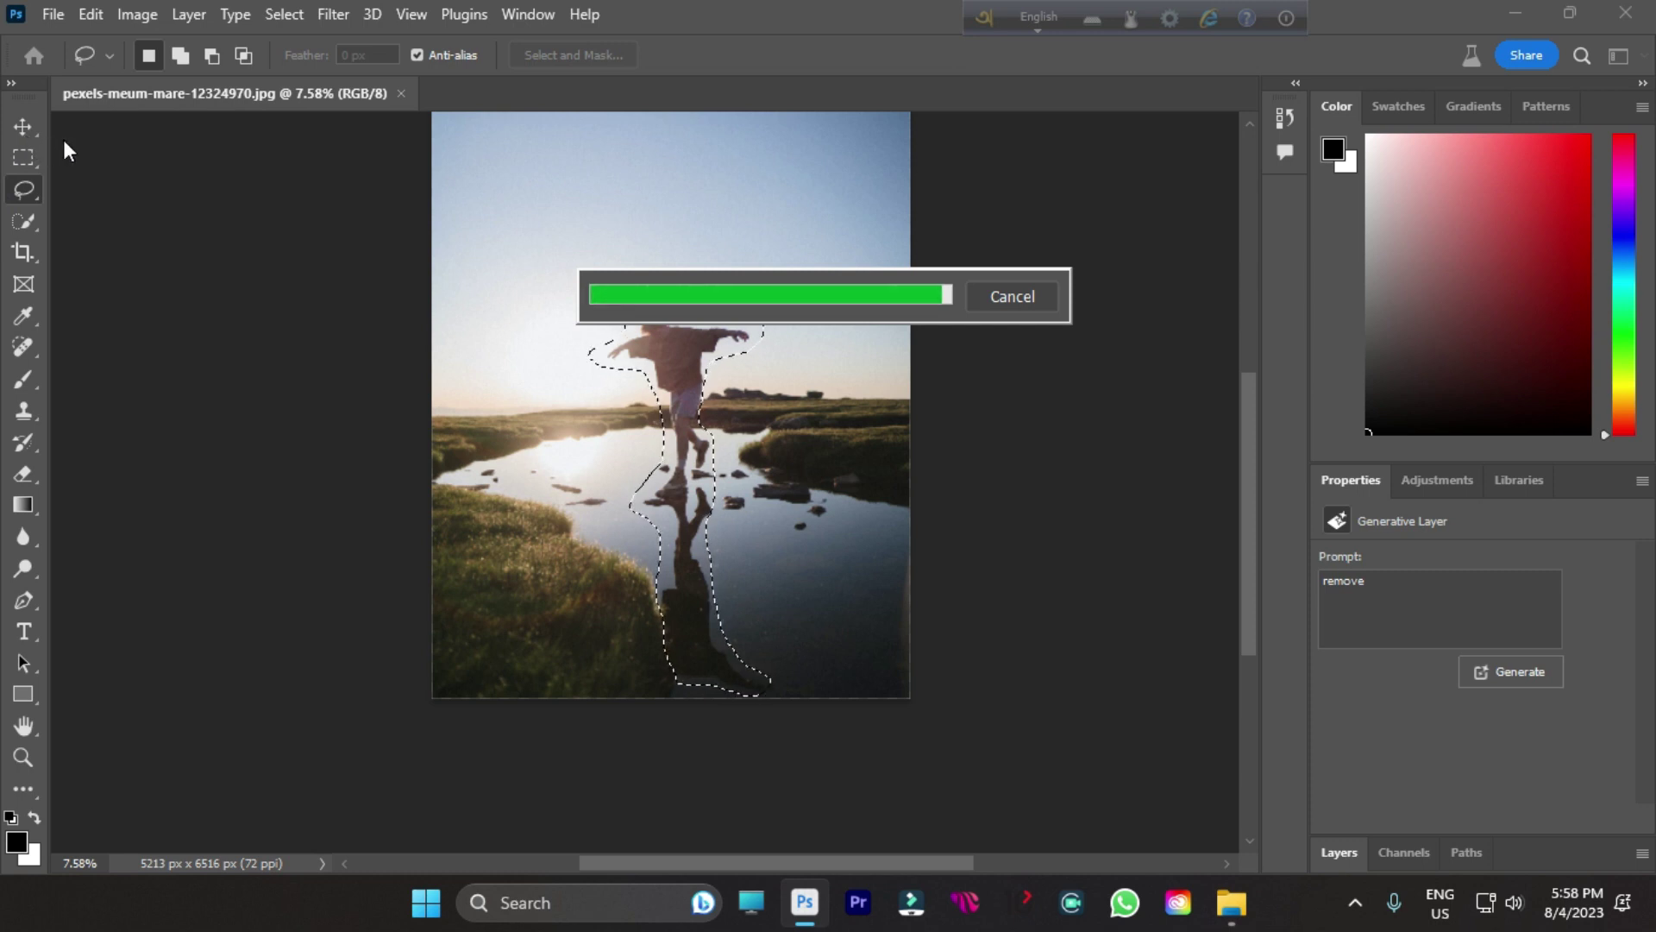
{"action": "left_click", "coordinate": [1484, 904]}
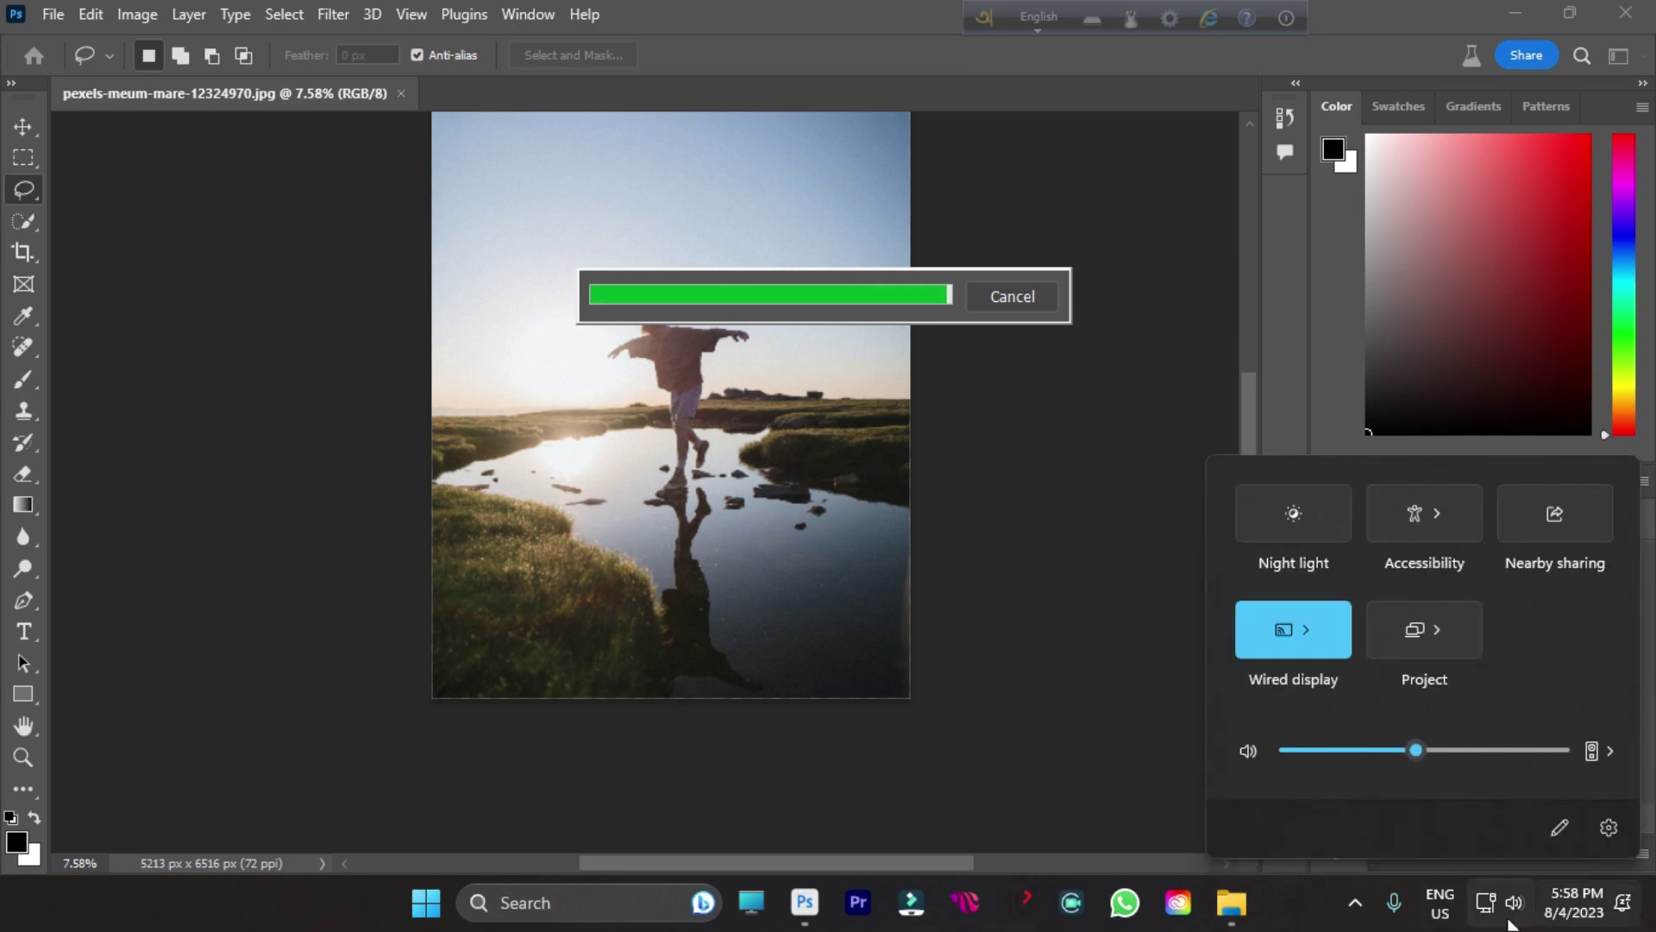
{"action": "left_click", "coordinate": [1485, 904]}
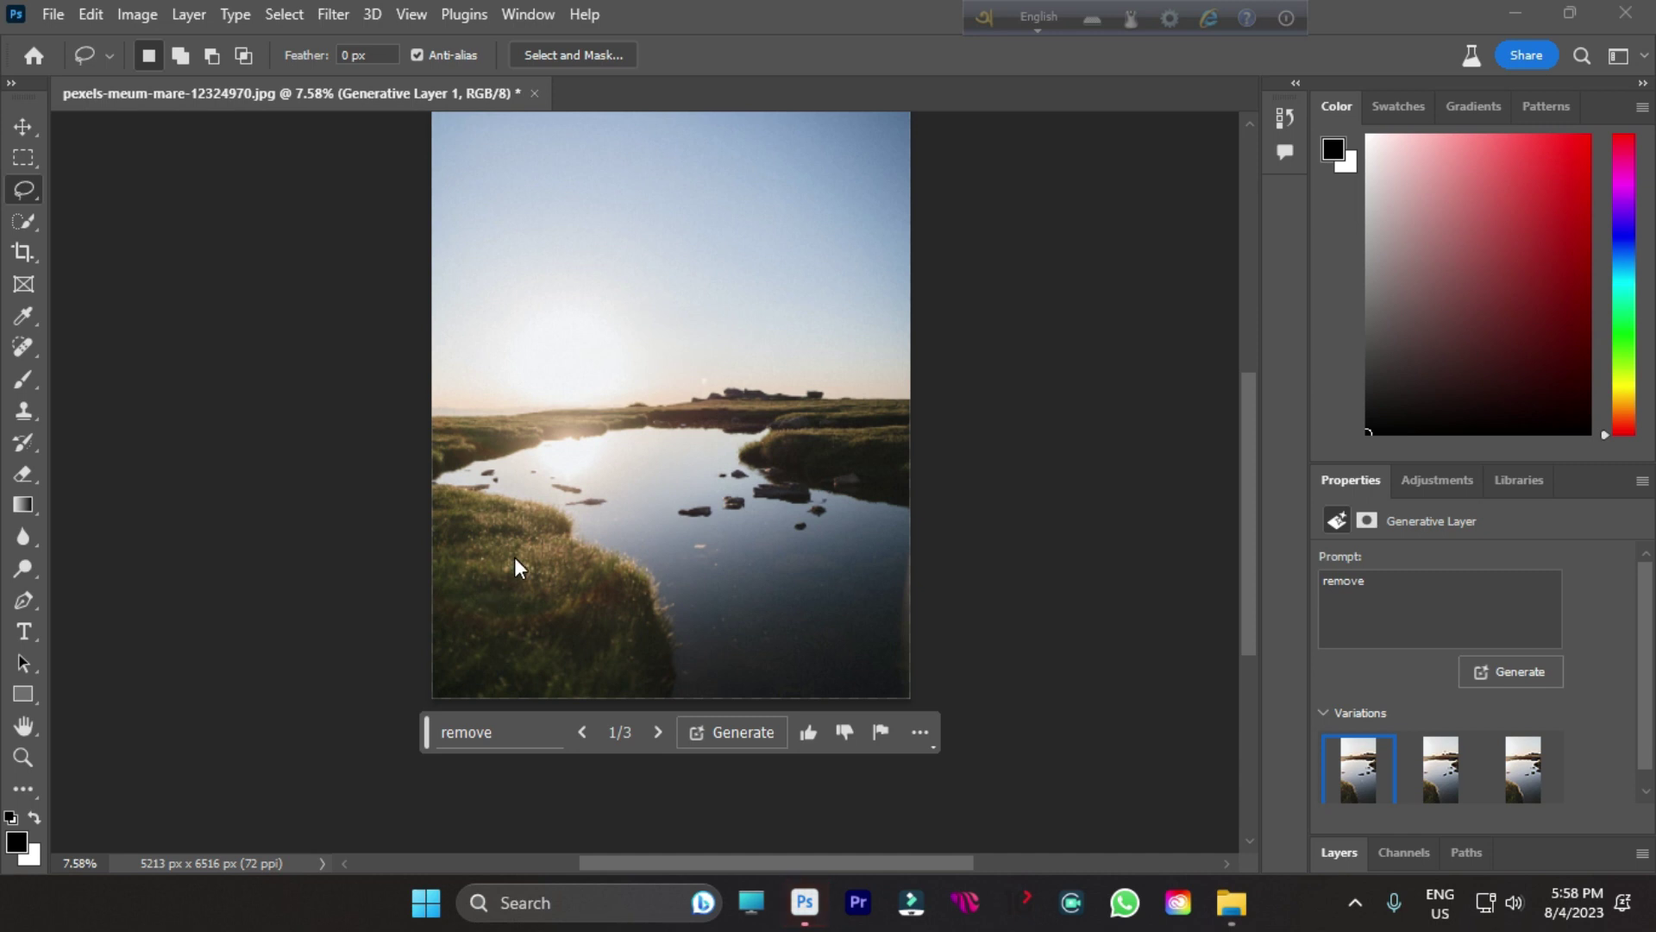
- Compare the generated variations of the landscape without the person and keep the third one
{"action": "left_click", "coordinate": [656, 730]}
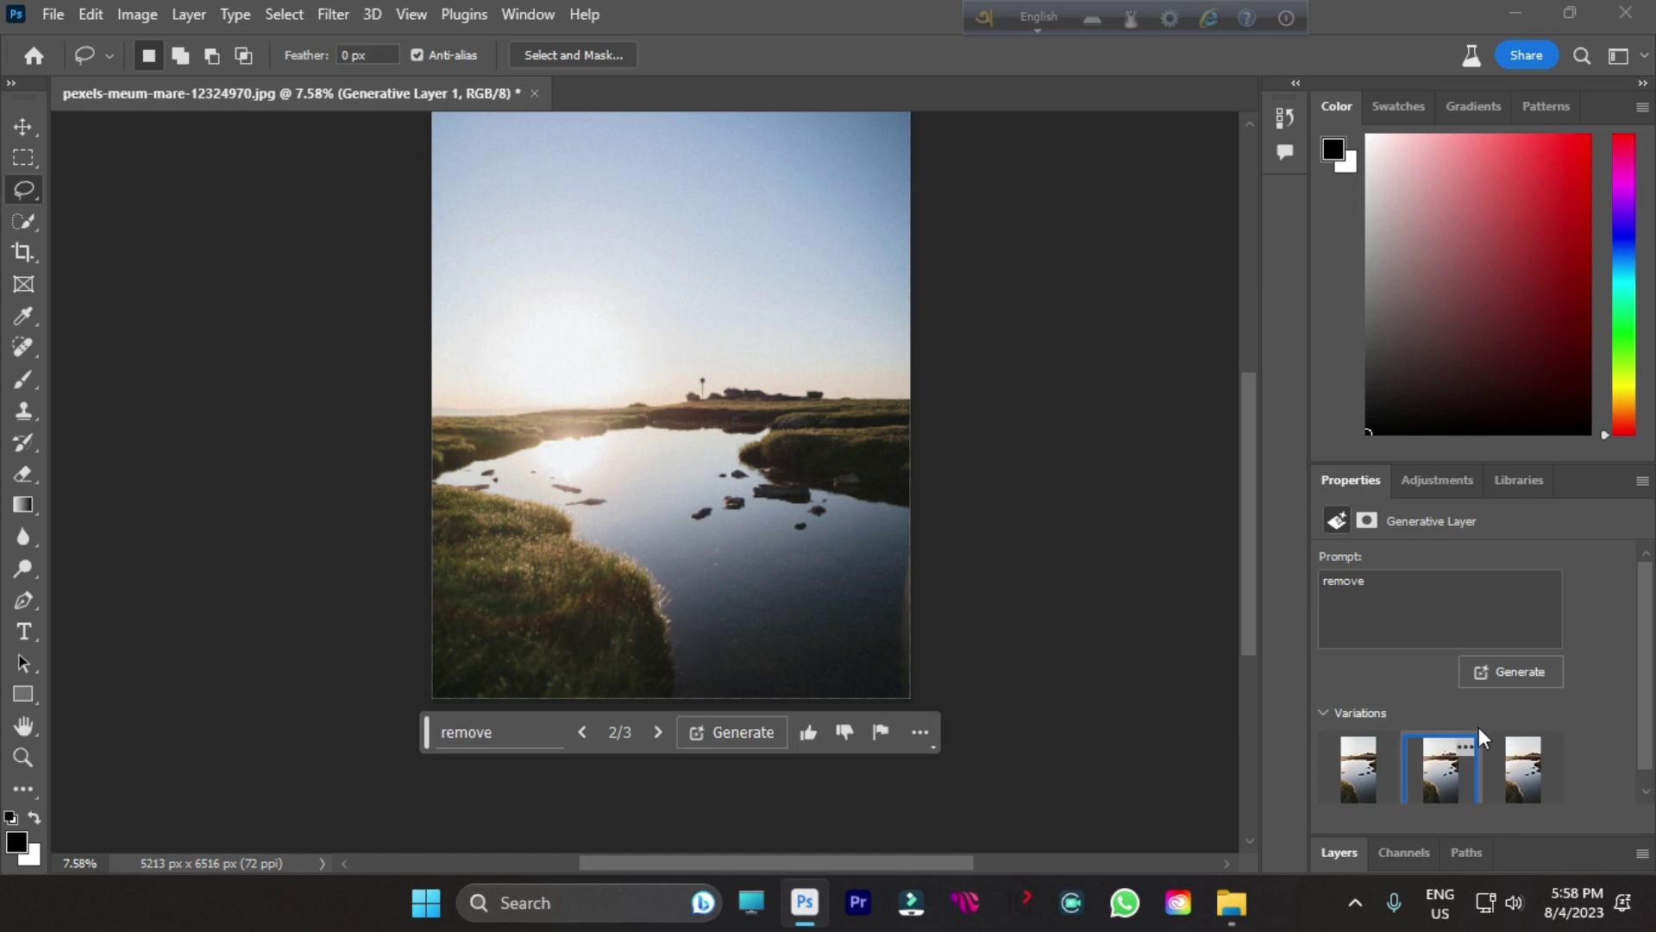
{"action": "left_click", "coordinate": [1503, 774]}
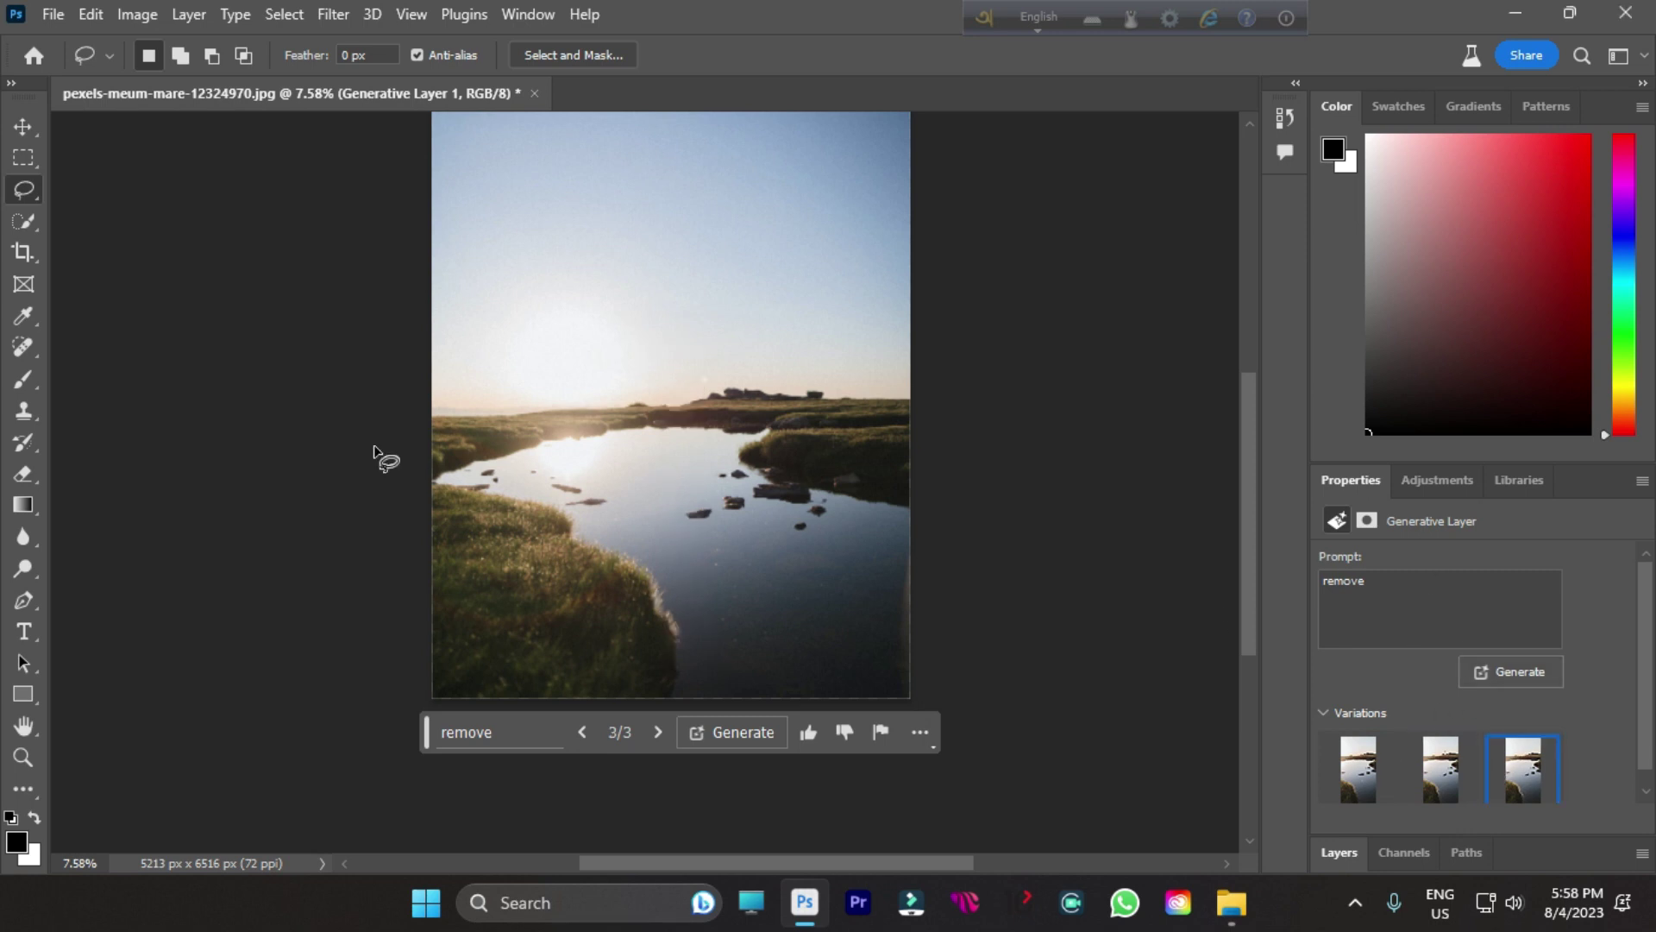
- Extend the canvas below the landscape to a height of about 7941 px with the Crop tool, using the Default fill
{"action": "scroll", "coordinate": [601, 523], "scroll_direction": "up", "scroll_amount": 2}
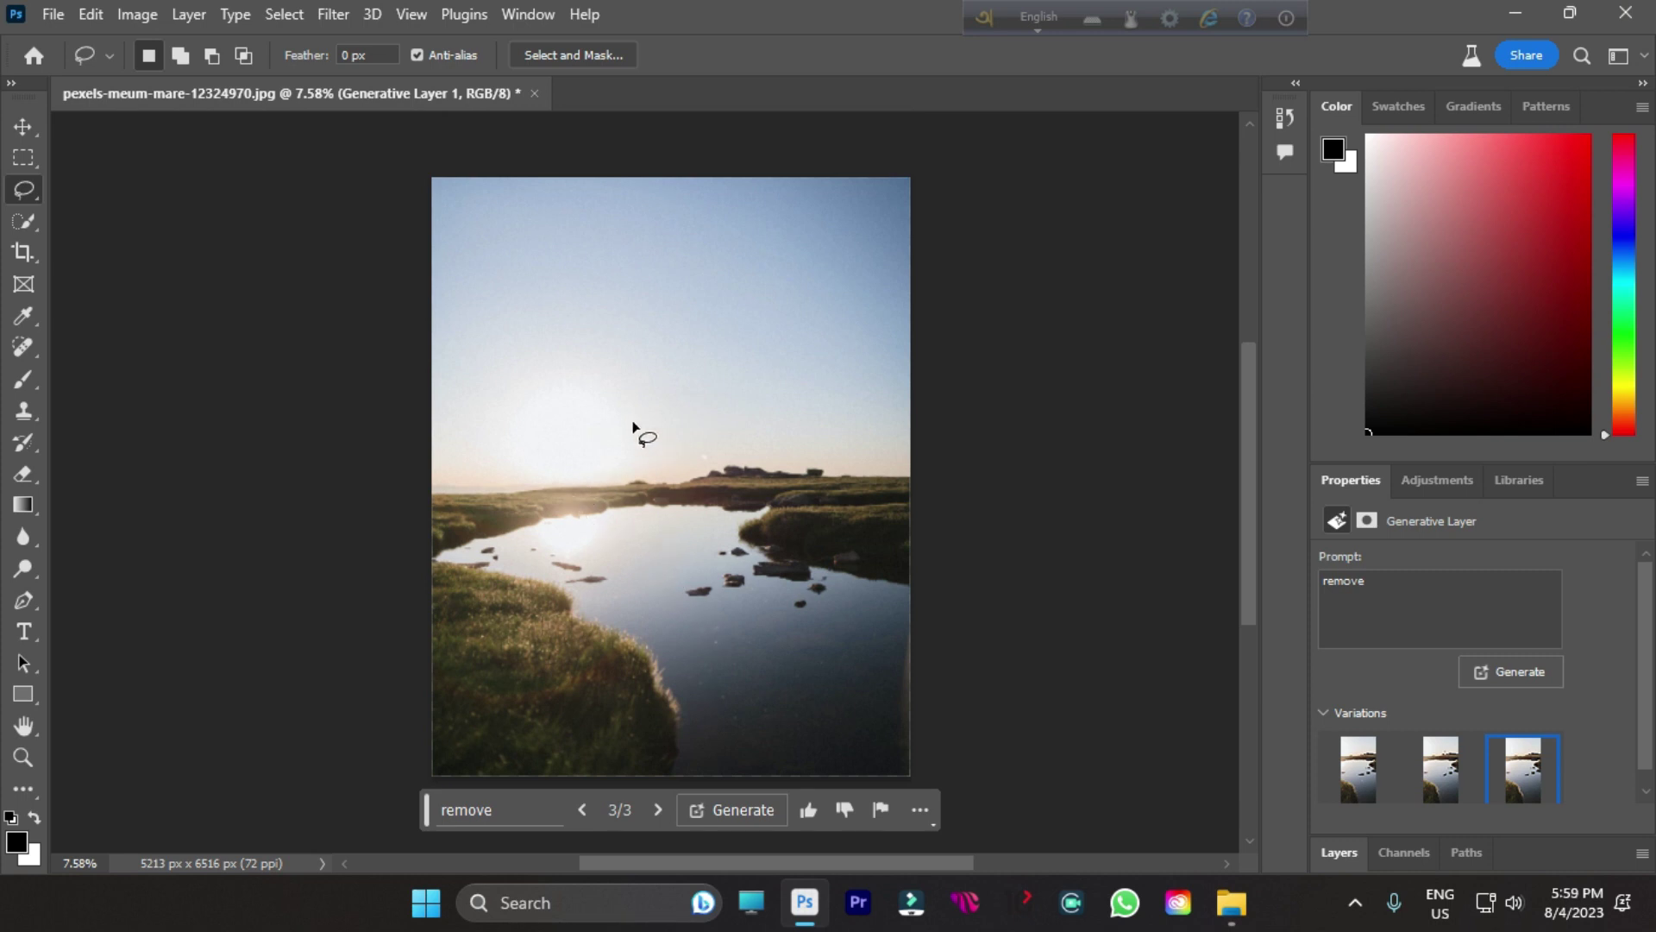
{"action": "scroll", "coordinate": [634, 427], "scroll_direction": "down", "scroll_amount": 2}
{"action": "left_click", "coordinate": [24, 253]}
{"action": "scroll", "coordinate": [665, 603], "scroll_direction": "down", "scroll_amount": 2}
{"action": "left_click_drag", "start_coordinate": [658, 635], "coordinate": [687, 706]}
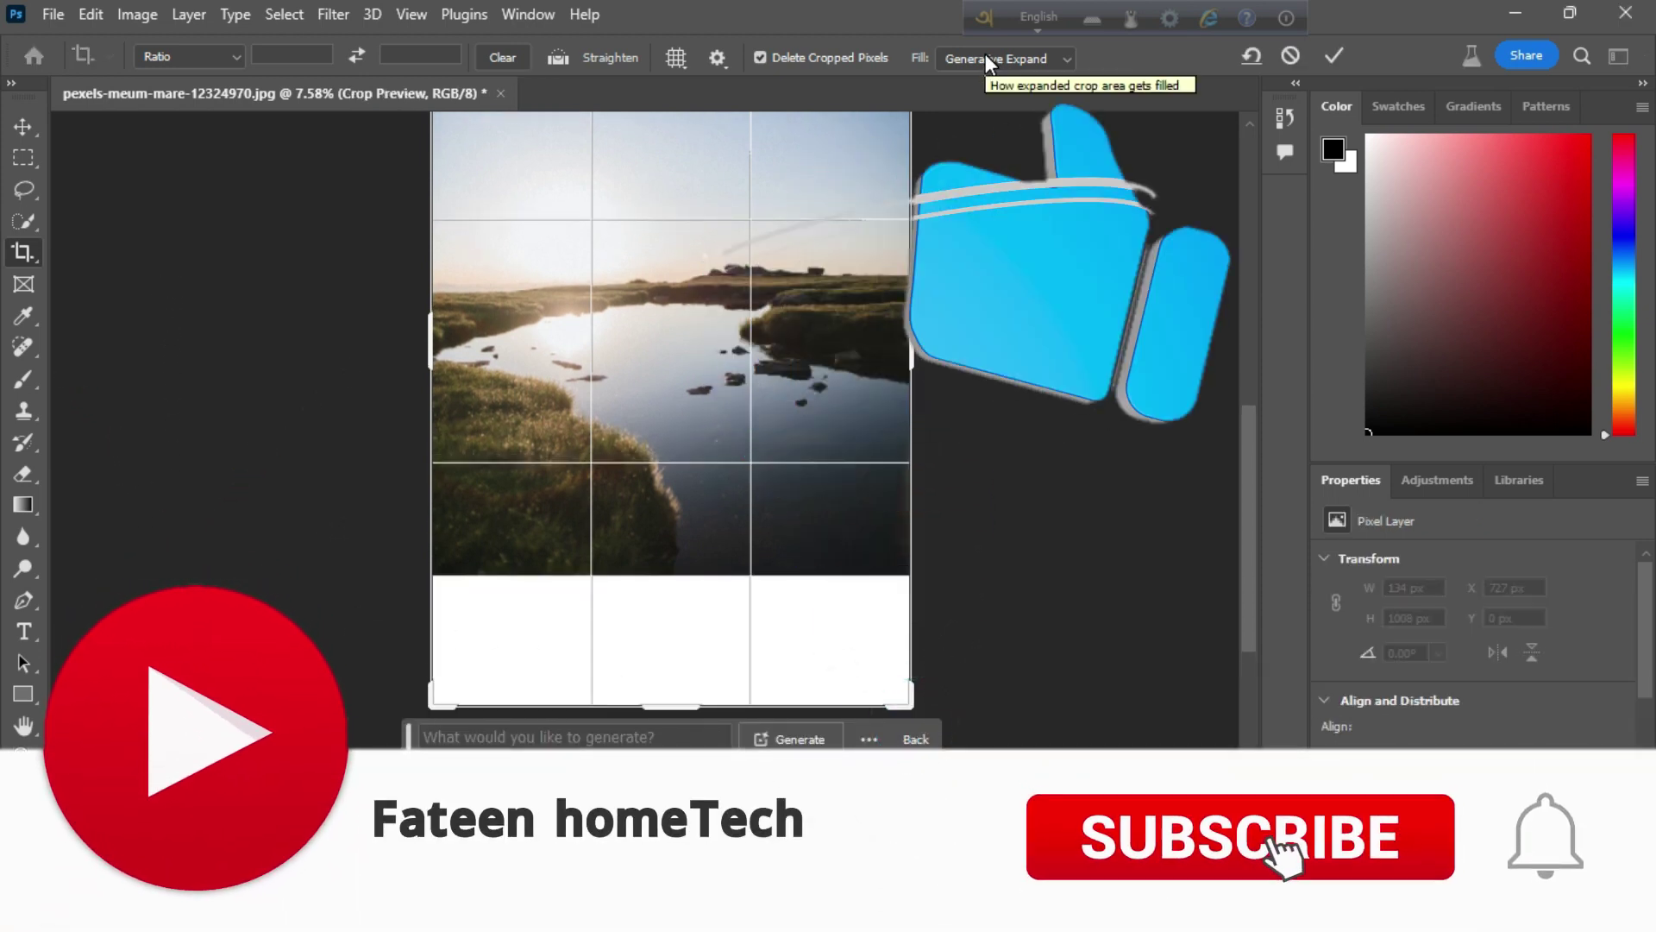
{"action": "left_click", "coordinate": [1006, 58]}
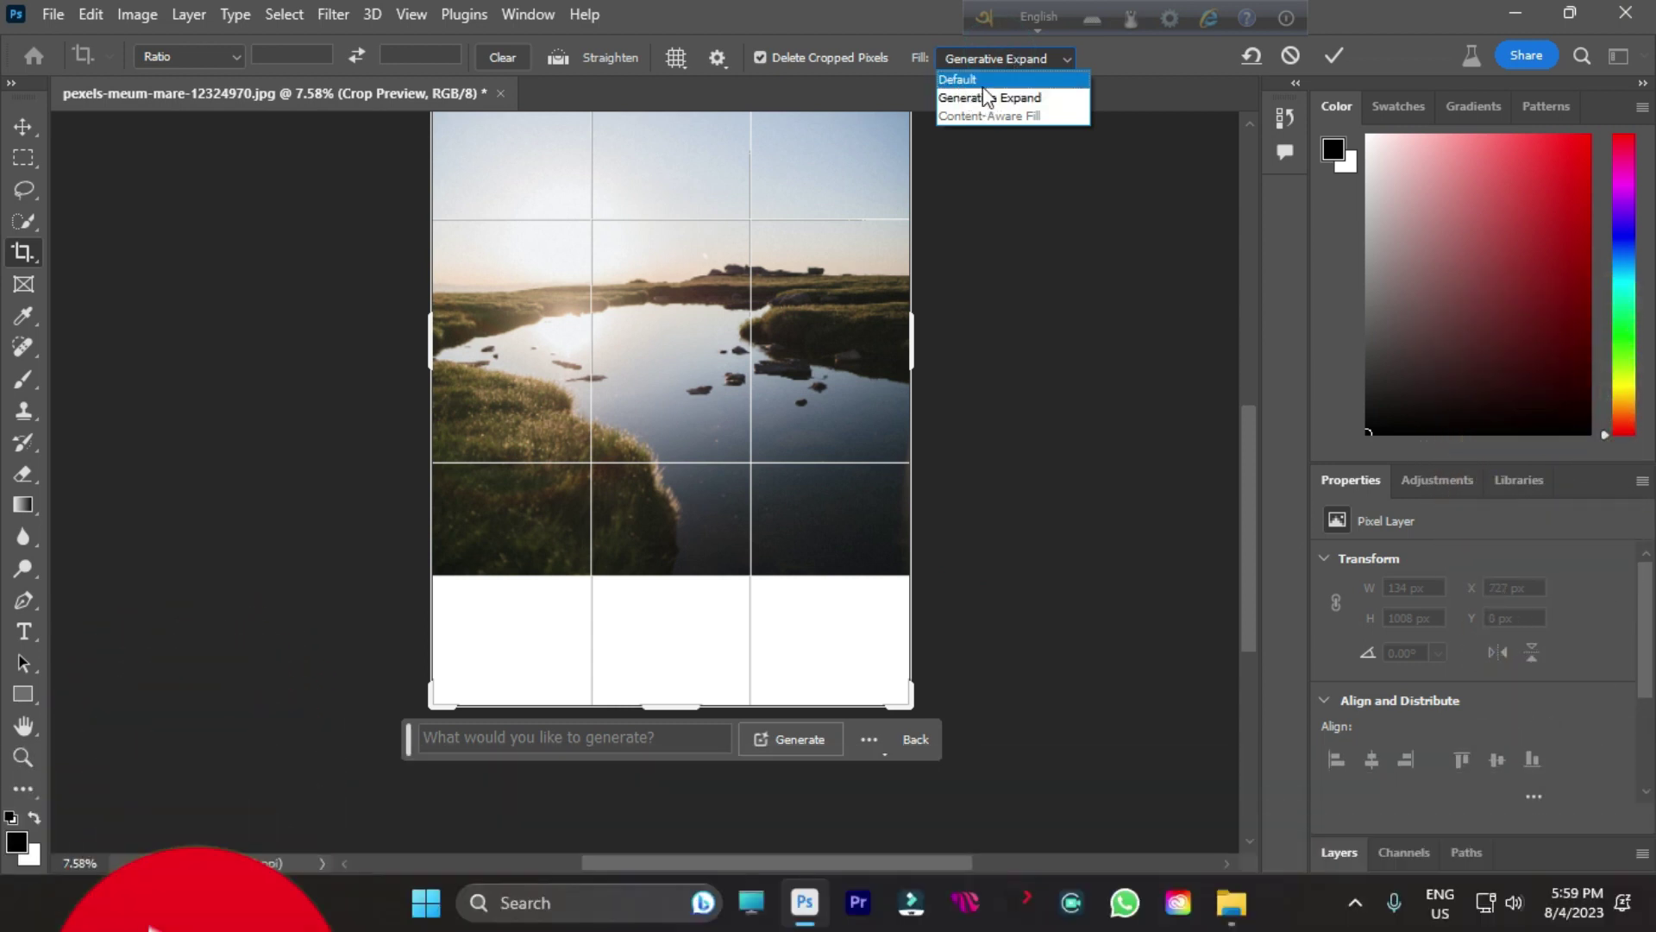
{"action": "left_click", "coordinate": [997, 79]}
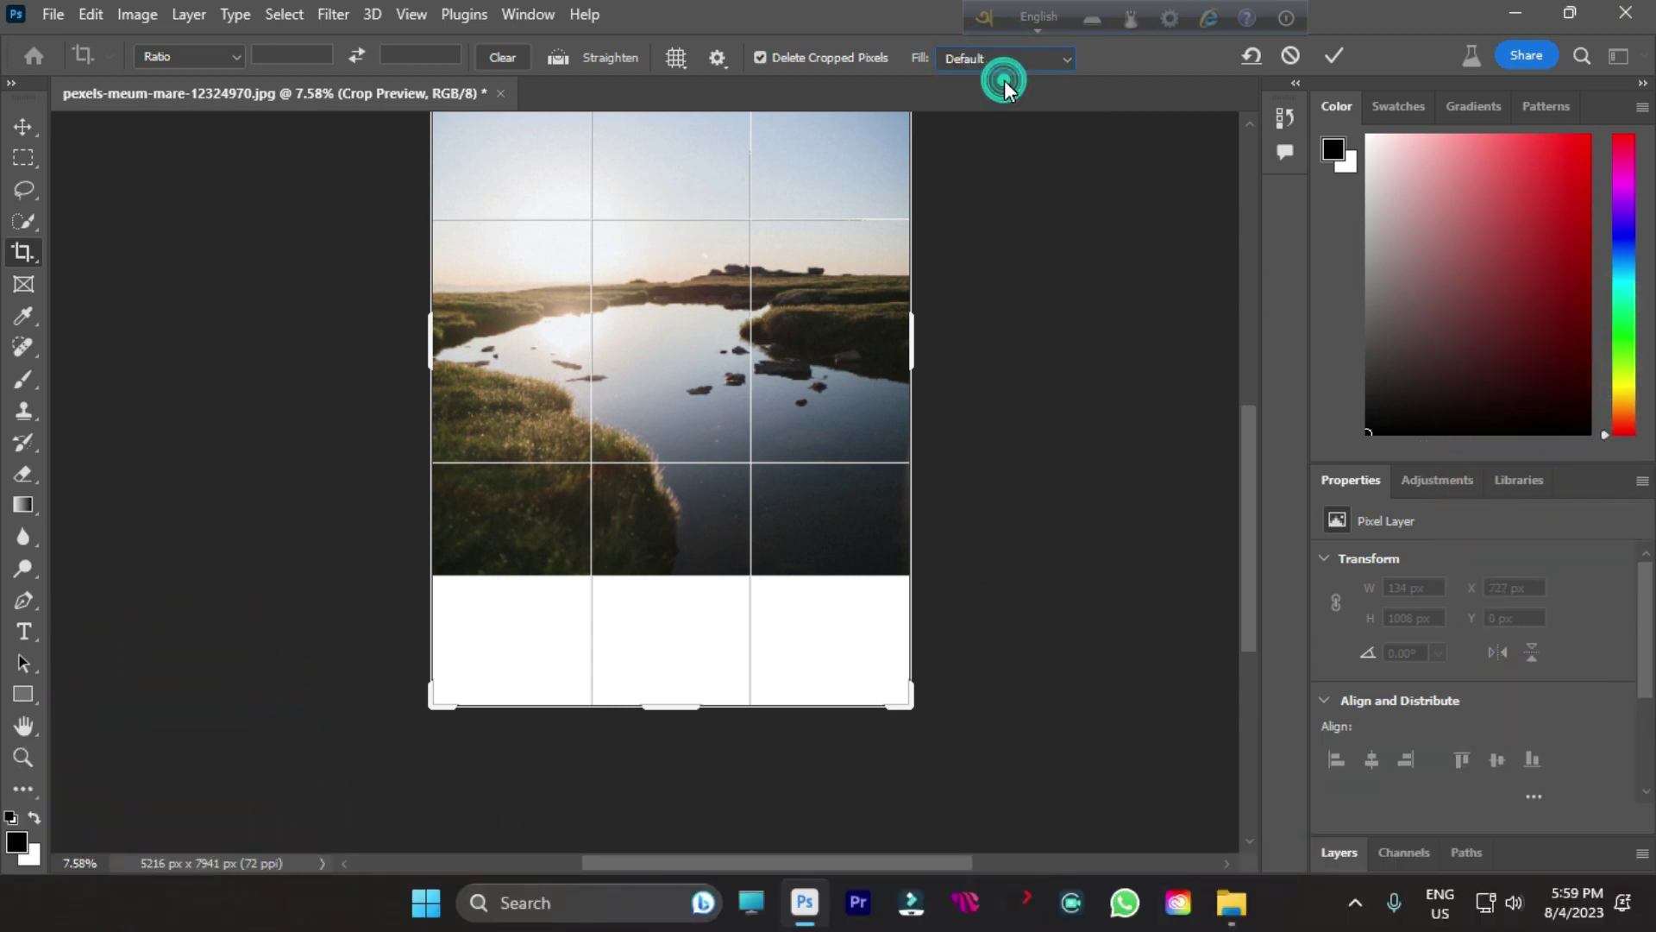
{"action": "left_click", "coordinate": [1329, 59]}
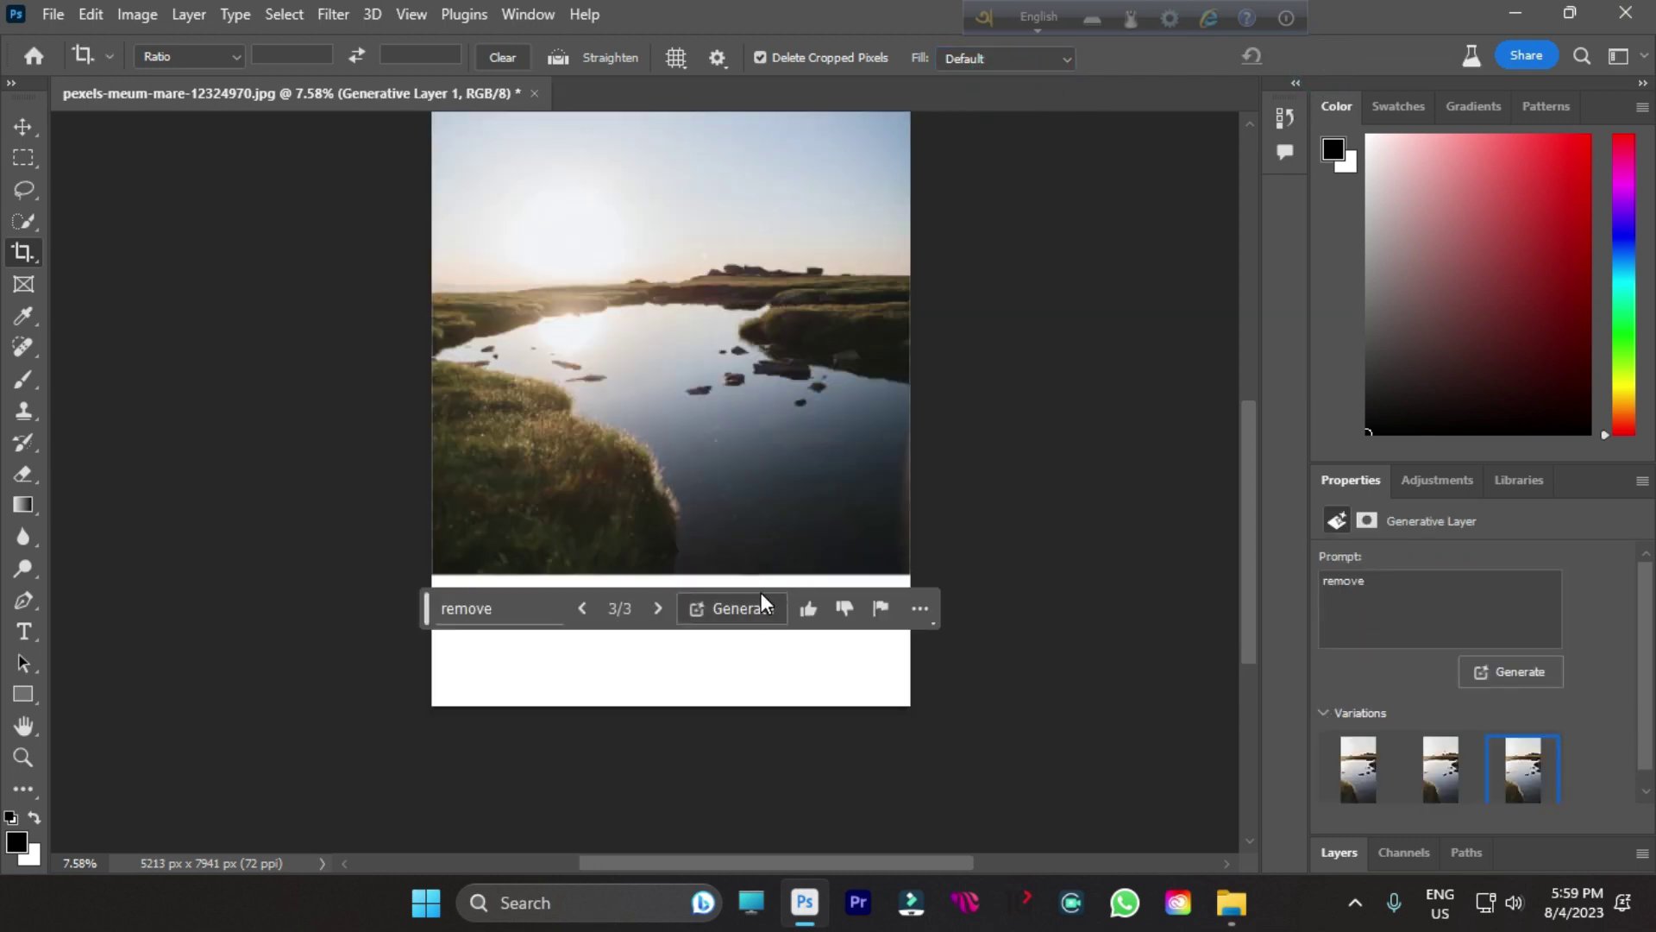
- Set the crop fill to Generative Expand and undo the blank canvas extension below the landscape
{"action": "left_click", "coordinate": [973, 59]}
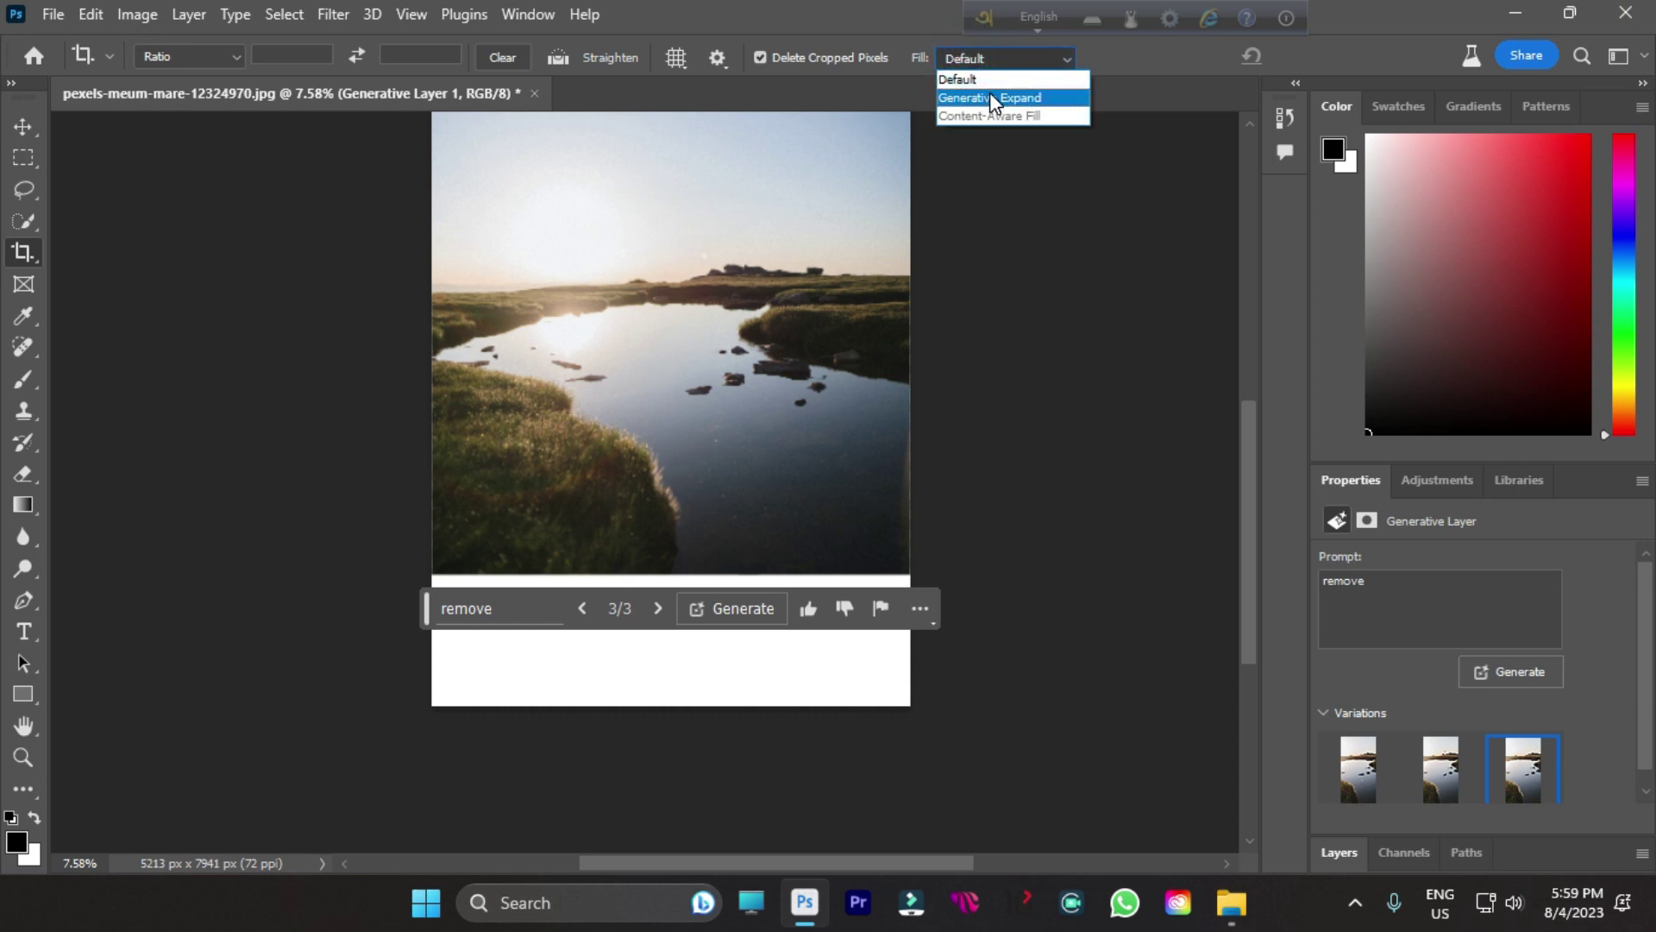
{"action": "left_click", "coordinate": [989, 93]}
{"action": "left_click", "coordinate": [20, 253]}
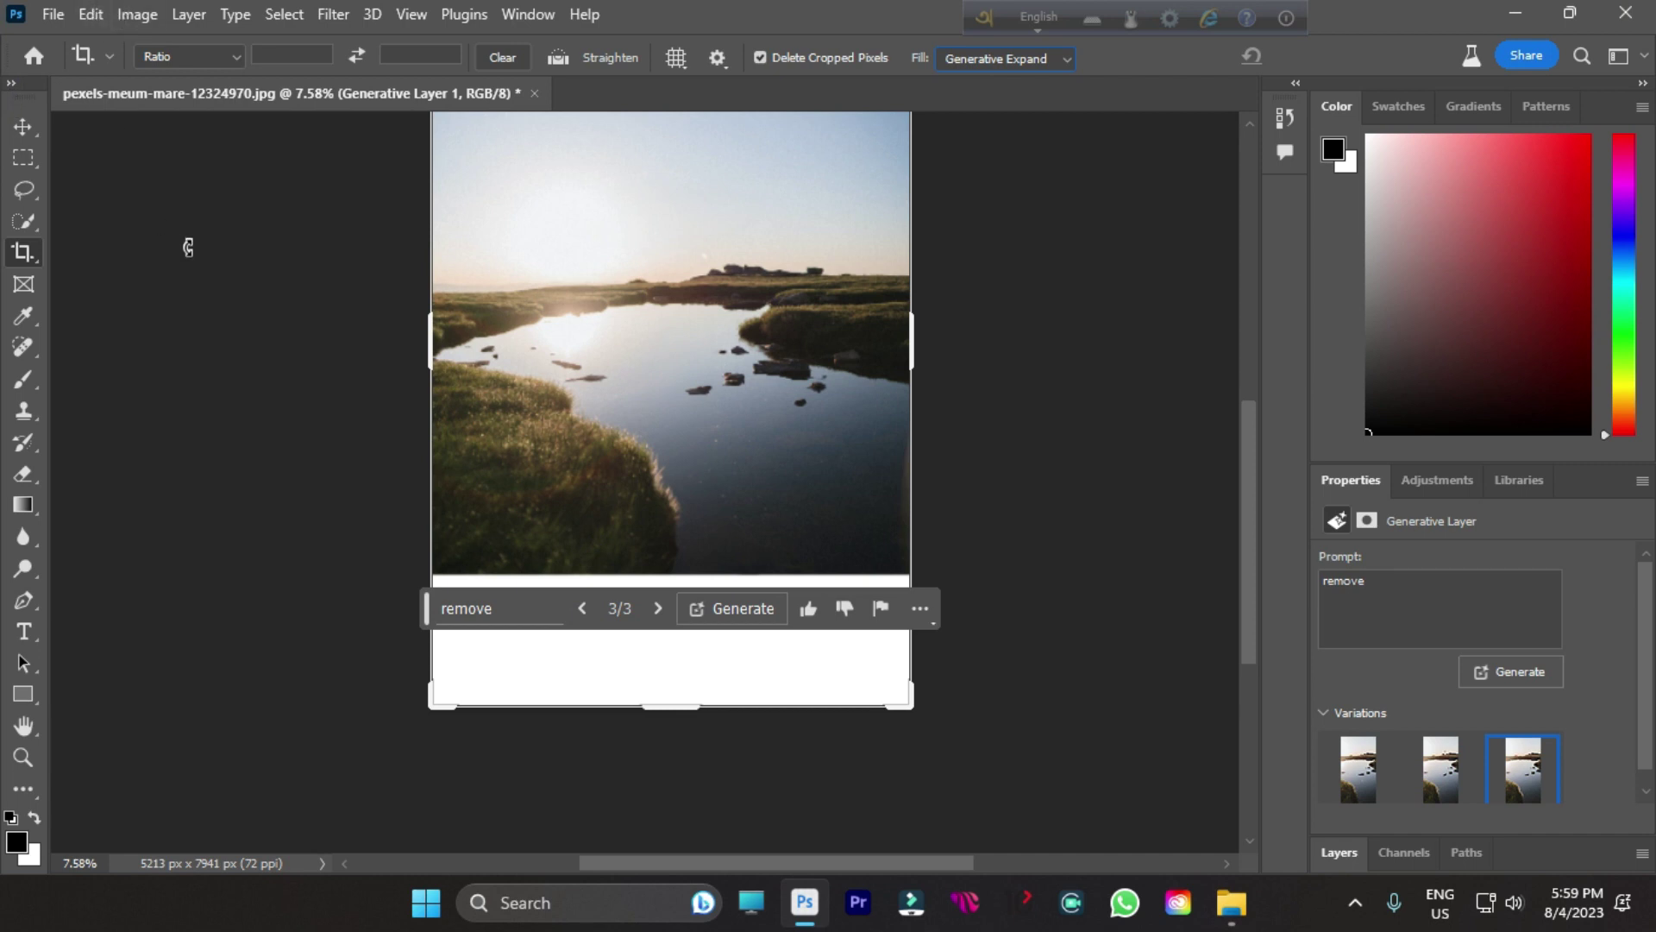
{"action": "key", "text": "ctrl+z"}
- Crop the canvas outward below the landscape to a height of about 7941 px with the Generative Expand fill and apply it
{"action": "left_click_drag", "start_coordinate": [661, 574], "coordinate": [669, 645]}
{"action": "left_click", "coordinate": [1000, 59]}
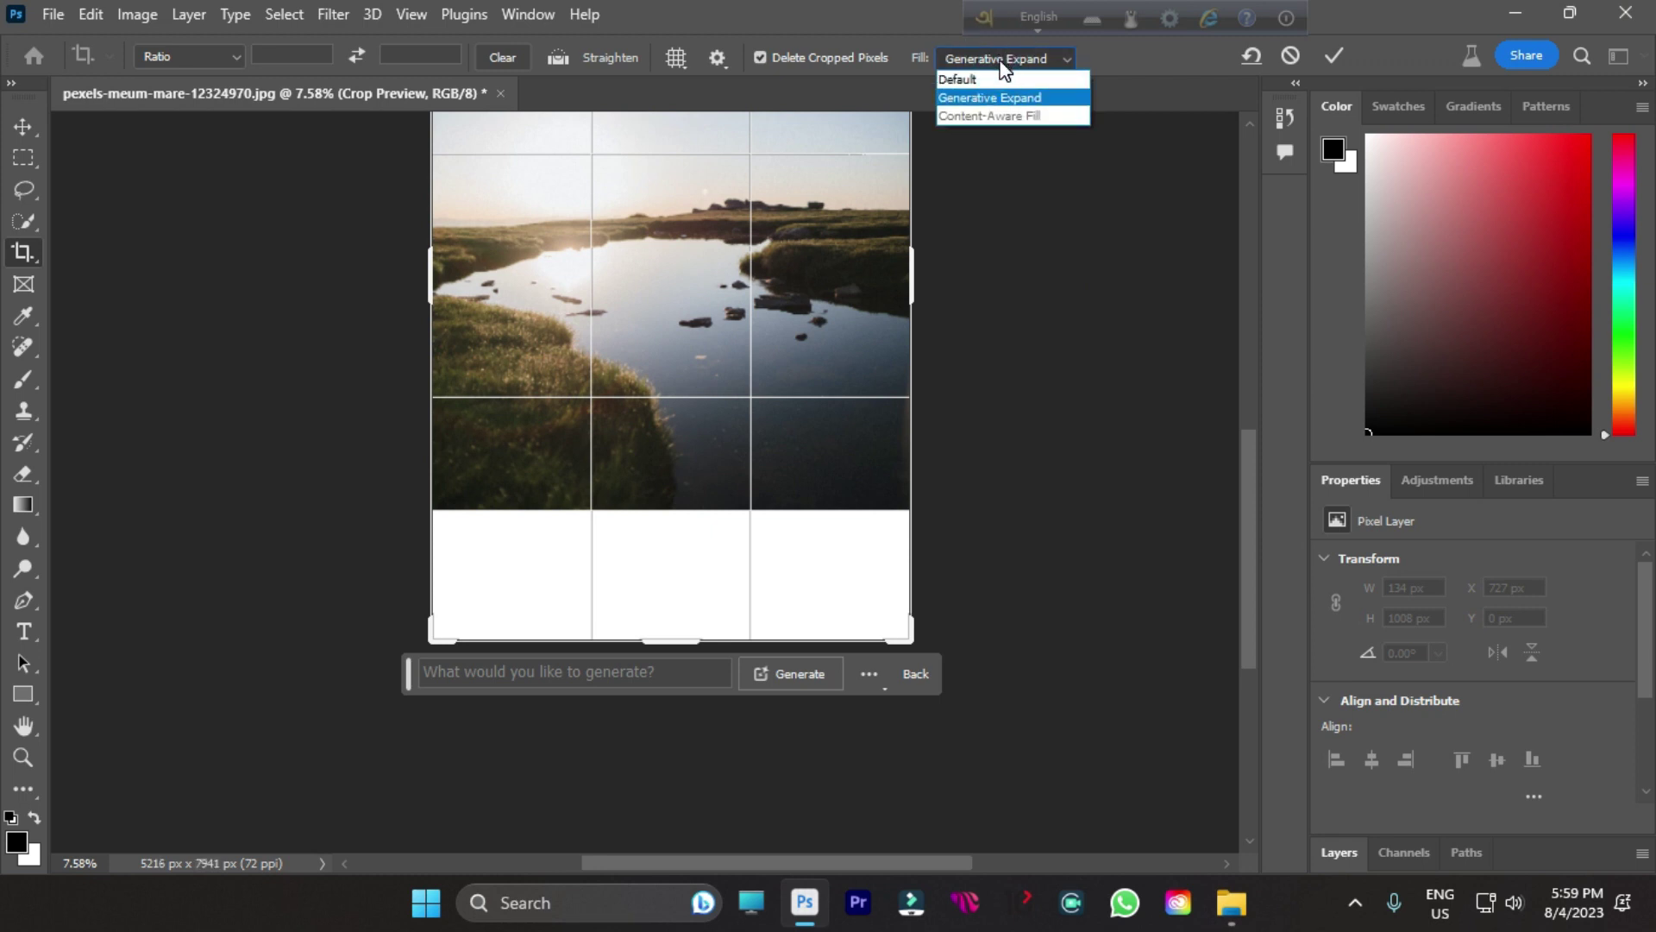
{"action": "left_click", "coordinate": [1046, 101]}
{"action": "left_click", "coordinate": [1335, 56]}
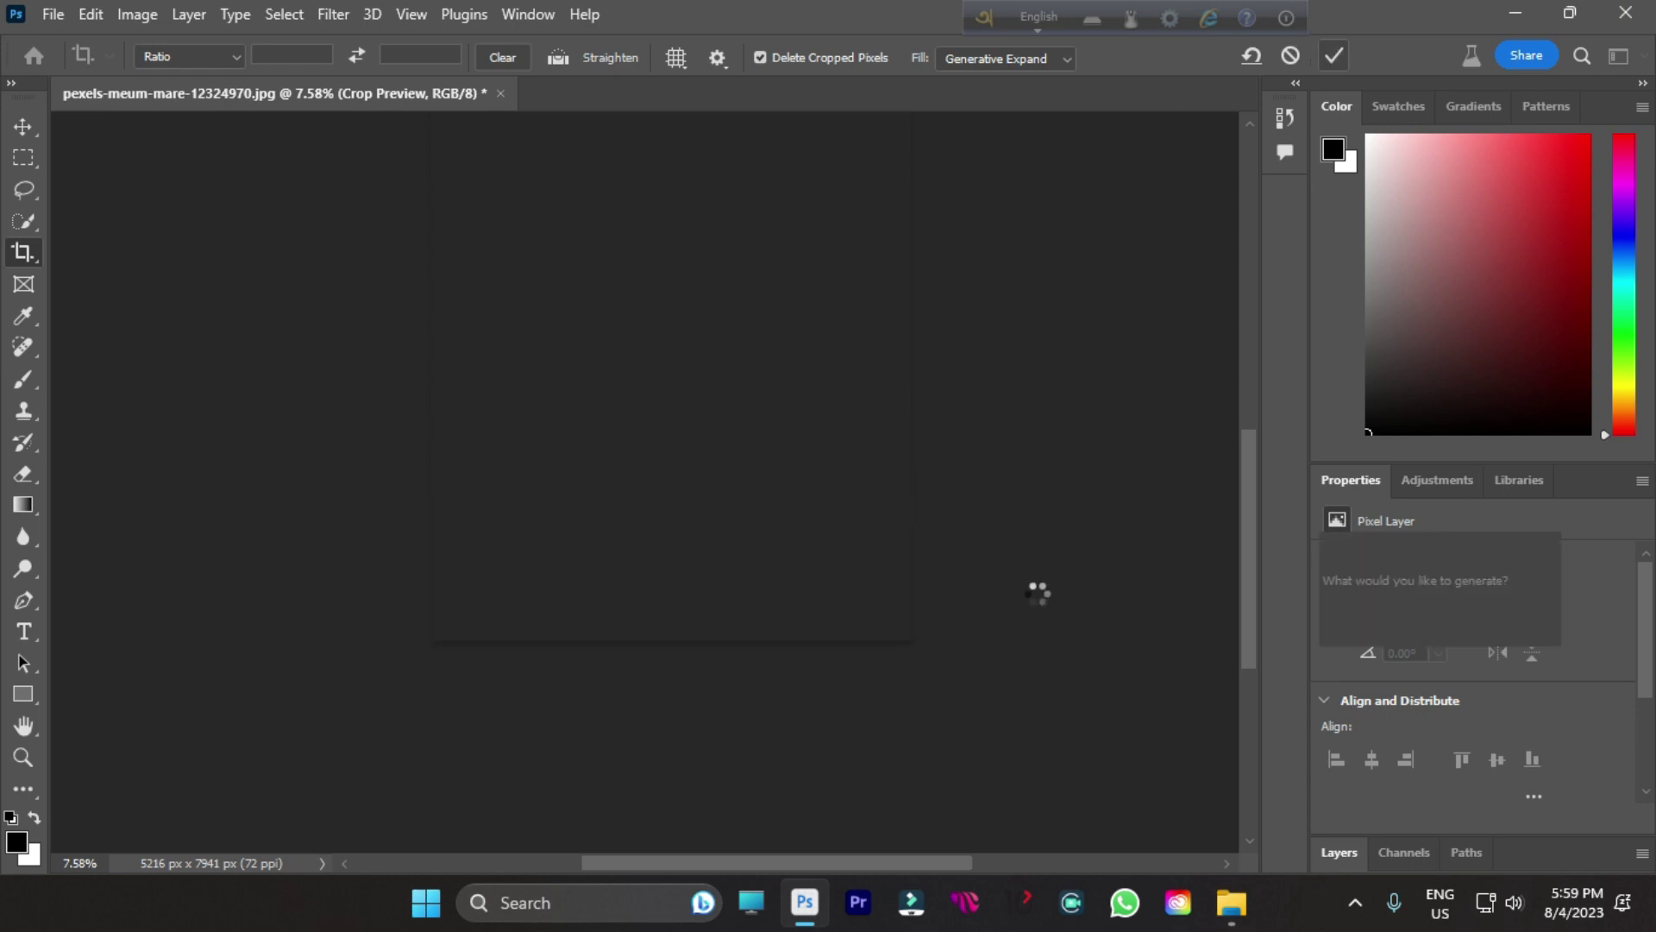
{"action": "left_click", "coordinate": [1232, 903]}
{"action": "left_click", "coordinate": [650, 323]}
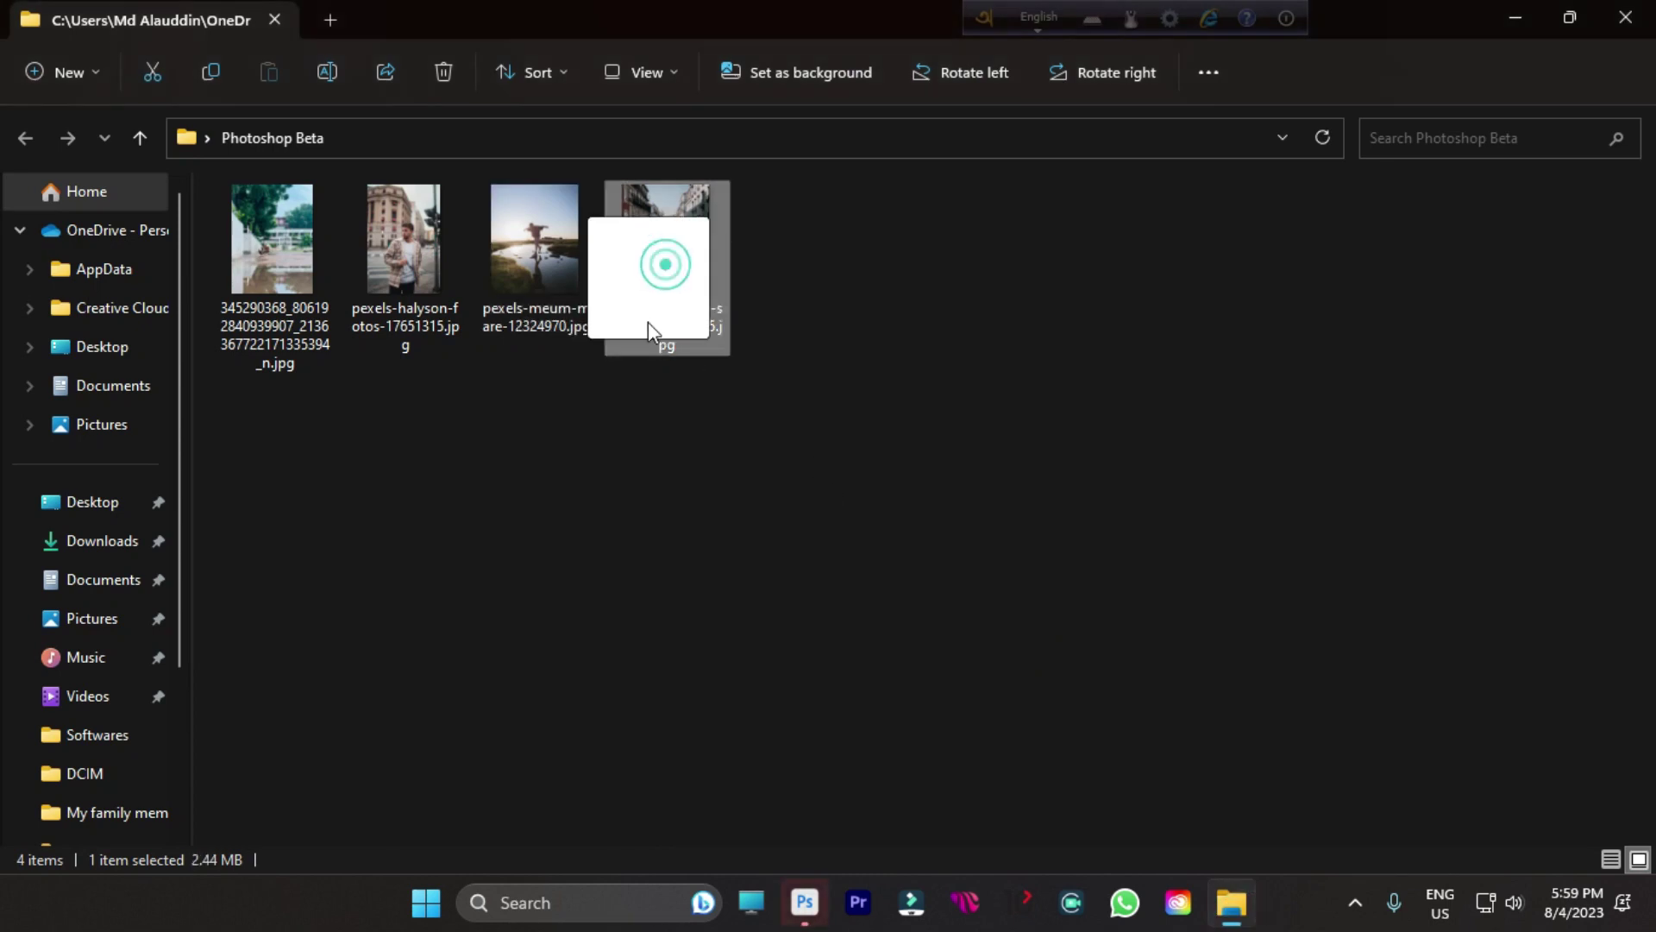
{"action": "left_click", "coordinate": [805, 902]}
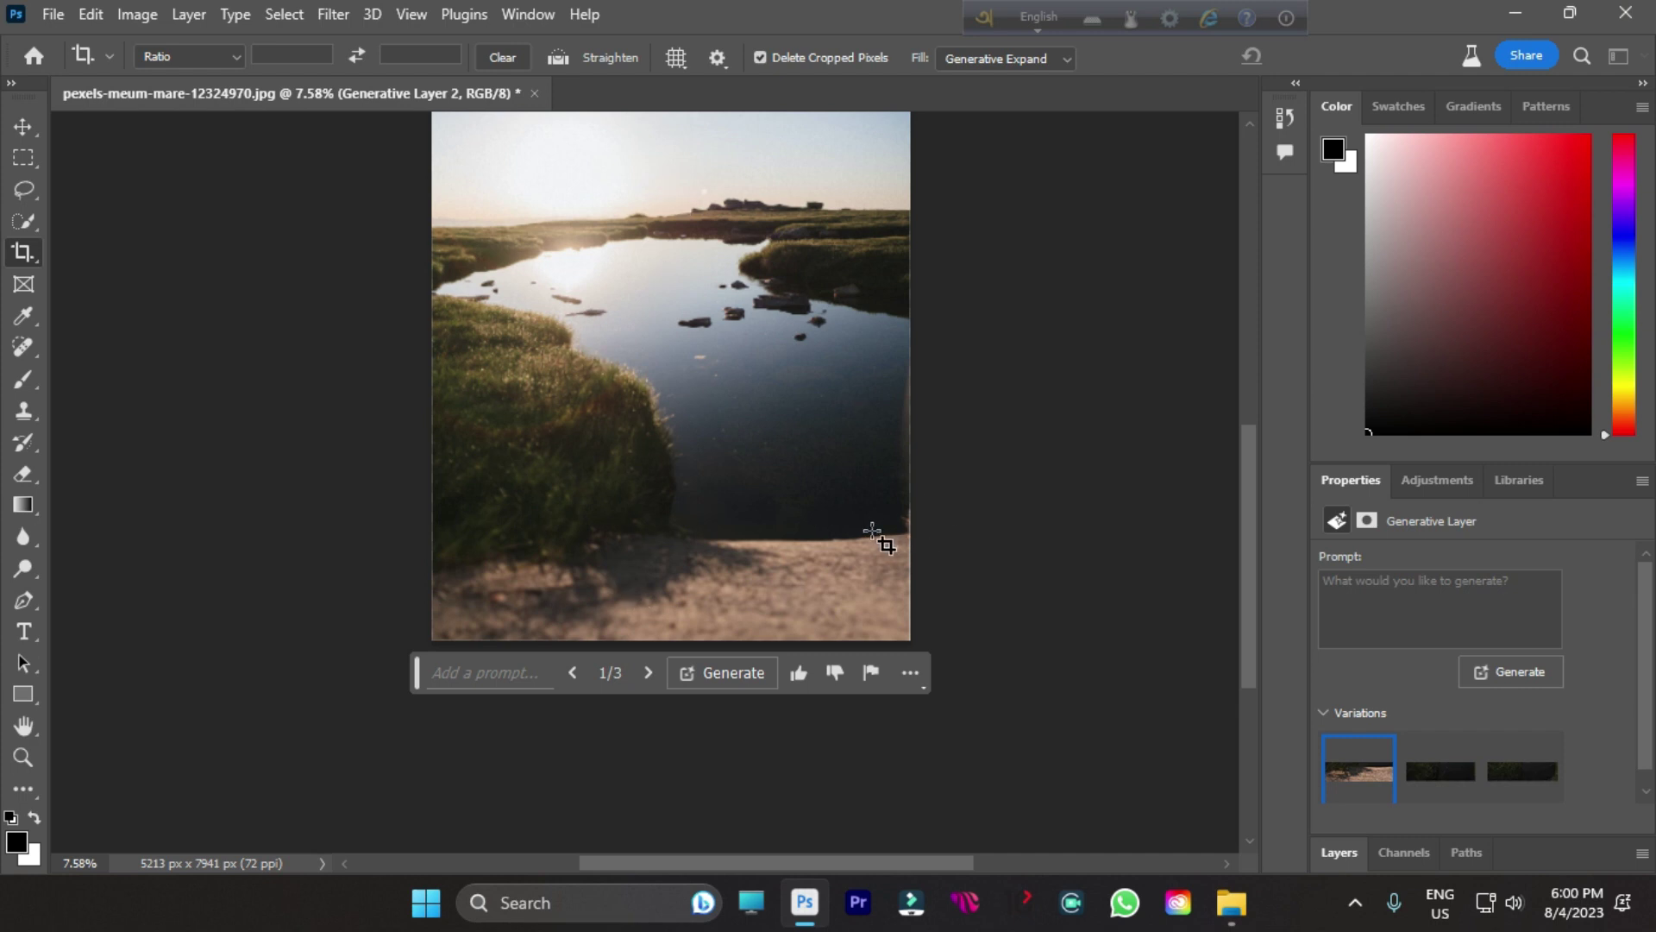
- Compare the generated variations of the expanded ground below the lake and keep the first one
{"action": "left_click", "coordinate": [647, 669]}
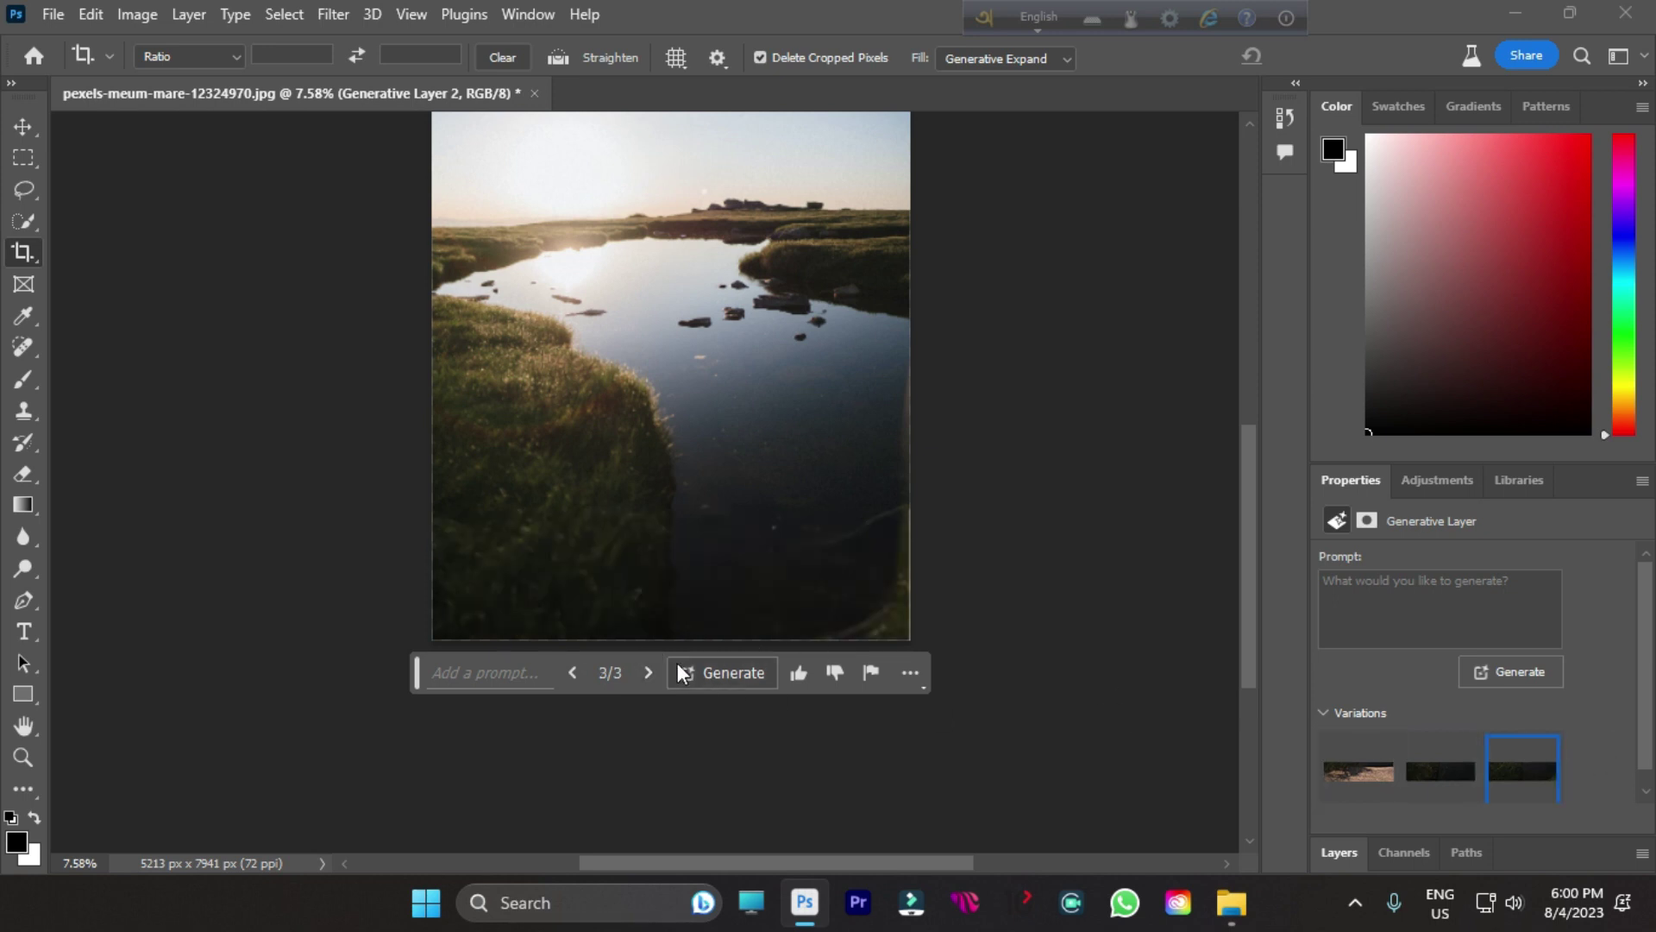
{"action": "left_click", "coordinate": [573, 674]}
{"action": "left_click", "coordinate": [573, 671]}
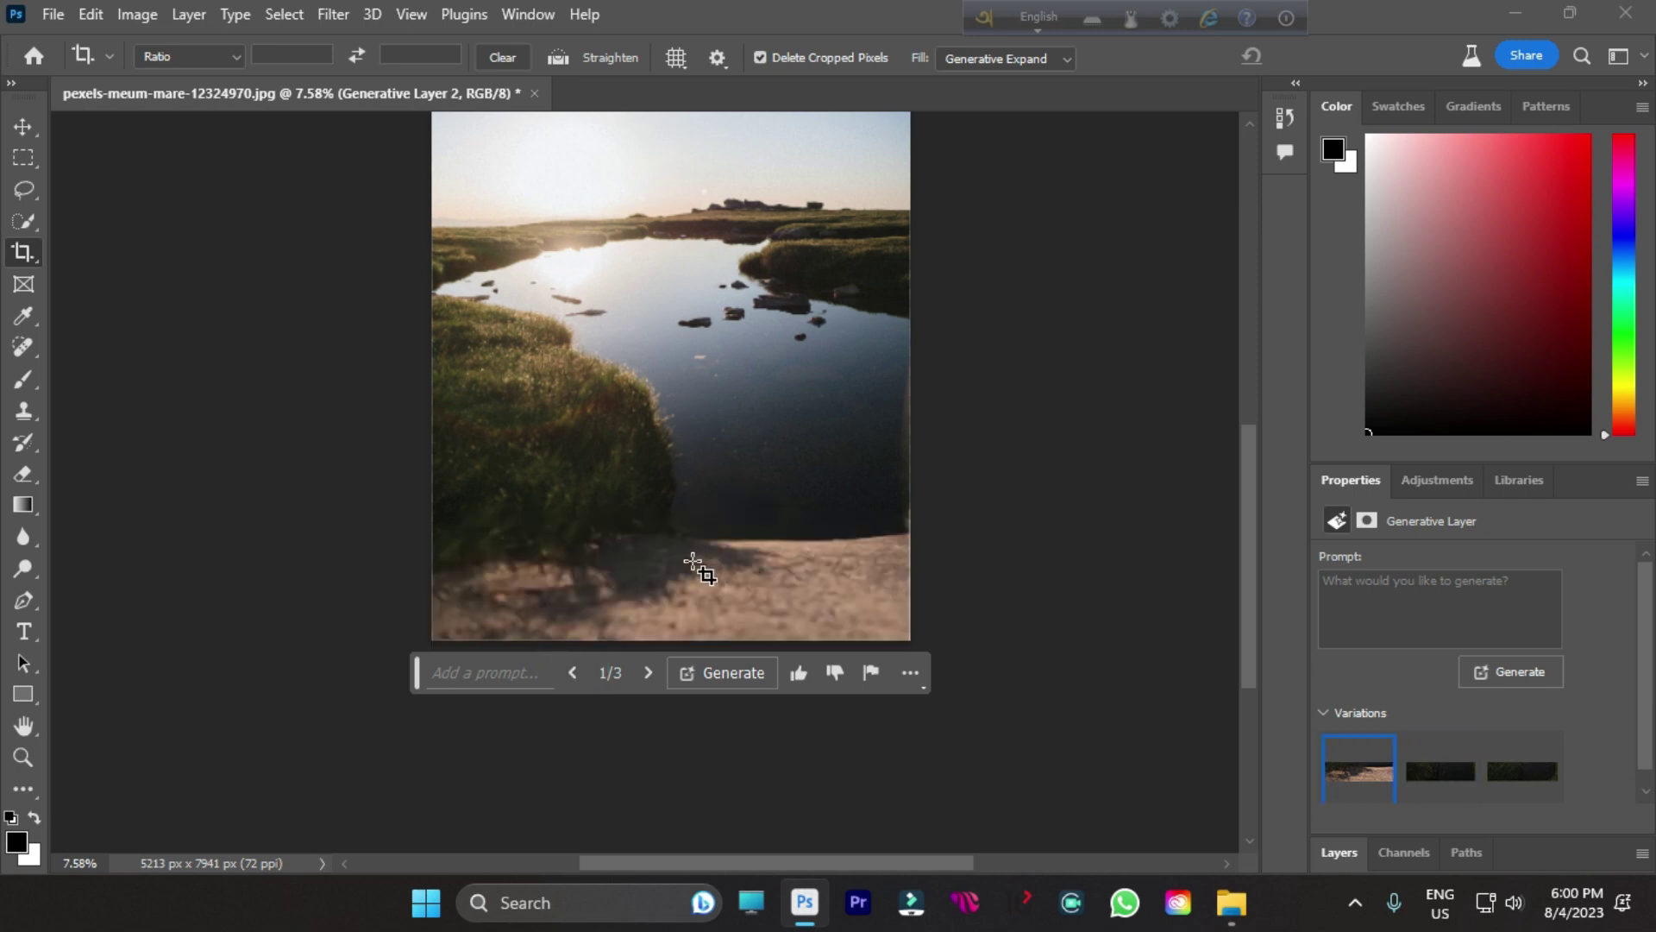
{"action": "scroll", "coordinate": [690, 562], "scroll_direction": "down", "scroll_amount": 3}
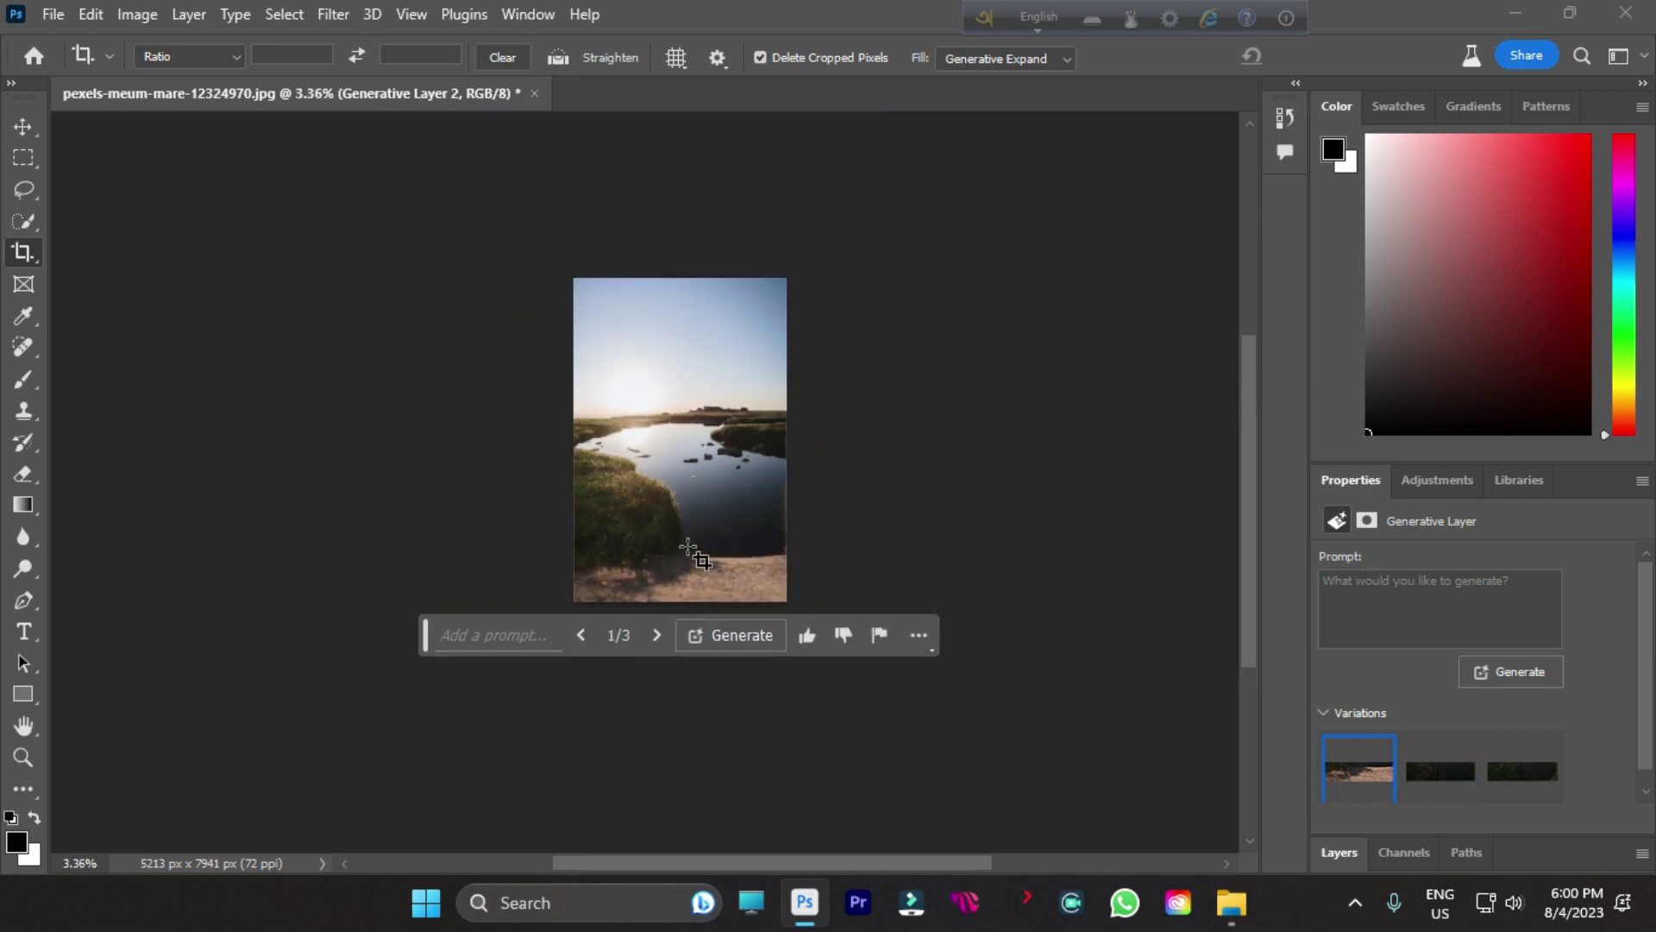
- Activate the Move tool and close the landscape document without saving the changes
{"action": "left_click", "coordinate": [23, 126]}
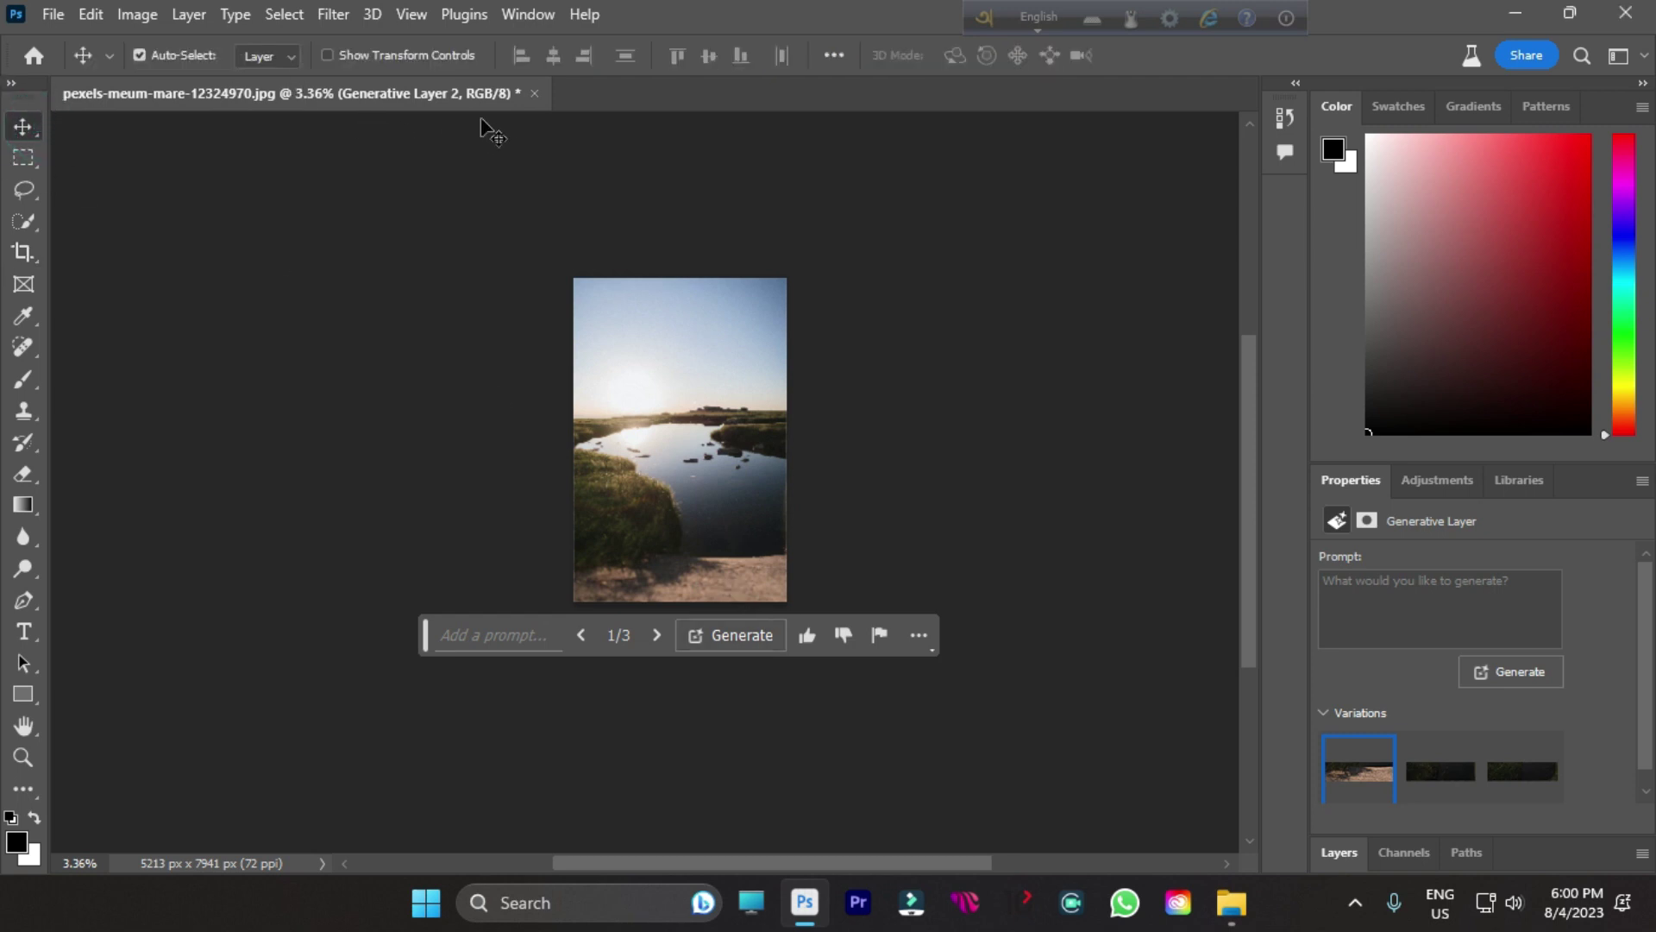
{"action": "left_click", "coordinate": [543, 95]}
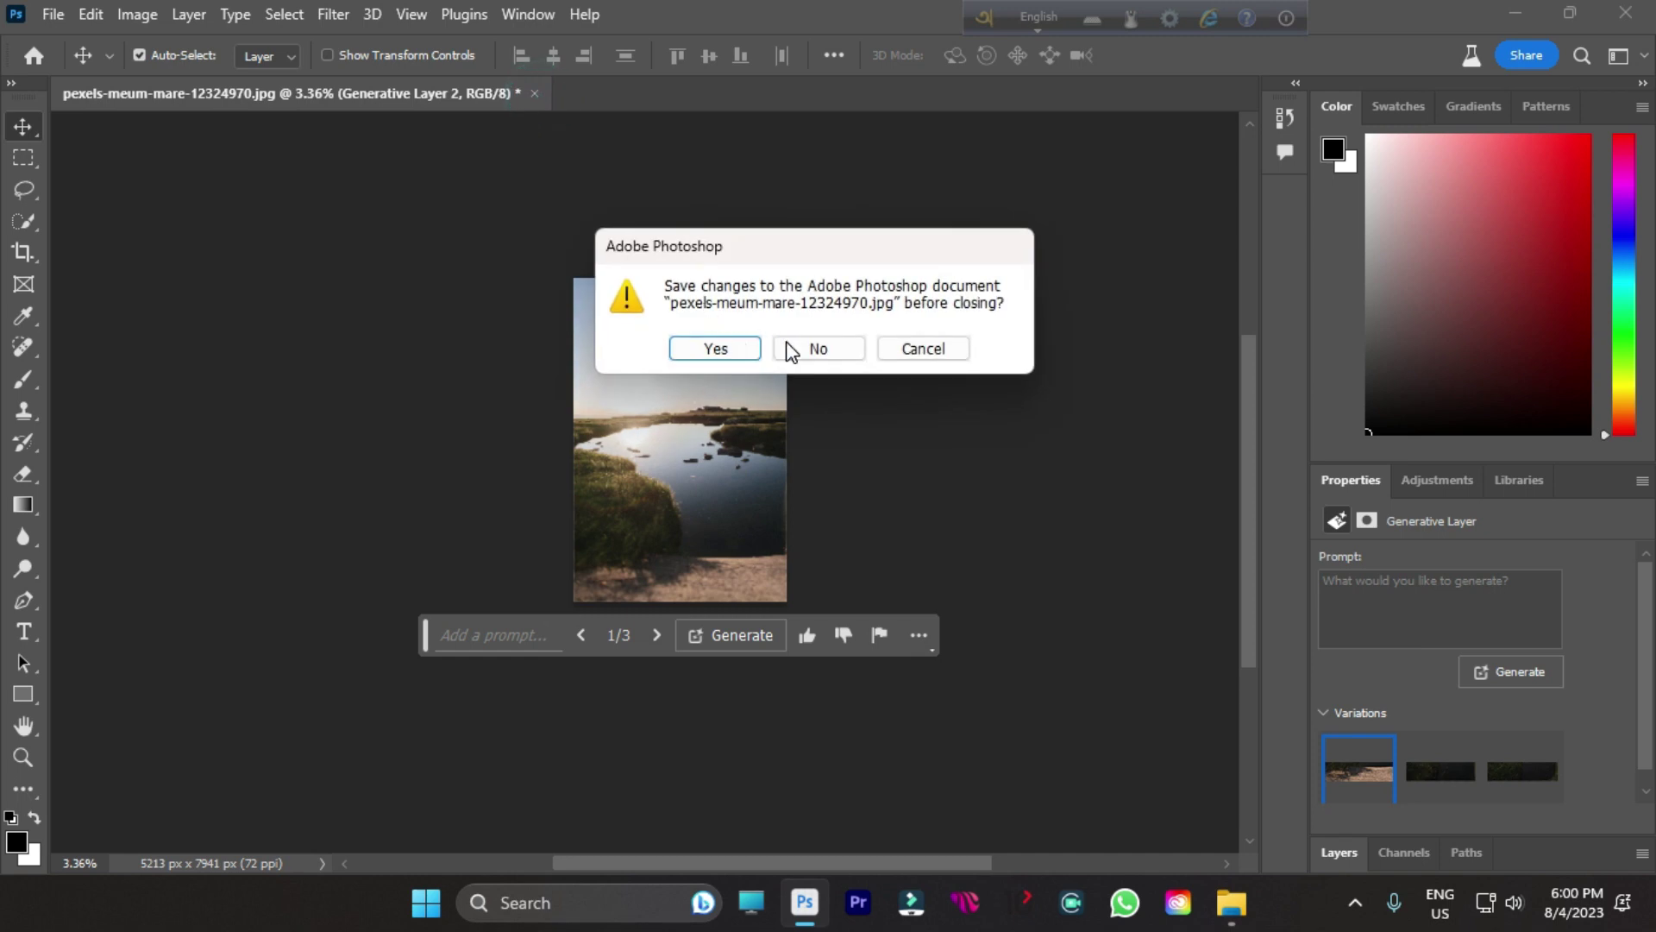
{"action": "left_click", "coordinate": [788, 346]}
- Open the street photo whose file name ends in 17777875.jpg from the Photoshop Beta folder
{"action": "left_click", "coordinate": [75, 244]}
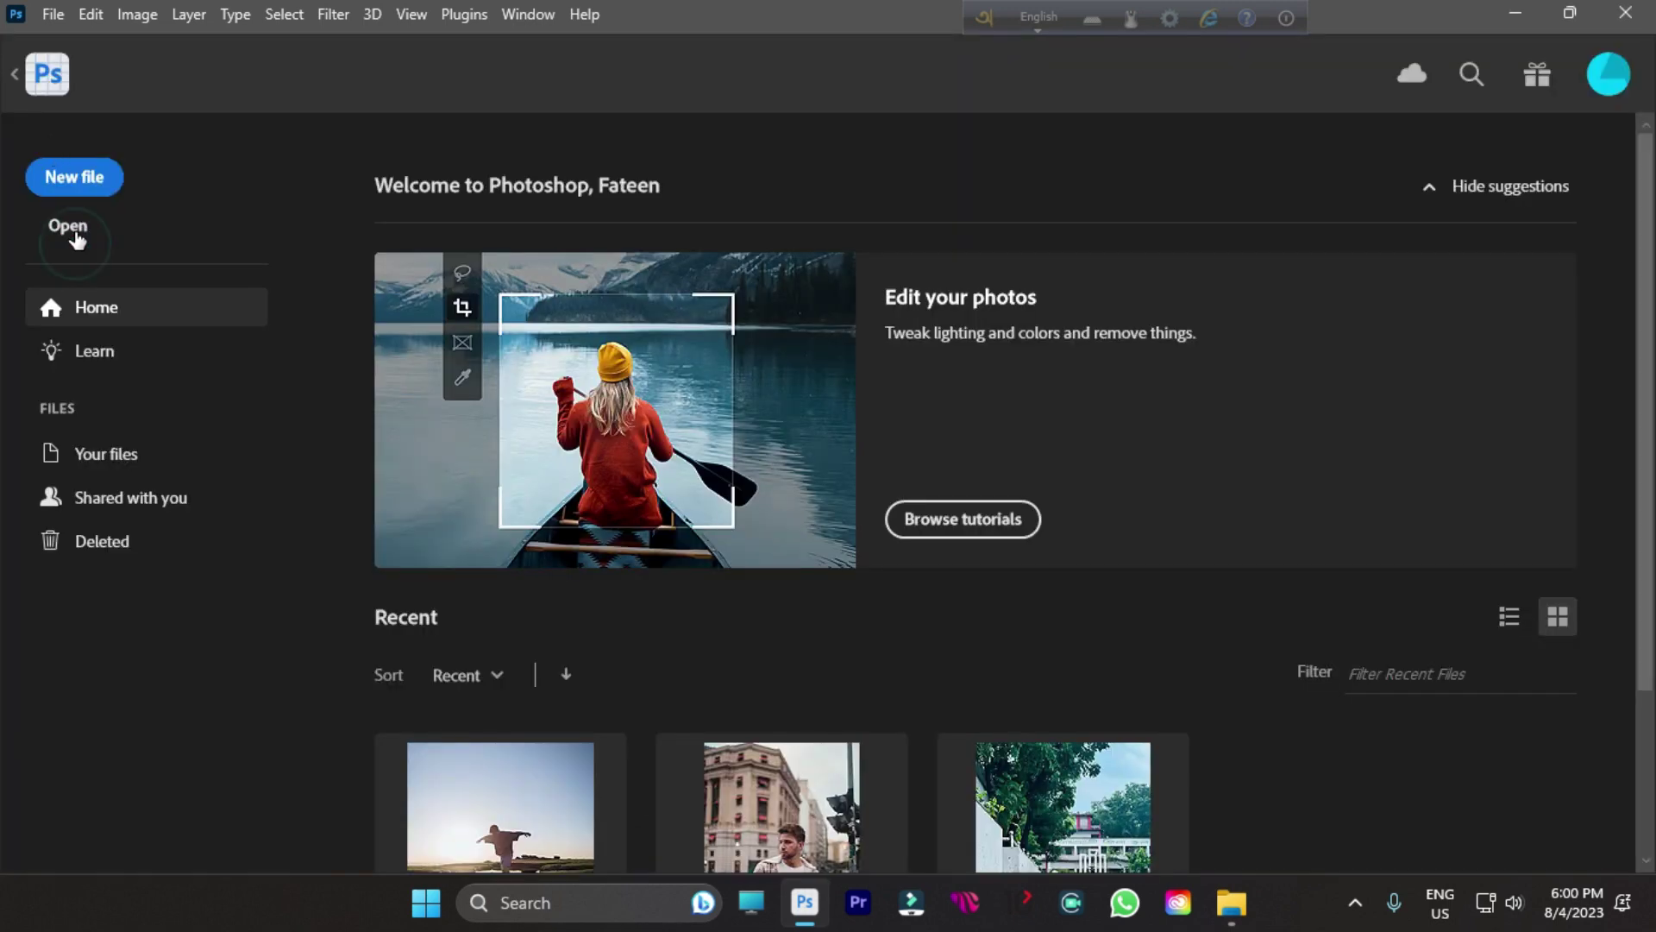
{"action": "left_click", "coordinate": [69, 226]}
{"action": "left_click", "coordinate": [52, 67]}
{"action": "left_click", "coordinate": [664, 216]}
{"action": "double_click", "coordinate": [662, 216]}
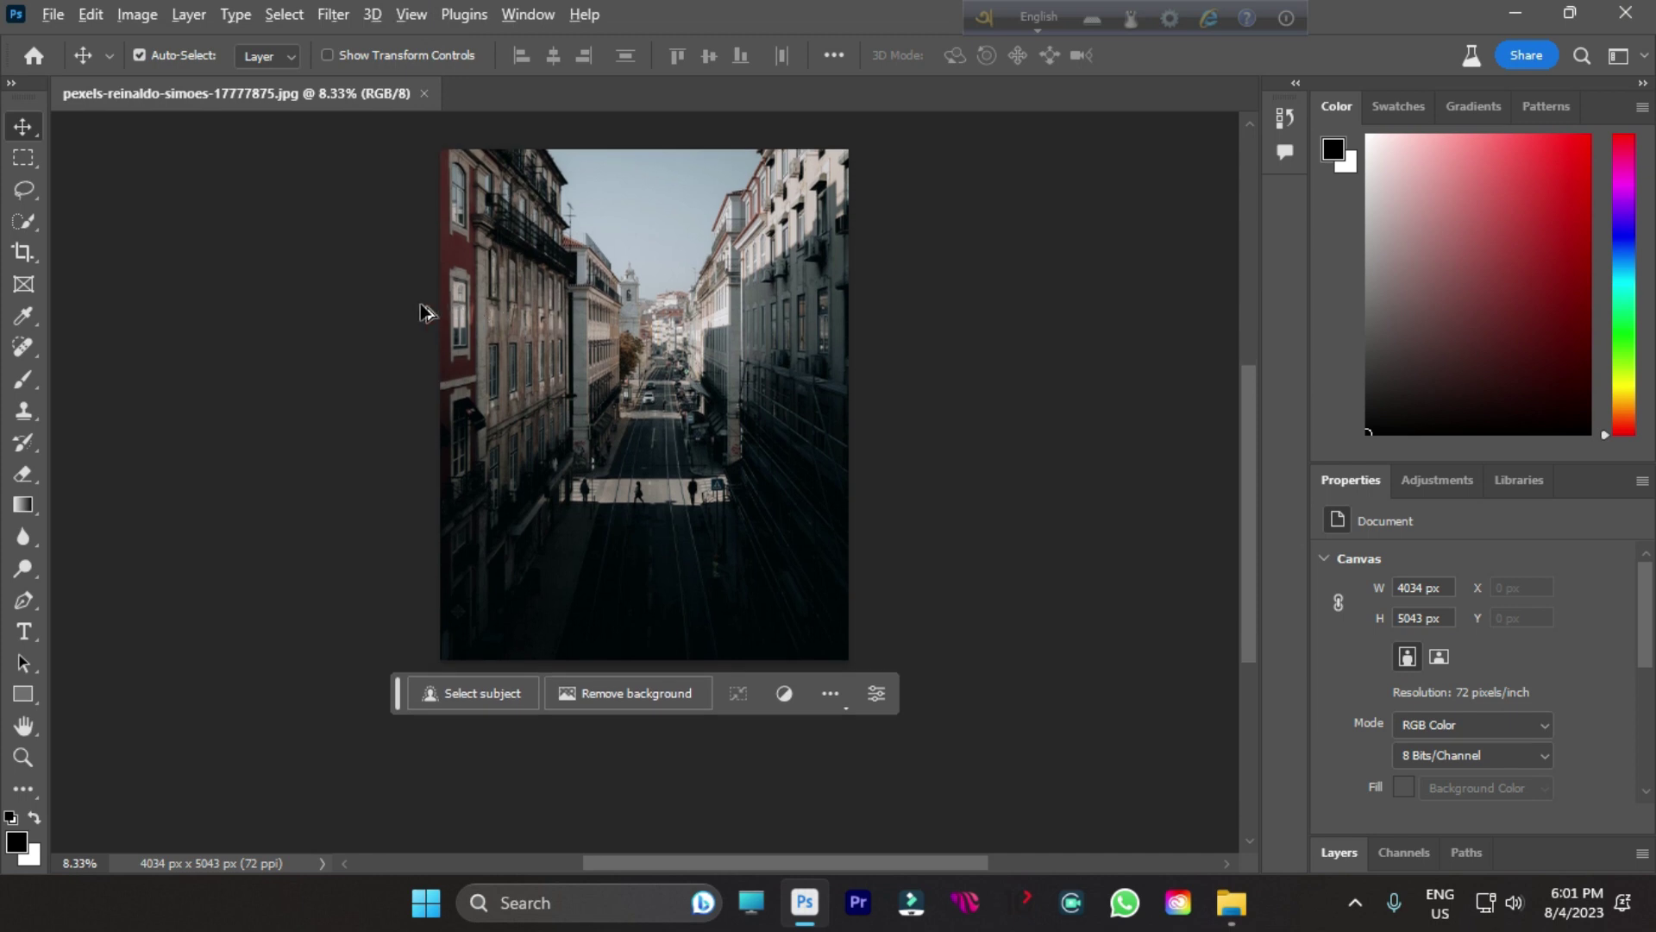
- Expand the street photo's canvas on both sides and above to about 8349 x 6269 px with Generative Expand
{"action": "left_click", "coordinate": [23, 252]}
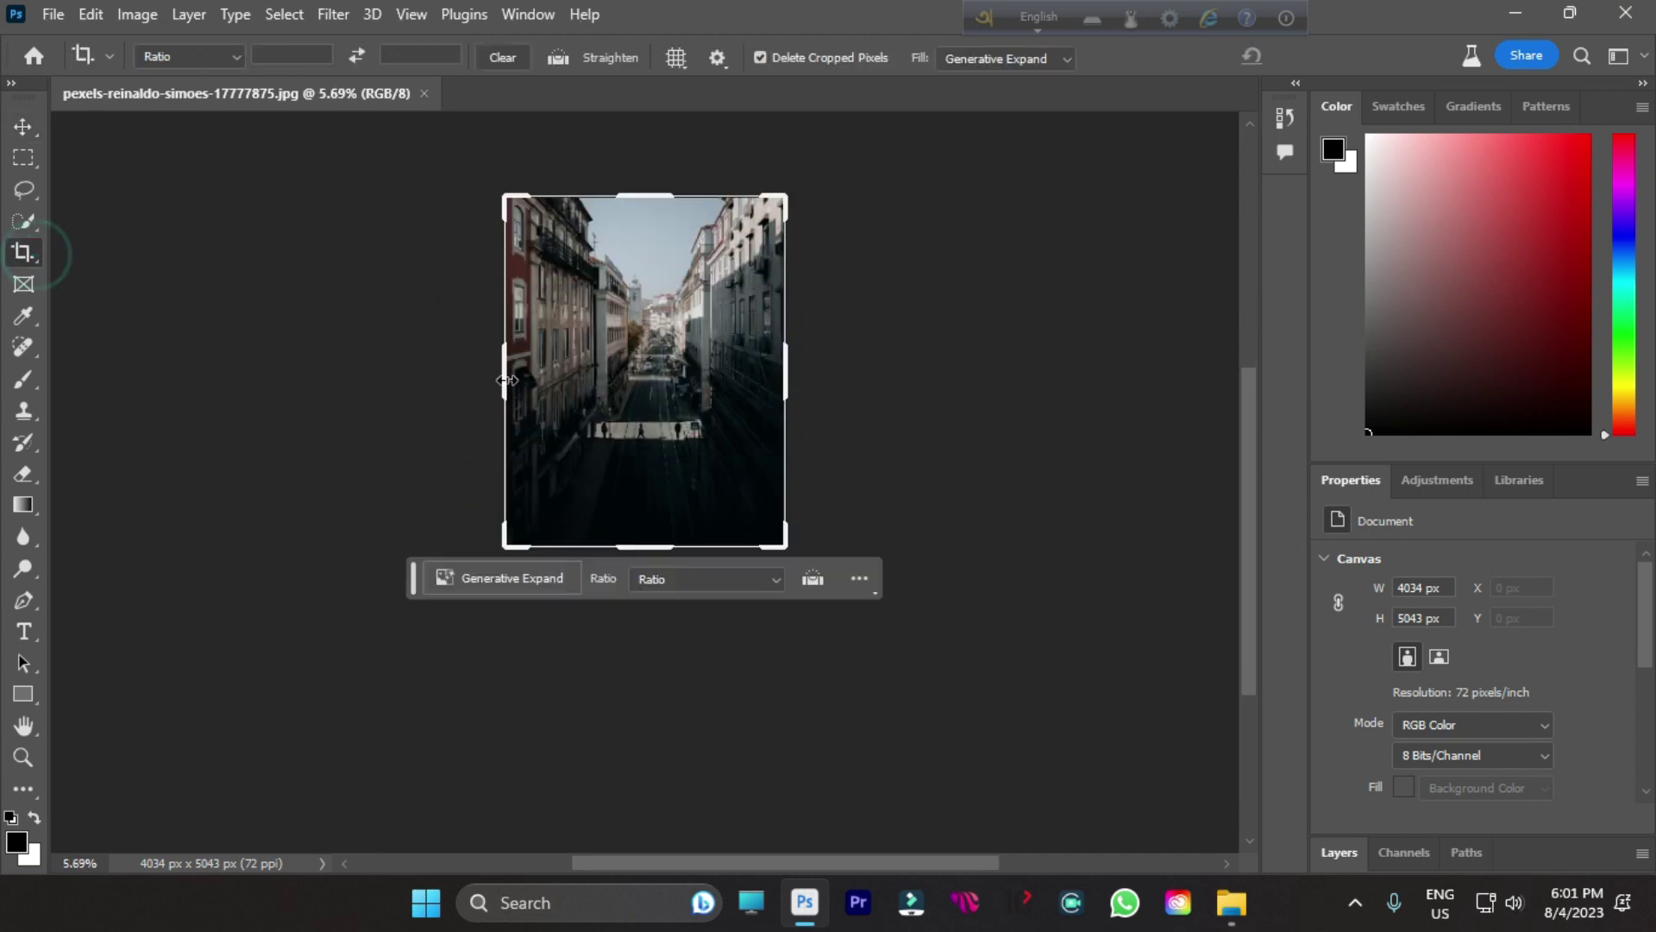
{"action": "left_click_drag", "start_coordinate": [508, 371], "coordinate": [433, 371]}
{"action": "left_click_drag", "start_coordinate": [863, 371], "coordinate": [940, 352]}
{"action": "left_click_drag", "start_coordinate": [644, 196], "coordinate": [638, 155]}
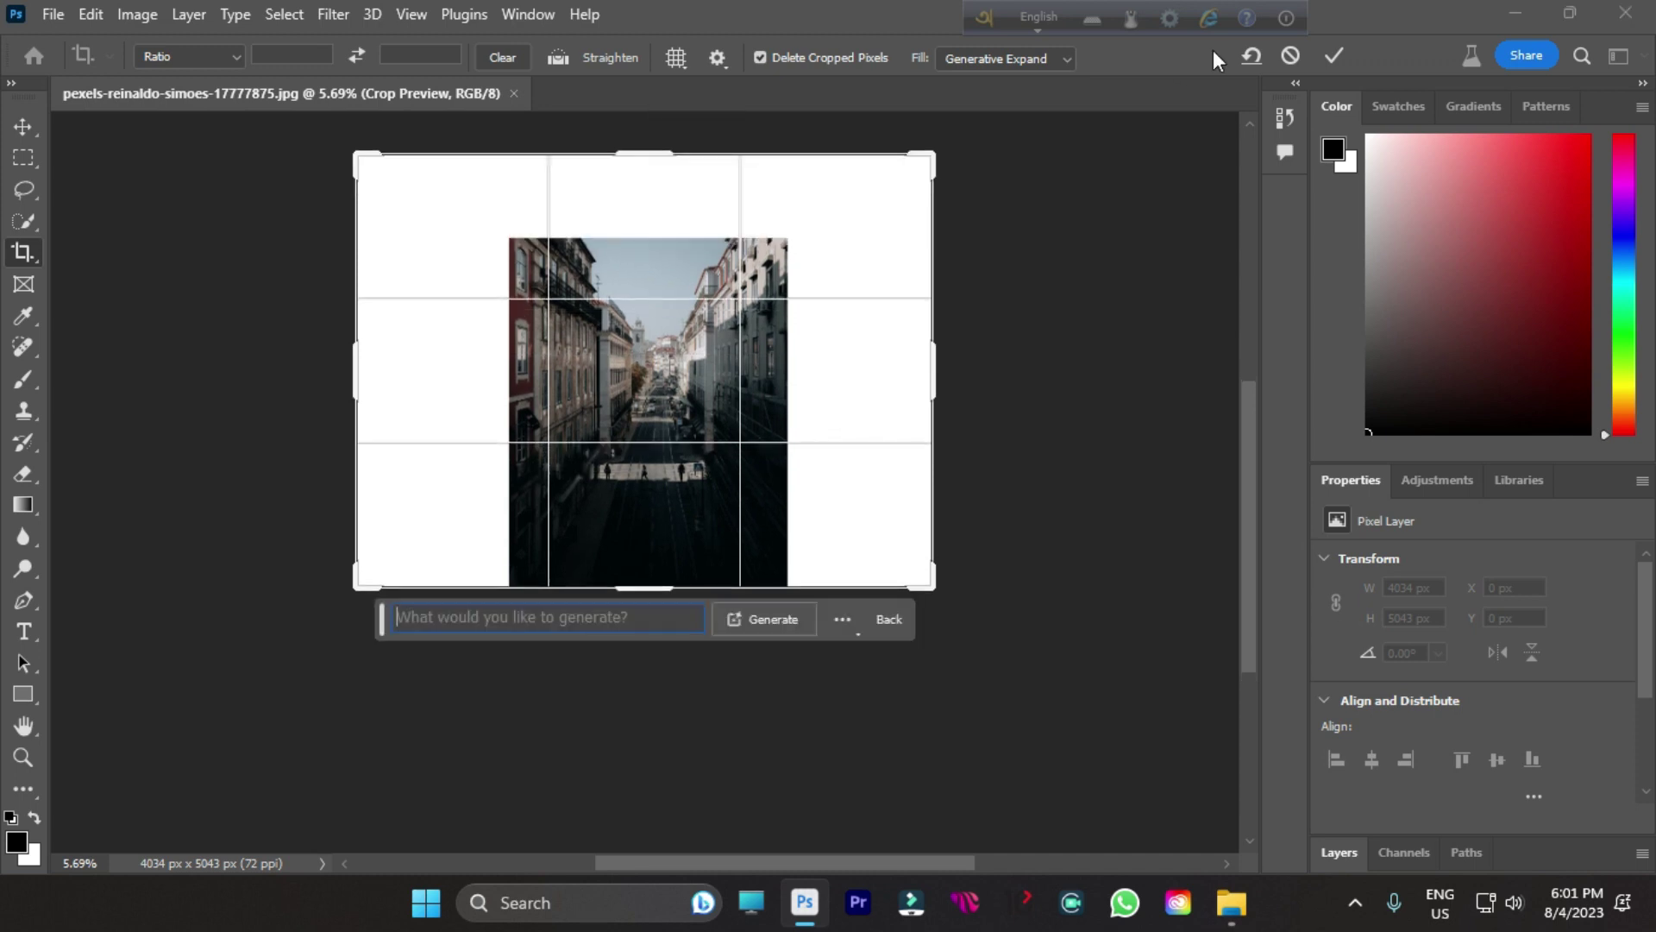
{"action": "left_click", "coordinate": [1332, 56]}
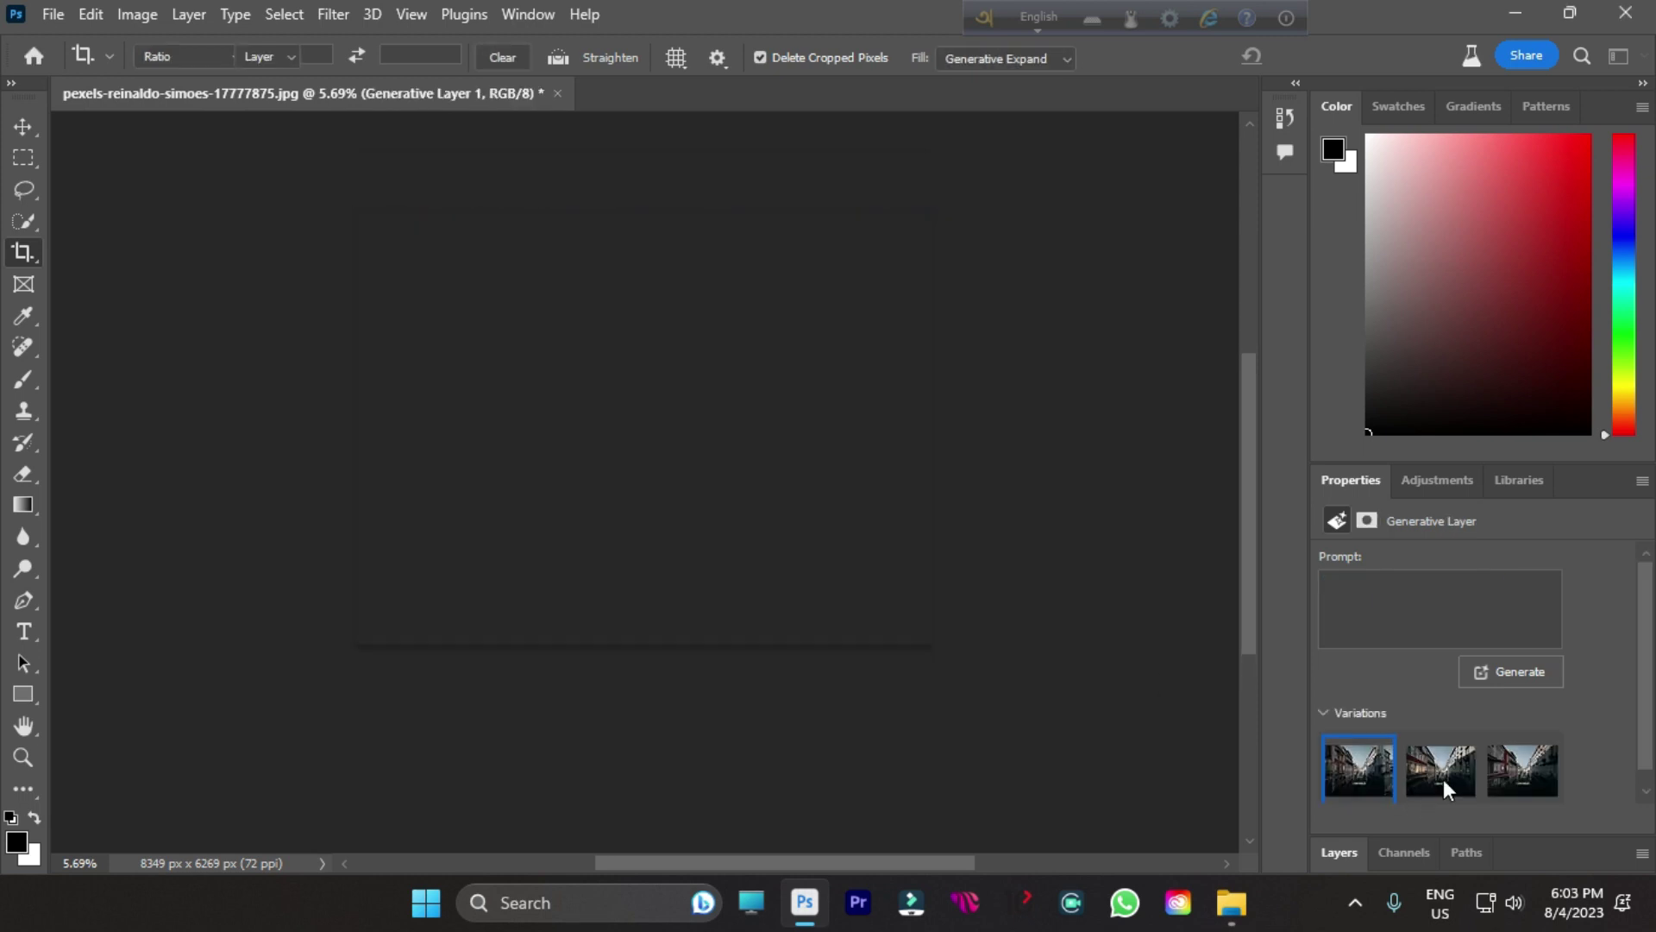
- Compare the generated variations of the widened street and keep the third one
{"action": "left_click", "coordinate": [26, 125]}
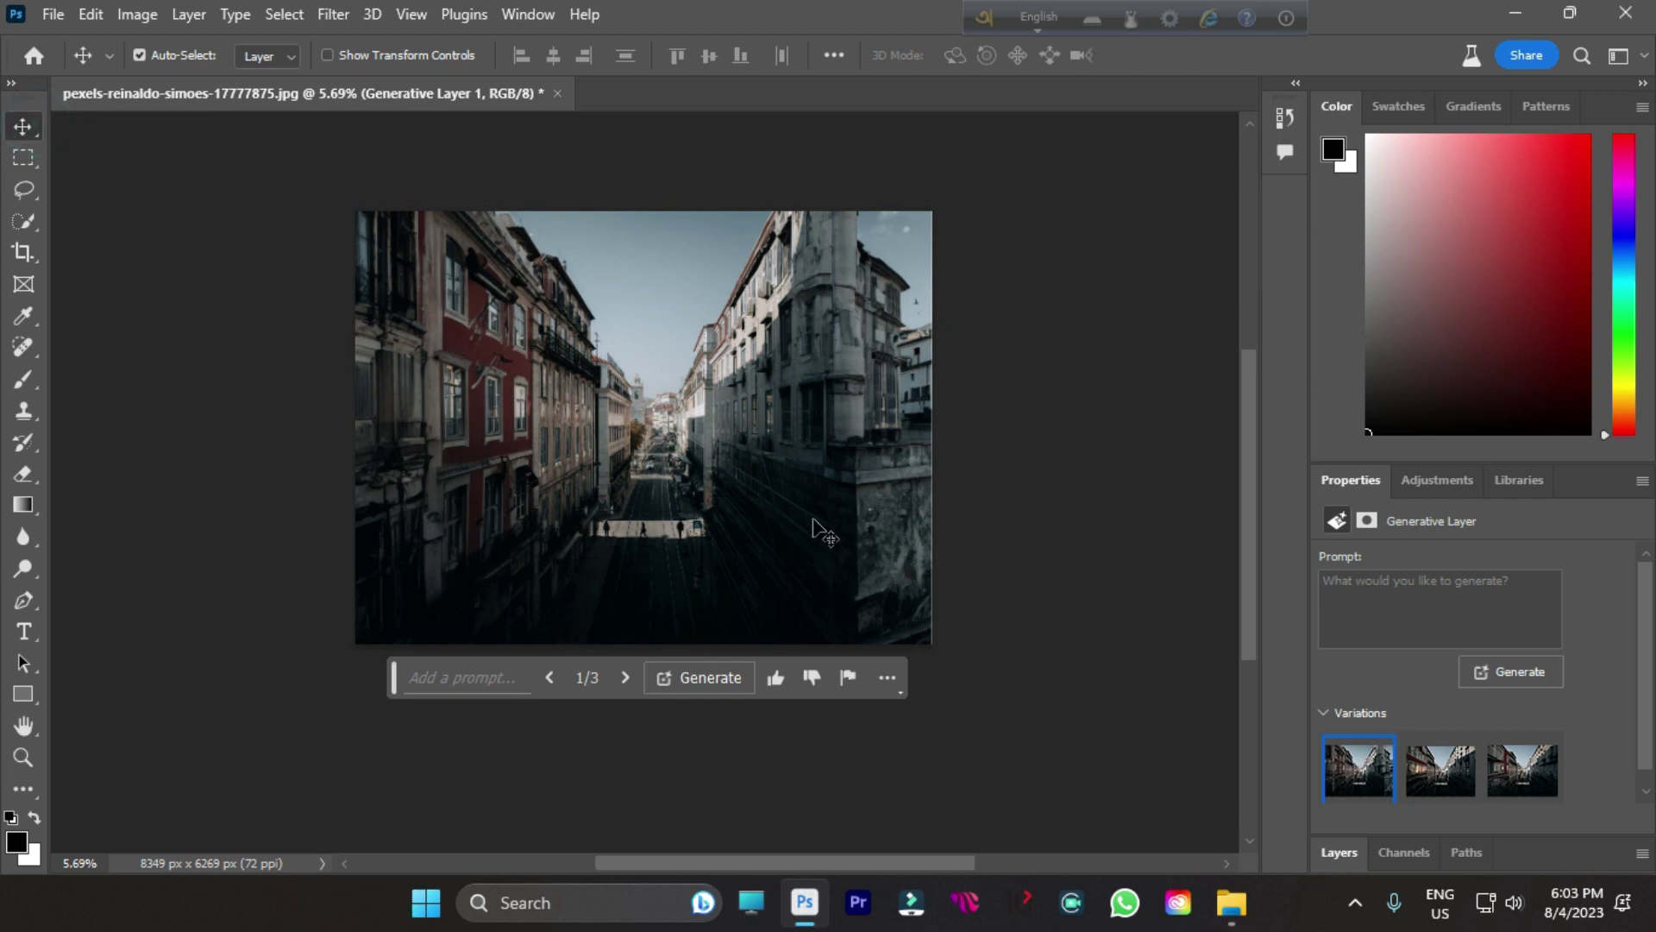
{"action": "left_click", "coordinate": [623, 679]}
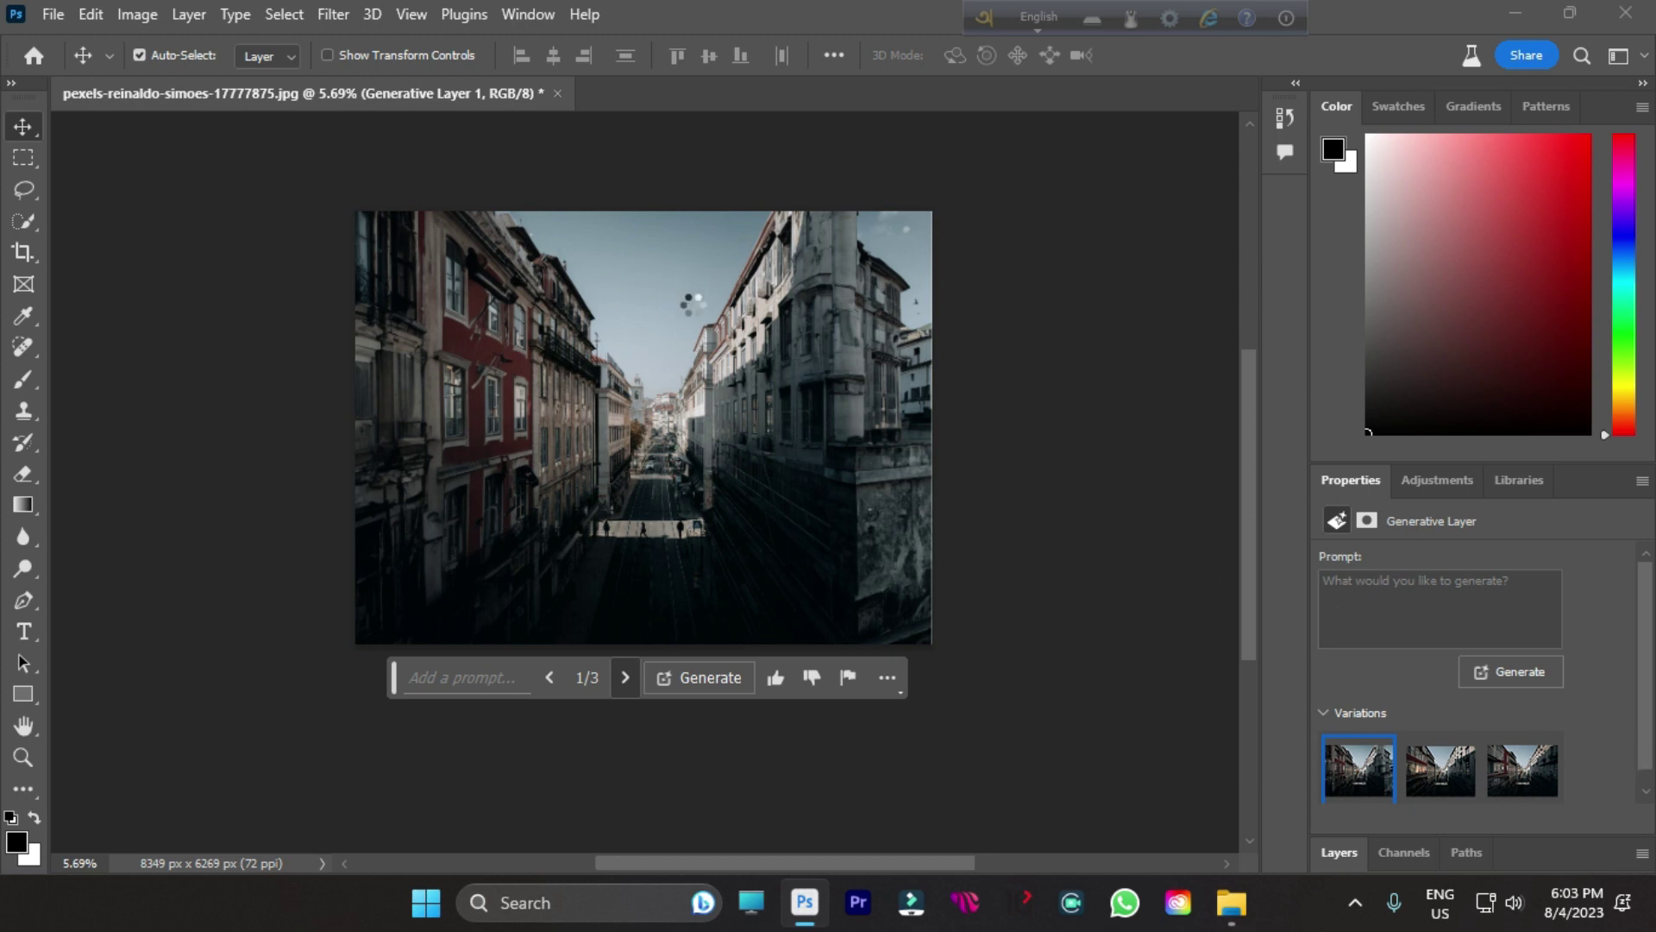
{"action": "left_click", "coordinate": [1570, 12]}
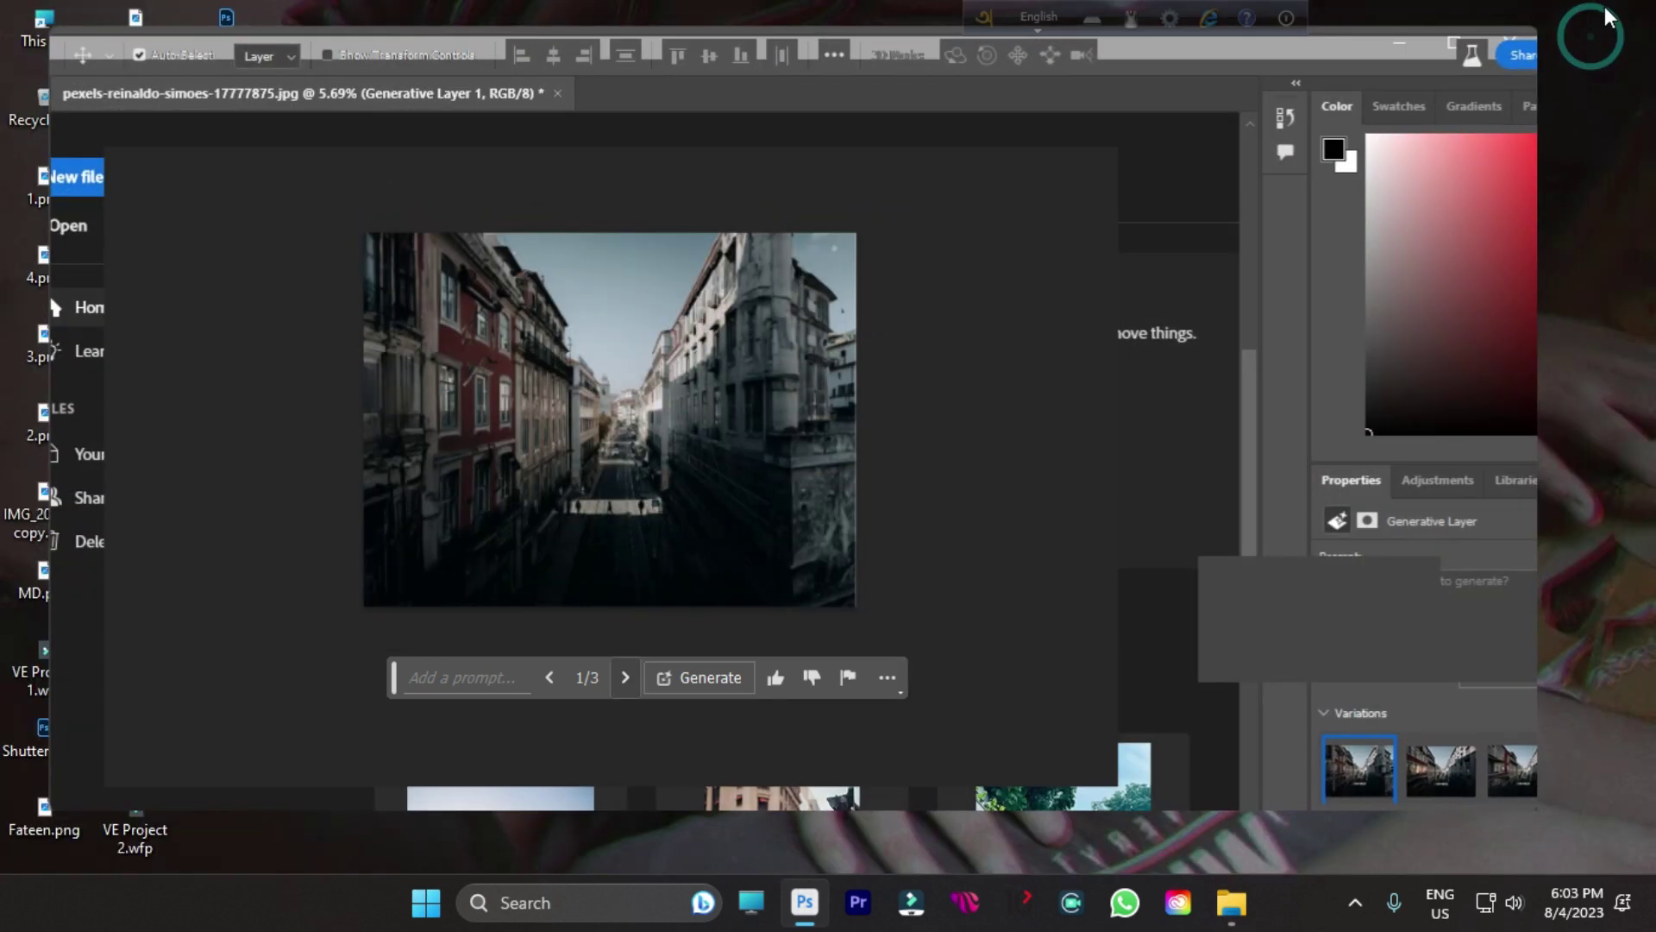
{"action": "left_click", "coordinate": [1459, 47]}
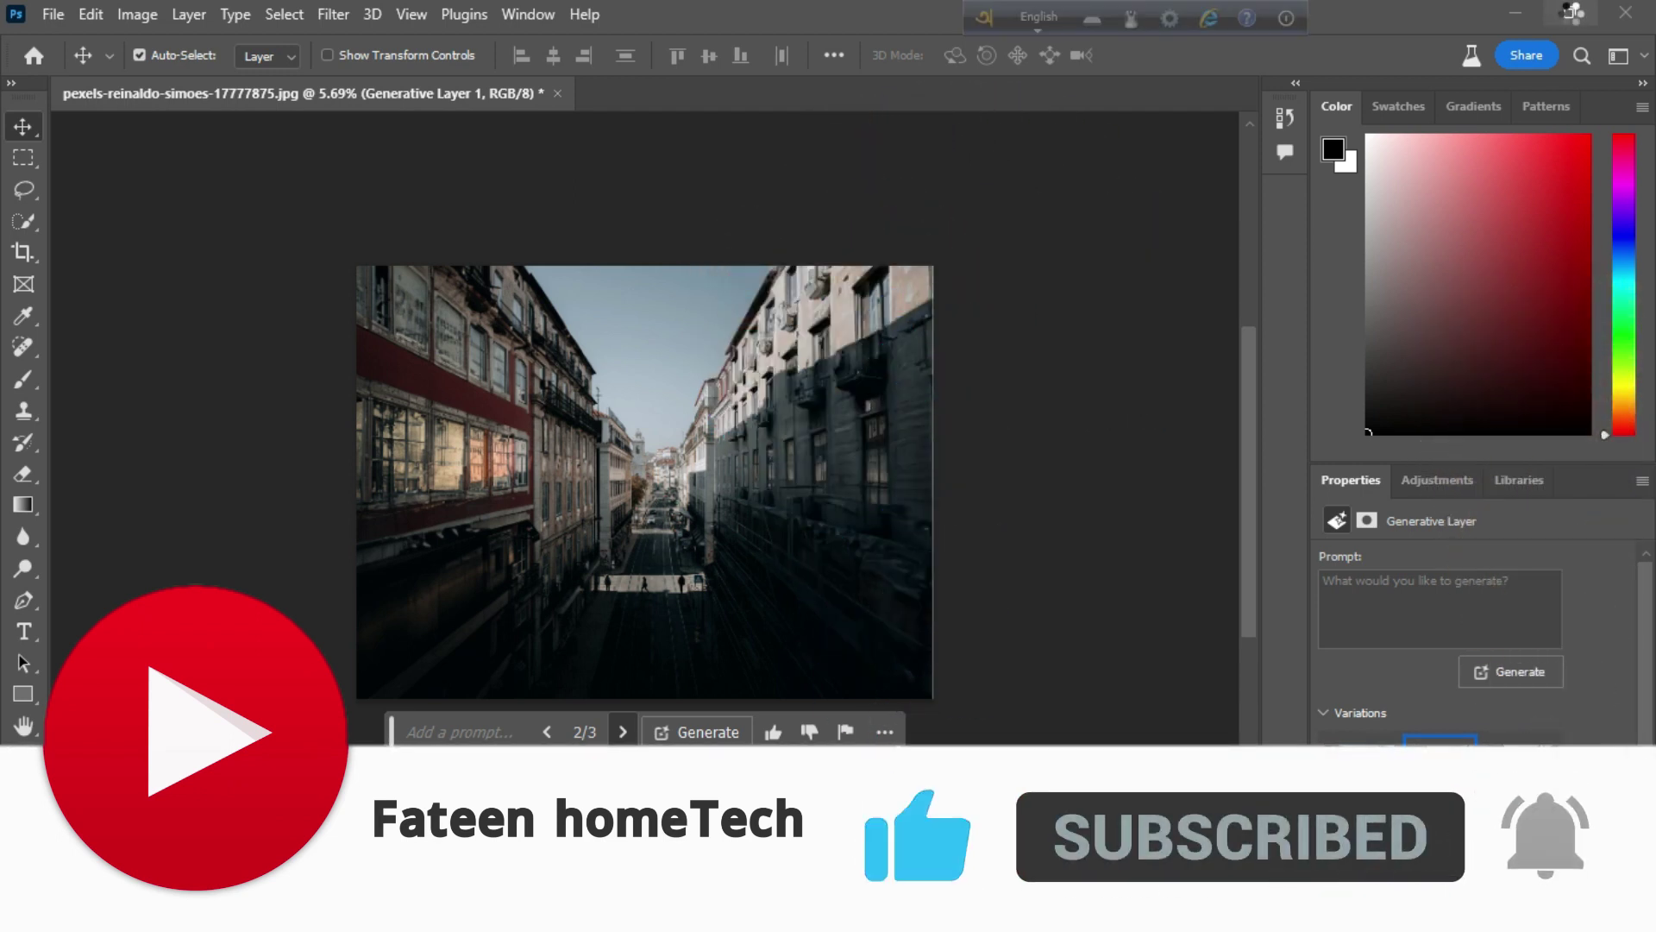
{"action": "mouse_move", "coordinate": [1572, 12]}
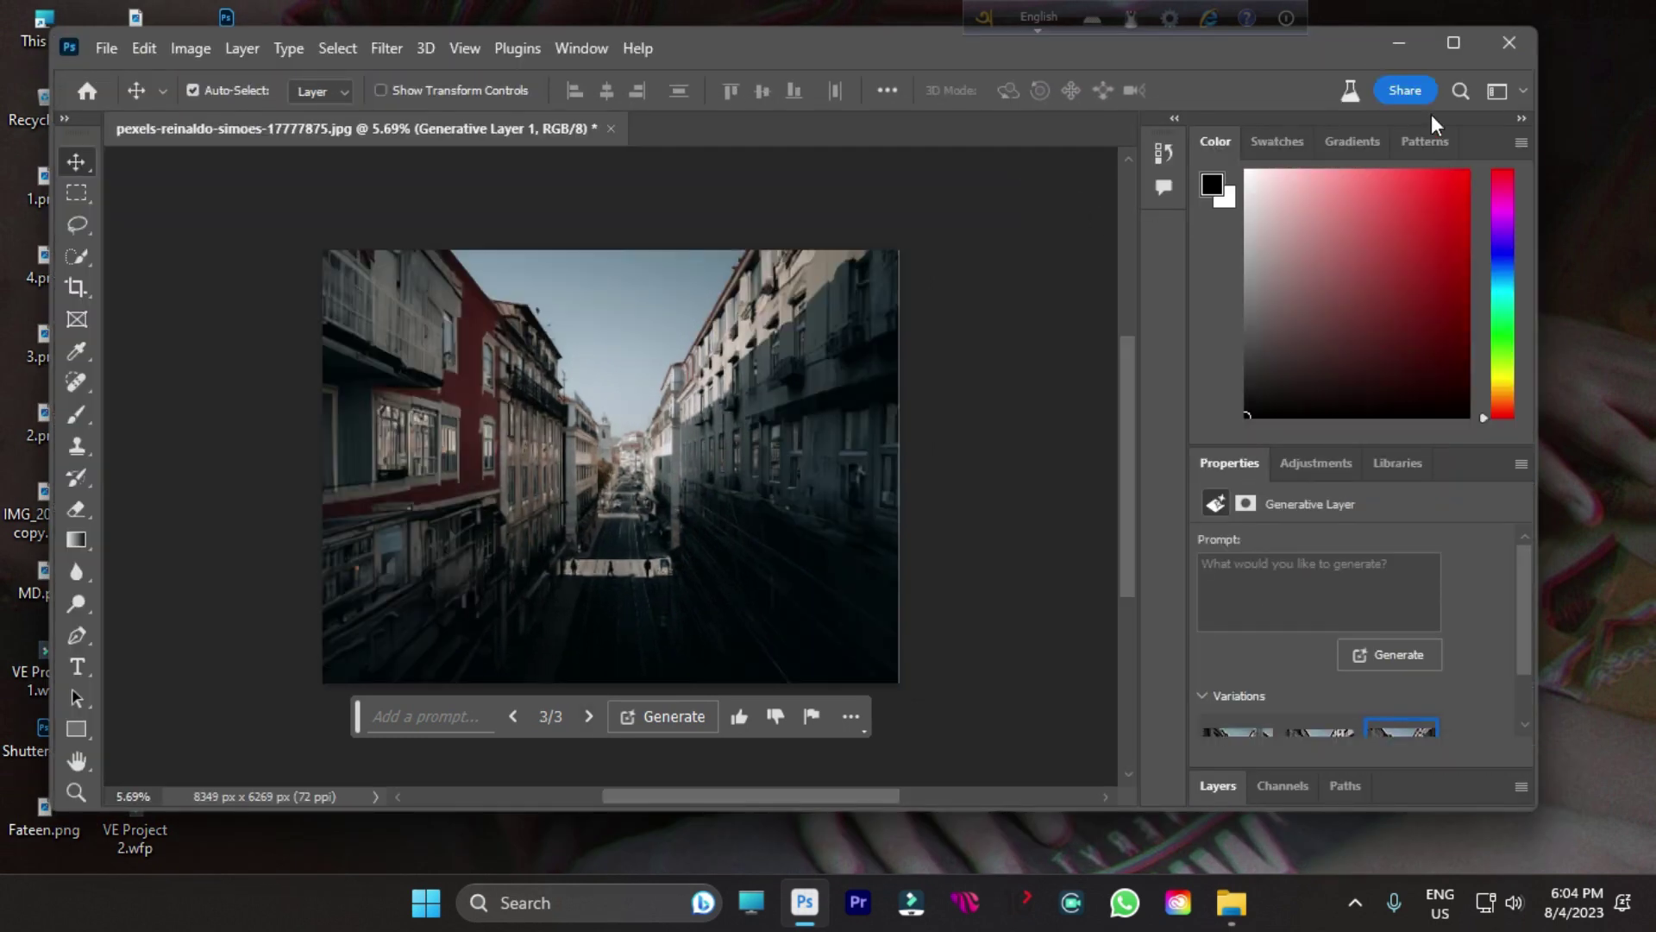
{"action": "left_click", "coordinate": [1456, 43]}
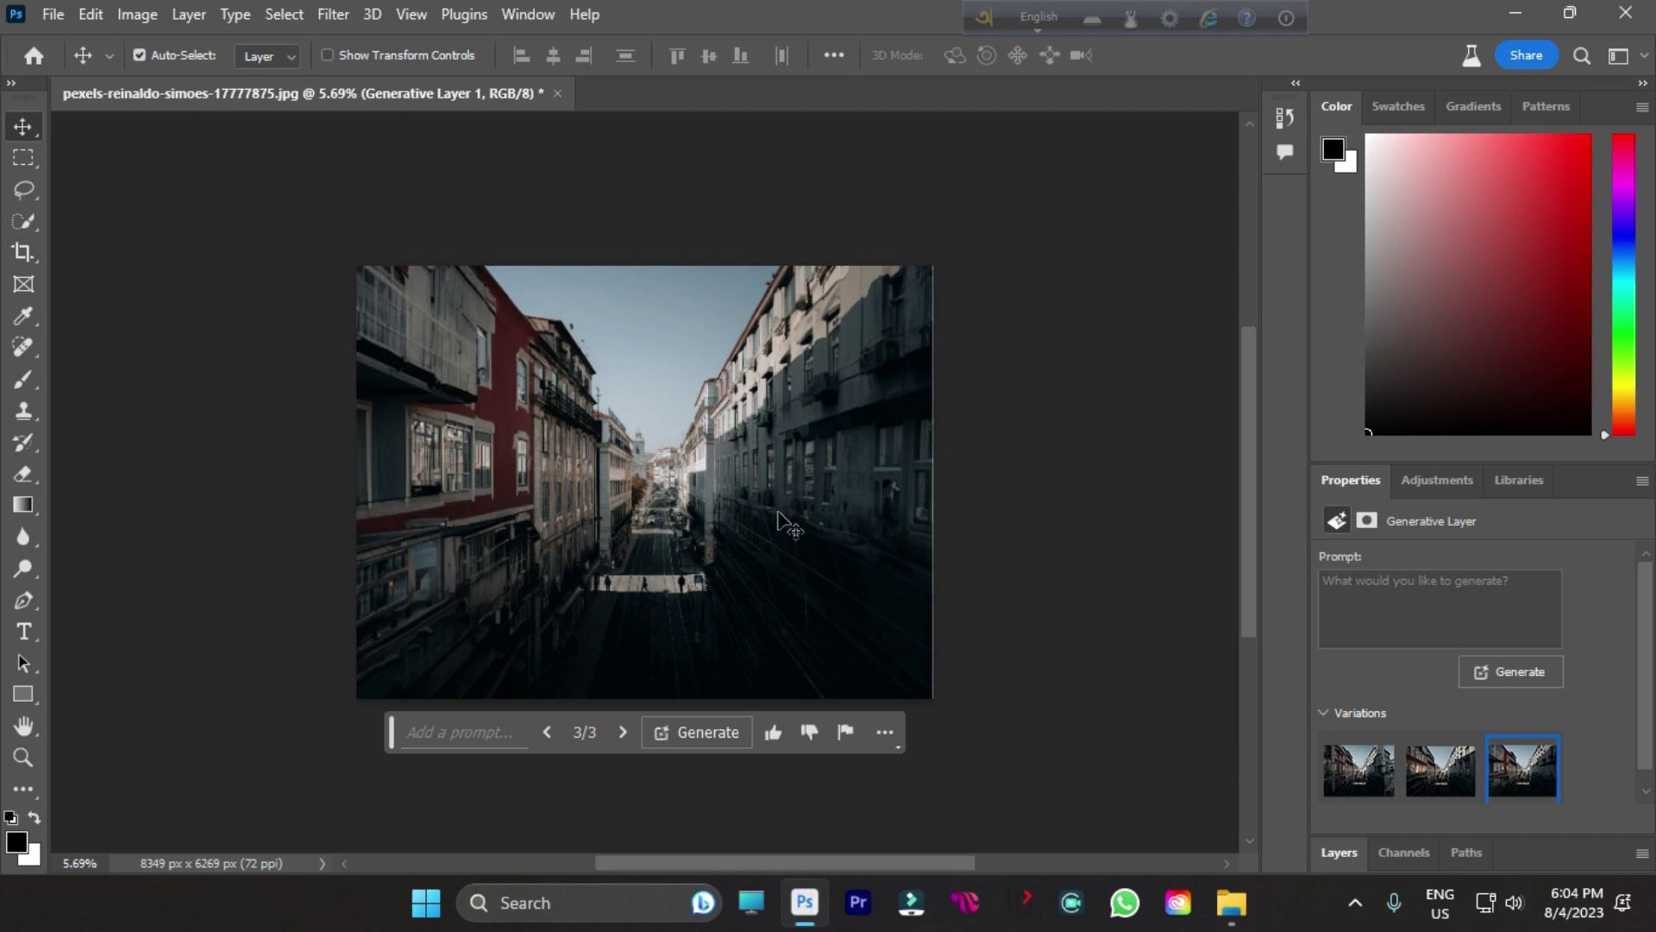
- Examine the pedestrians on the sunlit crosswalk up close and activate the Lasso tool
{"action": "scroll", "coordinate": [688, 503], "scroll_direction": "down", "scroll_amount": 3}
{"action": "scroll", "coordinate": [638, 387], "scroll_direction": "up", "scroll_amount": 2}
{"action": "scroll", "coordinate": [720, 349], "scroll_direction": "up", "scroll_amount": 3}
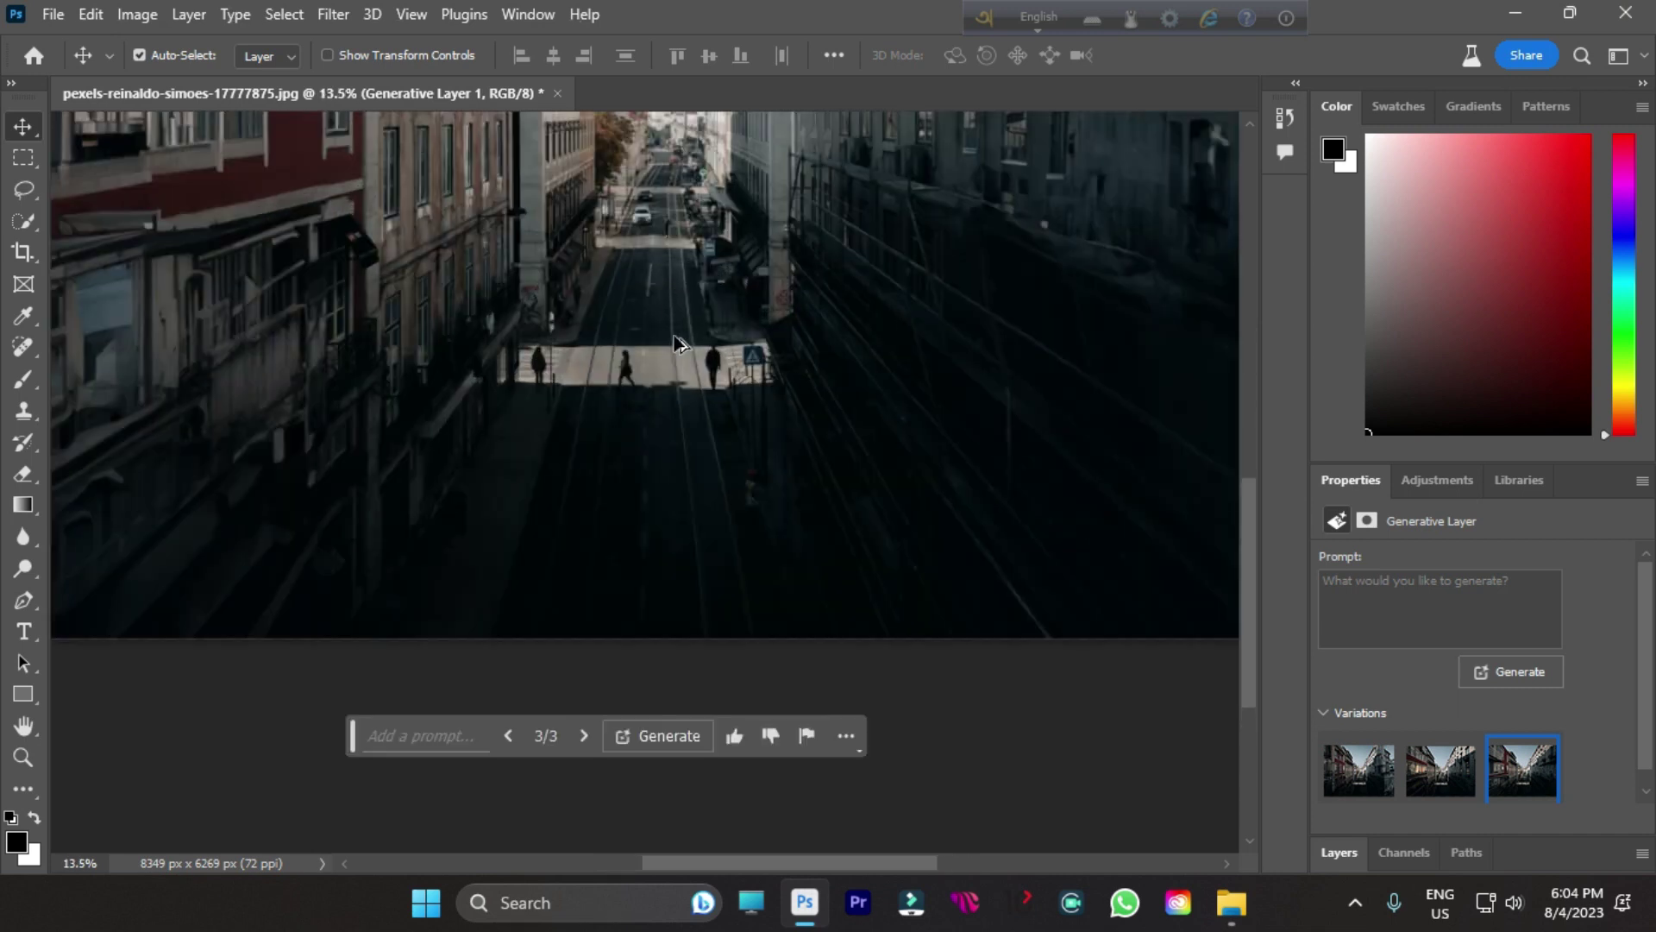
{"action": "scroll", "coordinate": [647, 358], "scroll_direction": "up", "scroll_amount": 3}
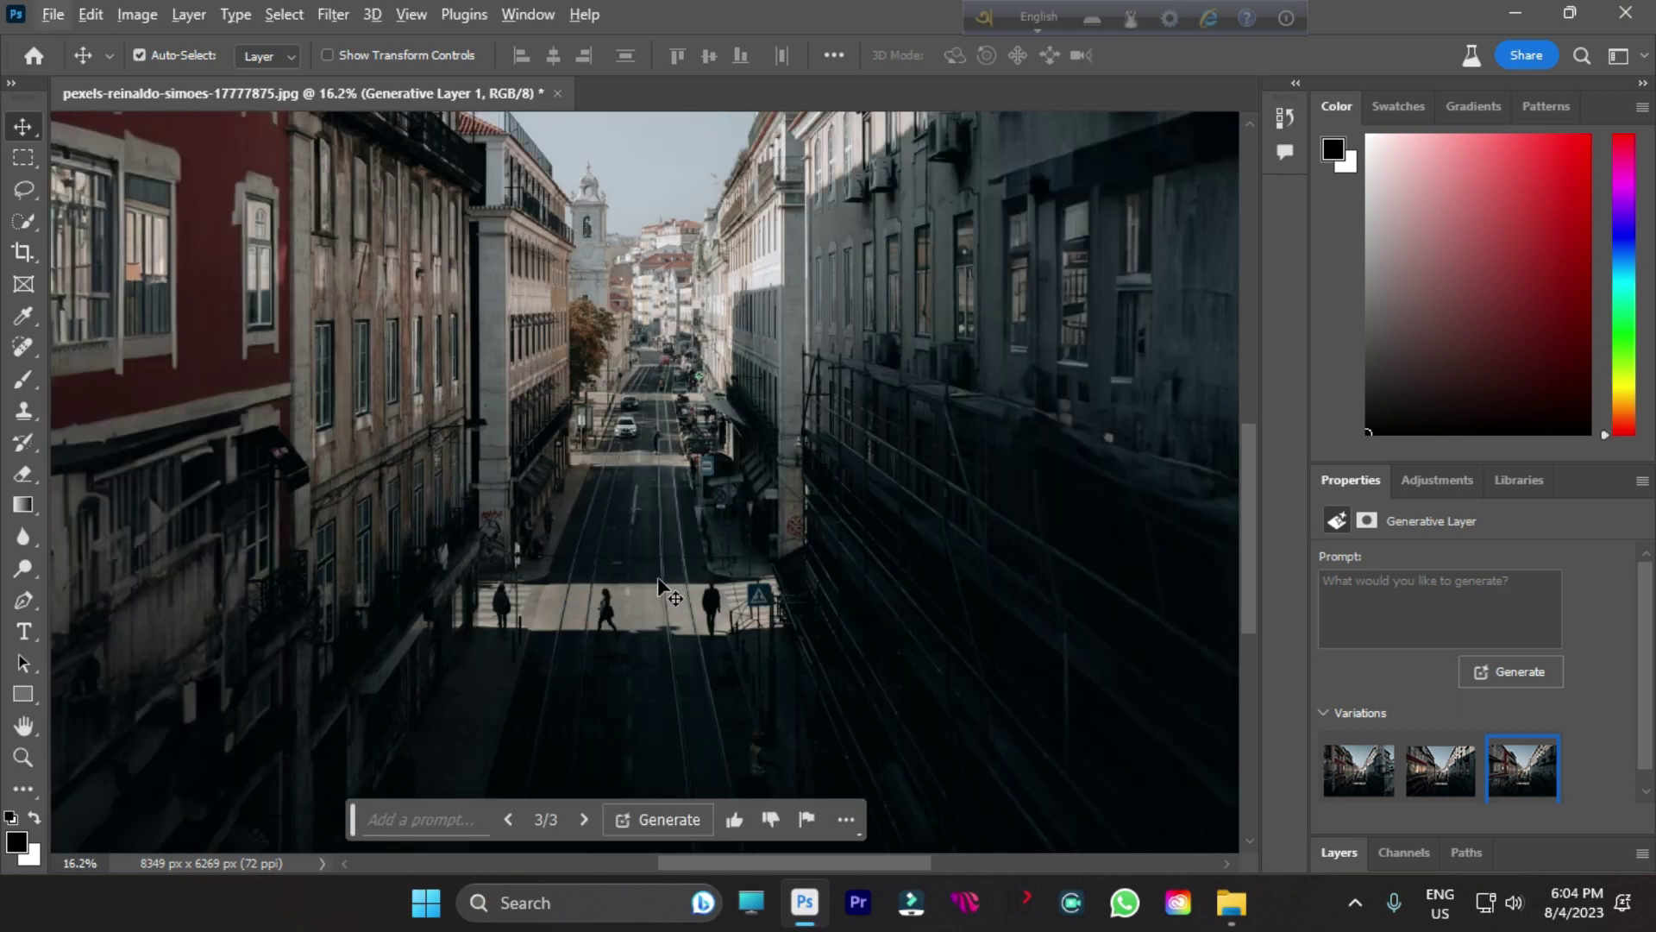
{"action": "scroll", "coordinate": [634, 304], "scroll_direction": "up", "scroll_amount": 1}
{"action": "scroll", "coordinate": [633, 304], "scroll_direction": "up", "scroll_amount": 3}
{"action": "left_click", "coordinate": [25, 191]}
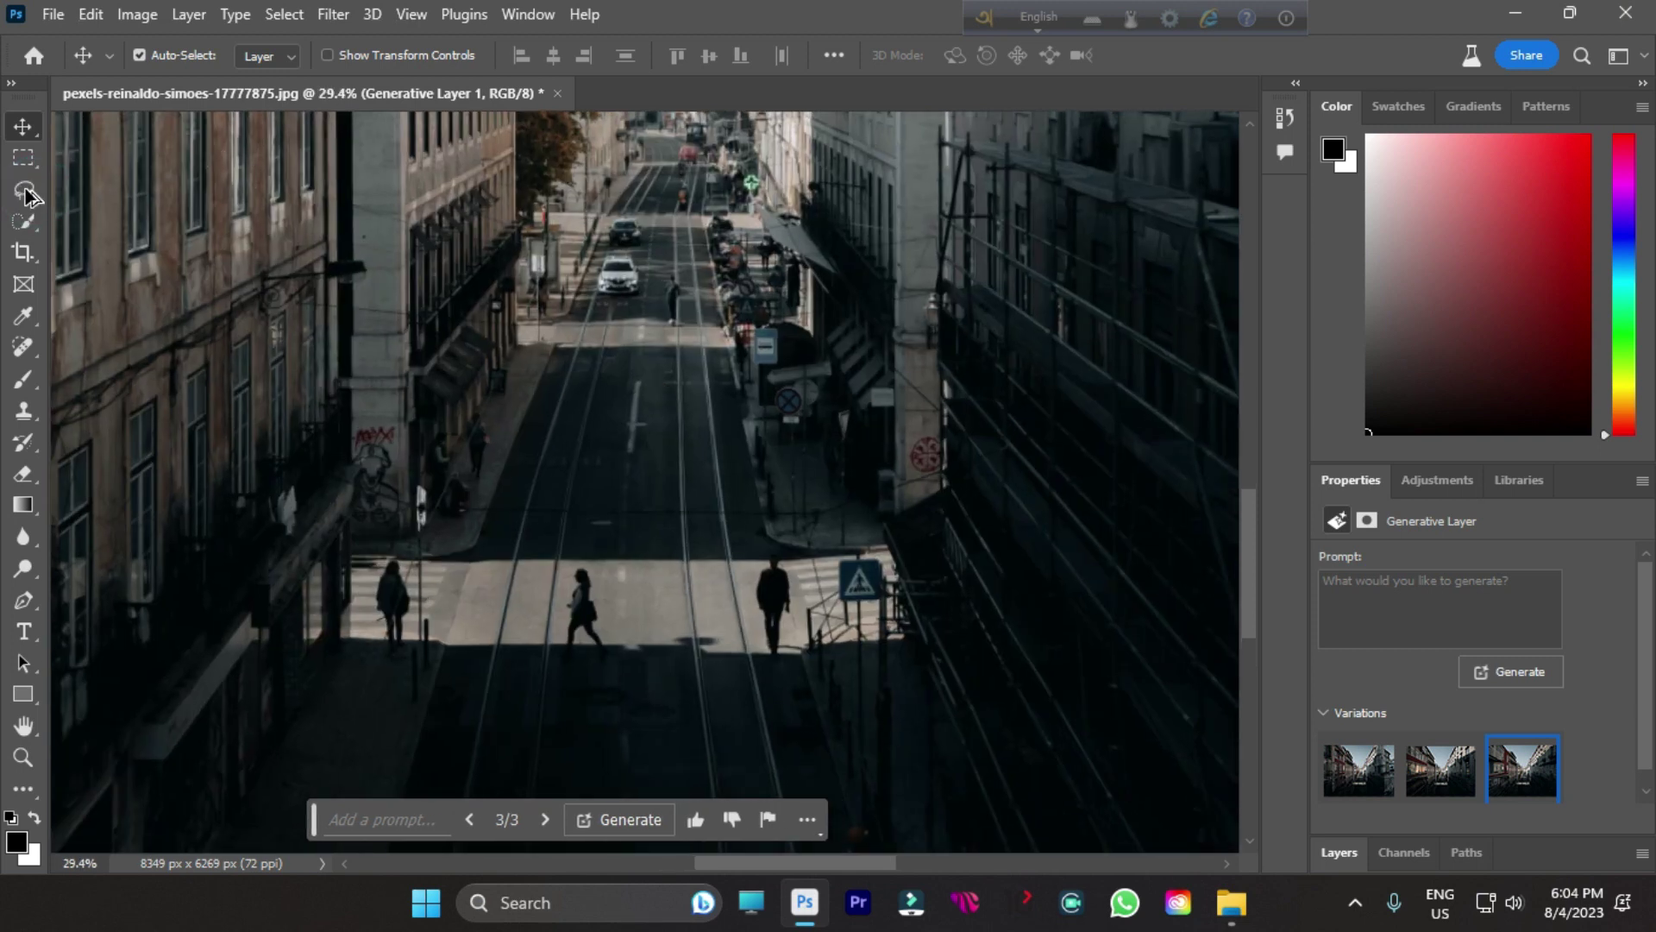
{"action": "left_click", "coordinate": [19, 192]}
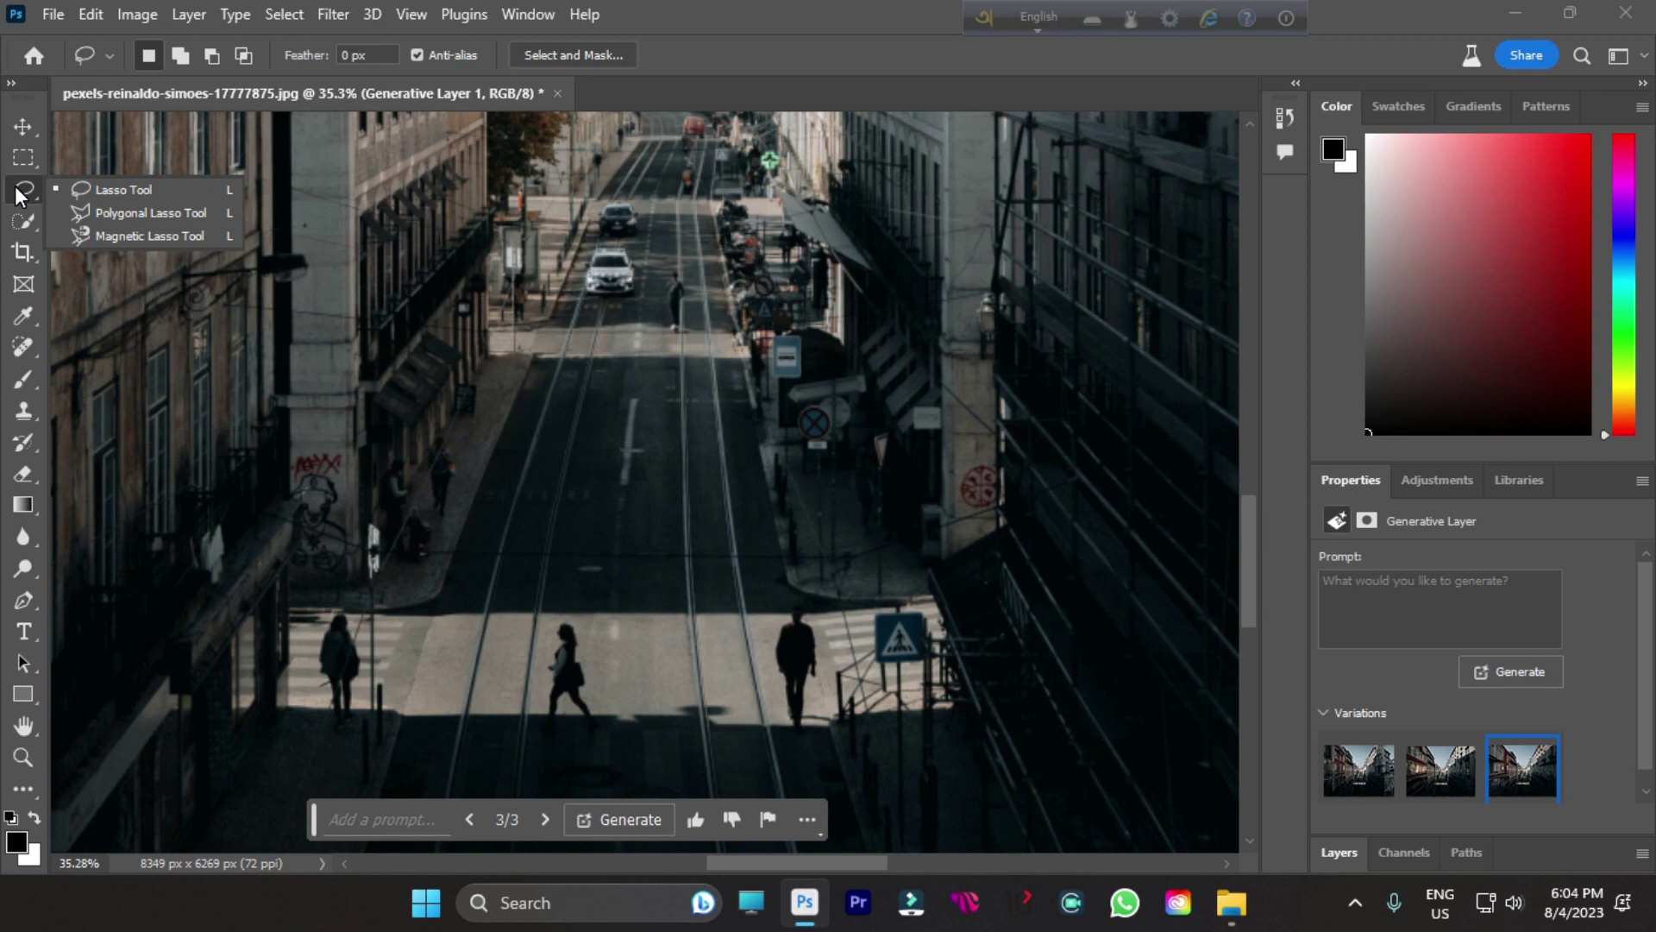
- Close the expanded street photo without saving and reopen the original file ending in 17777875.jpg
{"action": "left_click", "coordinate": [557, 92]}
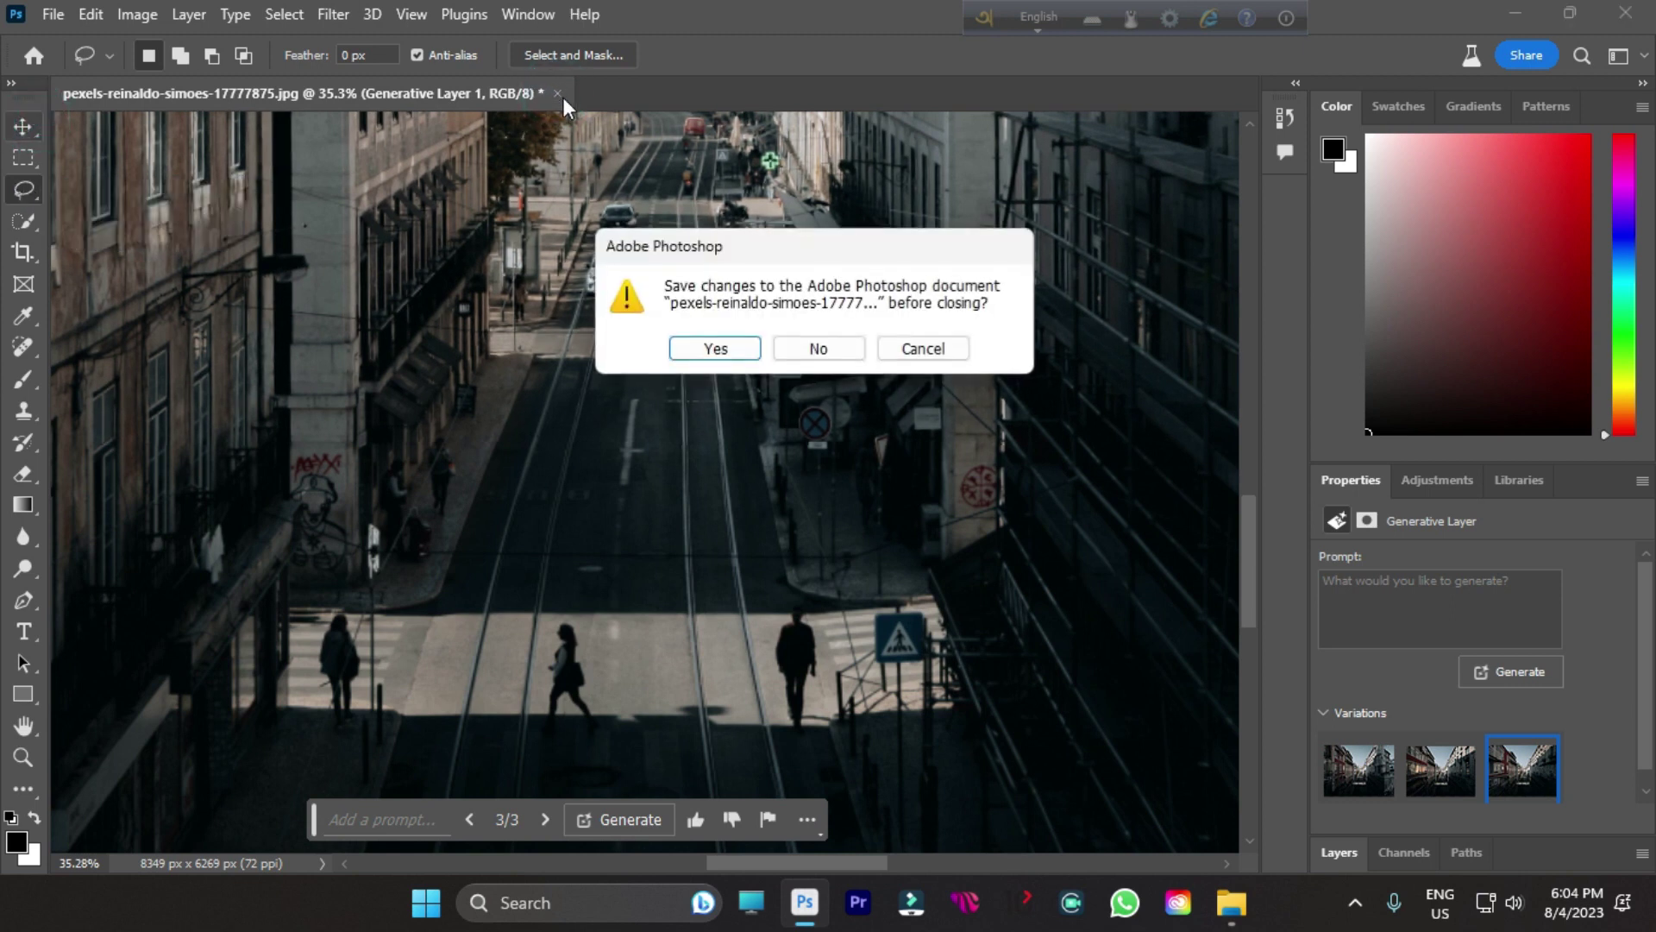
{"action": "left_click", "coordinate": [817, 350]}
{"action": "mouse_move", "coordinate": [1219, 897]}
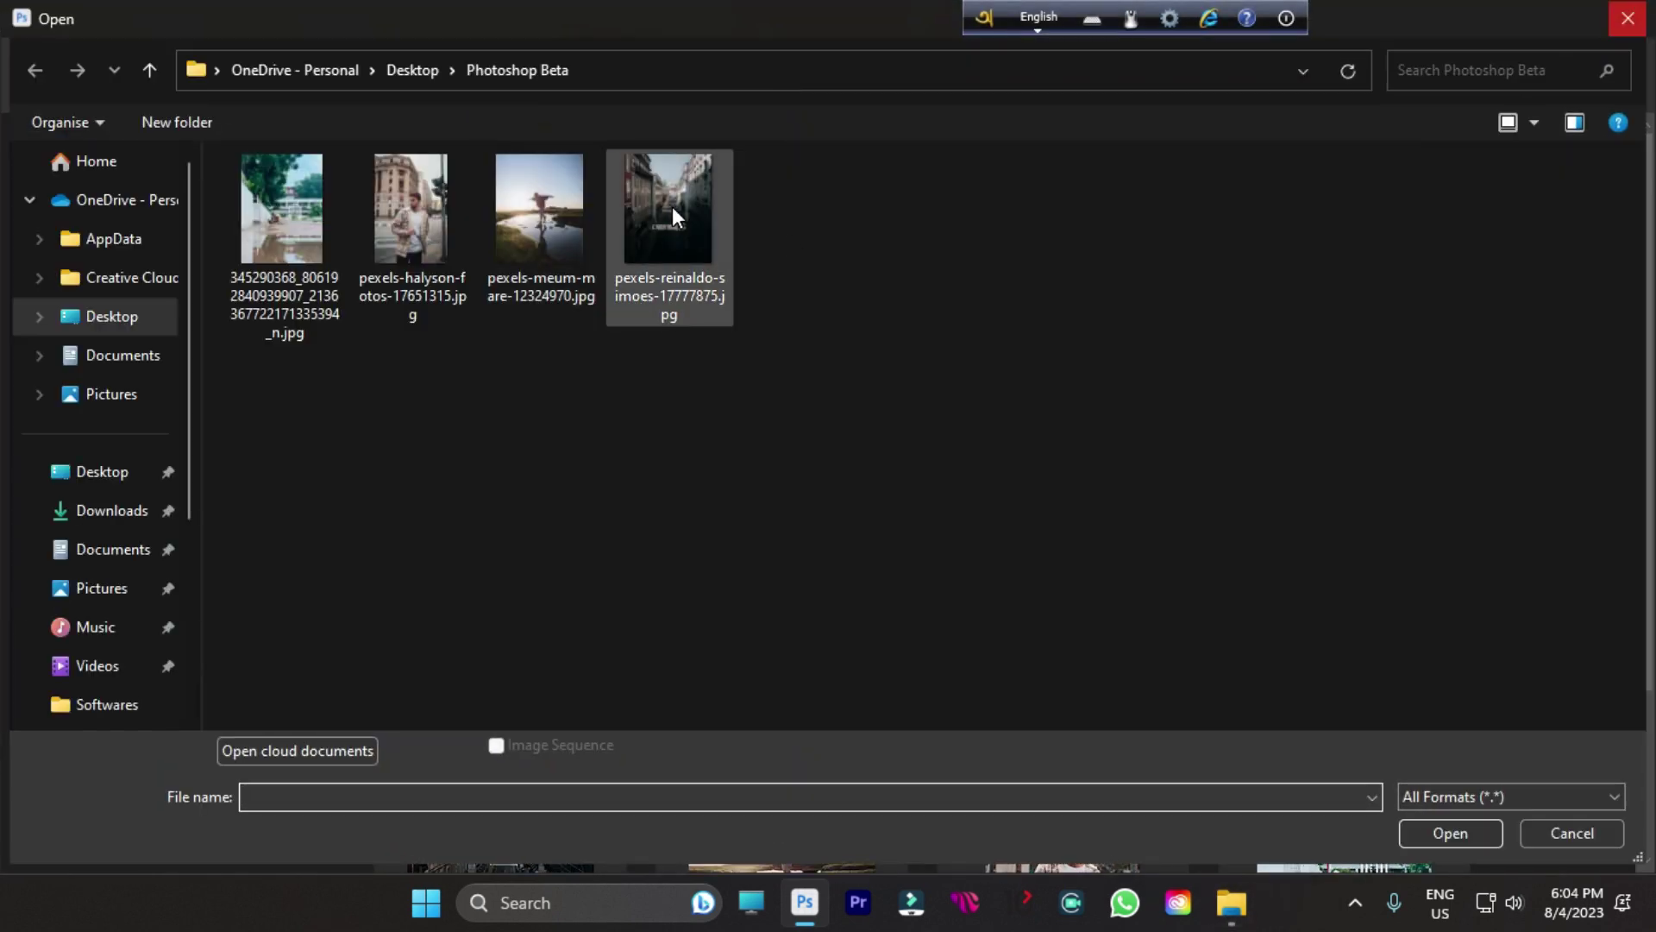
{"action": "double_click", "coordinate": [672, 206]}
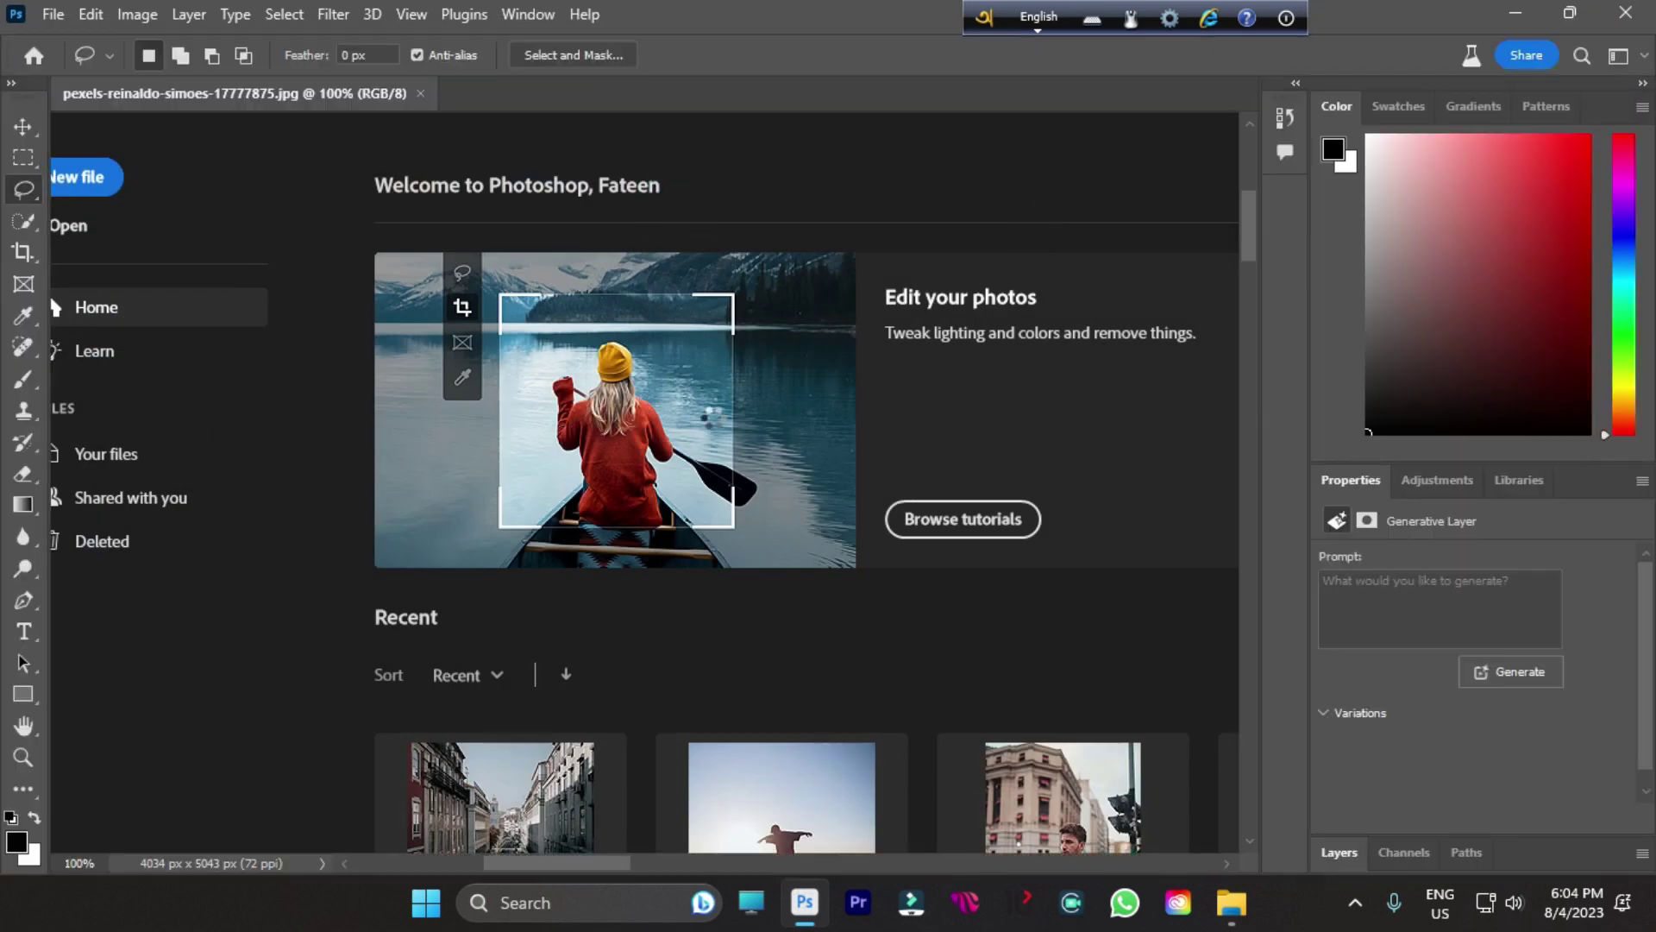
{"action": "scroll", "coordinate": [660, 554], "scroll_direction": "down", "scroll_amount": 2}
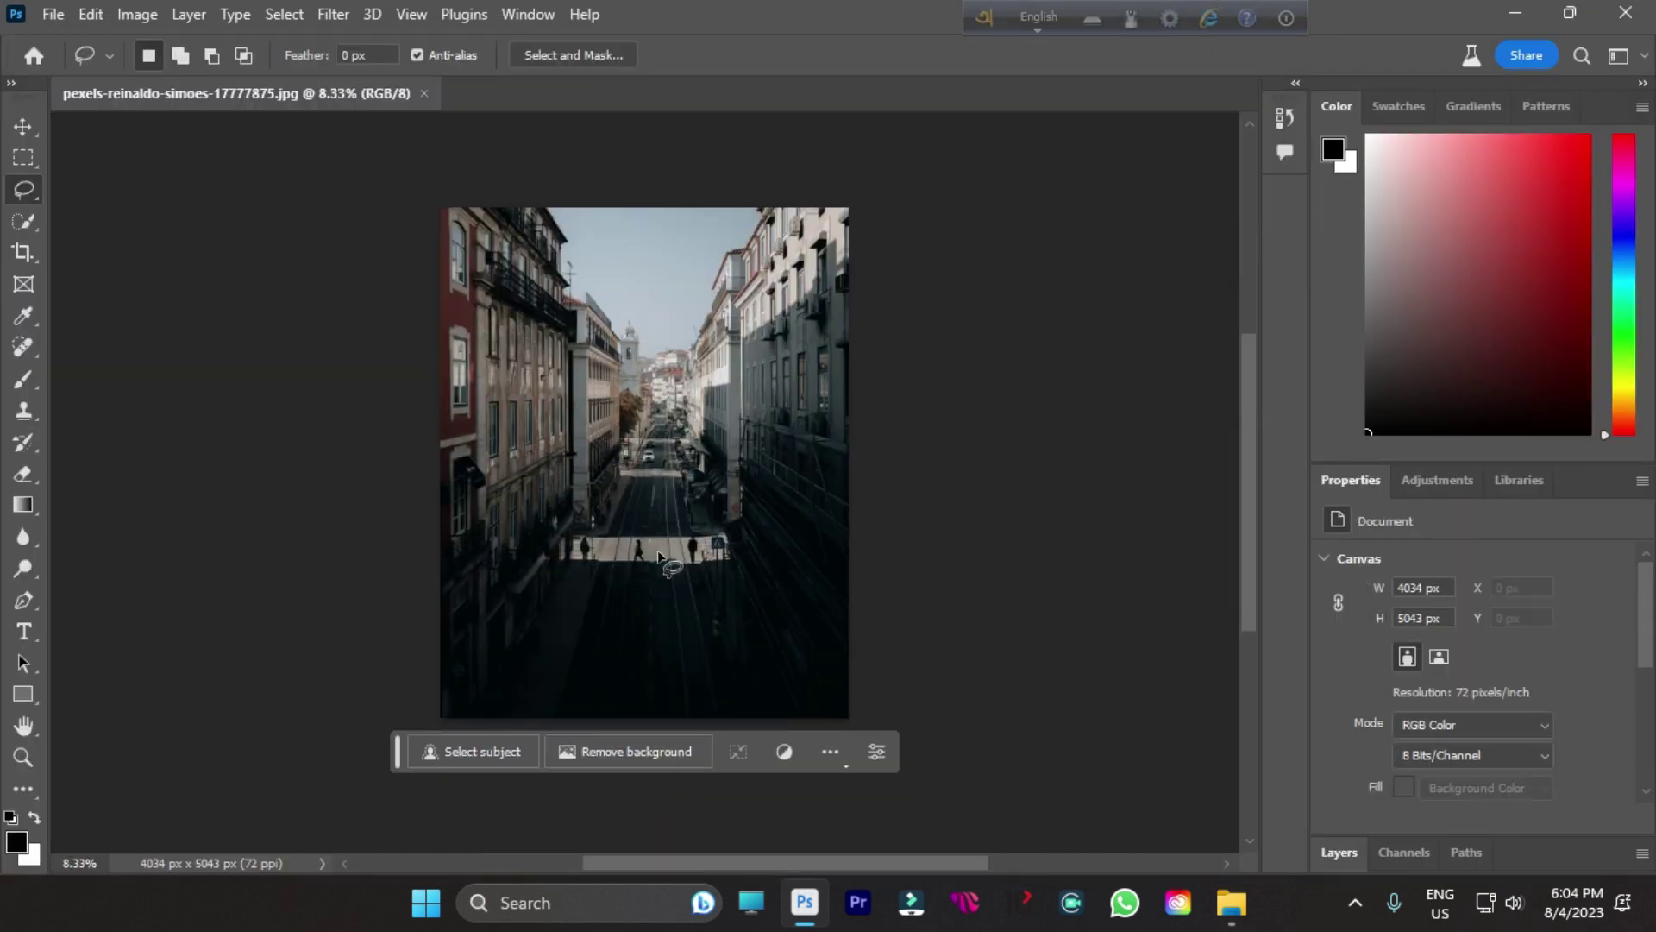
- Lasso a freehand selection around the empty tram-track road between the white car and the sunlit crosswalk
{"action": "scroll", "coordinate": [652, 509], "scroll_direction": "up", "scroll_amount": 3}
{"action": "scroll", "coordinate": [629, 345], "scroll_direction": "up", "scroll_amount": 2}
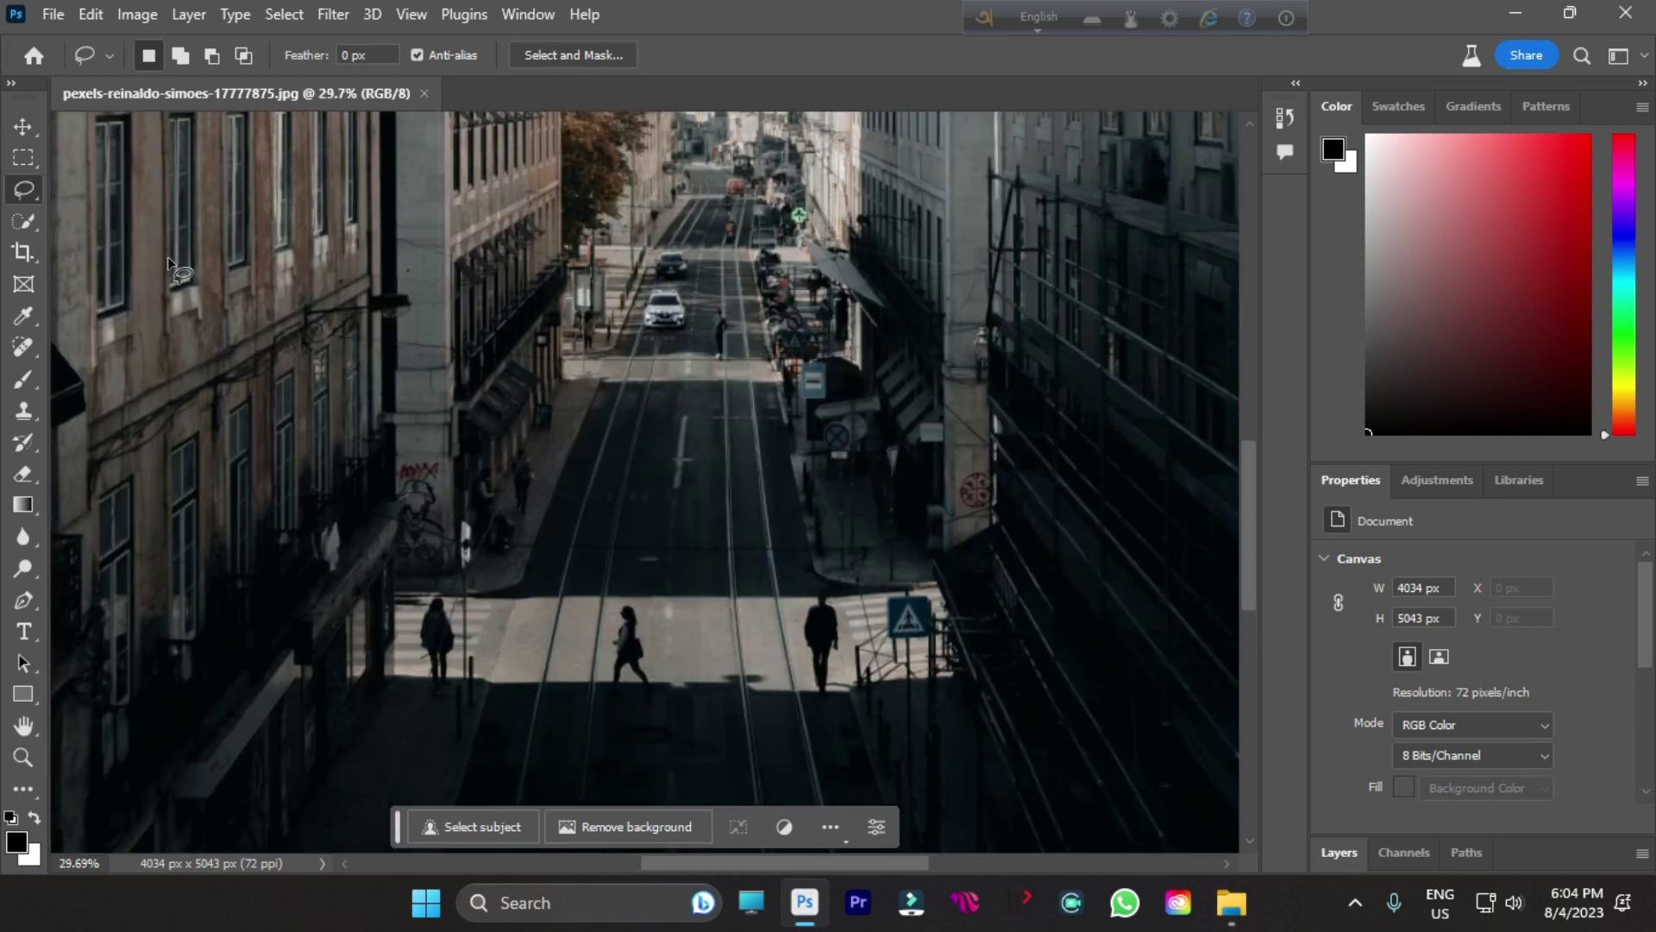
{"action": "mouse_move", "coordinate": [614, 394]}
{"action": "left_mouse_down"}
{"action": "mouse_move", "coordinate": [582, 553]}
{"action": "mouse_move", "coordinate": [618, 578]}
{"action": "mouse_move", "coordinate": [738, 584]}
{"action": "mouse_move", "coordinate": [760, 546]}
{"action": "mouse_move", "coordinate": [733, 368]}
{"action": "mouse_move", "coordinate": [646, 350]}
{"action": "mouse_move", "coordinate": [602, 407]}
{"action": "left_mouse_up"}
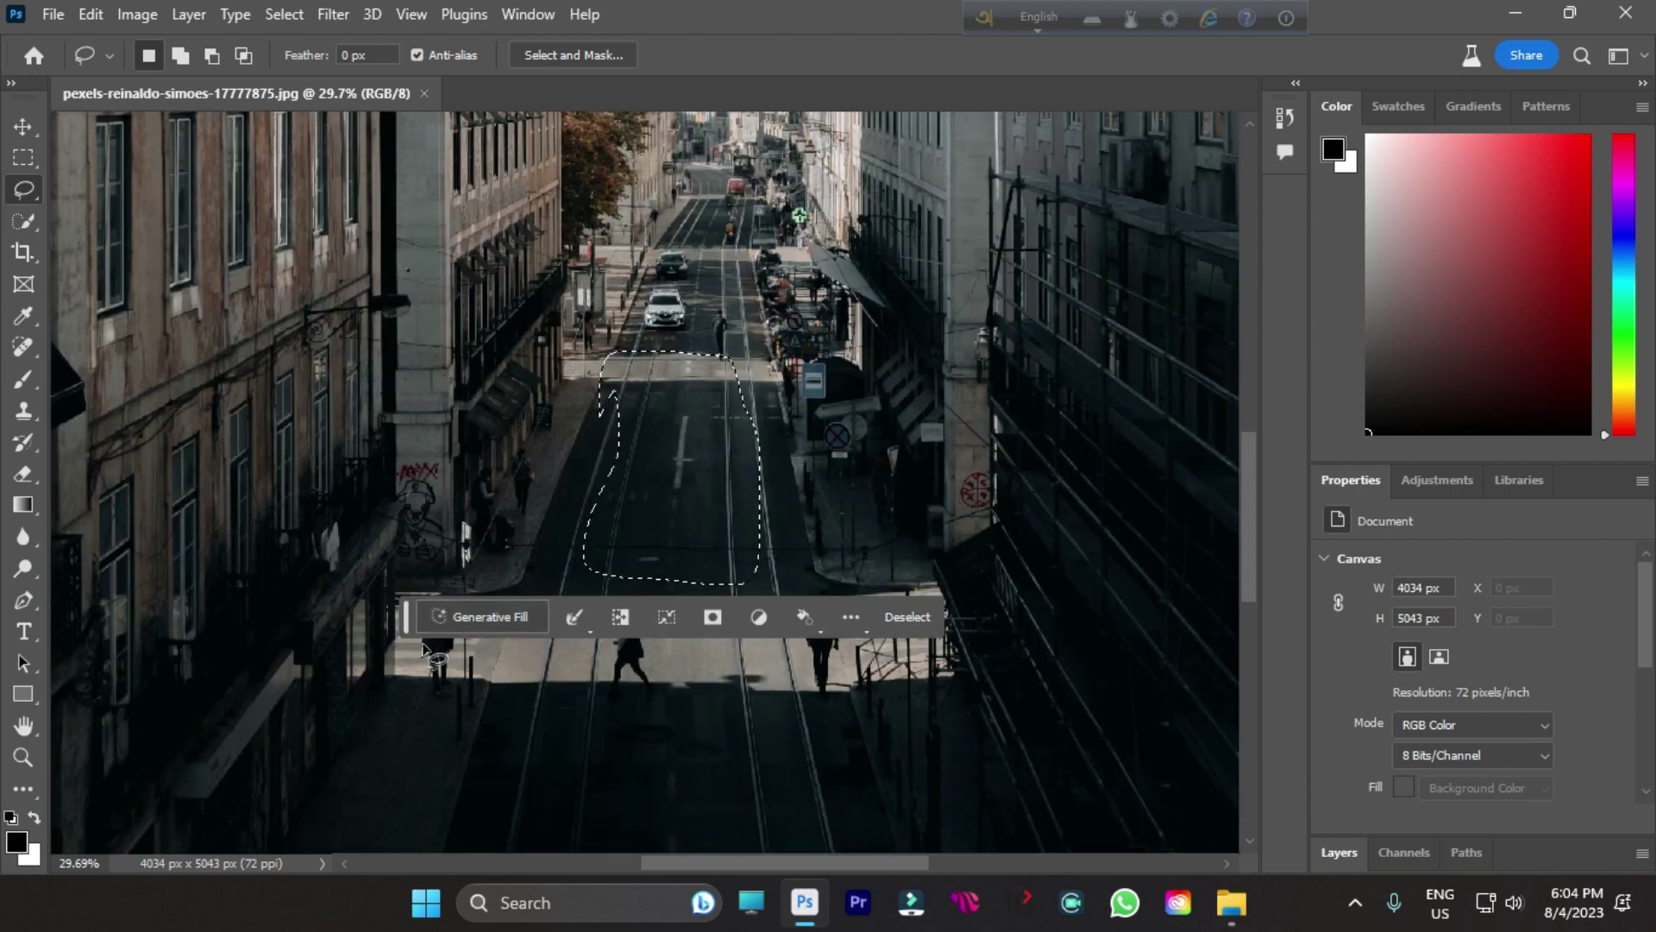
- Generate "a big police car" in the selected stretch of road with Generative Fill
{"action": "left_click", "coordinate": [475, 612]}
{"action": "type", "text": "c"}
{"action": "key", "text": "BackSpace"}
{"action": "type", "text": "b"}
{"action": "key", "text": "BackSpace"}
{"action": "type", "text": "abig"}
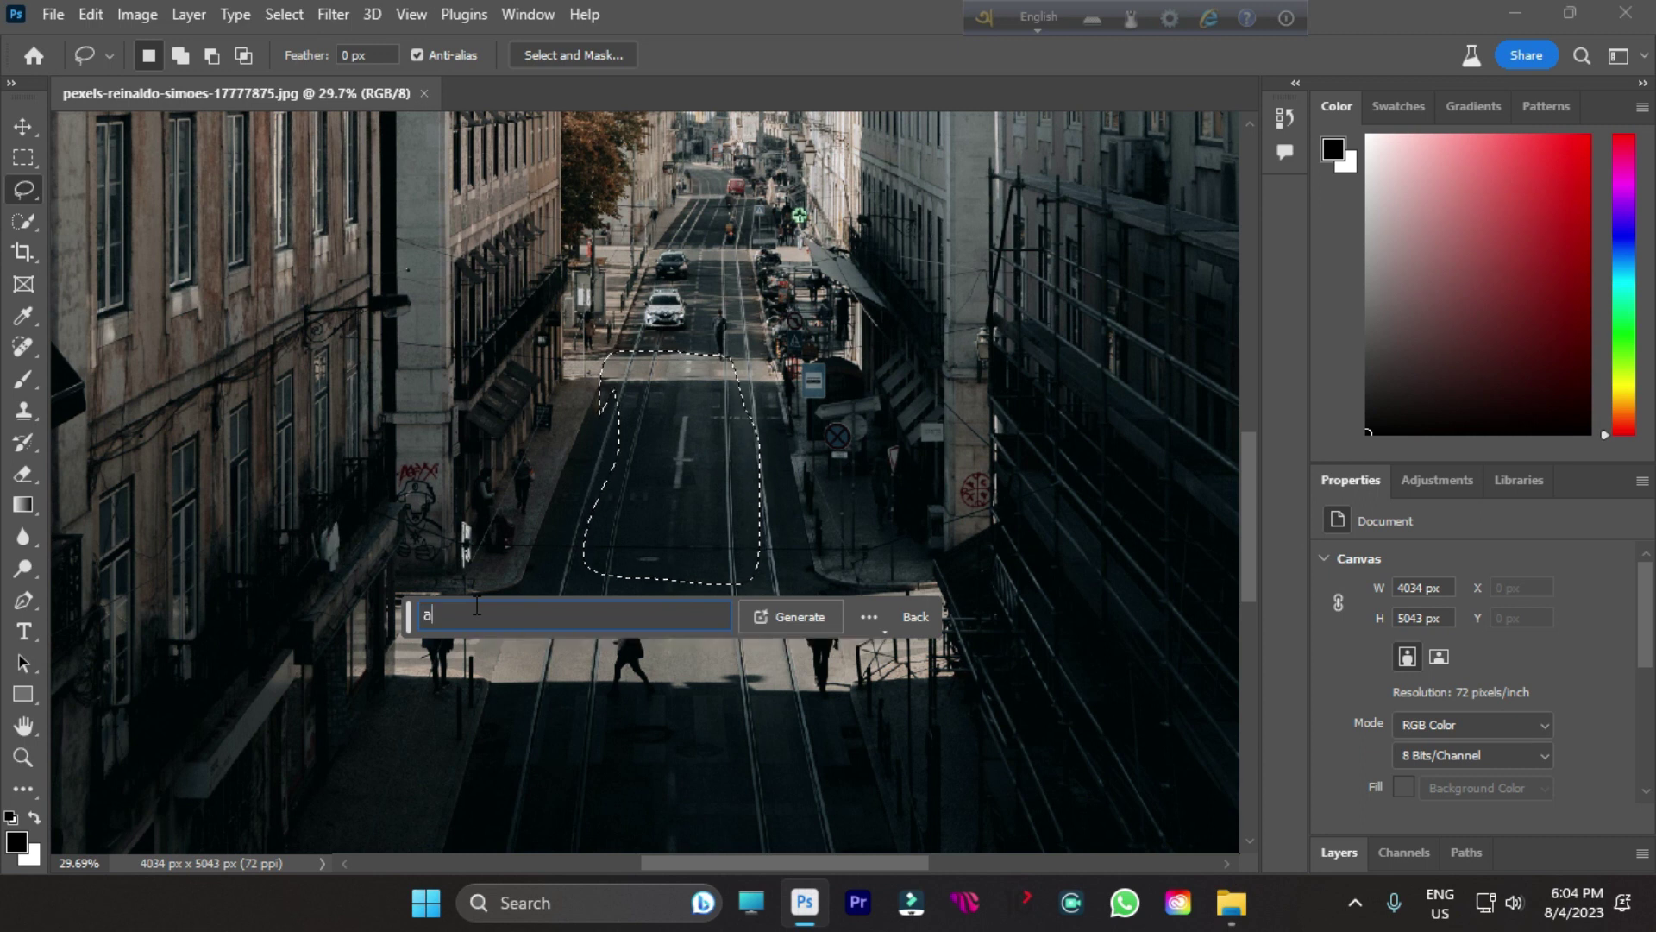
{"action": "key", "text": "Left"}
{"action": "key", "text": "Left"}
{"action": "key", "text": "Left"}
{"action": "key", "text": "End"}
{"action": "type", "text": "poliv"}
{"action": "key", "text": "BackSpace"}
{"action": "type", "text": "ce car"}
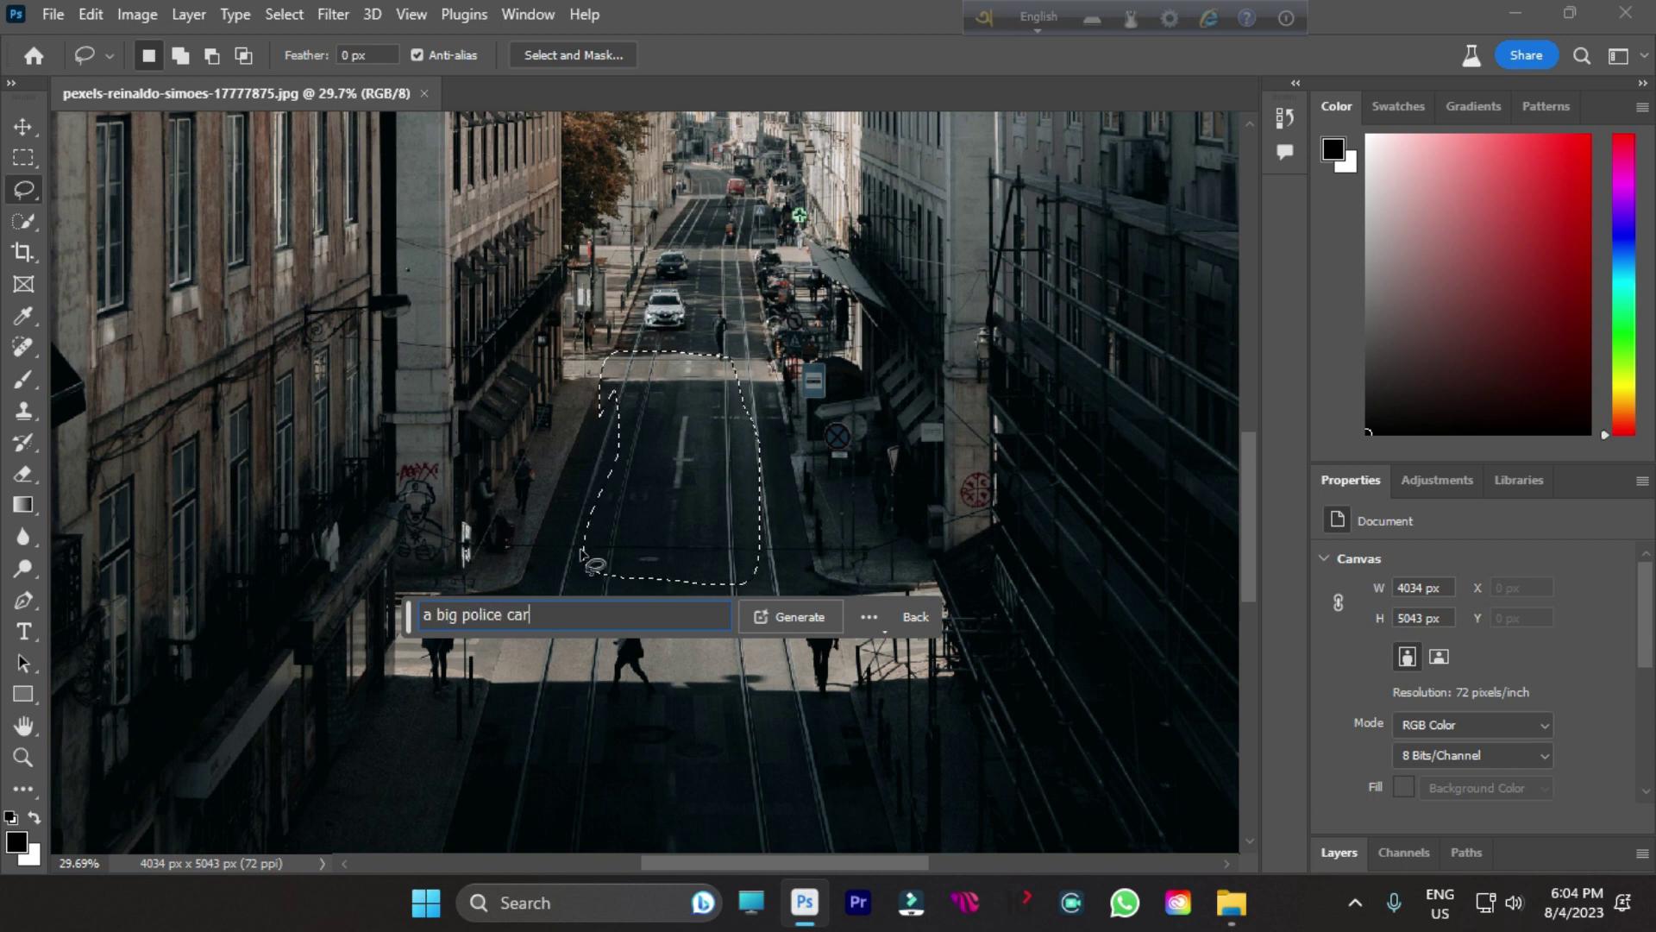
{"action": "left_click", "coordinate": [802, 614]}
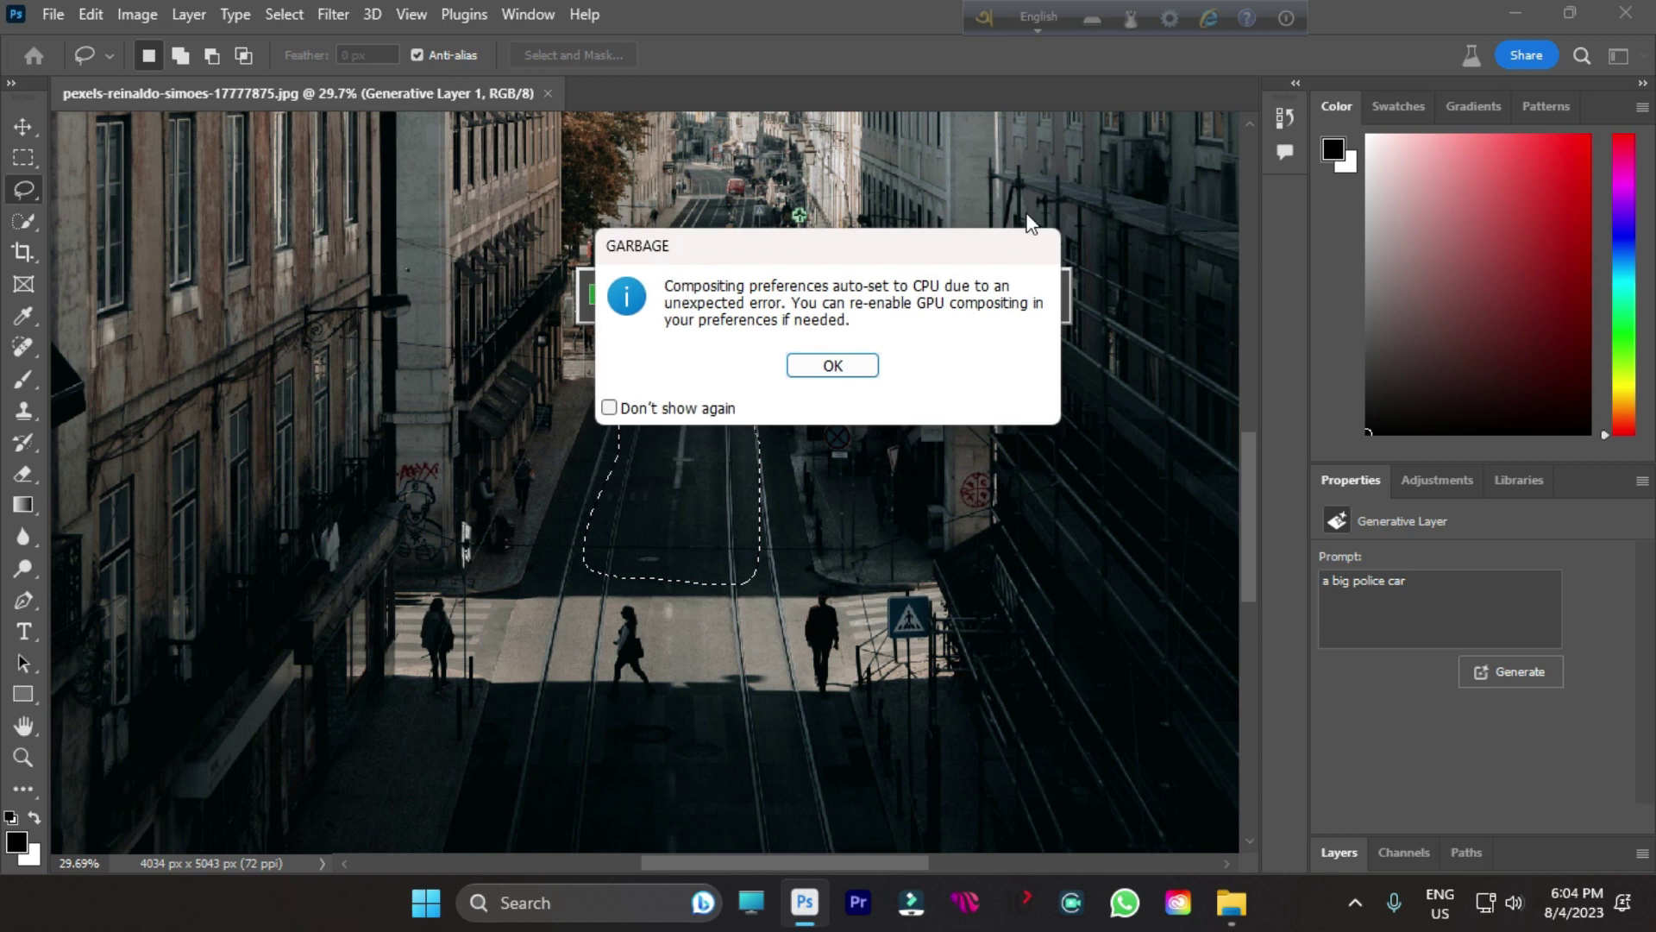
{"action": "left_click", "coordinate": [839, 371]}
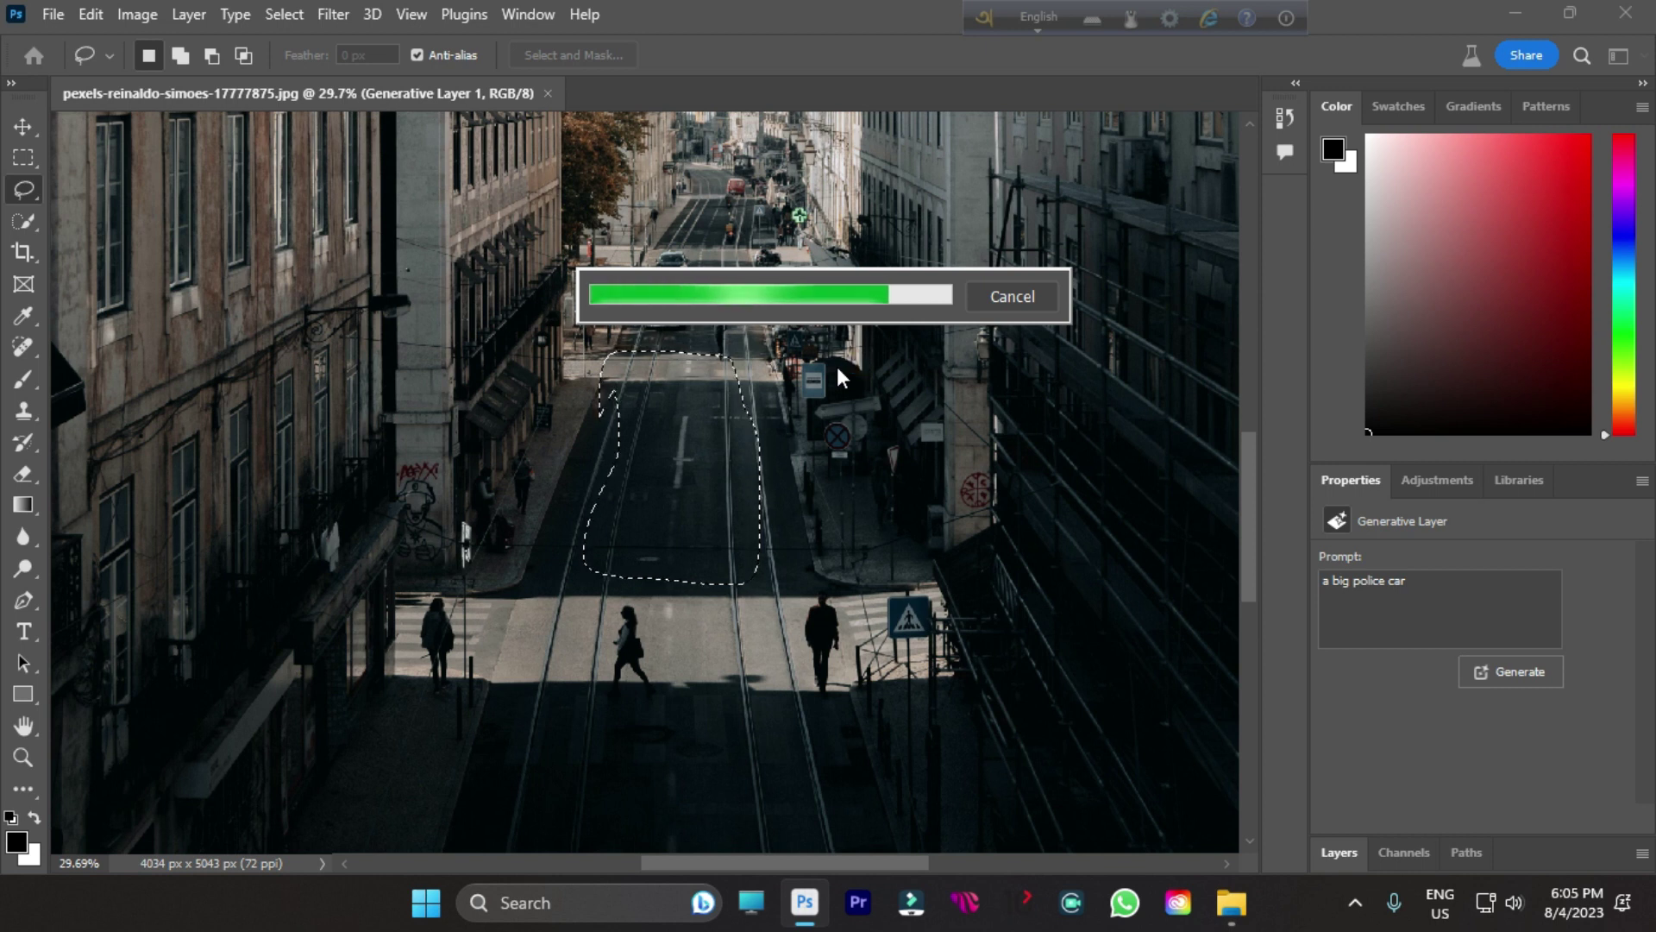
- Step through the generated police cars to the third variation and view it within the whole street
{"action": "scroll", "coordinate": [852, 371], "scroll_direction": "down", "scroll_amount": 5}
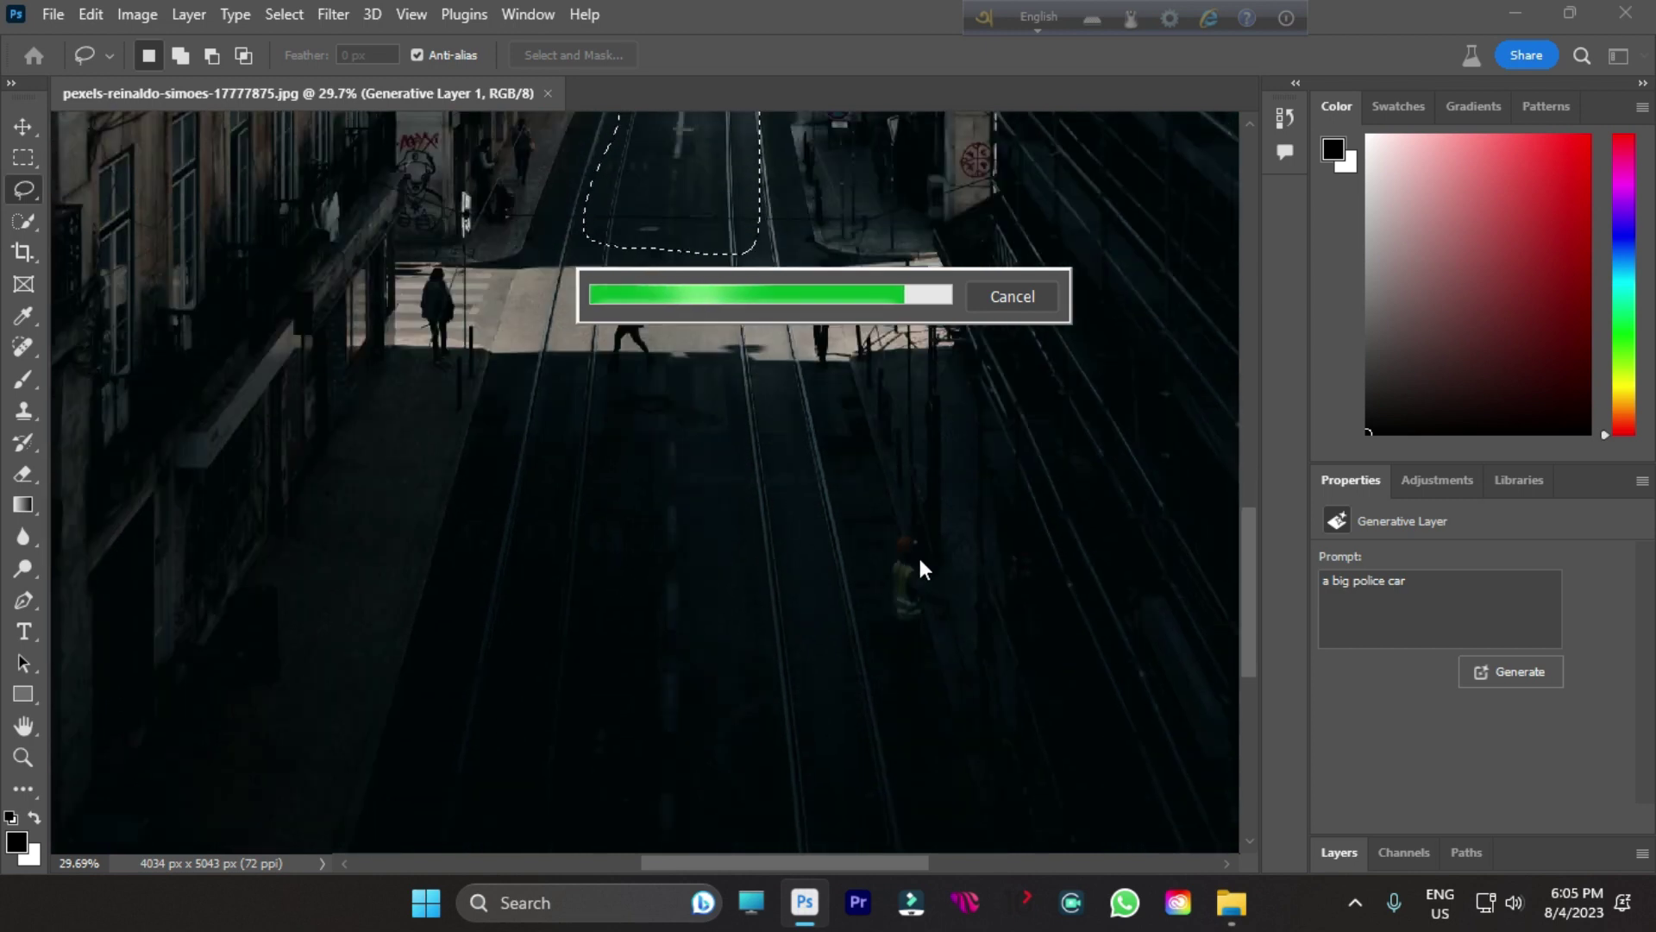
{"action": "scroll", "coordinate": [880, 587], "scroll_direction": "down", "scroll_amount": 2}
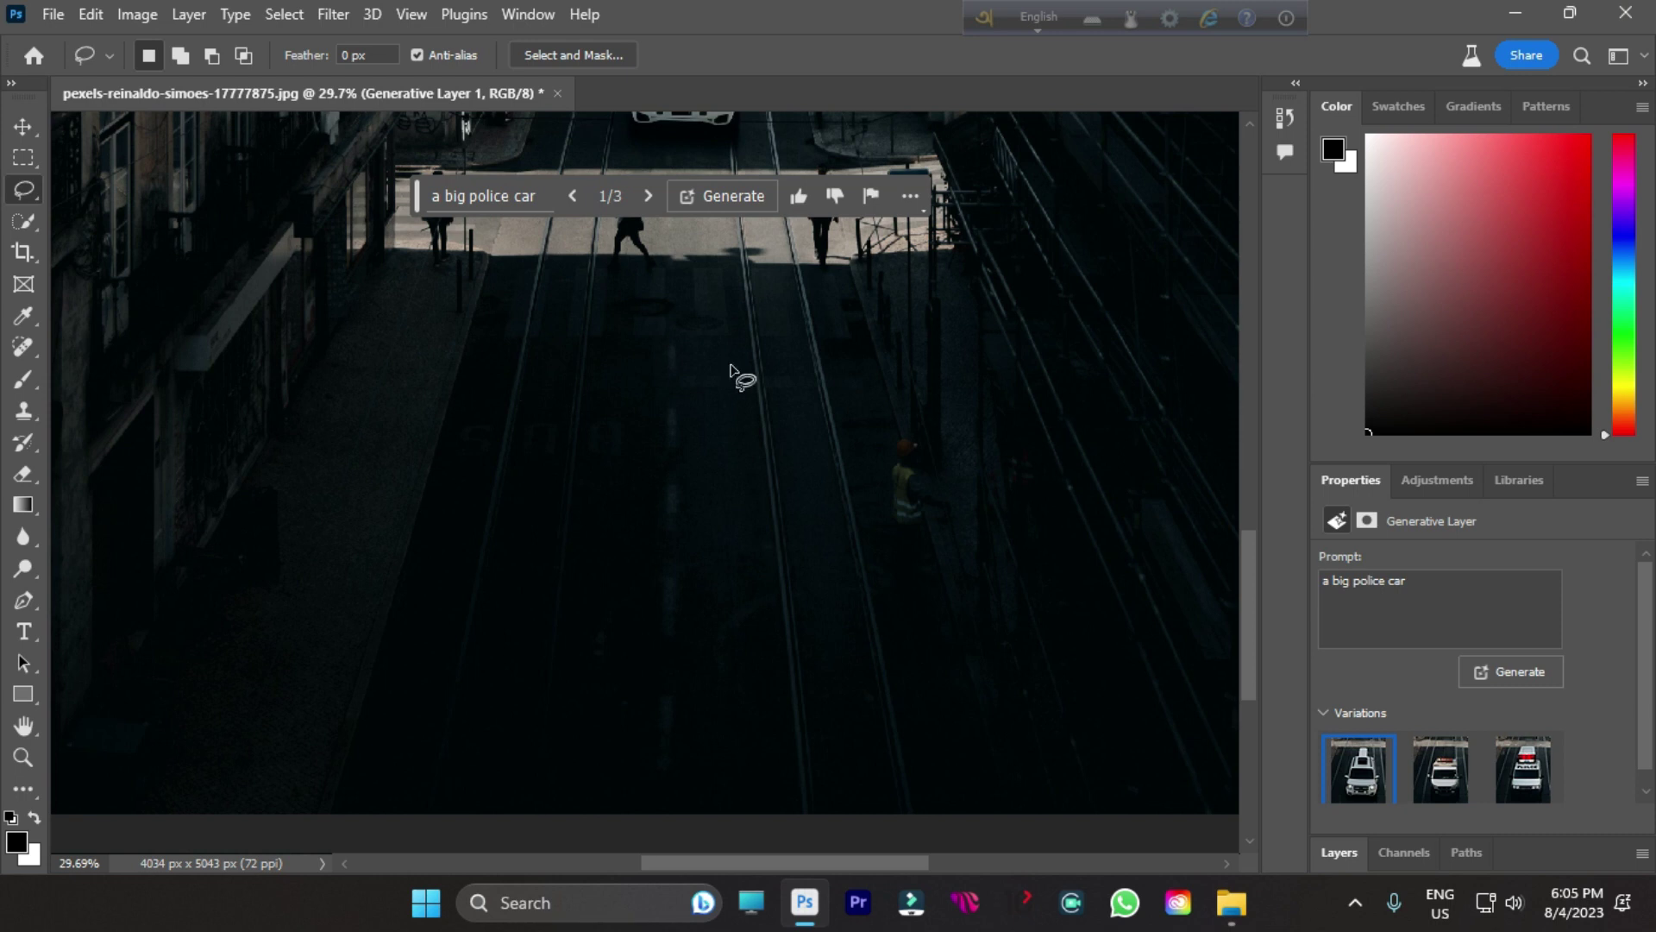
{"action": "scroll", "coordinate": [735, 373], "scroll_direction": "up", "scroll_amount": 5}
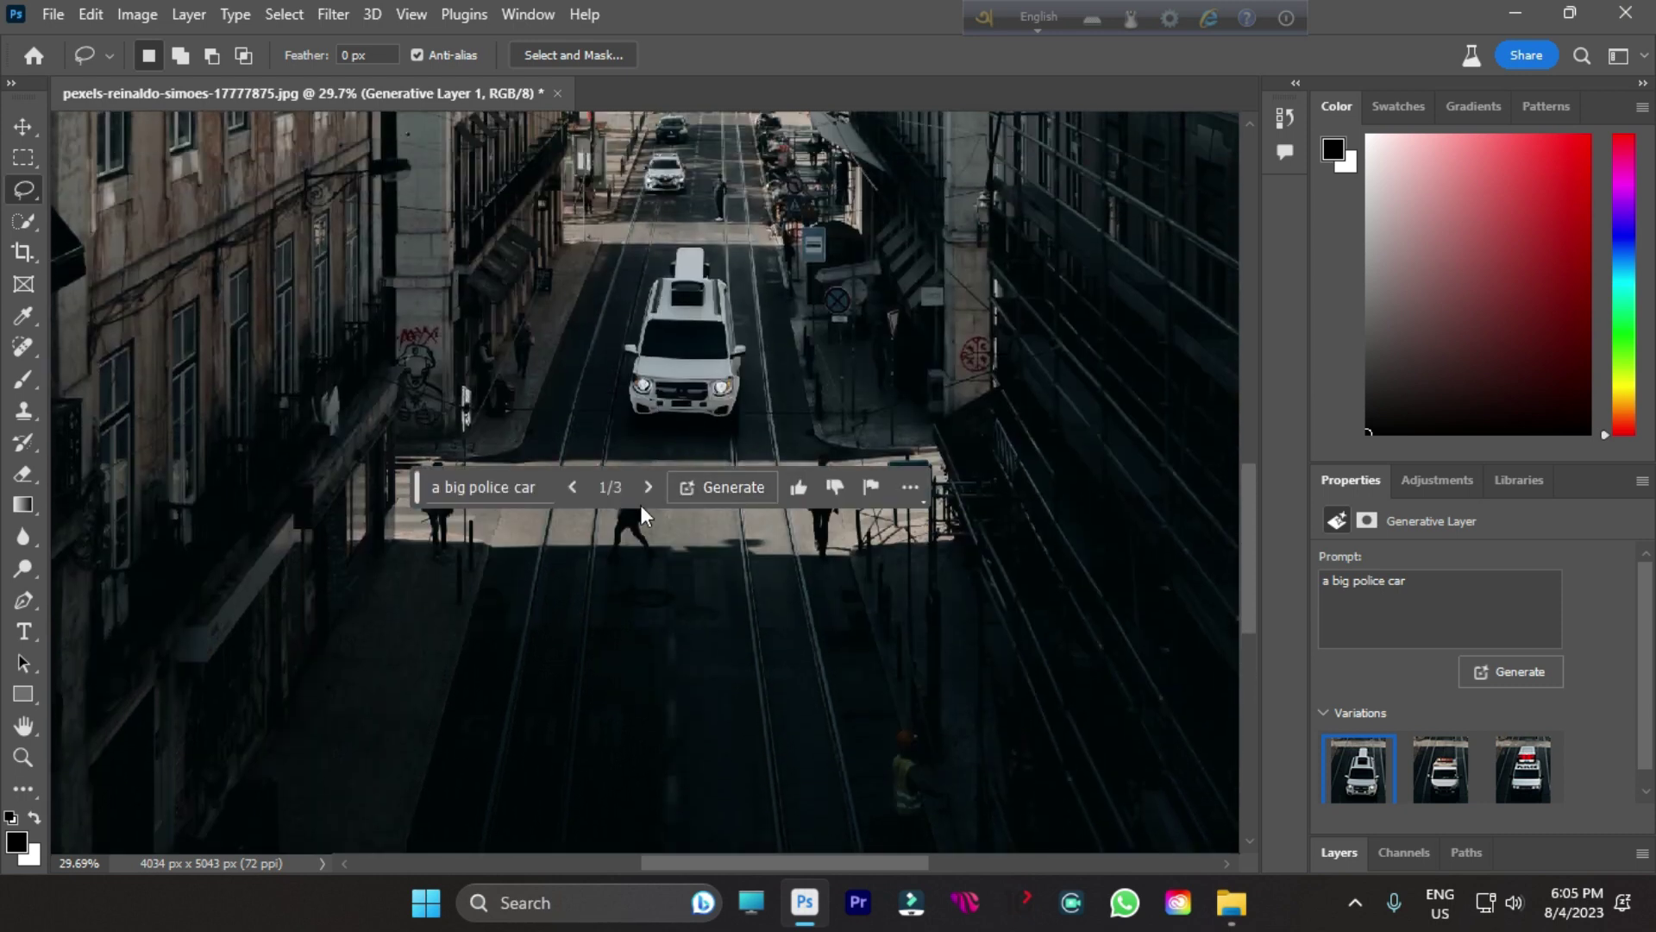
{"action": "left_click", "coordinate": [648, 488]}
{"action": "left_click", "coordinate": [648, 488]}
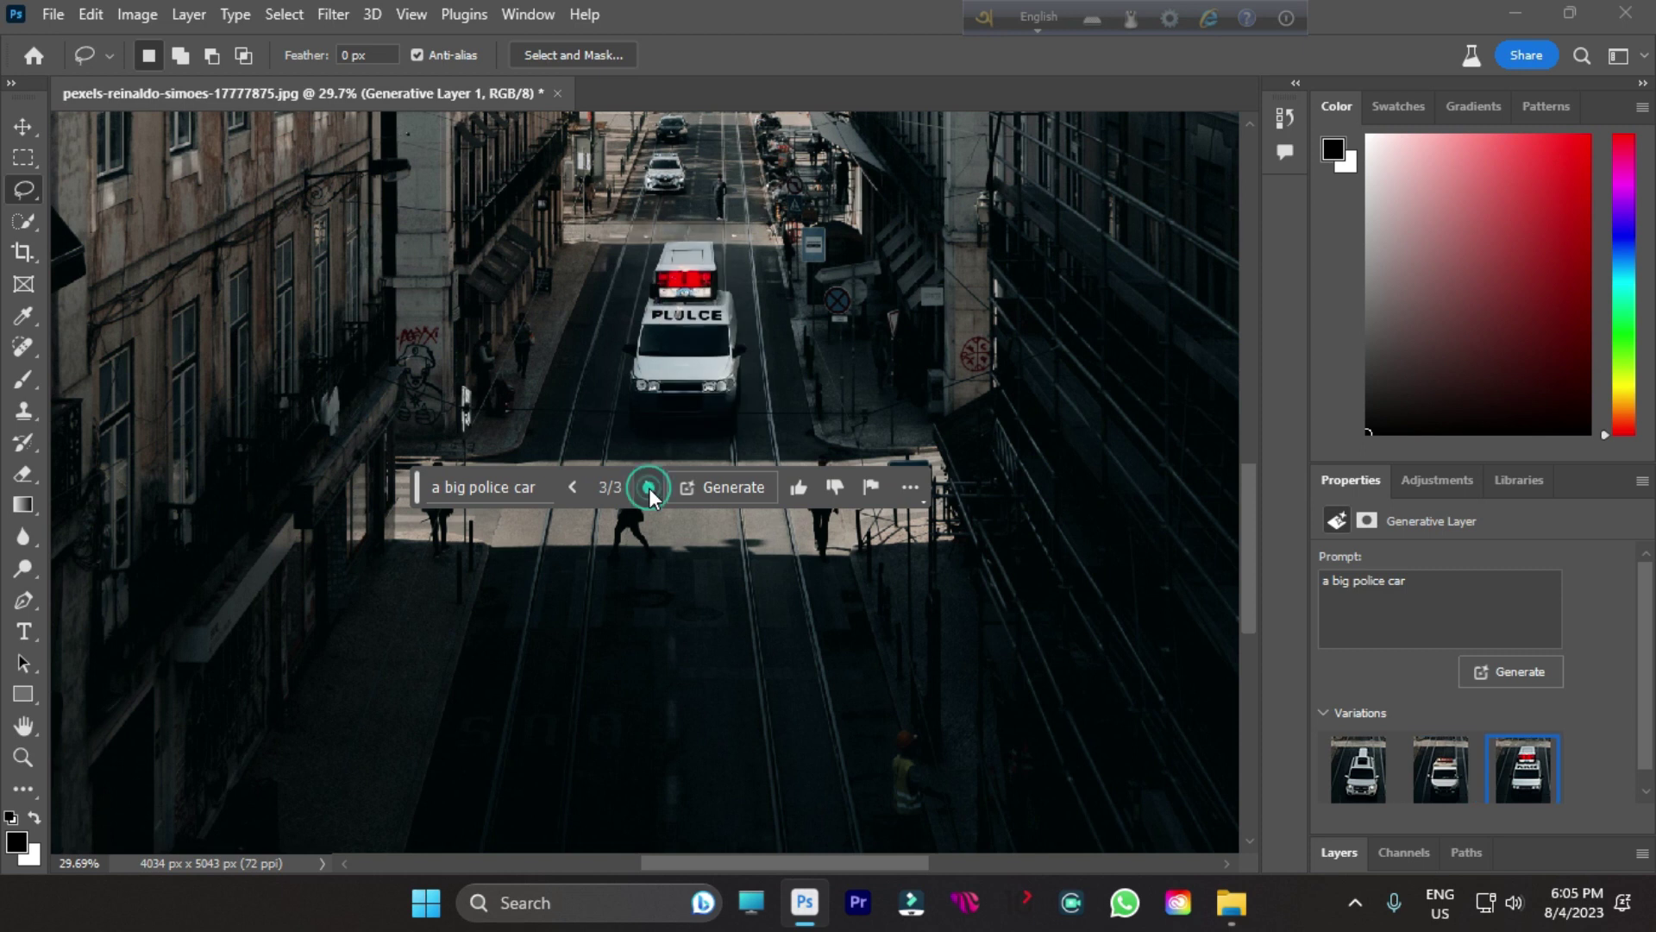
{"action": "scroll", "coordinate": [698, 669], "scroll_direction": "down", "scroll_amount": 5}
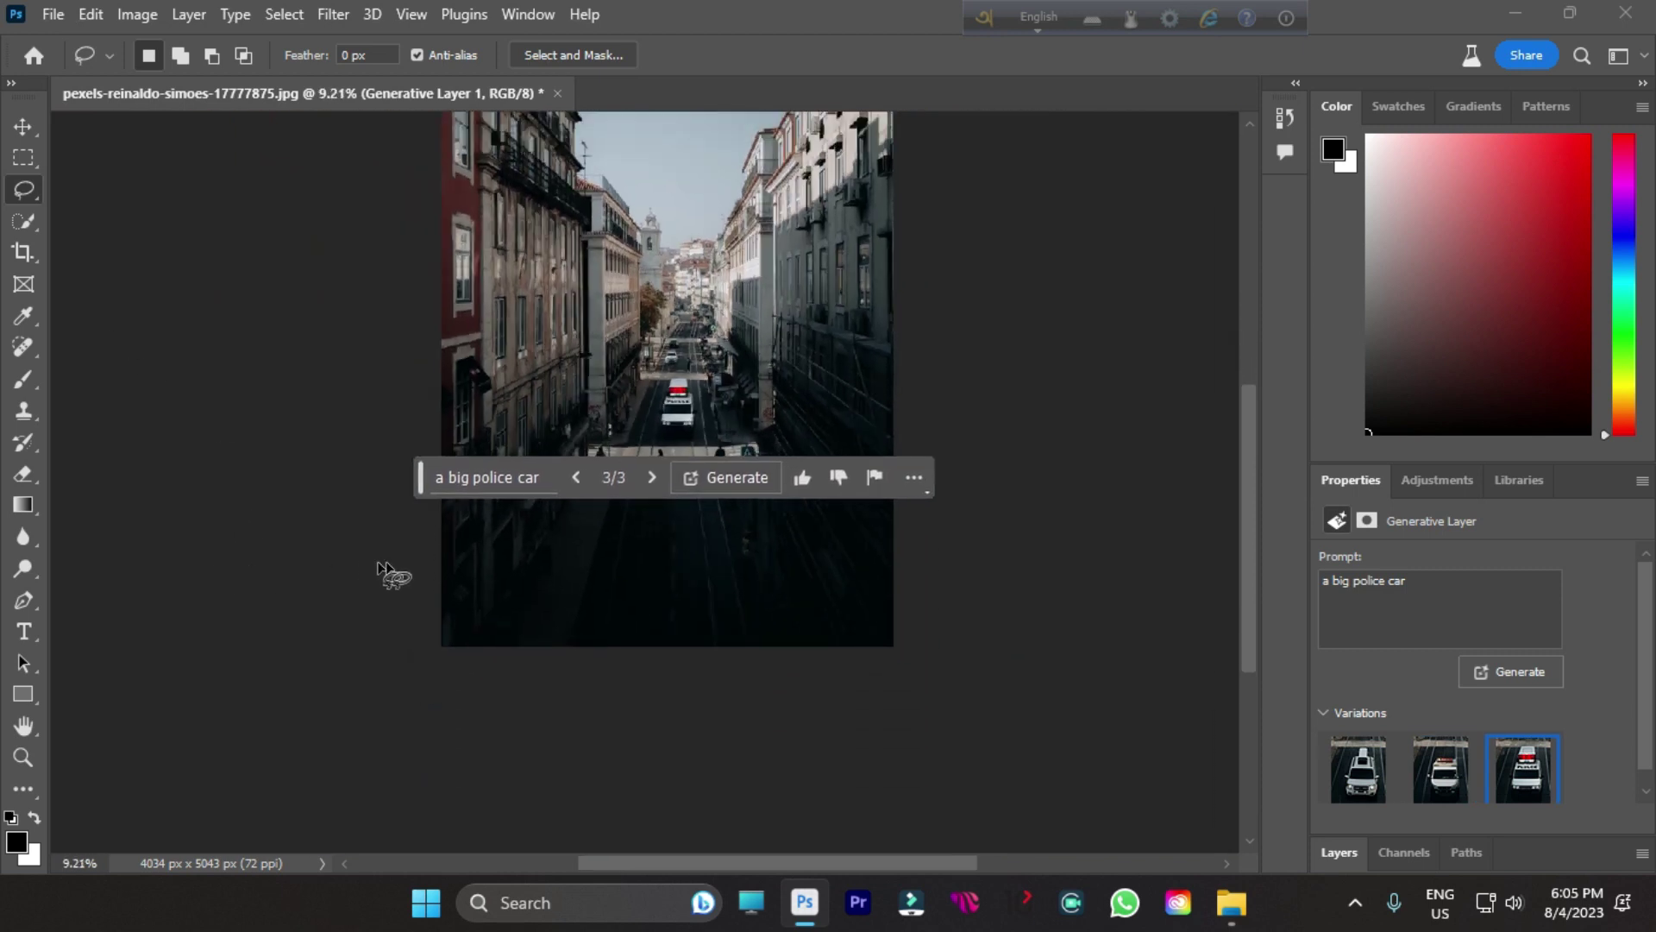
- Compare the police car variations again and examine the second one's front up close
{"action": "scroll", "coordinate": [483, 560], "scroll_direction": "up", "scroll_amount": 3}
{"action": "left_click", "coordinate": [801, 352]}
{"action": "left_click", "coordinate": [796, 354]}
{"action": "left_click", "coordinate": [875, 364]}
{"action": "left_click", "coordinate": [874, 365]}
{"action": "left_click", "coordinate": [795, 354]}
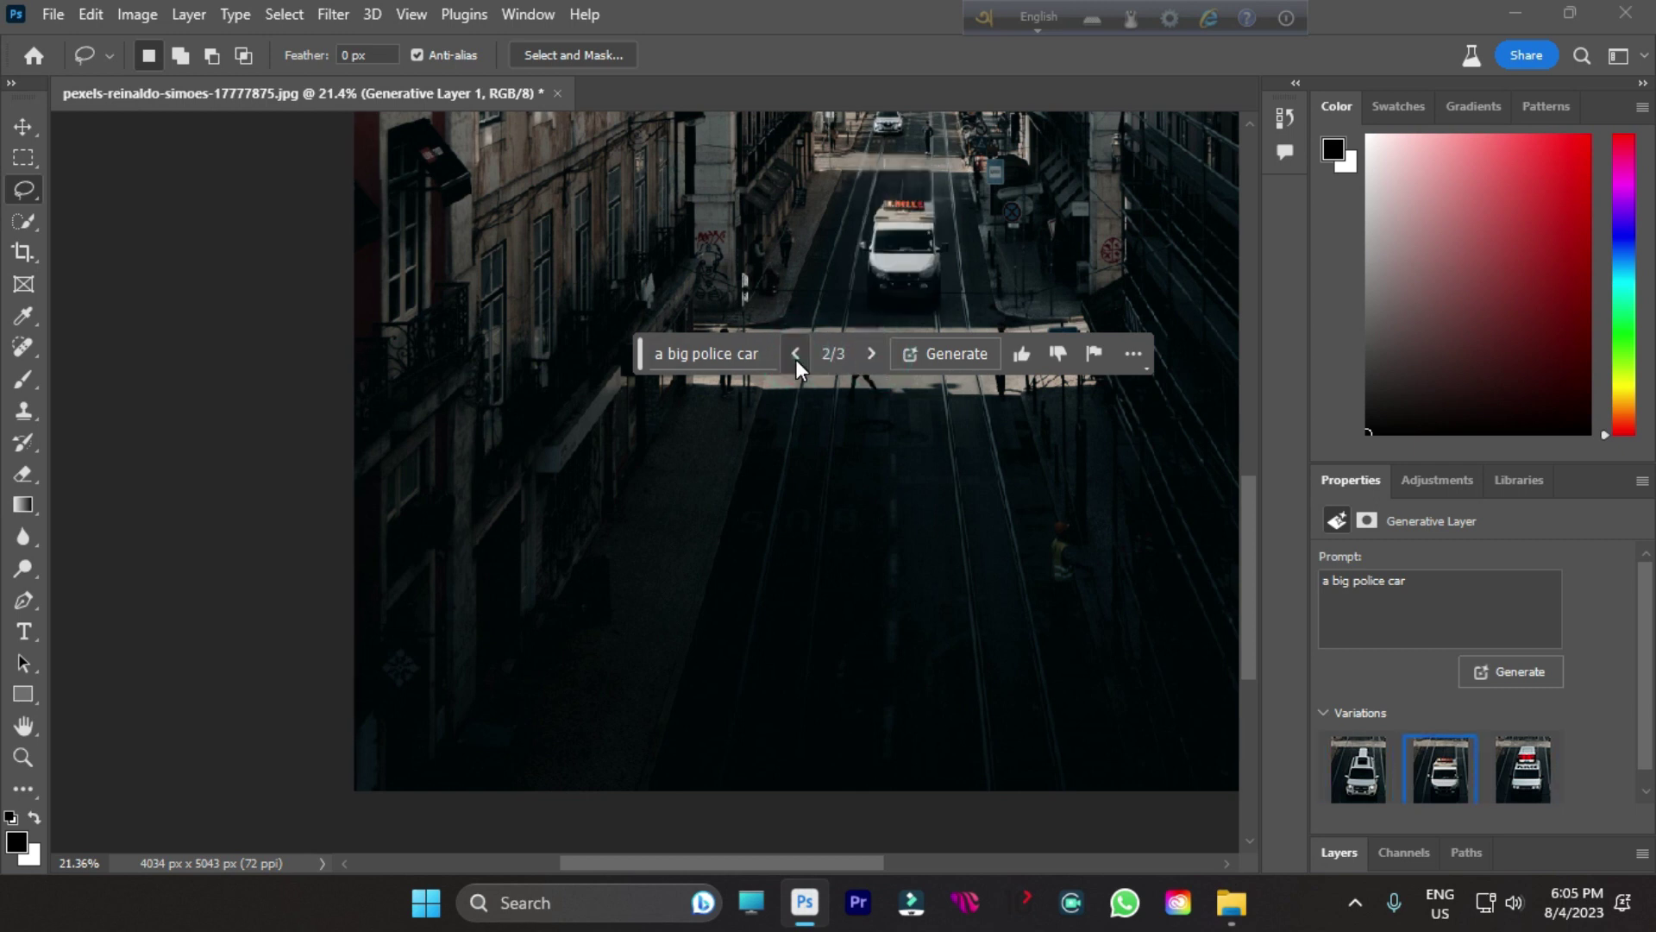
{"action": "scroll", "coordinate": [902, 229], "scroll_direction": "up", "scroll_amount": 2}
{"action": "scroll", "coordinate": [954, 301], "scroll_direction": "up", "scroll_amount": 5}
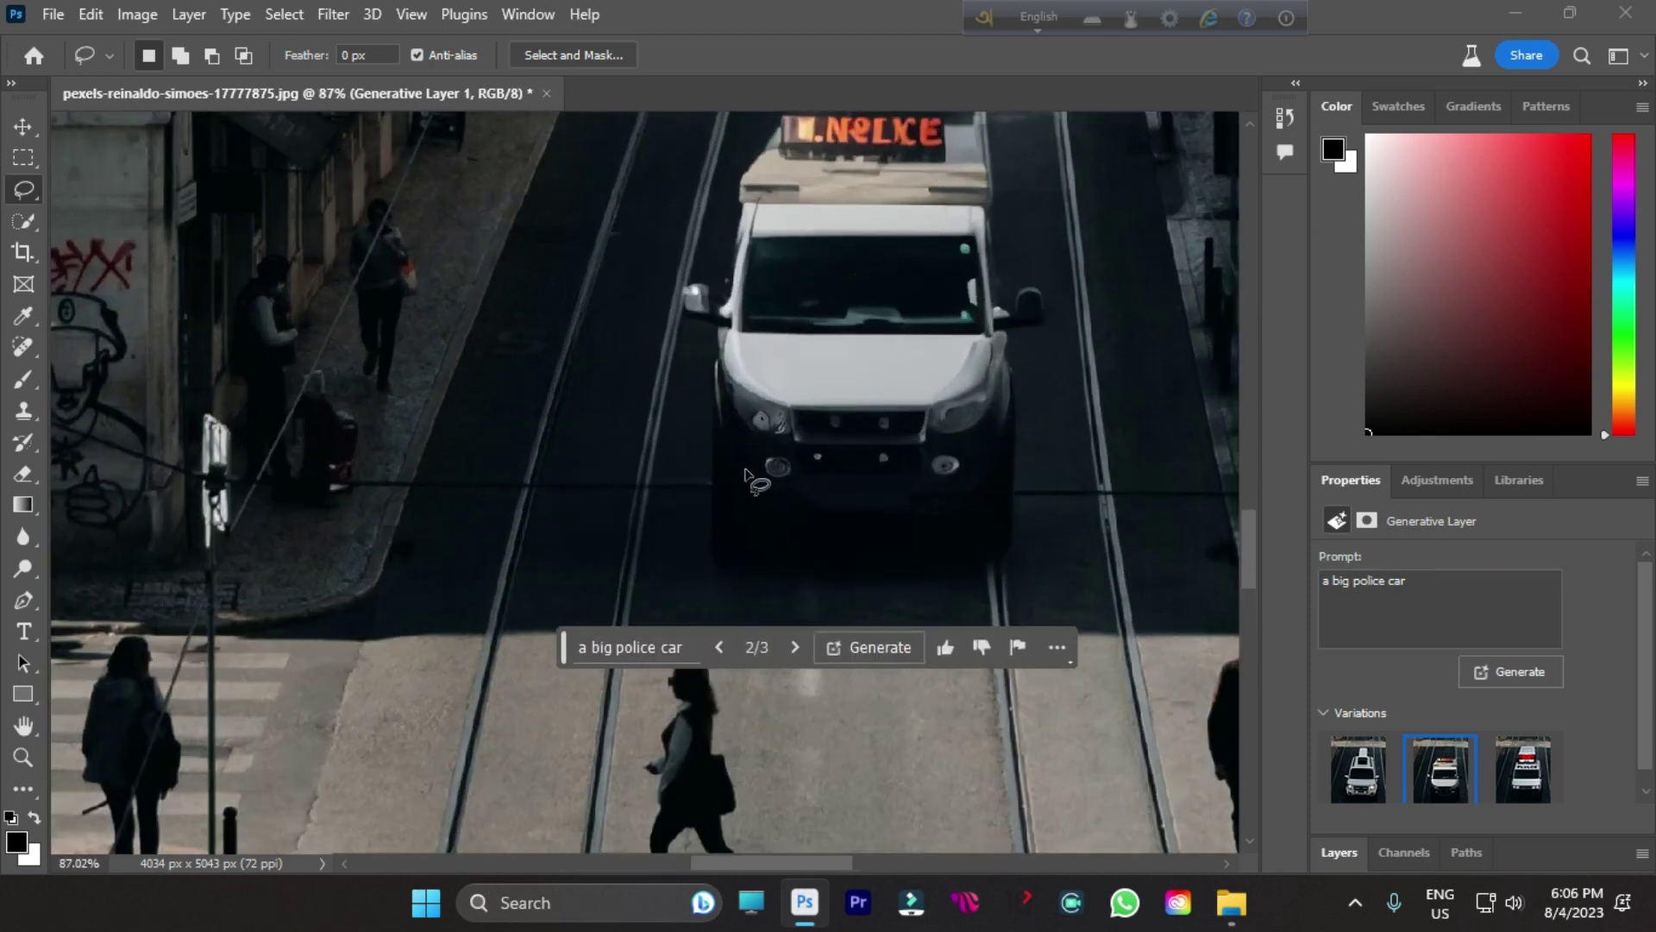
{"action": "scroll", "coordinate": [747, 474], "scroll_direction": "up", "scroll_amount": 2}
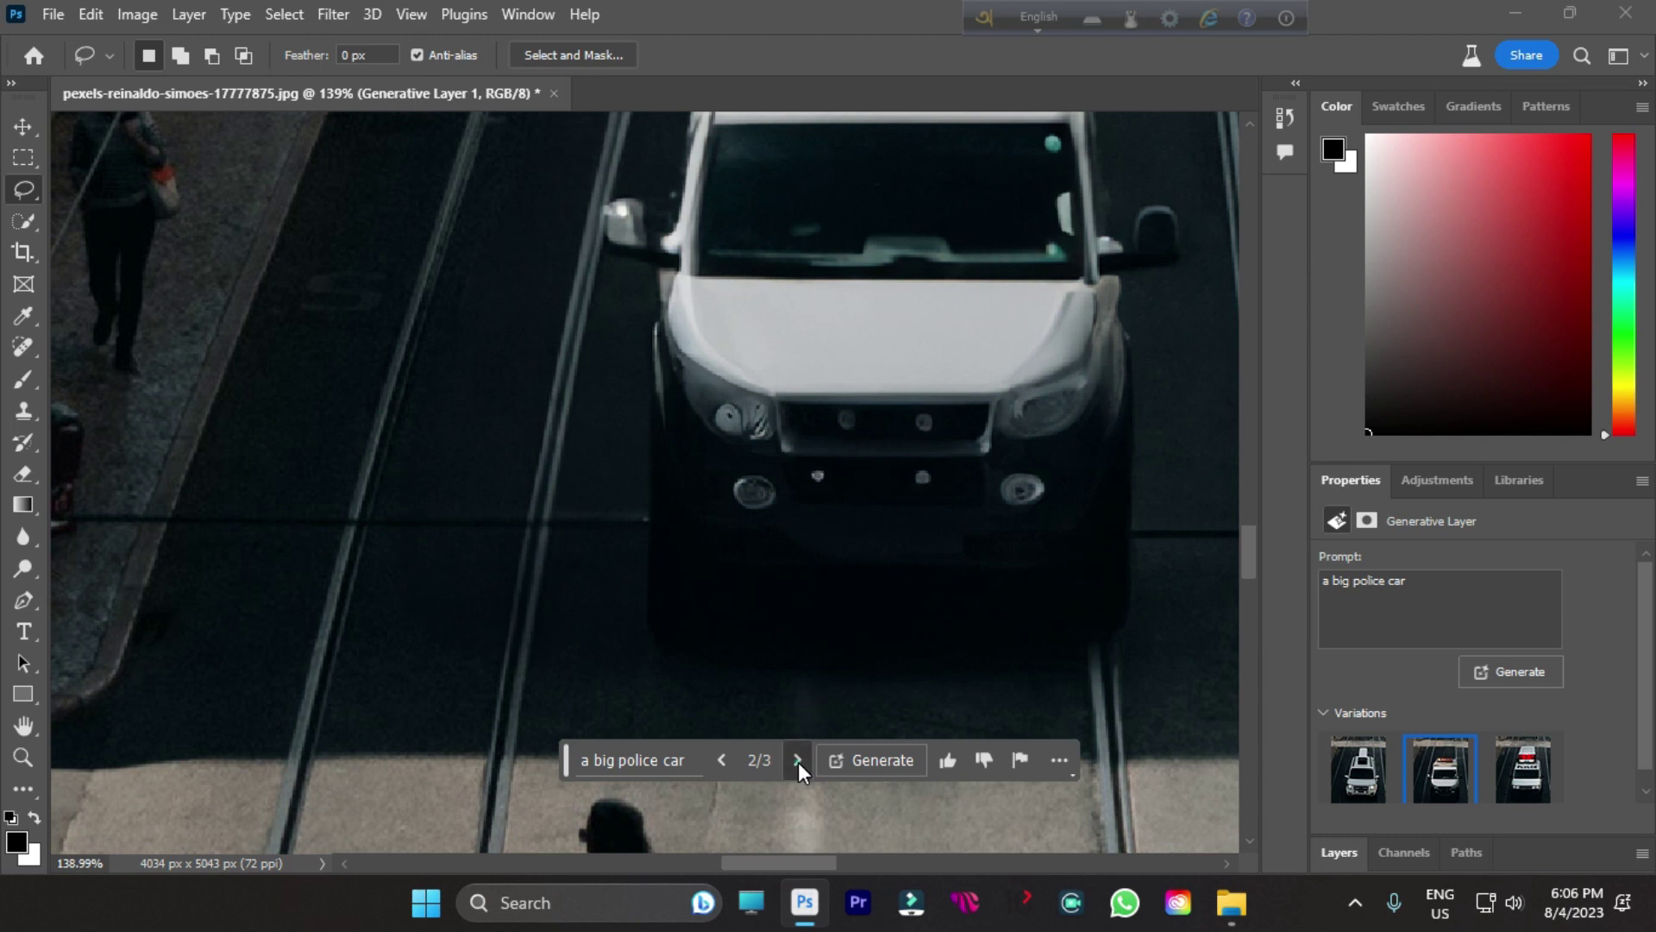
- Check the first police car variation's details, keep the third variation, and view the full street photo
{"action": "left_click", "coordinate": [799, 764]}
{"action": "left_click", "coordinate": [722, 759]}
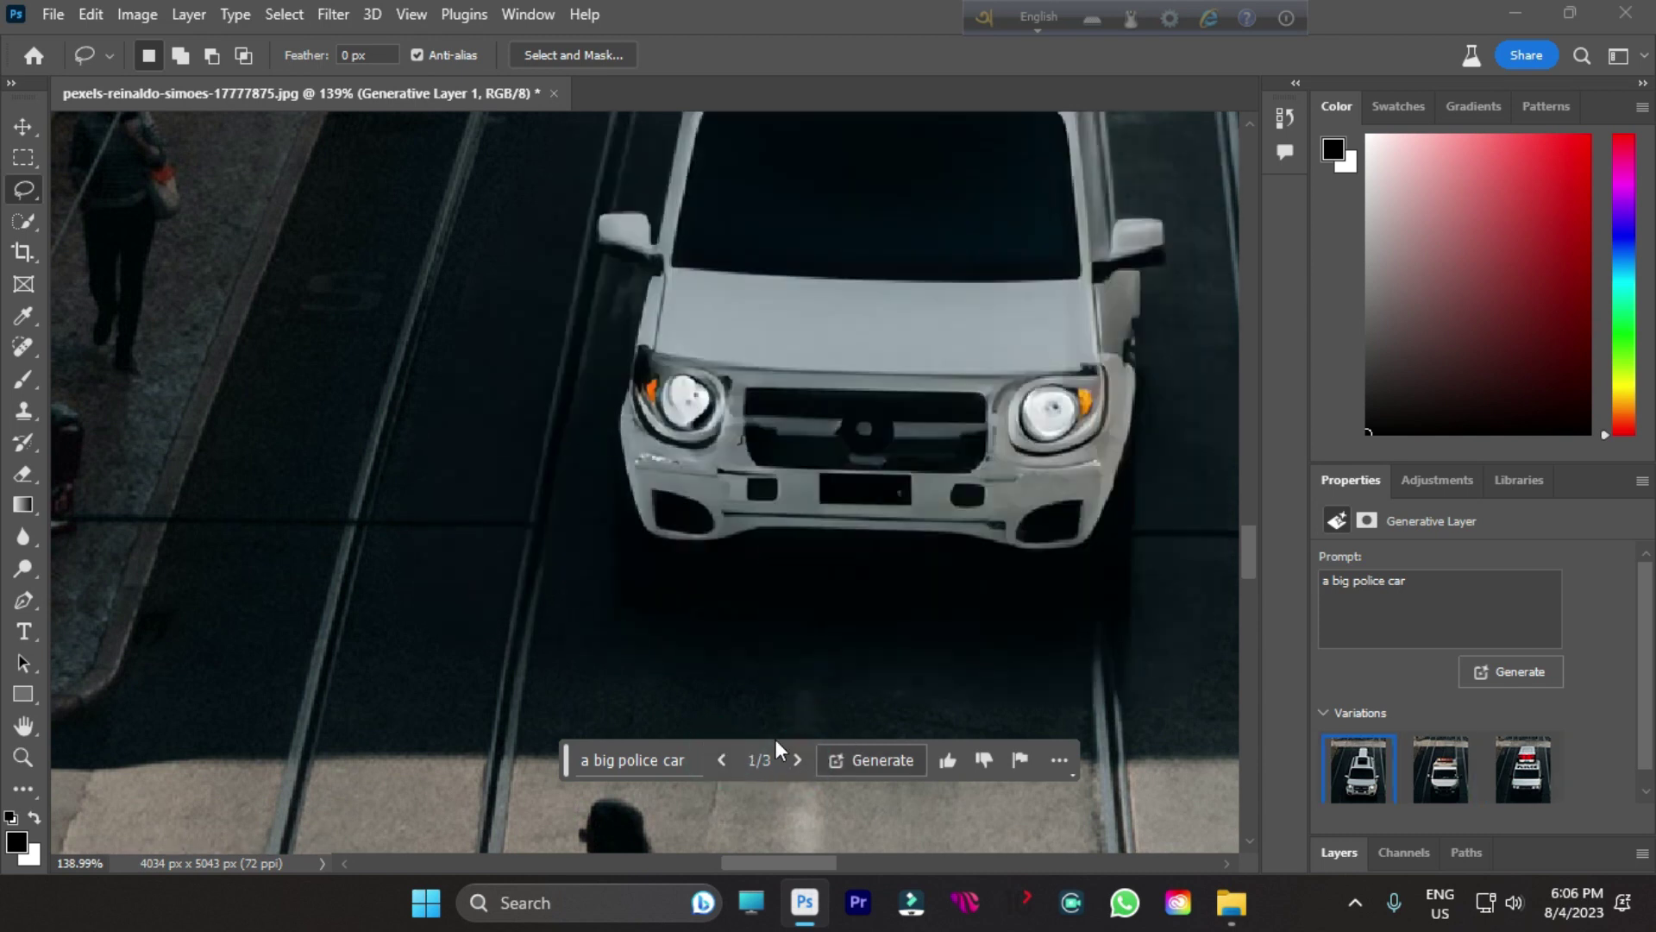
{"action": "scroll", "coordinate": [721, 759], "scroll_direction": "down", "scroll_amount": 4}
{"action": "left_click", "coordinate": [583, 718]}
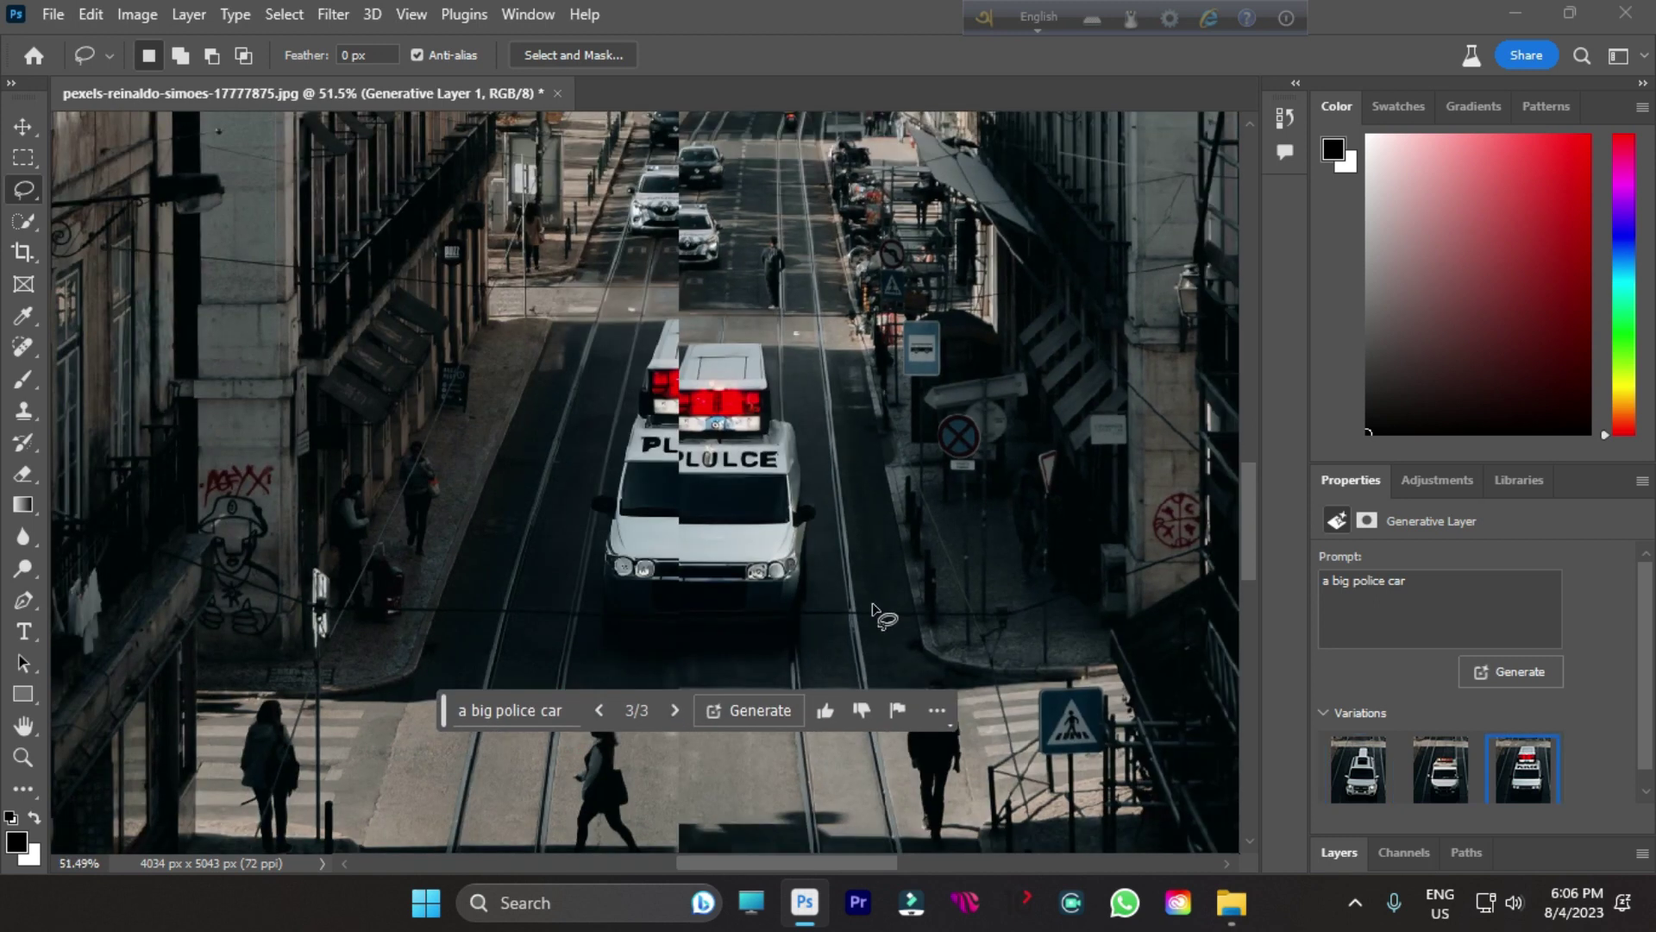
{"action": "scroll", "coordinate": [897, 574], "scroll_direction": "down", "scroll_amount": 5}
{"action": "scroll", "coordinate": [897, 573], "scroll_direction": "down", "scroll_amount": 3}
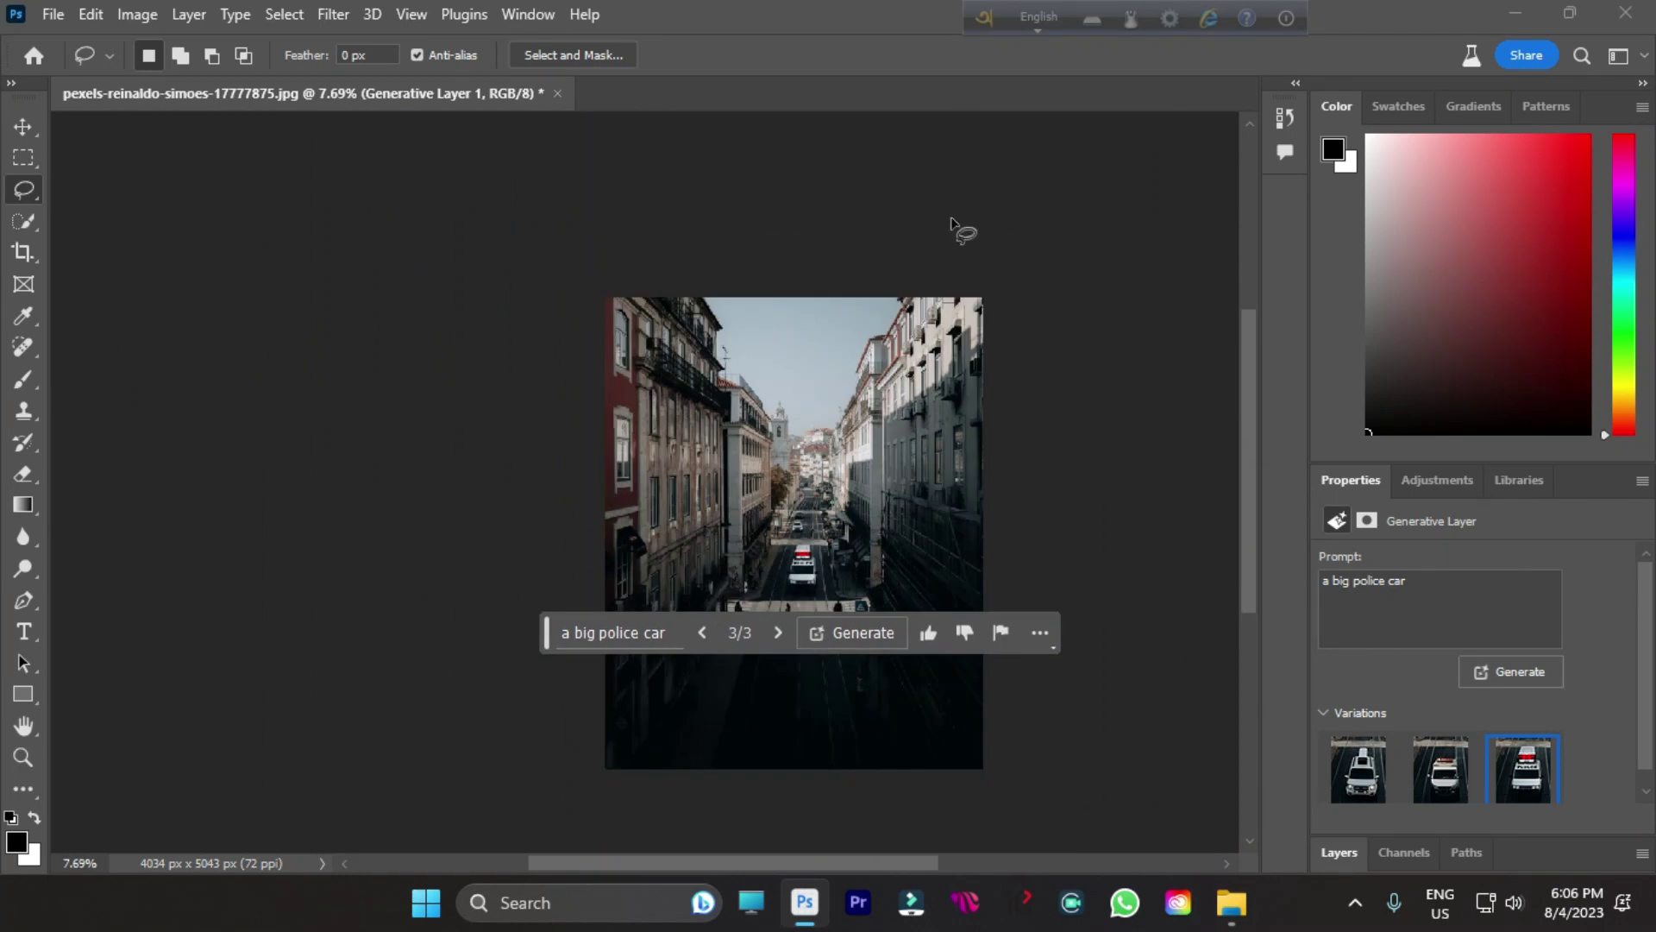
- Close the street photo without saving and browse to the recent files on the home screen
{"action": "left_click", "coordinate": [557, 93]}
{"action": "left_click", "coordinate": [819, 345]}
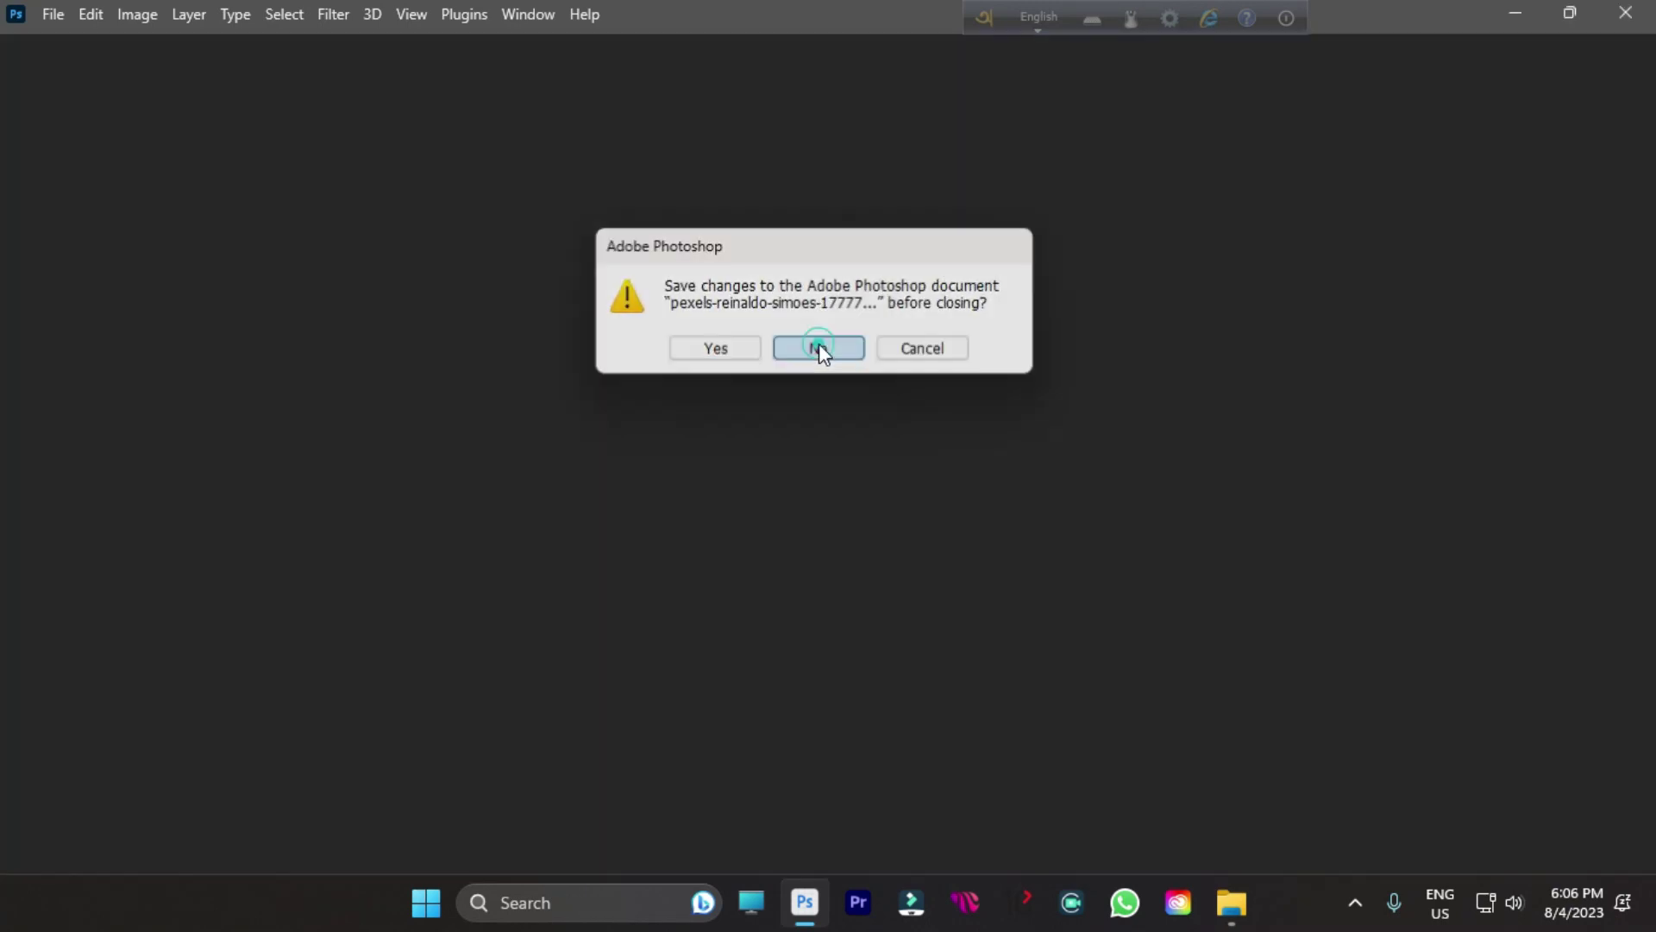
{"action": "scroll", "coordinate": [1121, 655], "scroll_direction": "down", "scroll_amount": 3}
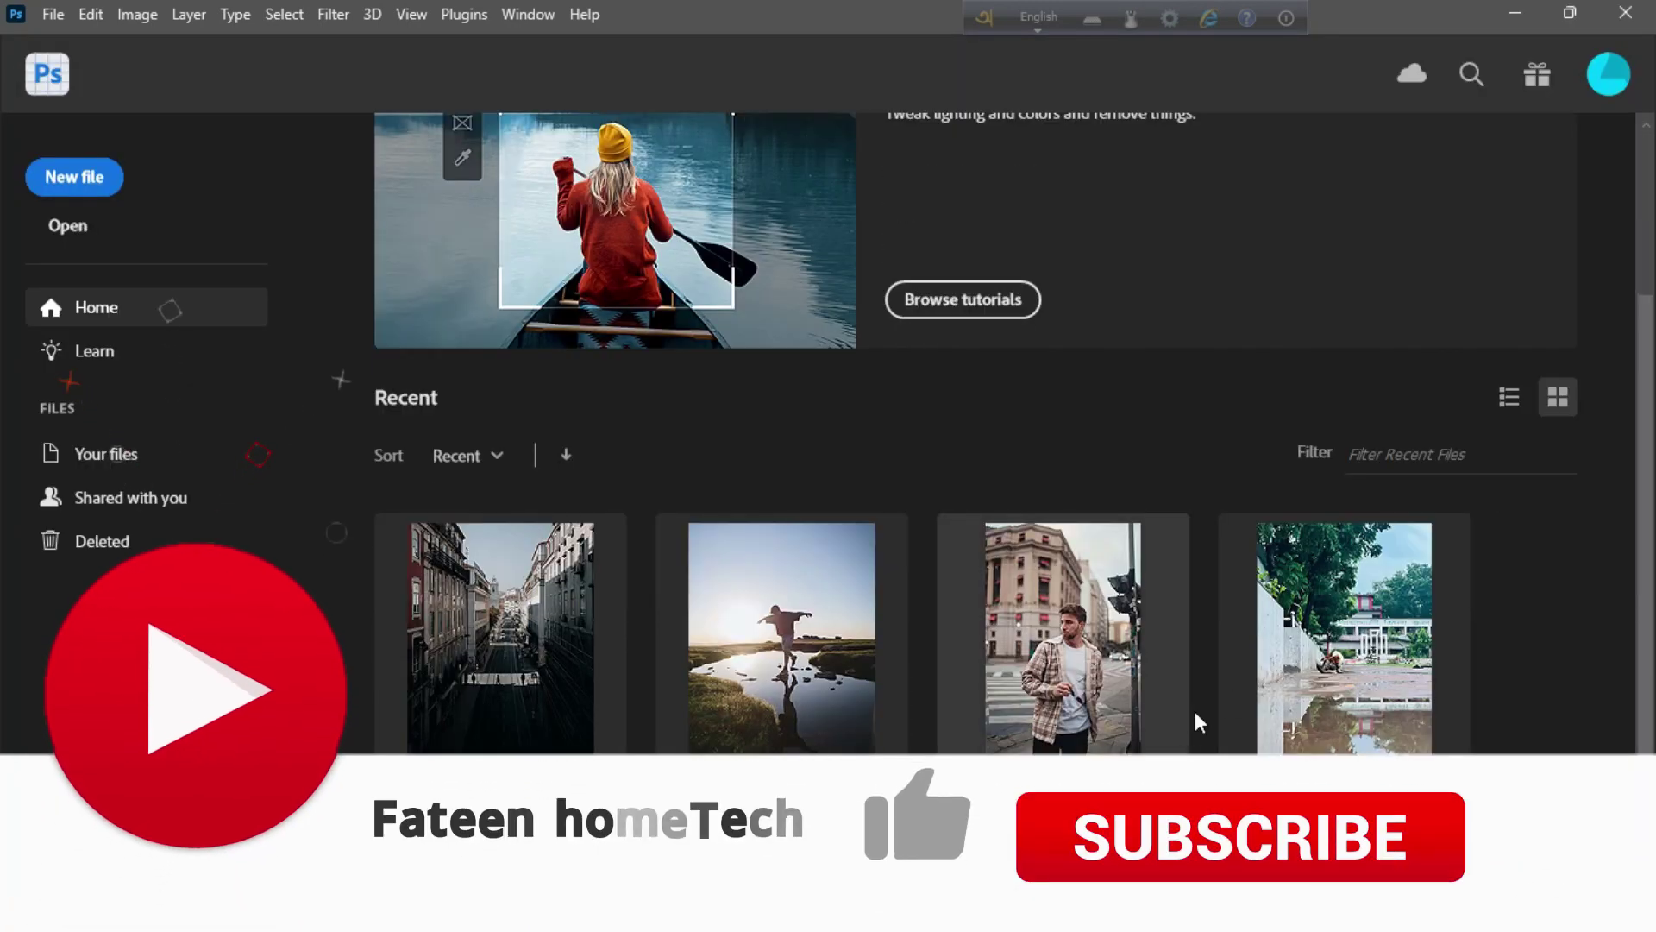